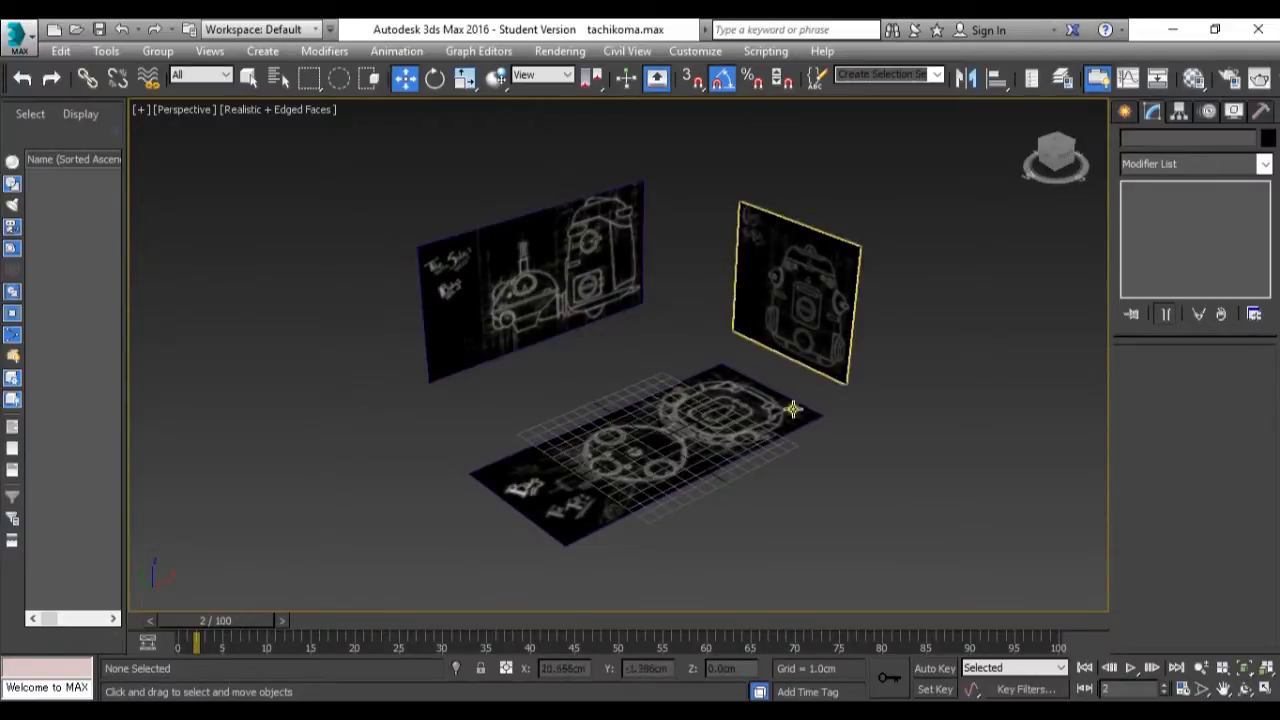
Create a sphere with a radius of about 3.6 cm, centred on the round body in the top-view blueprint.
alt+middle_drag(690, 465, 616, 462)
scroll(694, 436, up, 2)
scroll(614, 476, down, 3)
scroll(618, 462, up, 3)
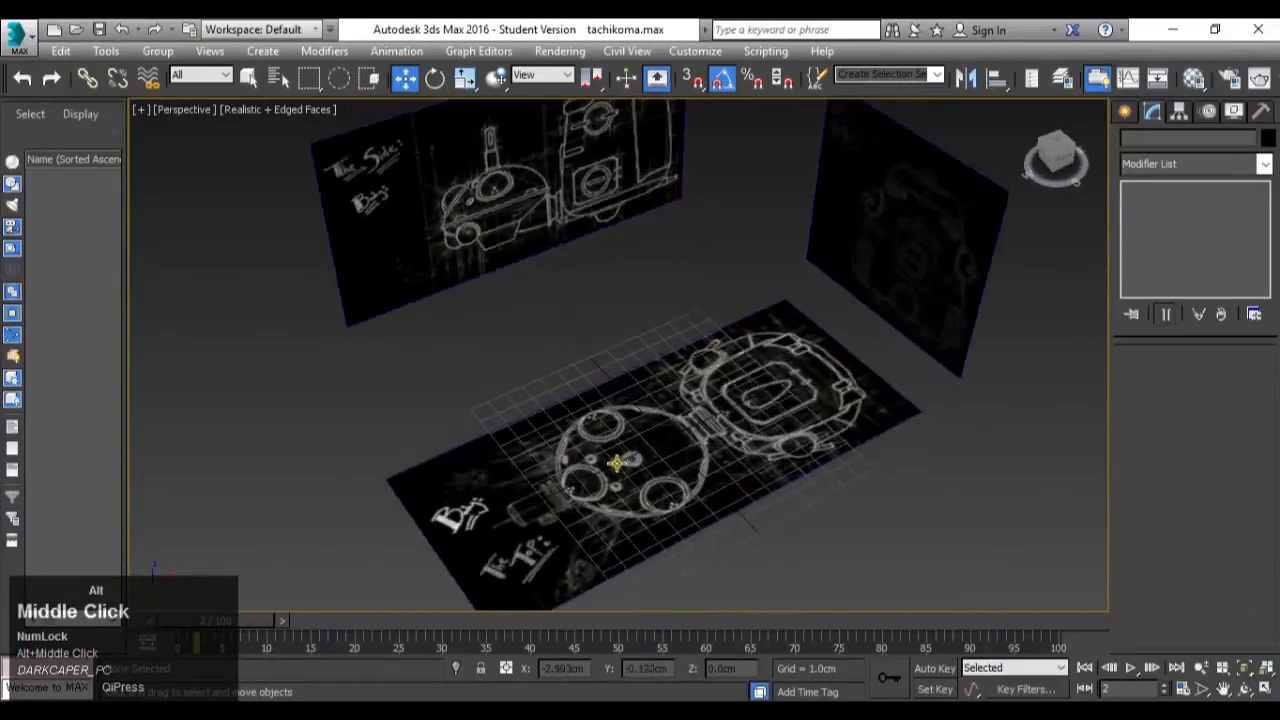
click(1123, 113)
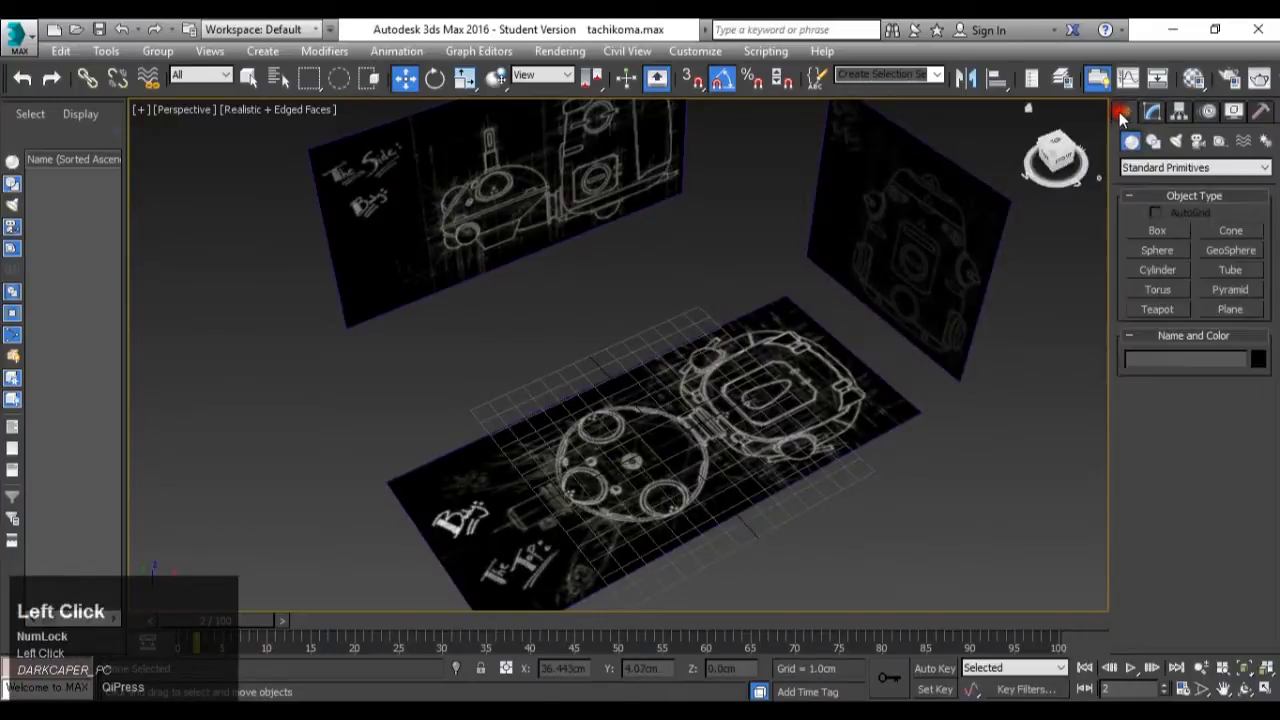
click(1163, 251)
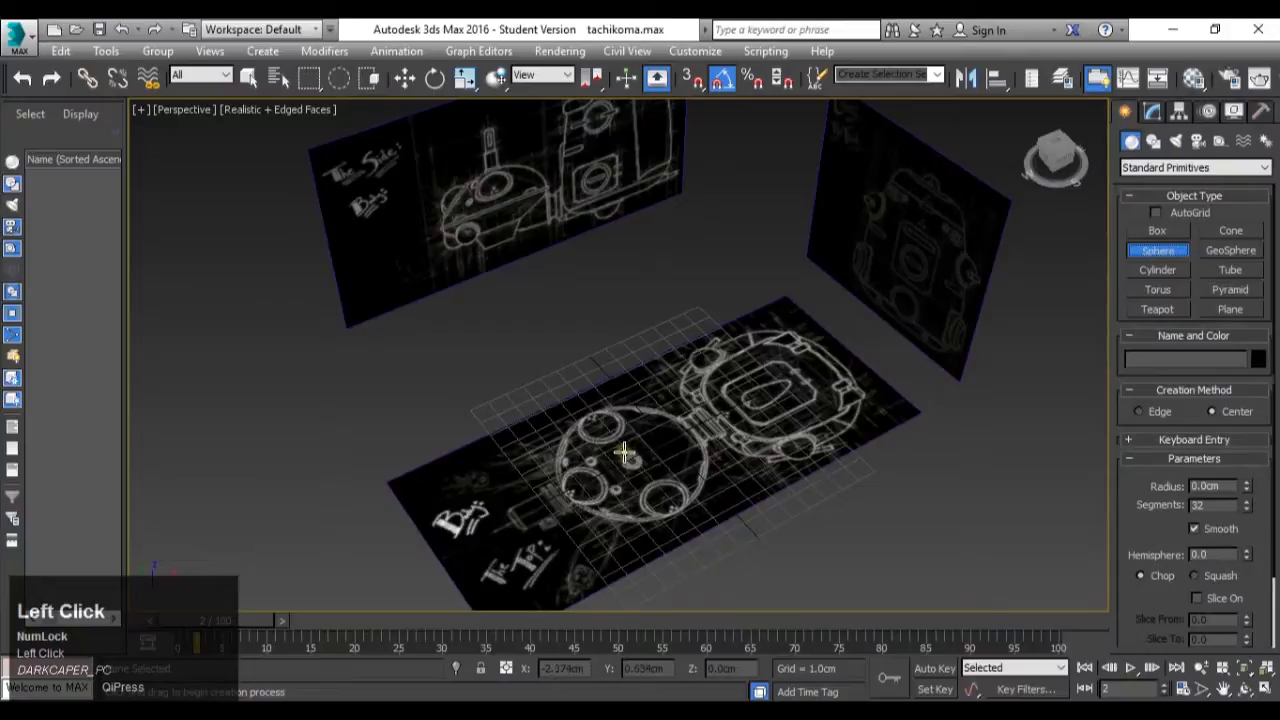
drag(630, 461, 684, 540)
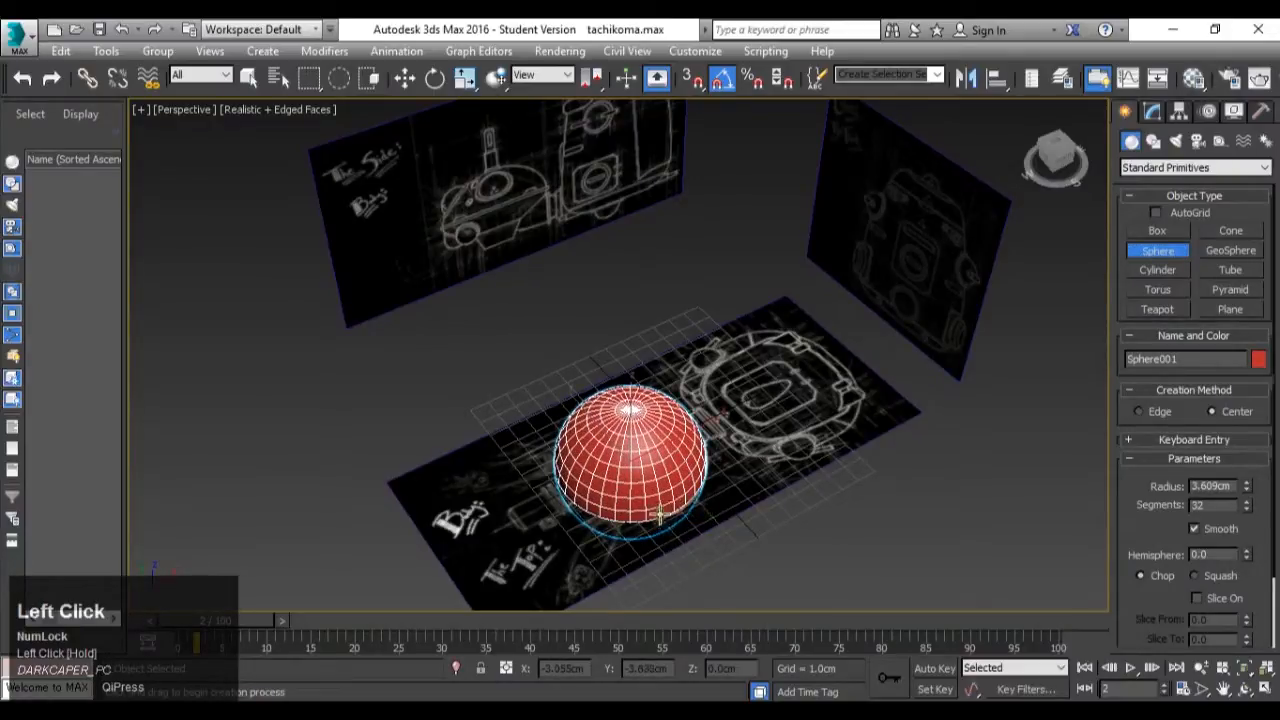
Raise the sphere above the top-view blueprint to a Z position of about 4.4 cm.
alt+middle_drag(663, 505, 611, 402)
scroll(628, 414, up, 4)
scroll(648, 456, down, 2)
key(w)
drag(648, 450, 637, 345)
alt+middle_drag(637, 345, 655, 390)
scroll(660, 398, down, 2)
drag(660, 398, 660, 350)
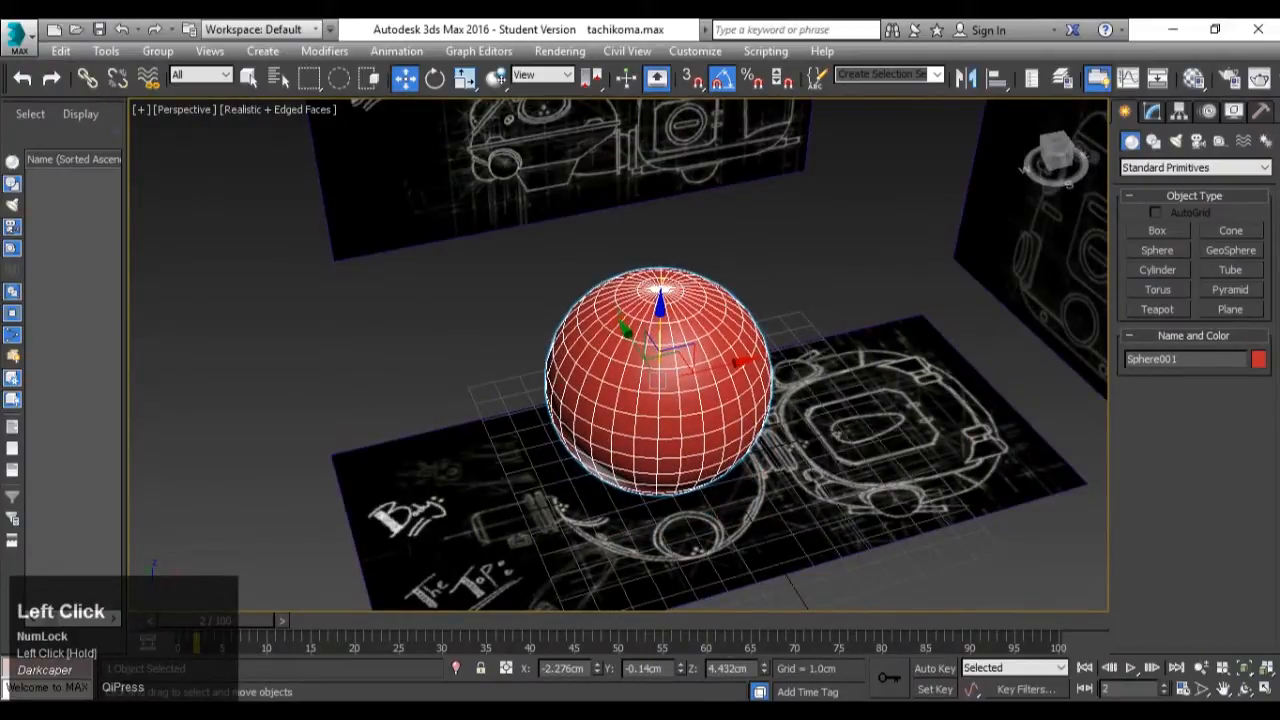
Show the four-viewport layout and set the Left view to Realistic shading.
click(1266, 689)
scroll(441, 424, down, 3)
middle_drag(441, 424, 363, 441)
scroll(438, 422, up, 3)
click(217, 370)
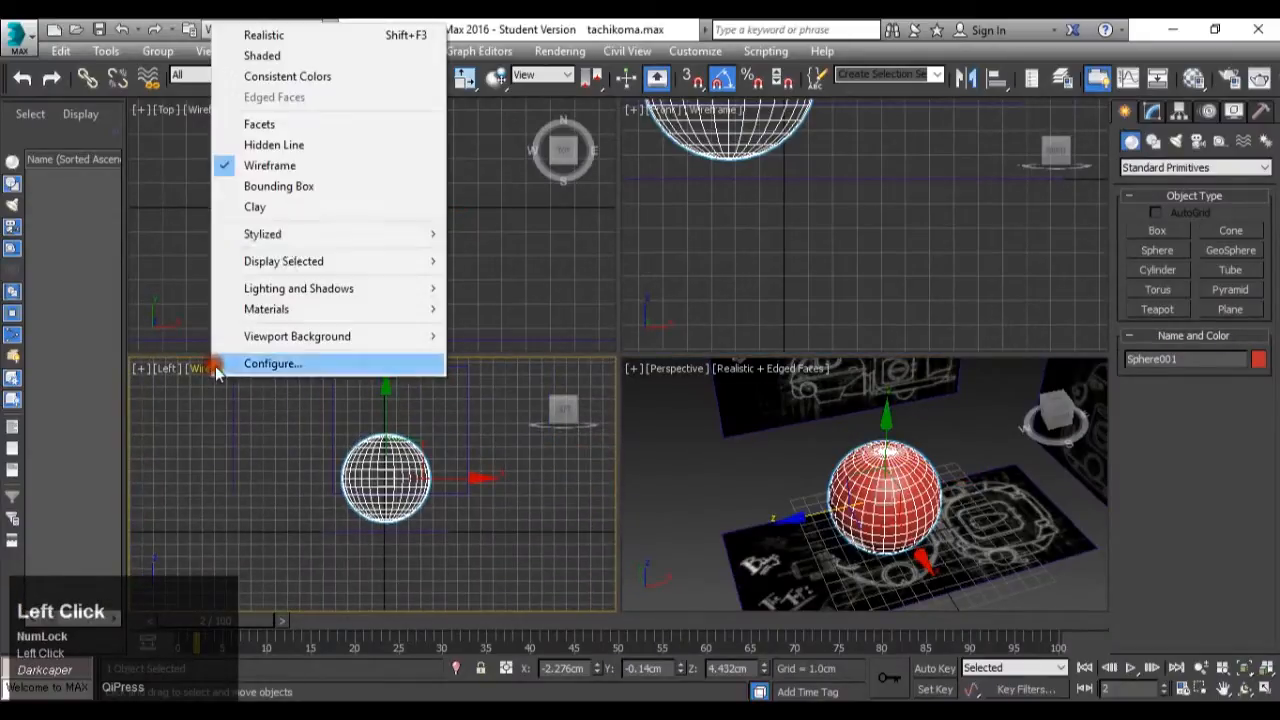
click(287, 36)
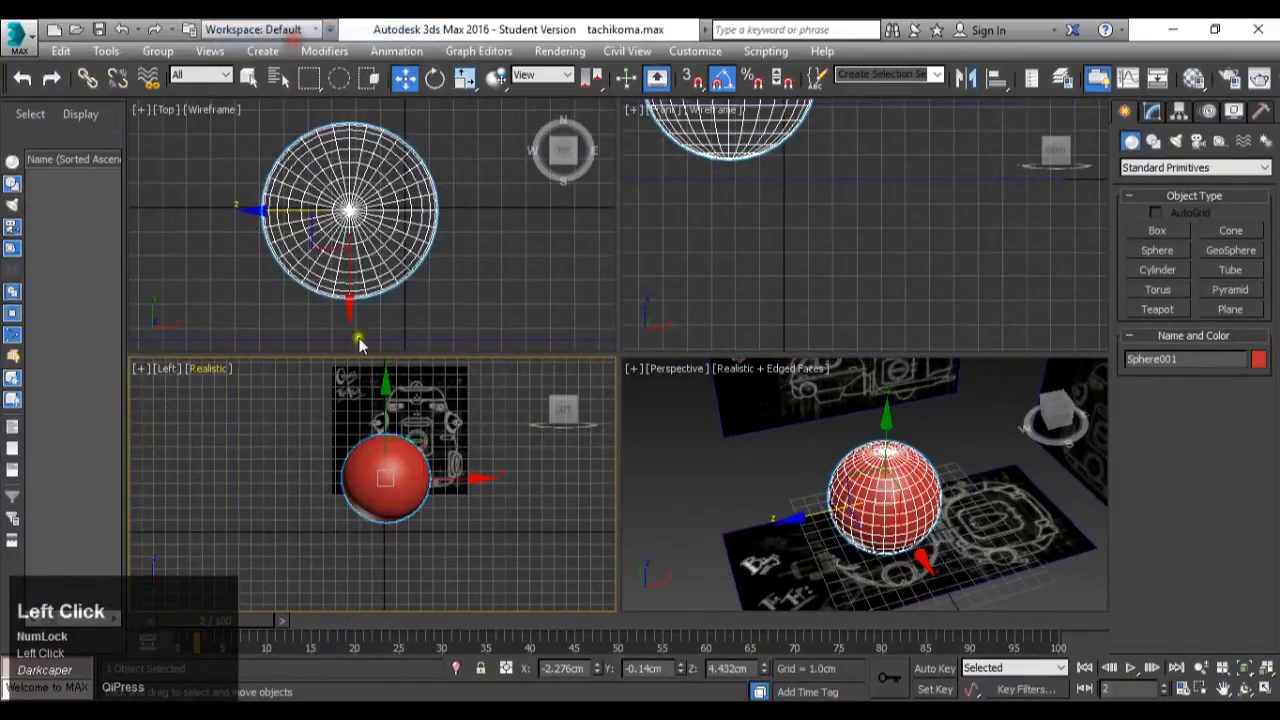
Set the Top view to Realistic shading with the whole blueprint in frame.
scroll(450, 460, up, 3)
scroll(450, 460, down, 3)
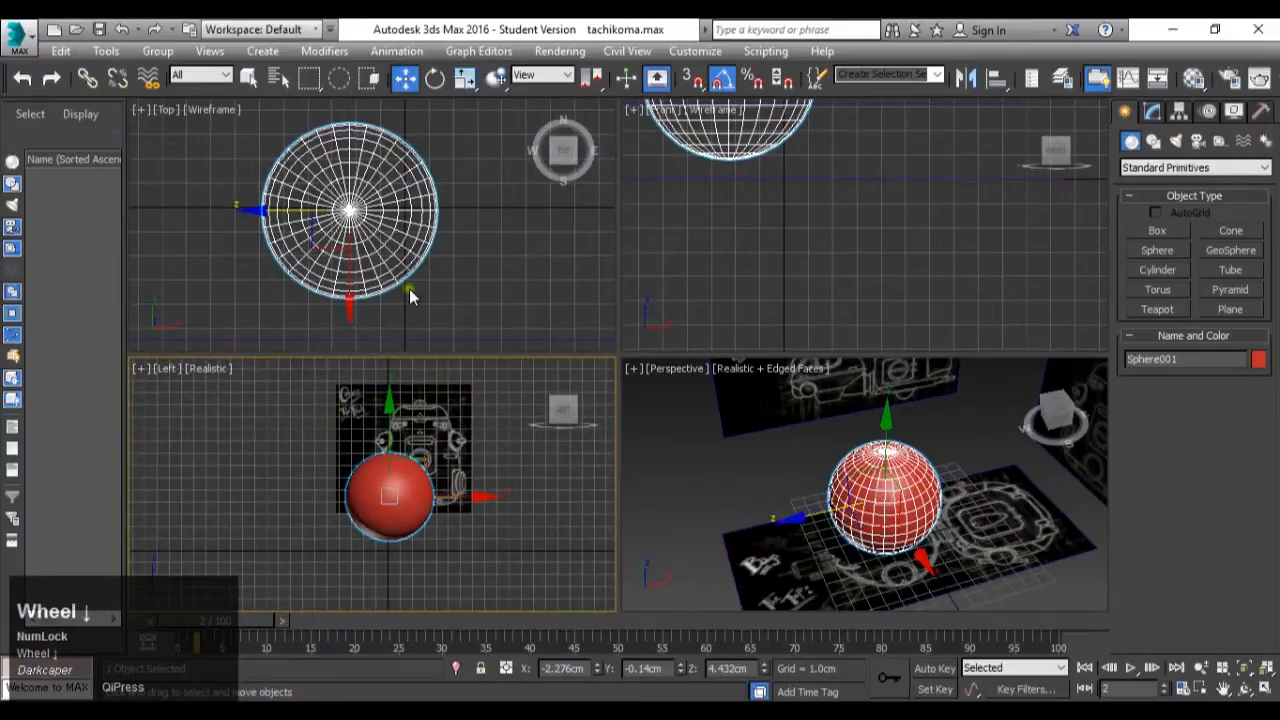
scroll(409, 288, down, 3)
click(202, 109)
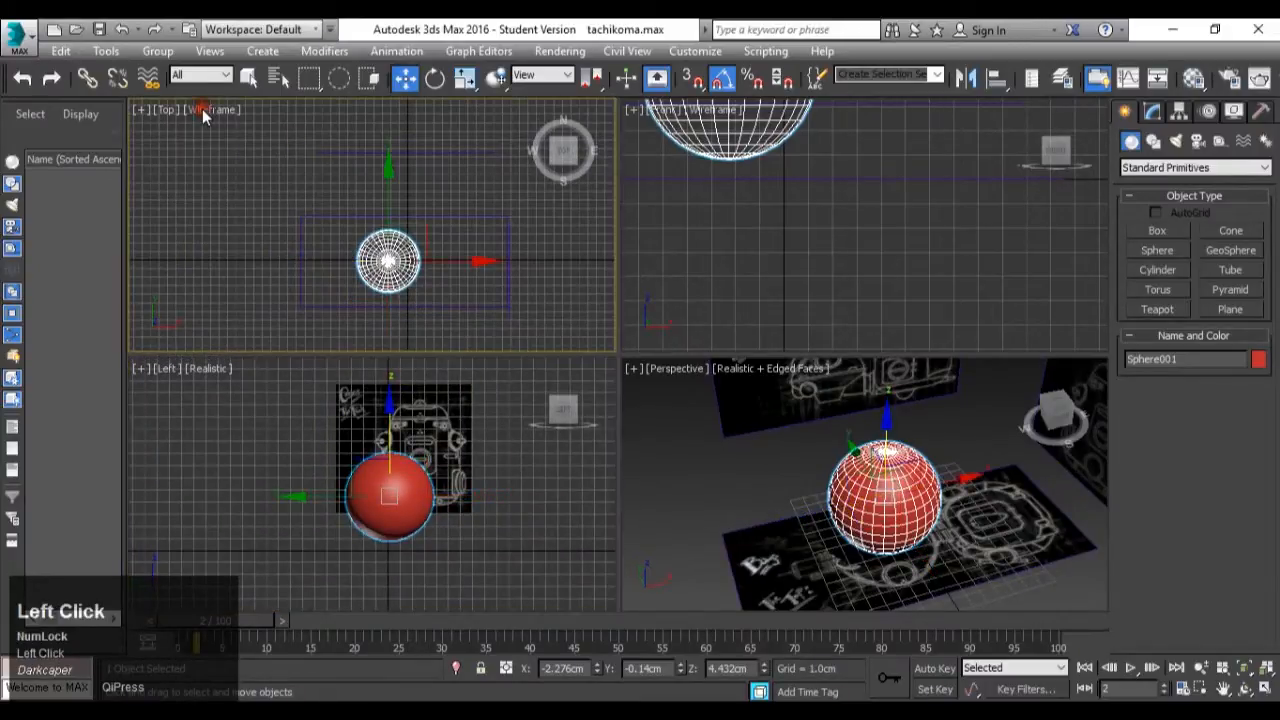
click(240, 128)
scroll(388, 240, up, 2)
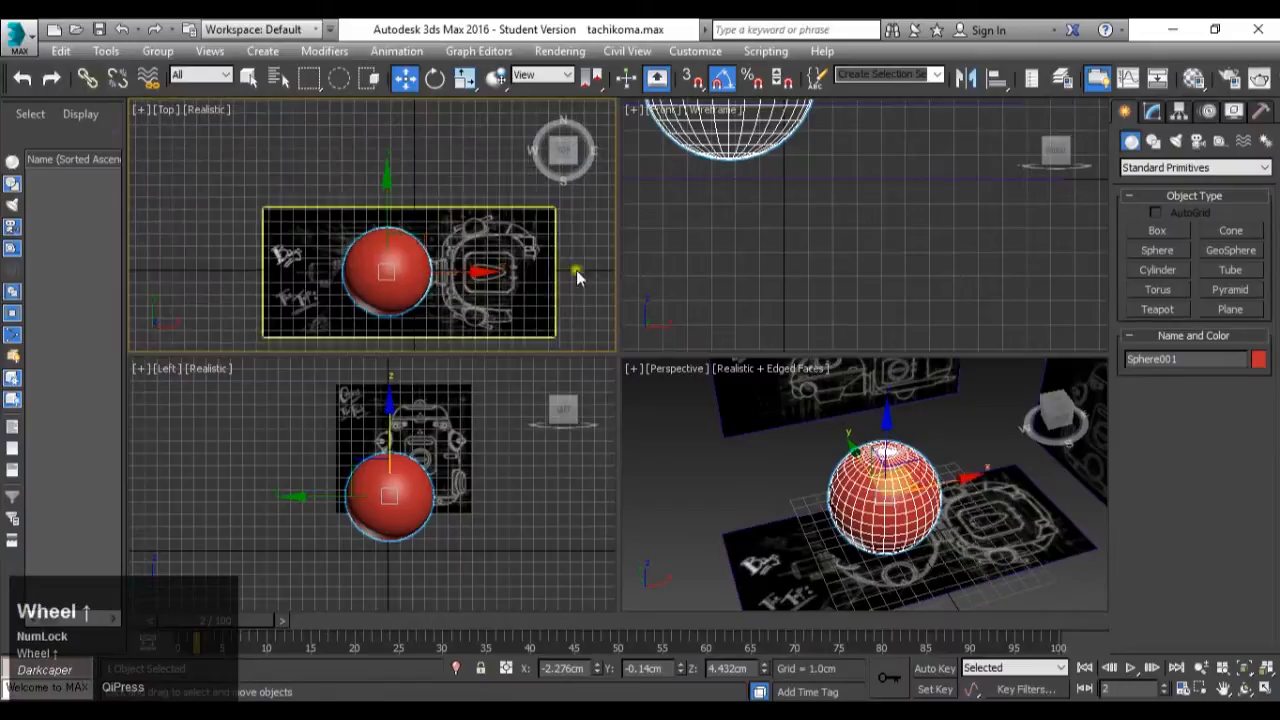
Set the Front view to Realistic shading and enable Edged Faces in it.
middle_drag(803, 260, 752, 306)
scroll(752, 290, down, 4)
middle_drag(737, 171, 746, 191)
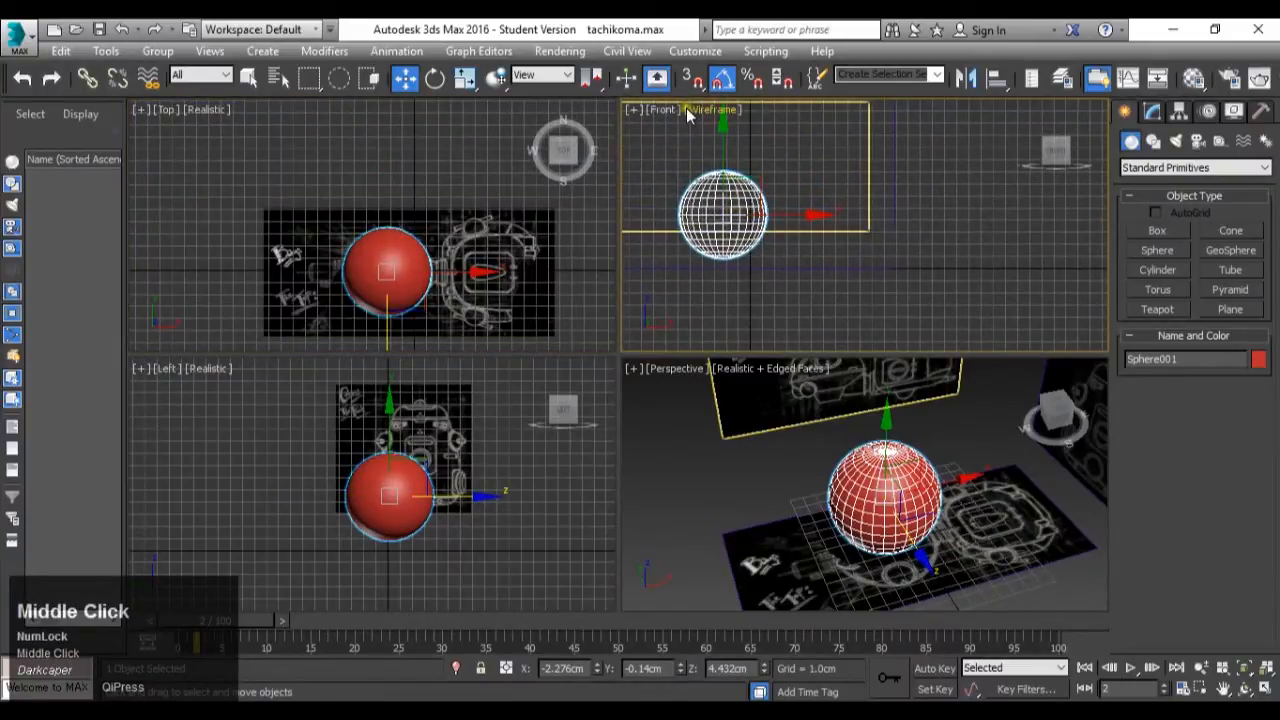
click(690, 110)
click(758, 138)
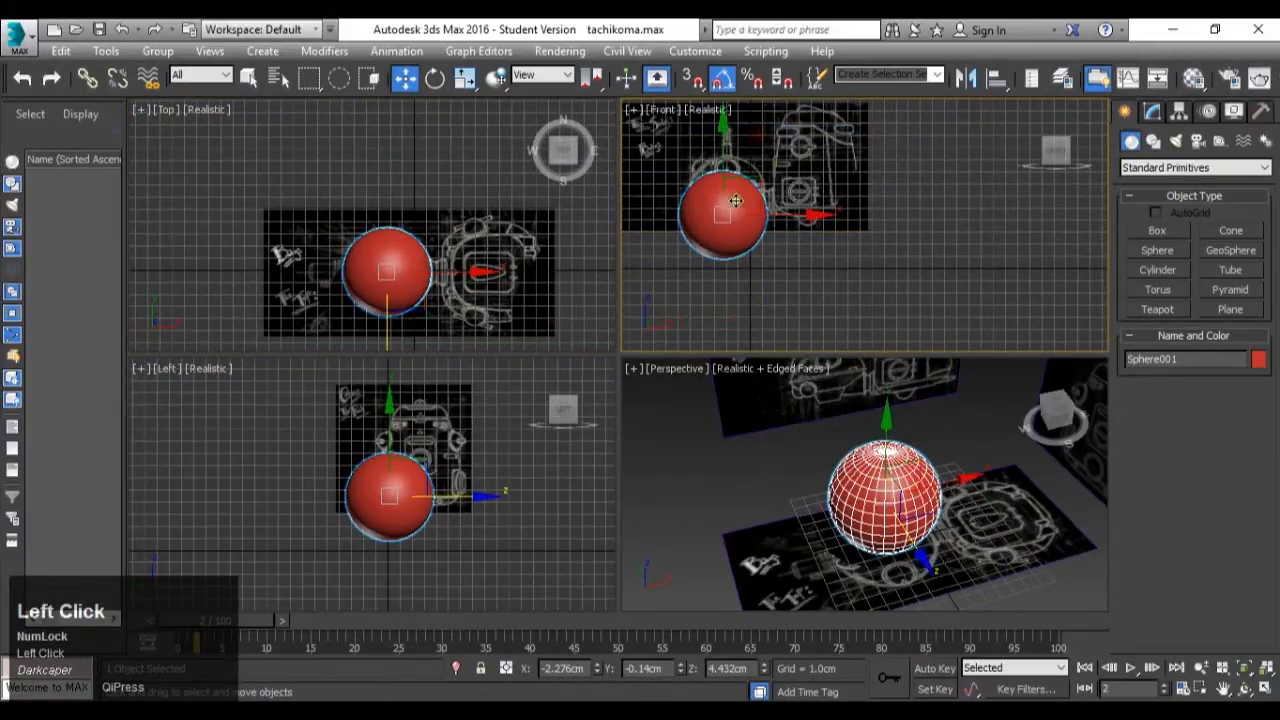
scroll(758, 142, up, 2)
middle_drag(686, 208, 700, 177)
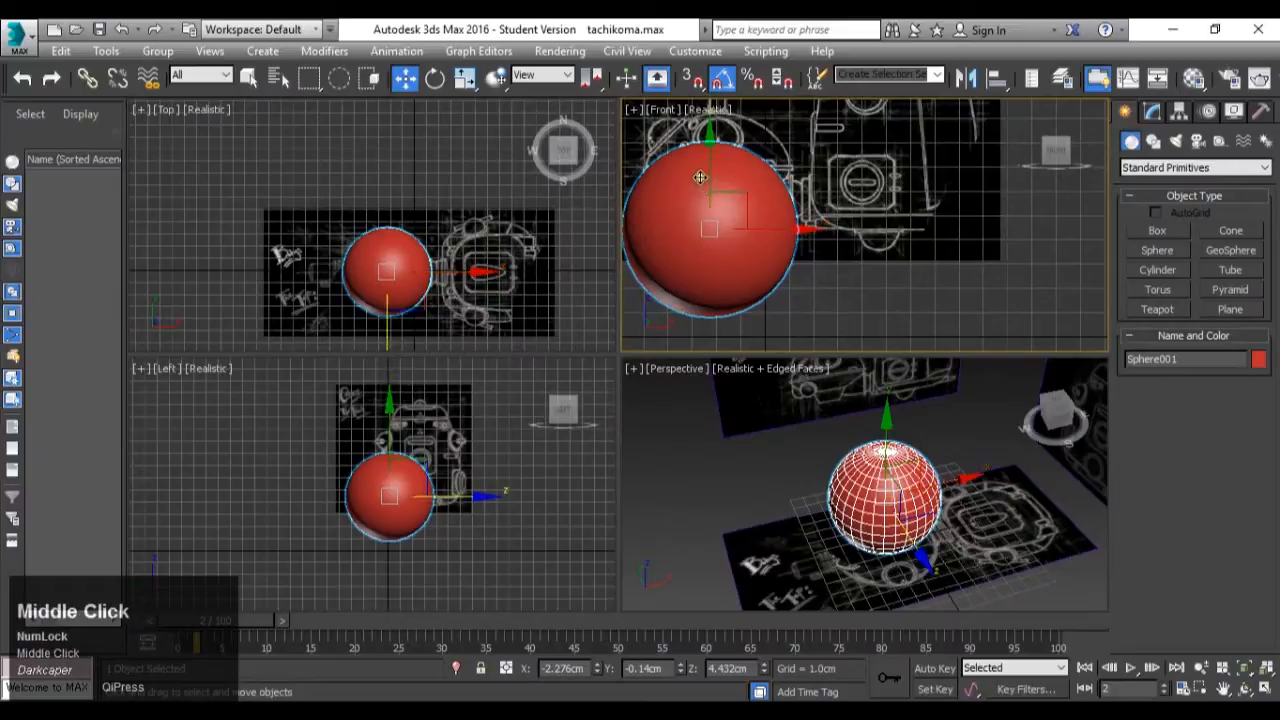
click(706, 109)
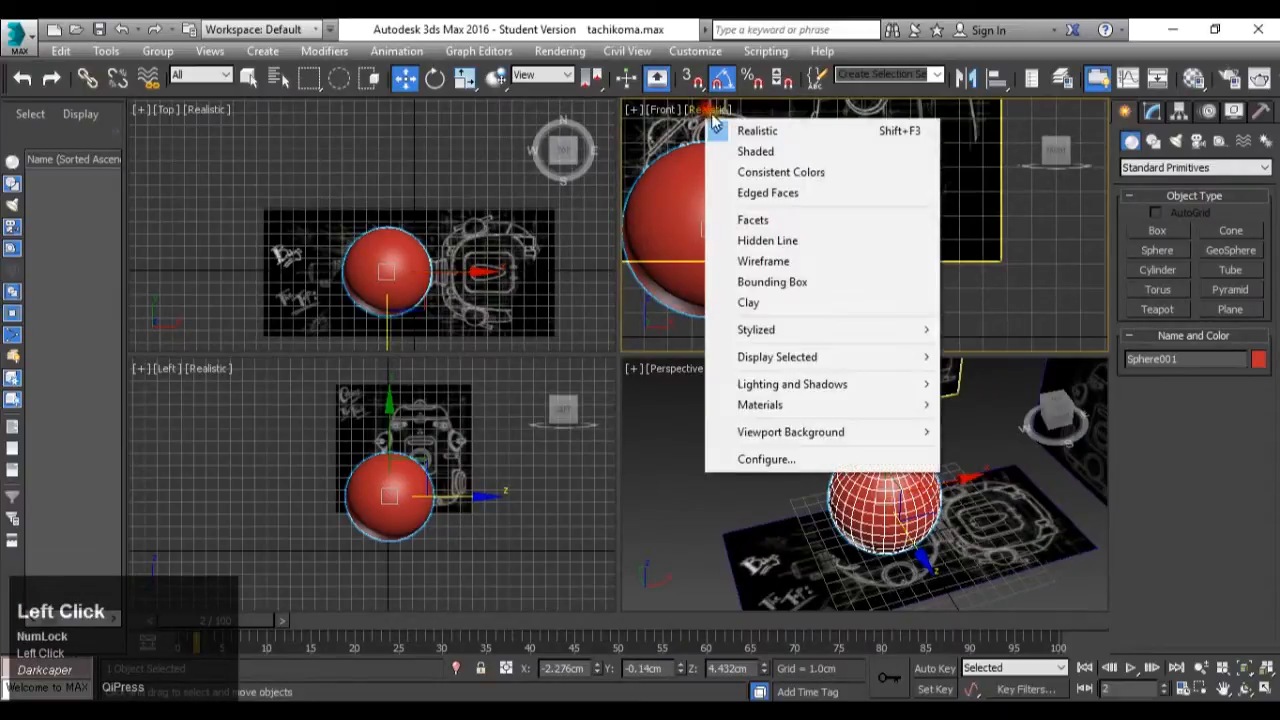
click(768, 193)
Enable Edged Faces in the Top and Left views.
middle_click(391, 282)
click(223, 128)
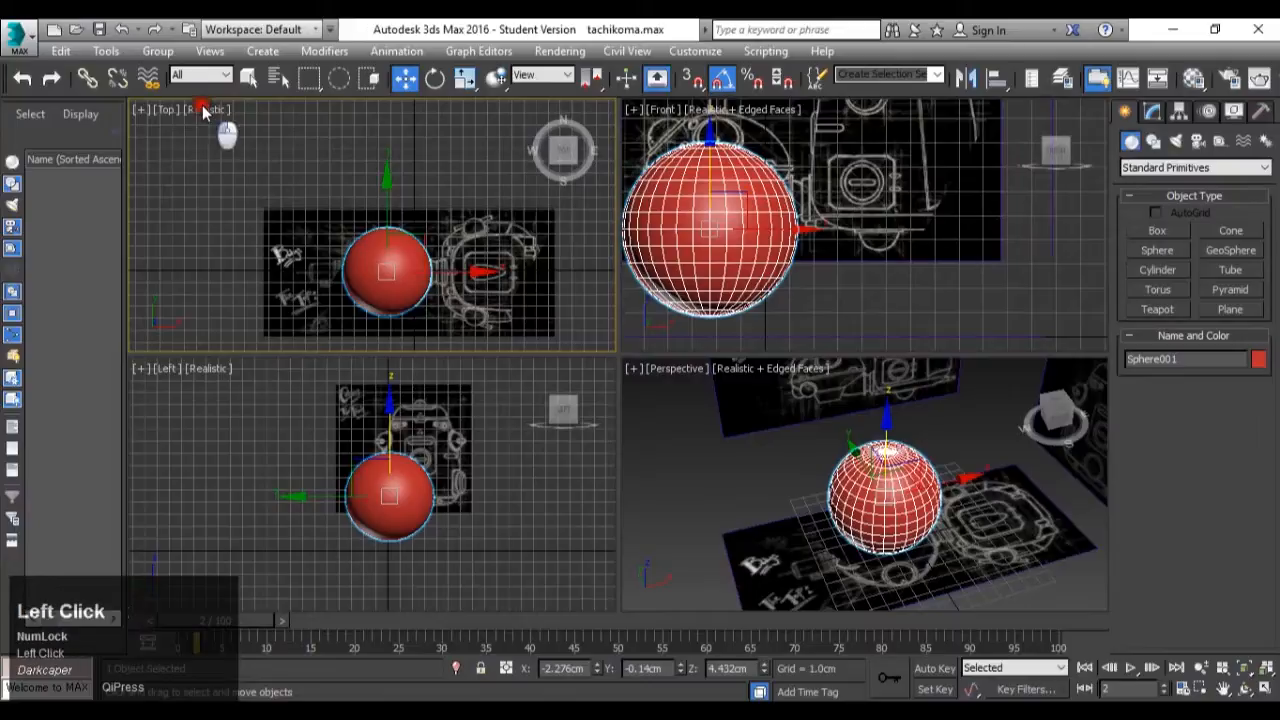
click(206, 109)
click(281, 194)
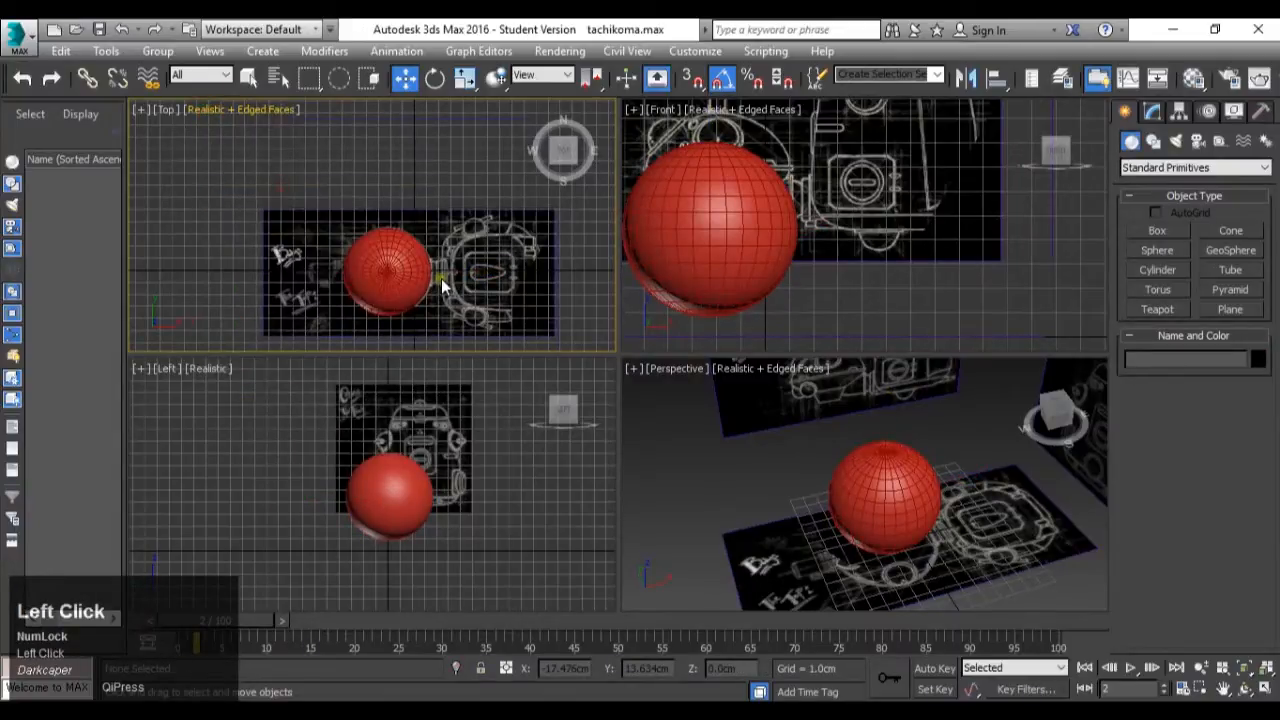
middle_click(282, 407)
click(206, 368)
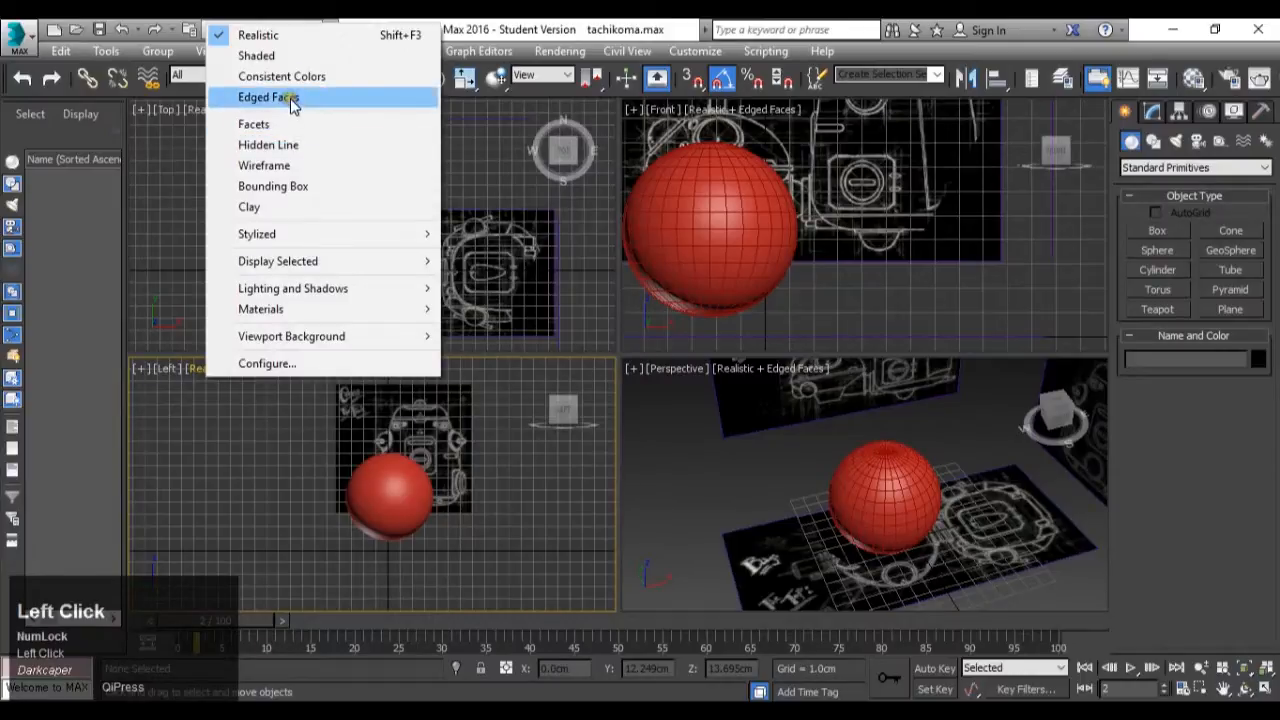
click(293, 100)
middle_drag(1044, 588, 1036, 580)
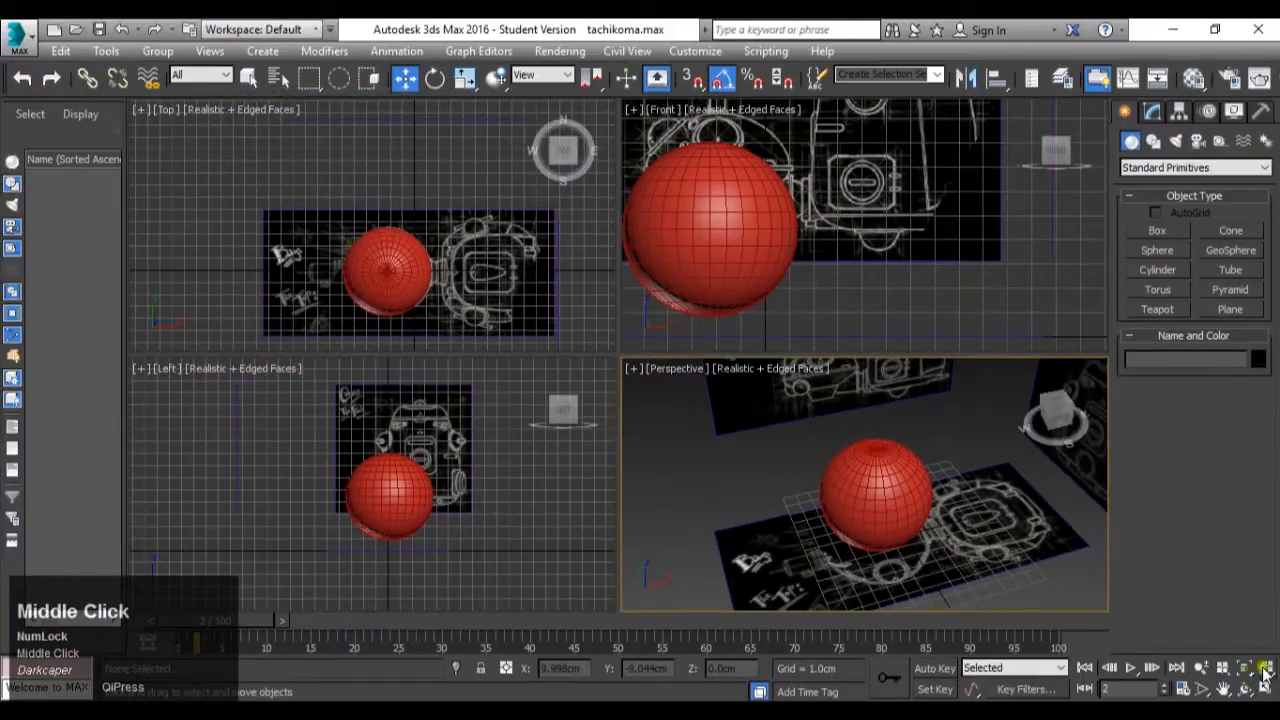
Move the sphere in the Front view onto the body in the side drawing, at about X -1.7 cm and Z 6.9 cm.
middle_drag(934, 306, 1005, 349)
click(771, 234)
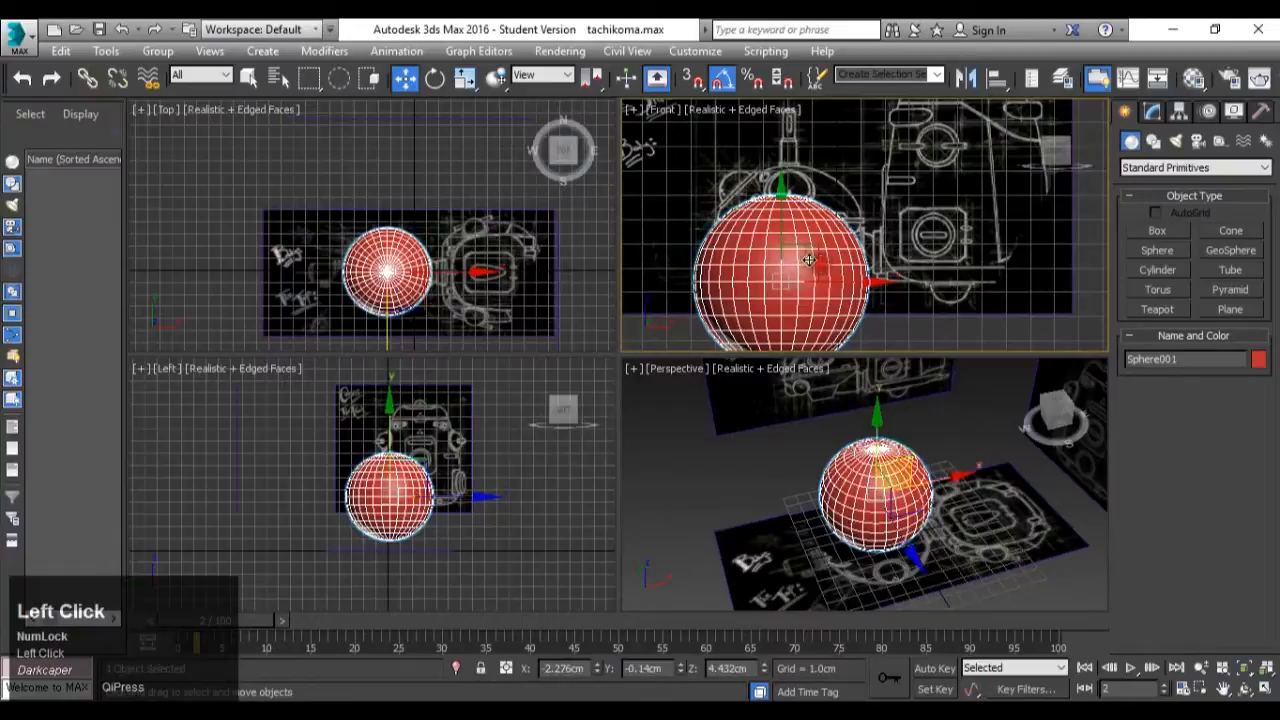
middle_drag(771, 234, 840, 256)
drag(840, 256, 918, 247)
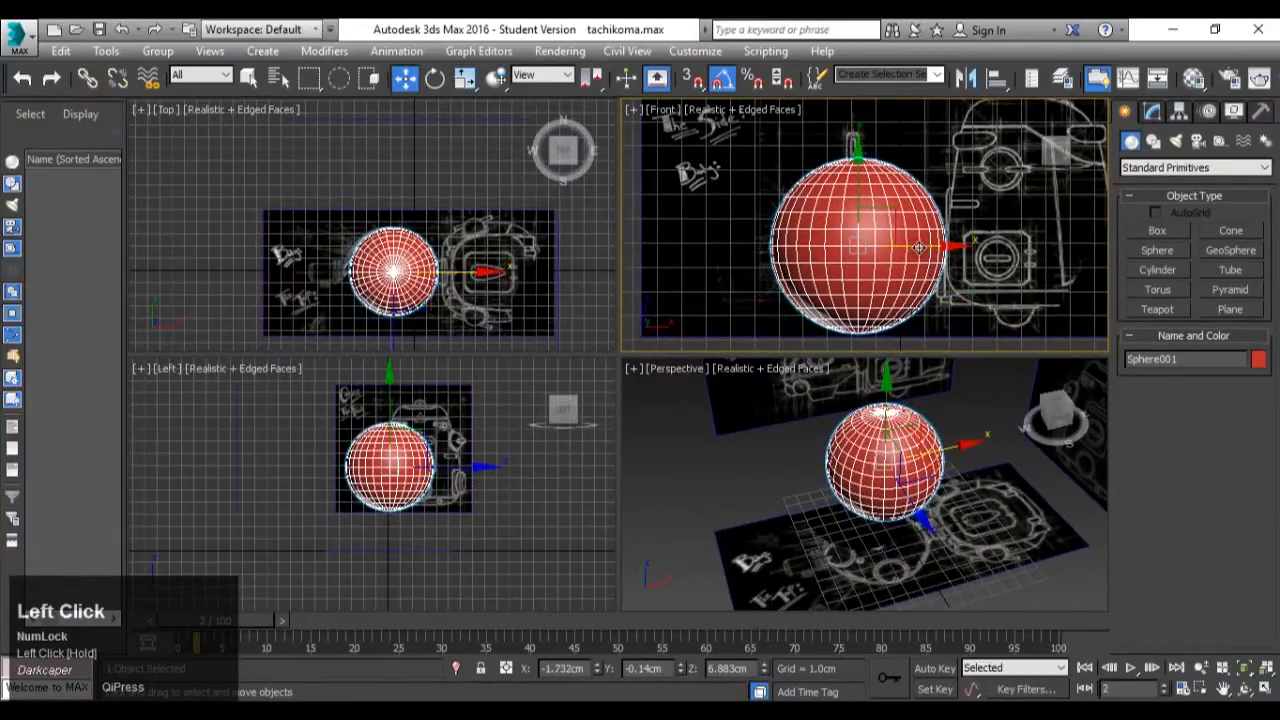
Apply the plain grey 01 - Default material to the sphere and set its opacity to 0.
key(m)
drag(68, 152, 772, 240)
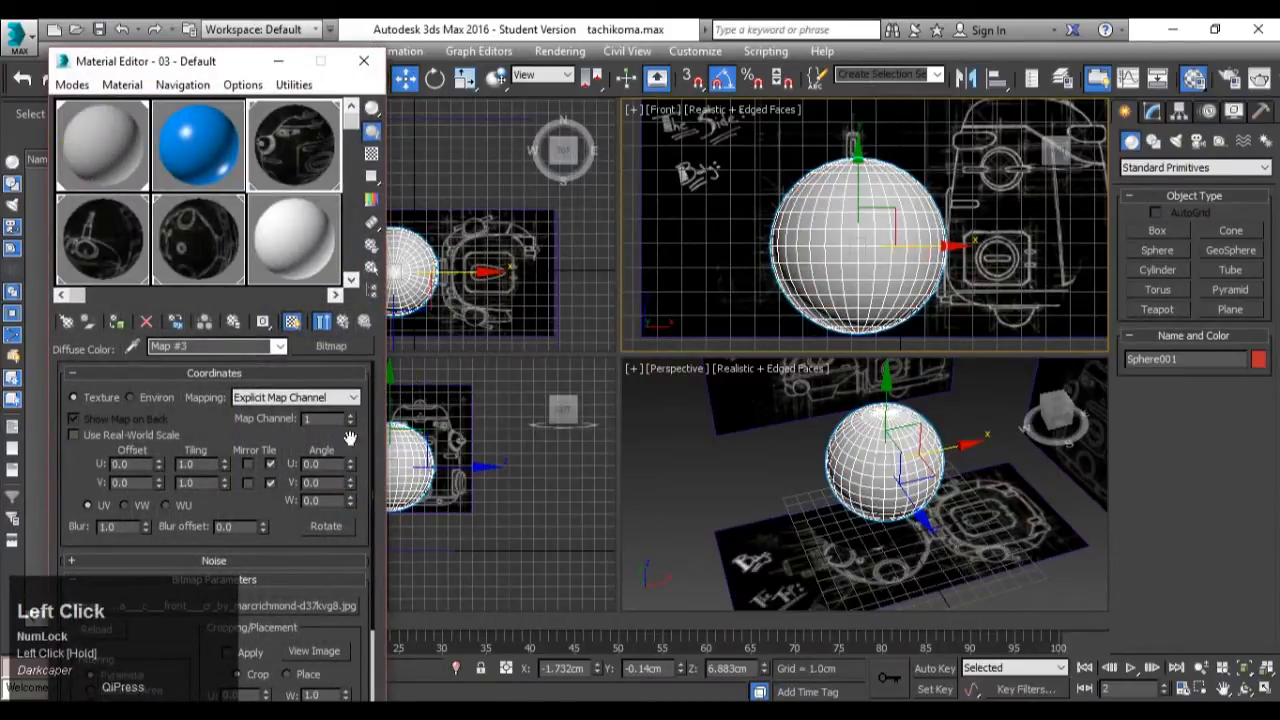
click(343, 321)
click(148, 188)
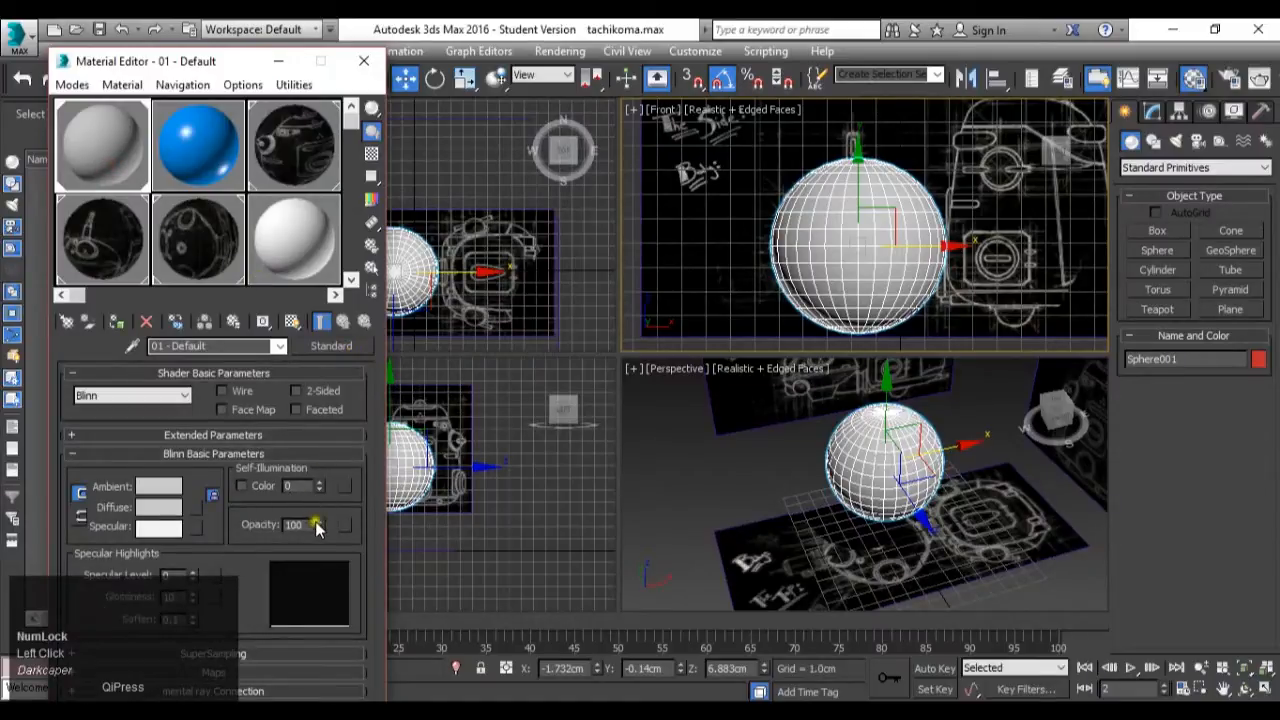
right_click(317, 524)
Maximize the Front view and align the sphere's top with the body's dome outline, at about X -1.9 cm and Z 6.05 cm.
middle_click(759, 323)
scroll(840, 263, up, 3)
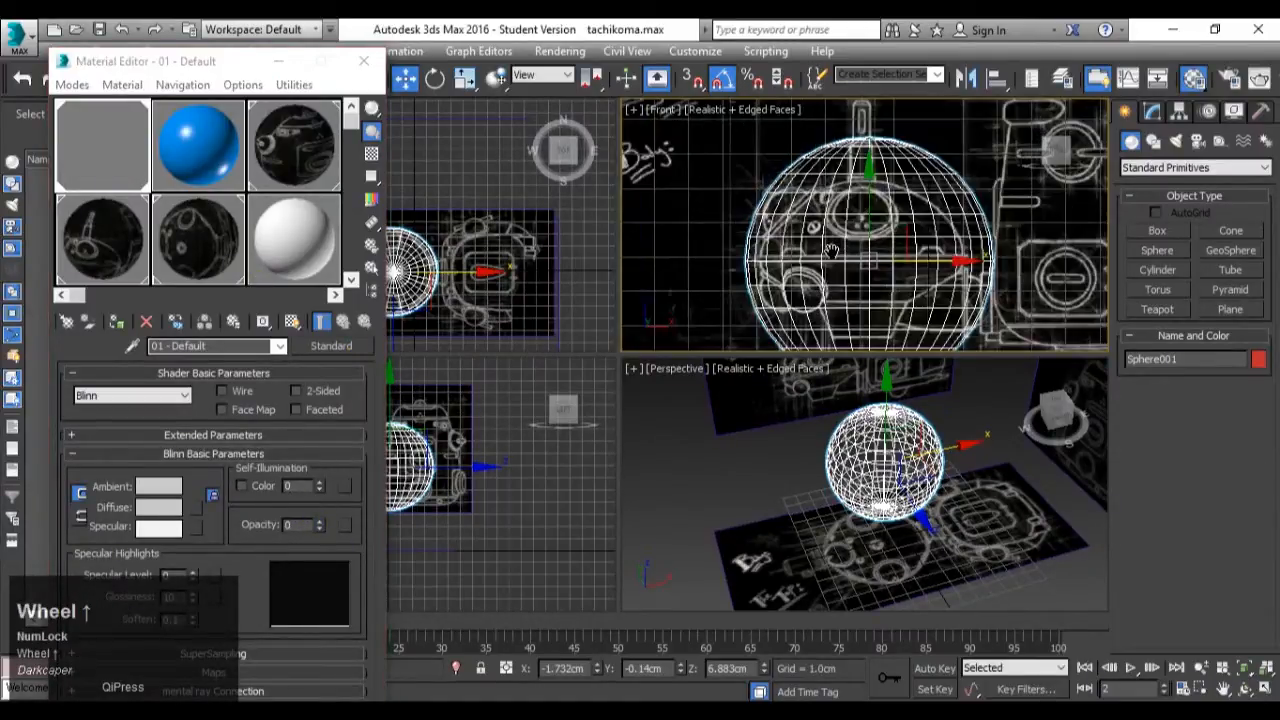
click(1265, 689)
middle_drag(827, 504, 865, 476)
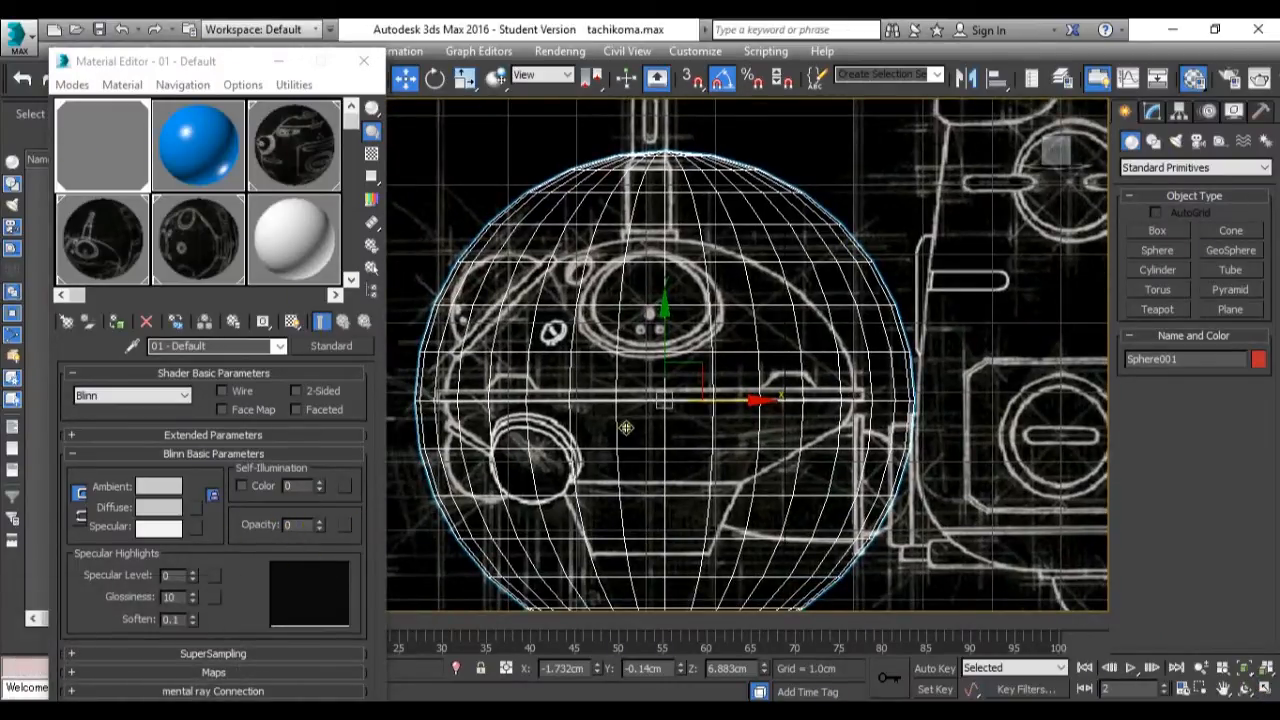
middle_drag(626, 428, 668, 410)
drag(710, 306, 718, 402)
drag(782, 478, 757, 493)
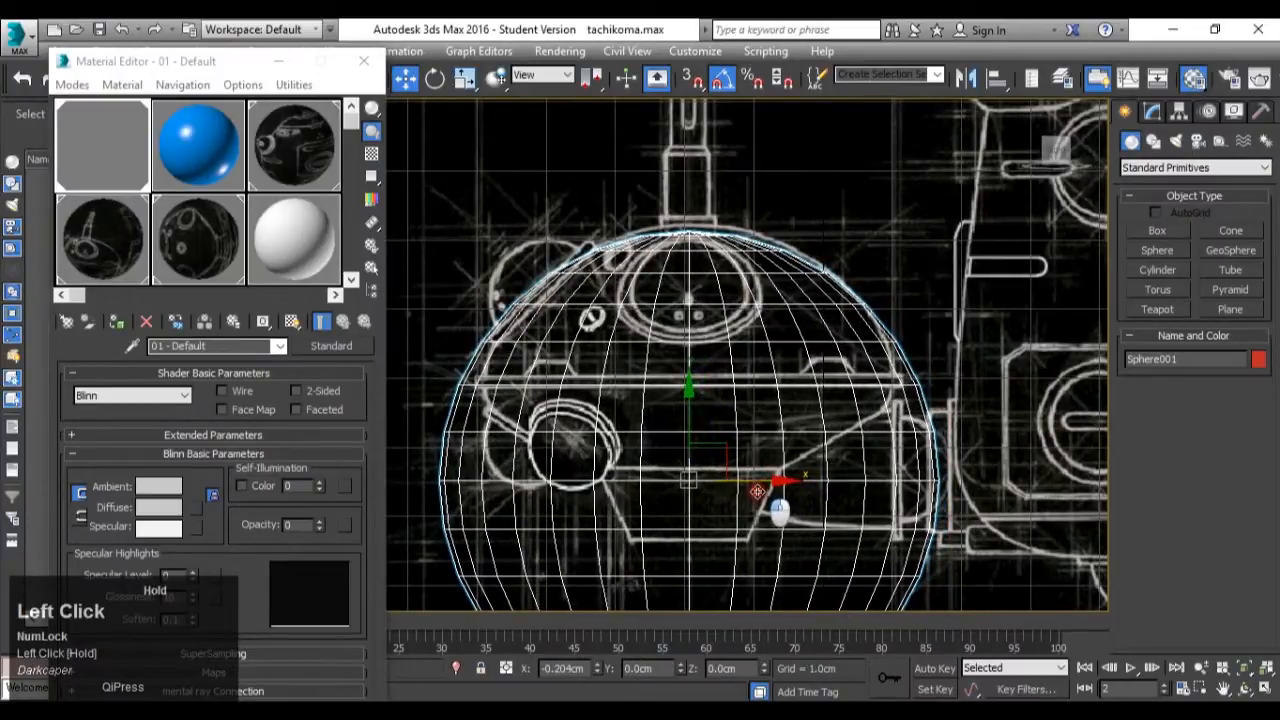
drag(688, 422, 690, 386)
scroll(690, 388, down, 3)
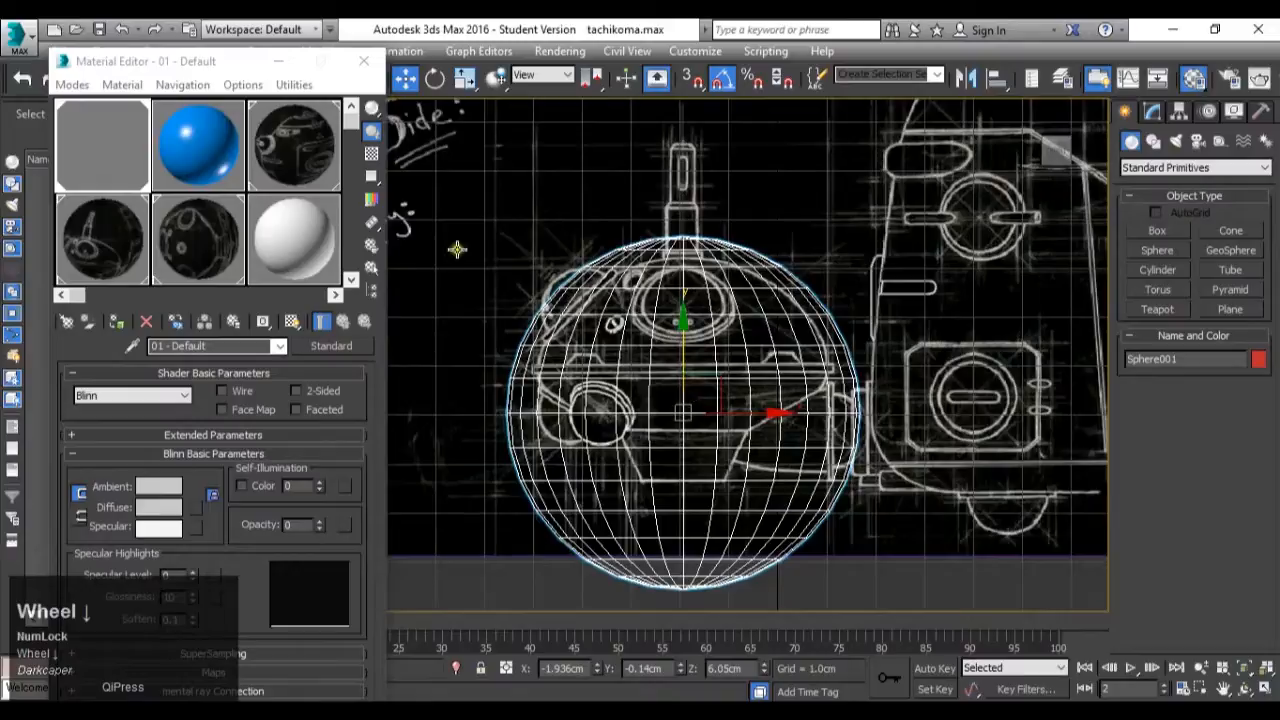
Convert the sphere to an Editable Poly.
right_click(686, 390)
mouse_move(760, 544)
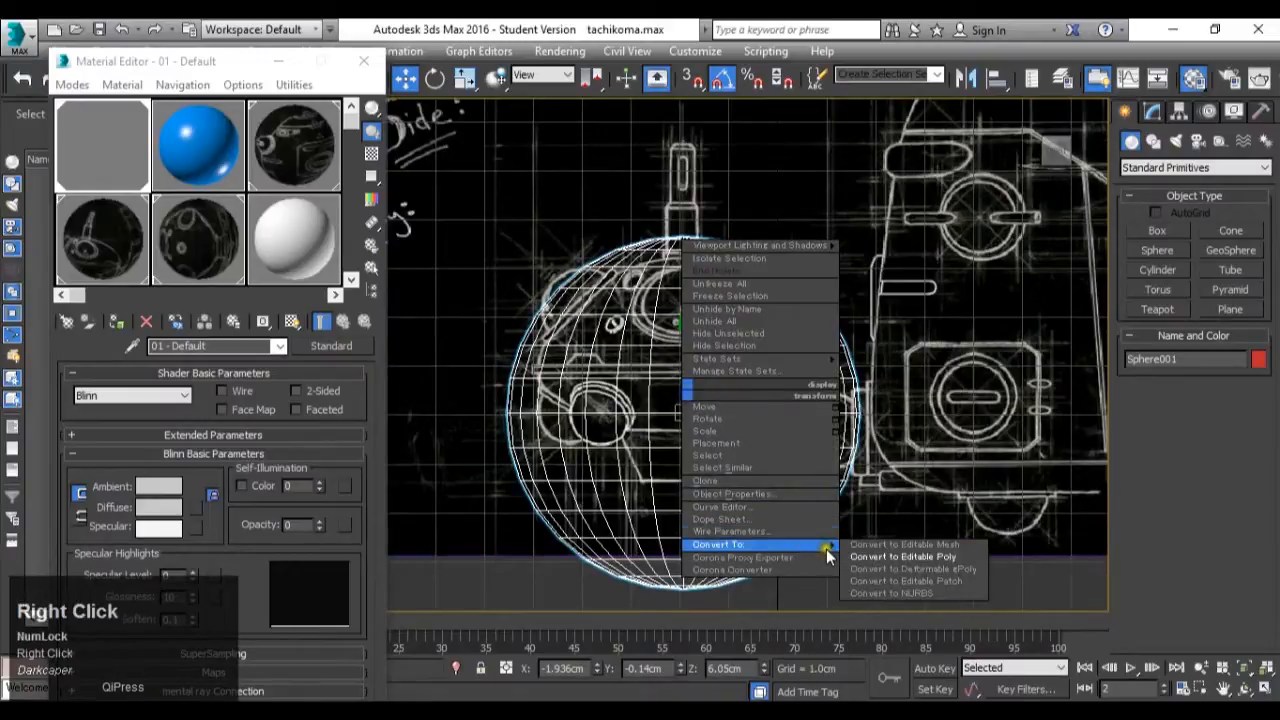
click(885, 556)
Delete the polygons of the sphere's lower half and the first row above its equator, leaving only a dome.
click(1212, 377)
click(902, 423)
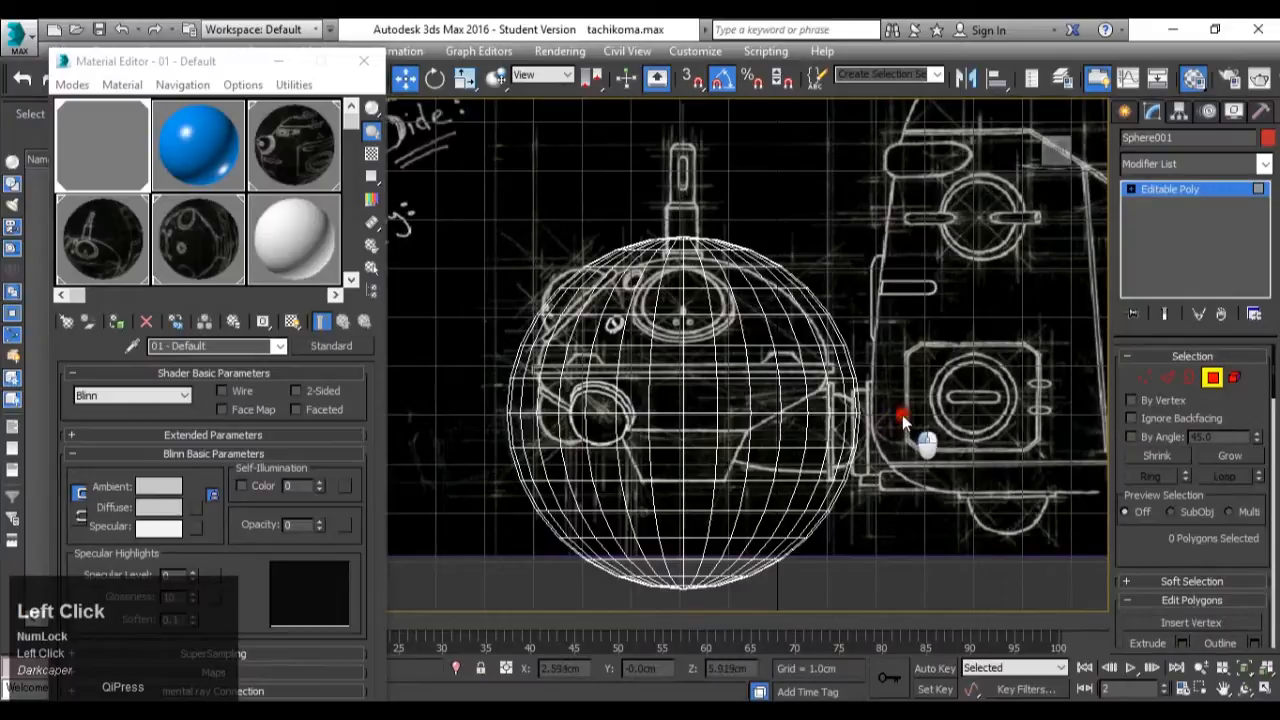
drag(902, 423, 488, 635)
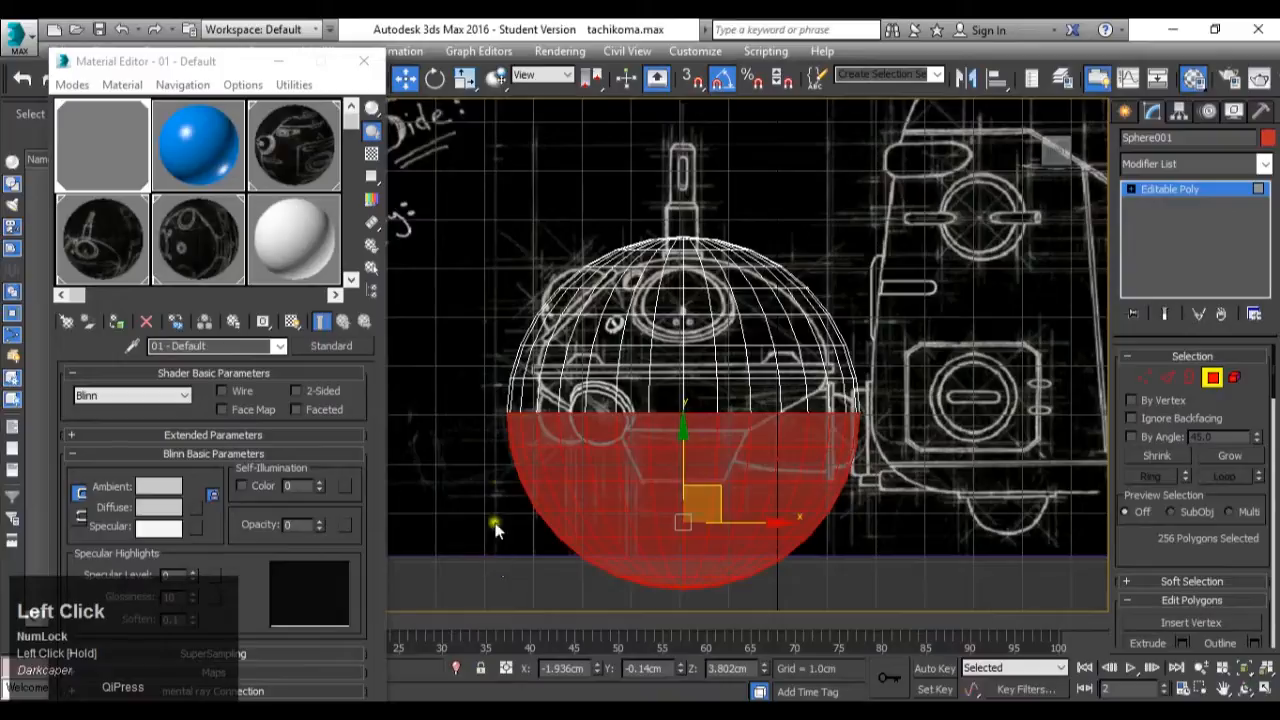
key(Delete)
drag(470, 408, 928, 410)
key(Delete)
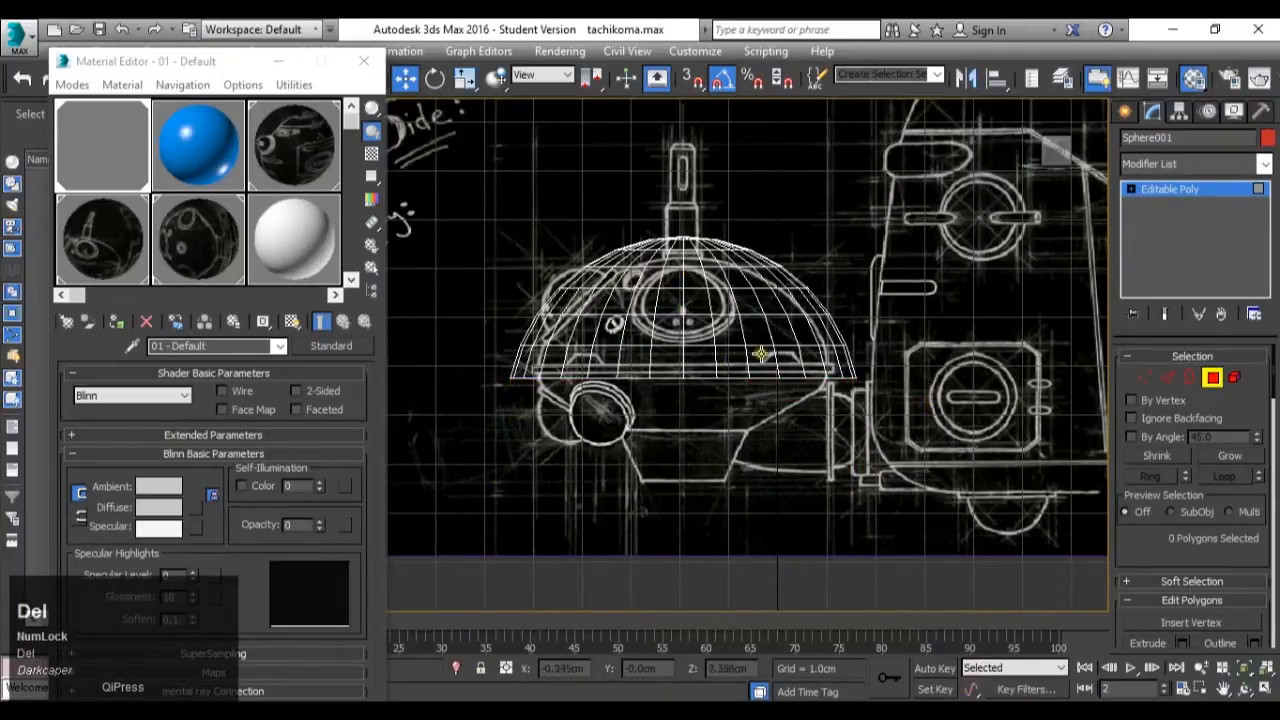
scroll(760, 354, up, 1)
click(1186, 189)
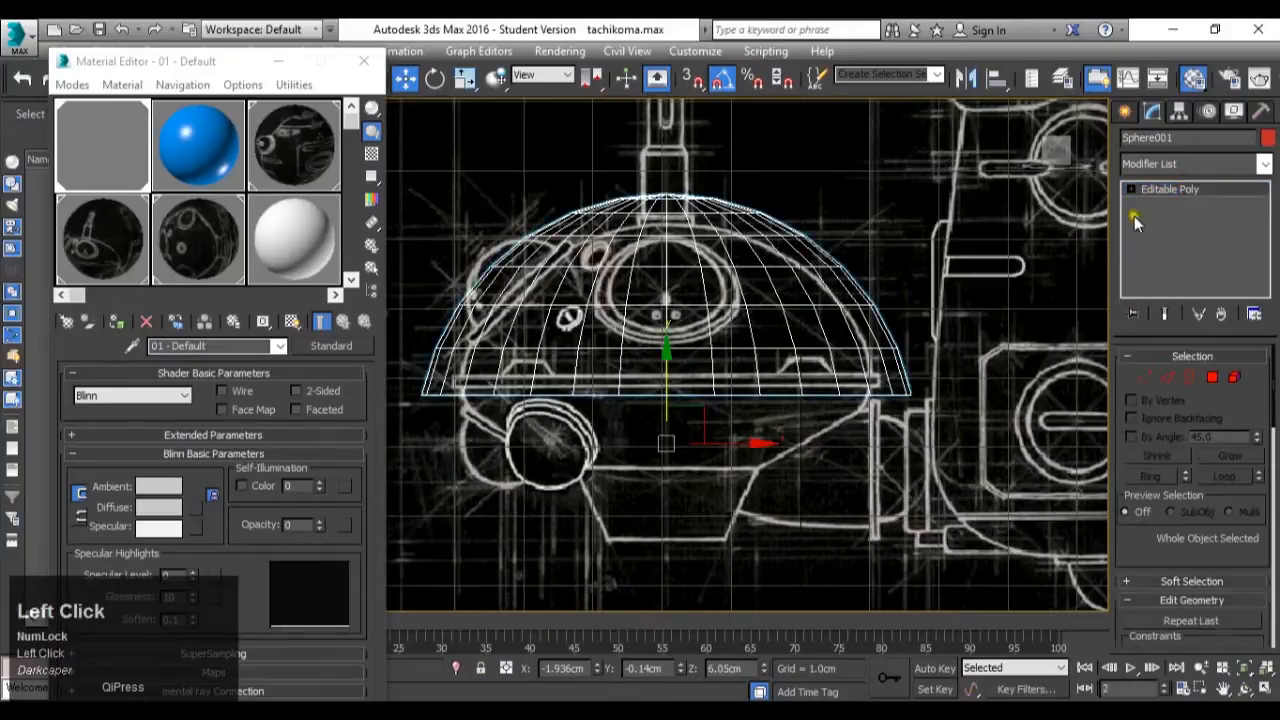
Scale the dome to match the body's dome outline in the side drawing.
middle_drag(866, 332, 908, 370)
key(r)
mouse_move(752, 484)
mouse_down()
mouse_move(737, 486)
mouse_move(740, 500)
mouse_move(716, 479)
mouse_move(707, 426)
mouse_move(737, 480)
mouse_move(732, 469)
mouse_up()
key(w)
key(r)
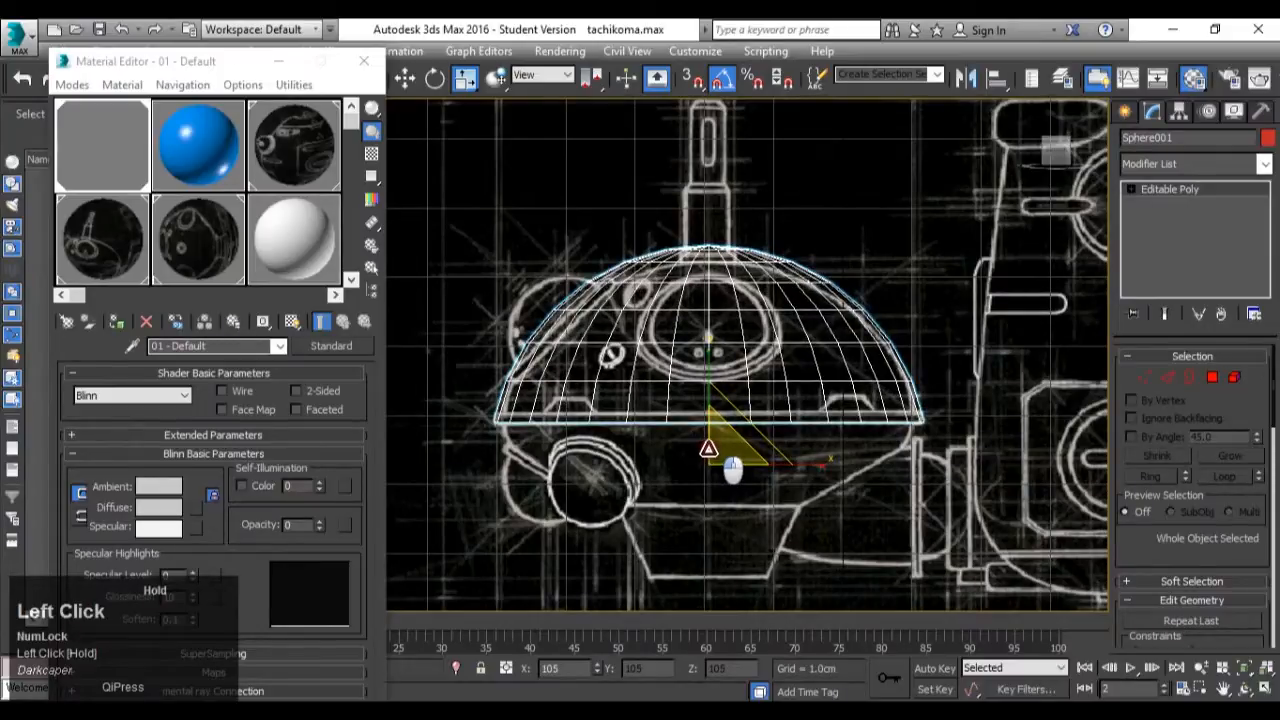
drag(733, 468, 812, 378)
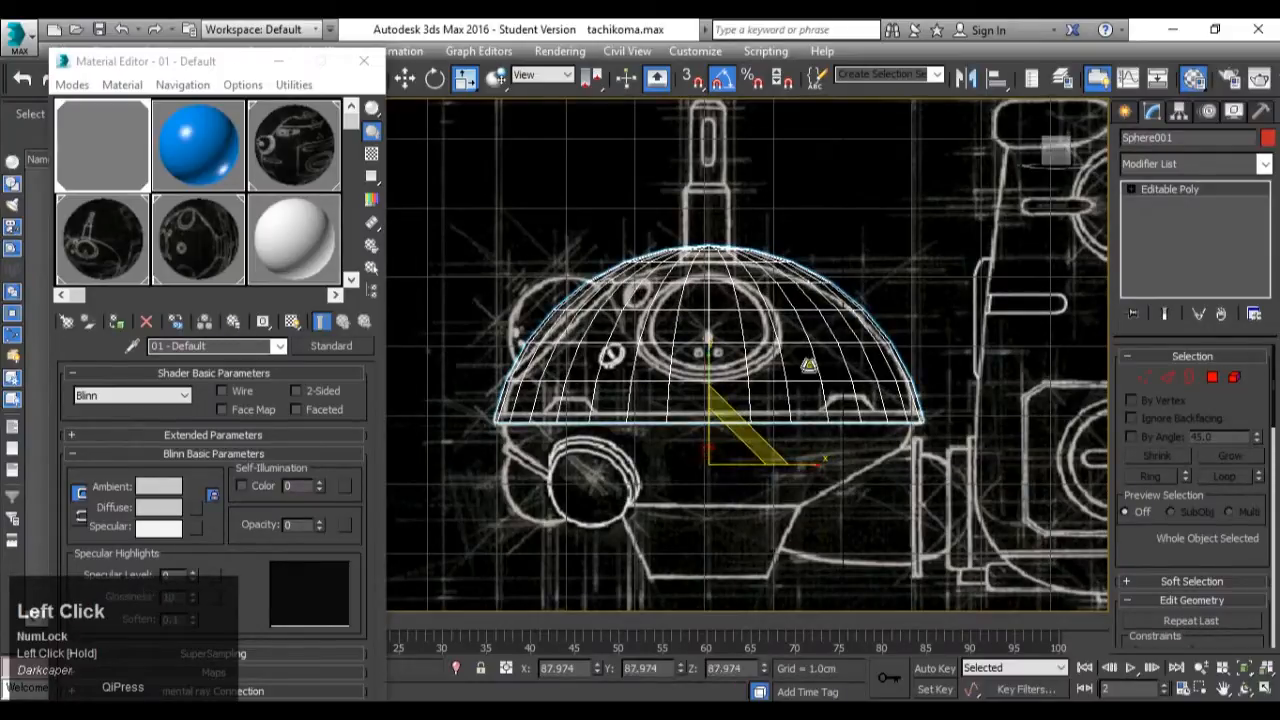
scroll(805, 340, up, 2)
drag(695, 505, 667, 514)
scroll(668, 442, down, 2)
Raise the dome's bottom row of vertices to the upper edge of the drawn rim, at about Z 7.05 cm.
click(1162, 378)
scroll(412, 437, up, 2)
drag(449, 425, 1080, 490)
key(w)
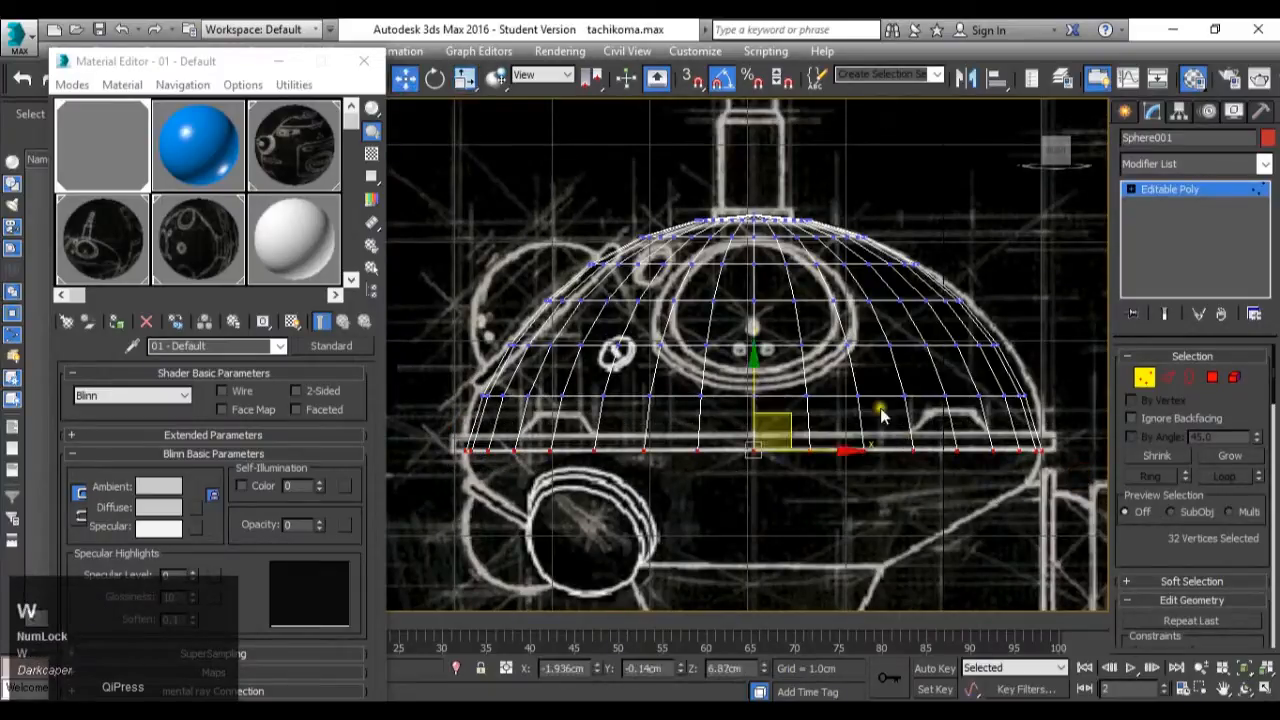
drag(775, 412, 738, 376)
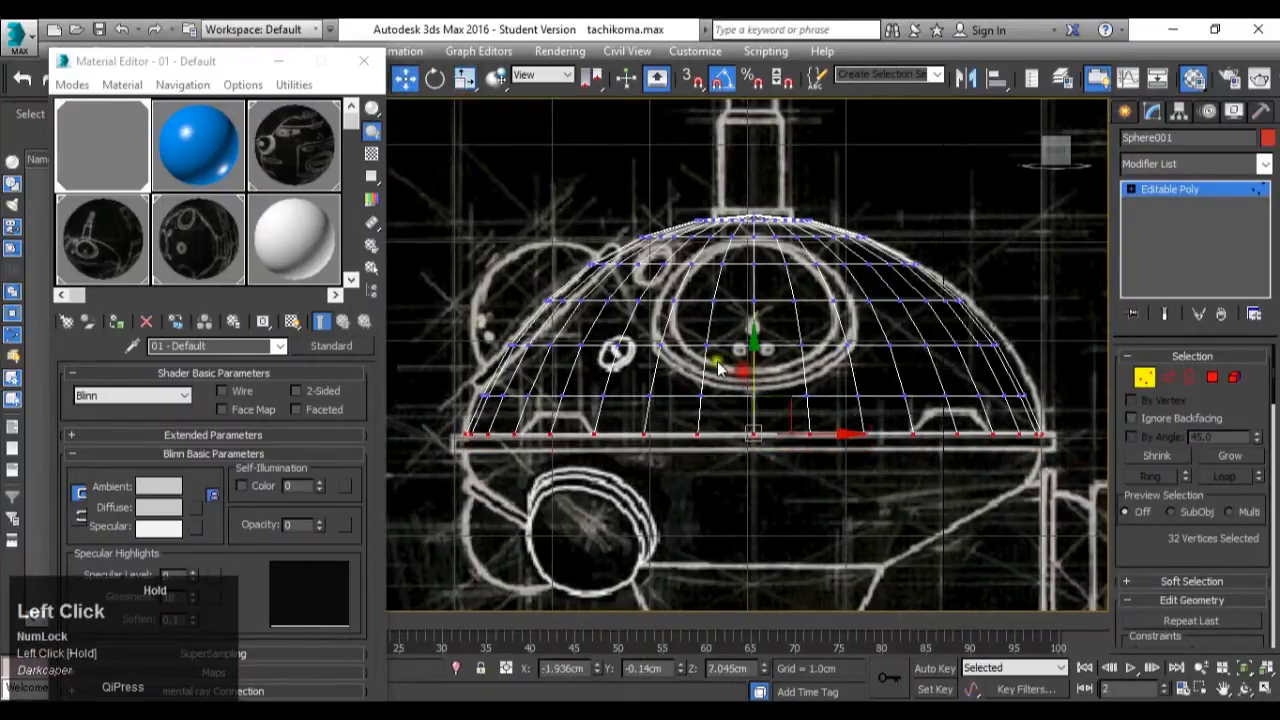
Scale the dome's vertex rows above the rim one by one so they meet the dome outline in the side drawing.
mouse_move(797, 425)
mouse_down()
mouse_move(797, 388)
mouse_move(783, 407)
mouse_up()
key(r)
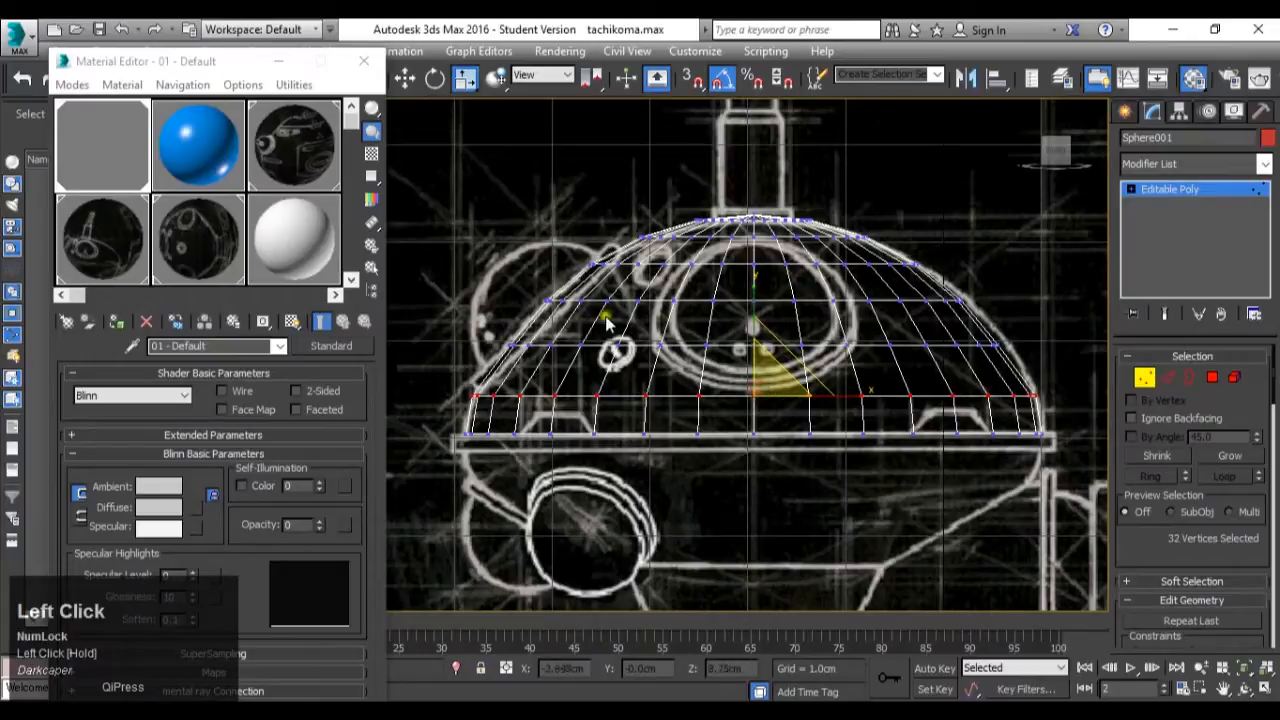
drag(489, 320, 1029, 357)
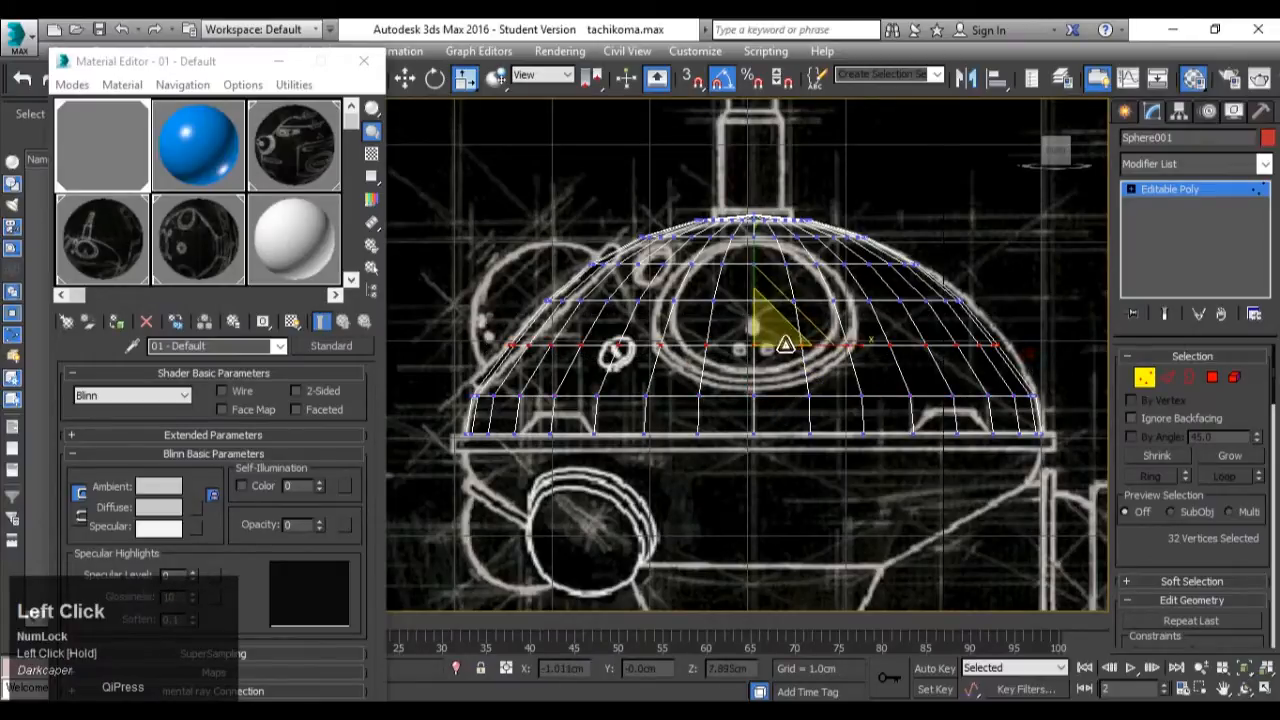
drag(760, 346, 759, 345)
drag(510, 287, 992, 323)
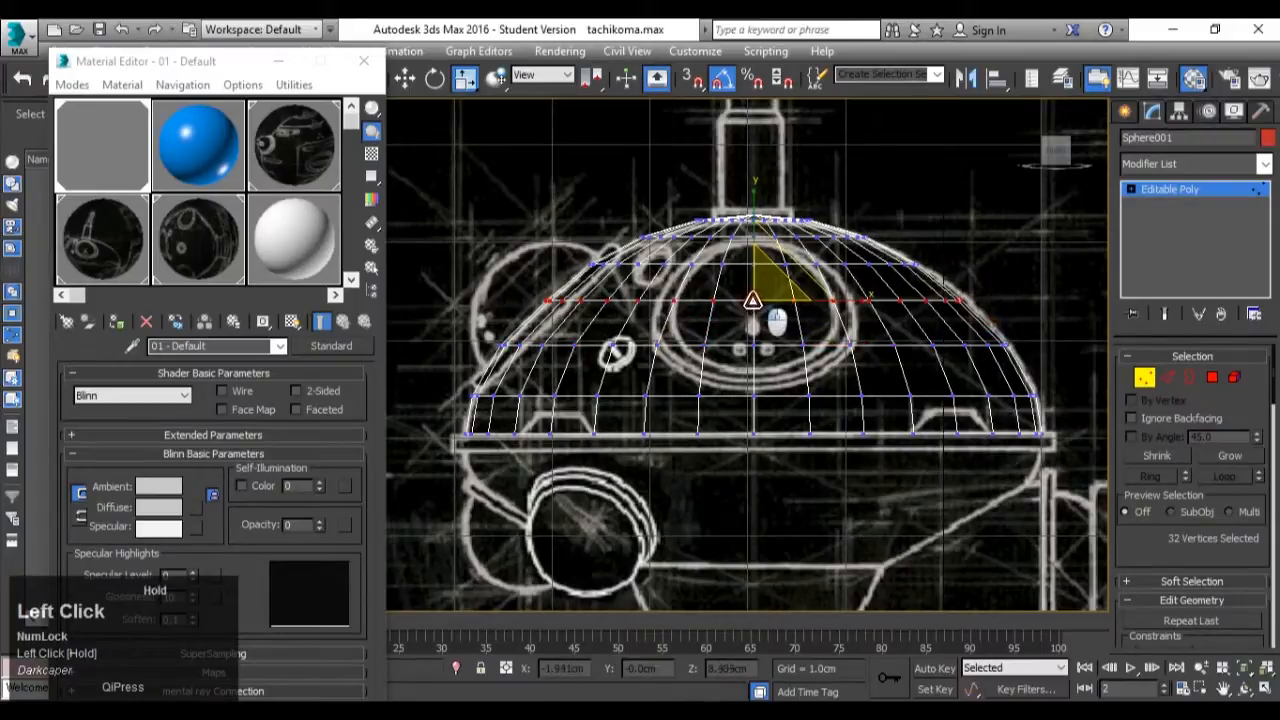
drag(776, 320, 775, 317)
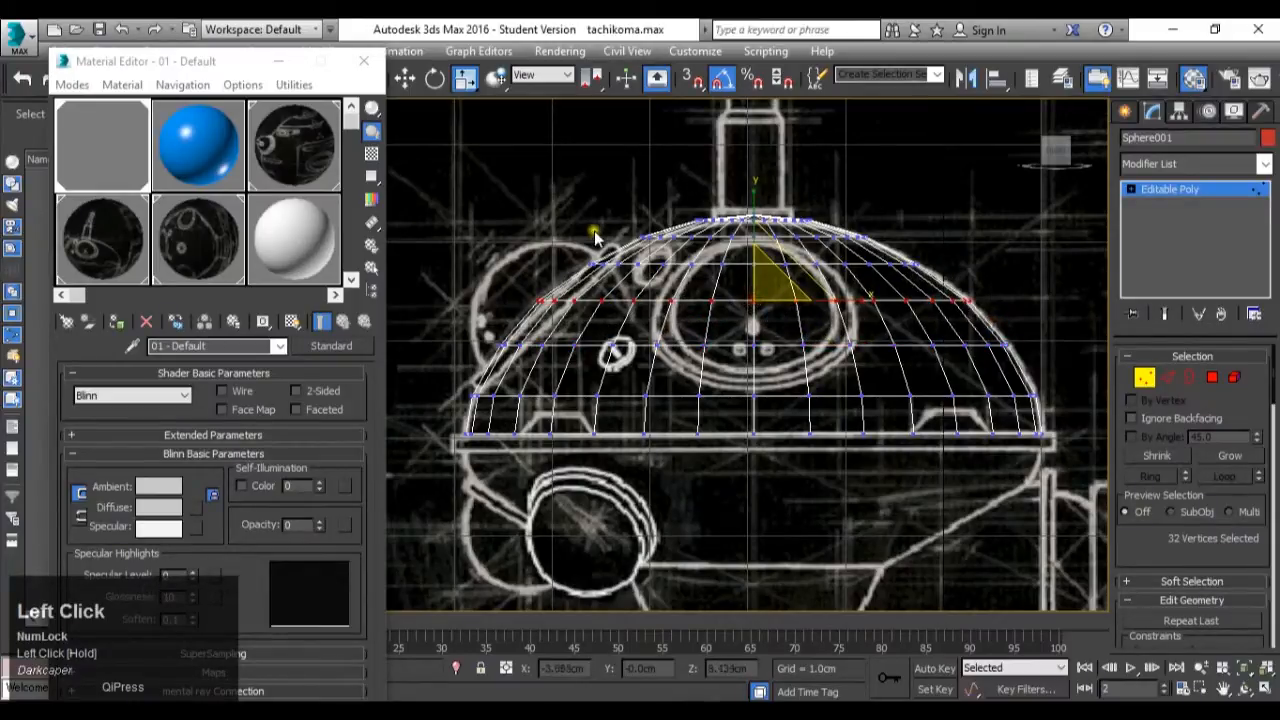
drag(574, 252, 977, 286)
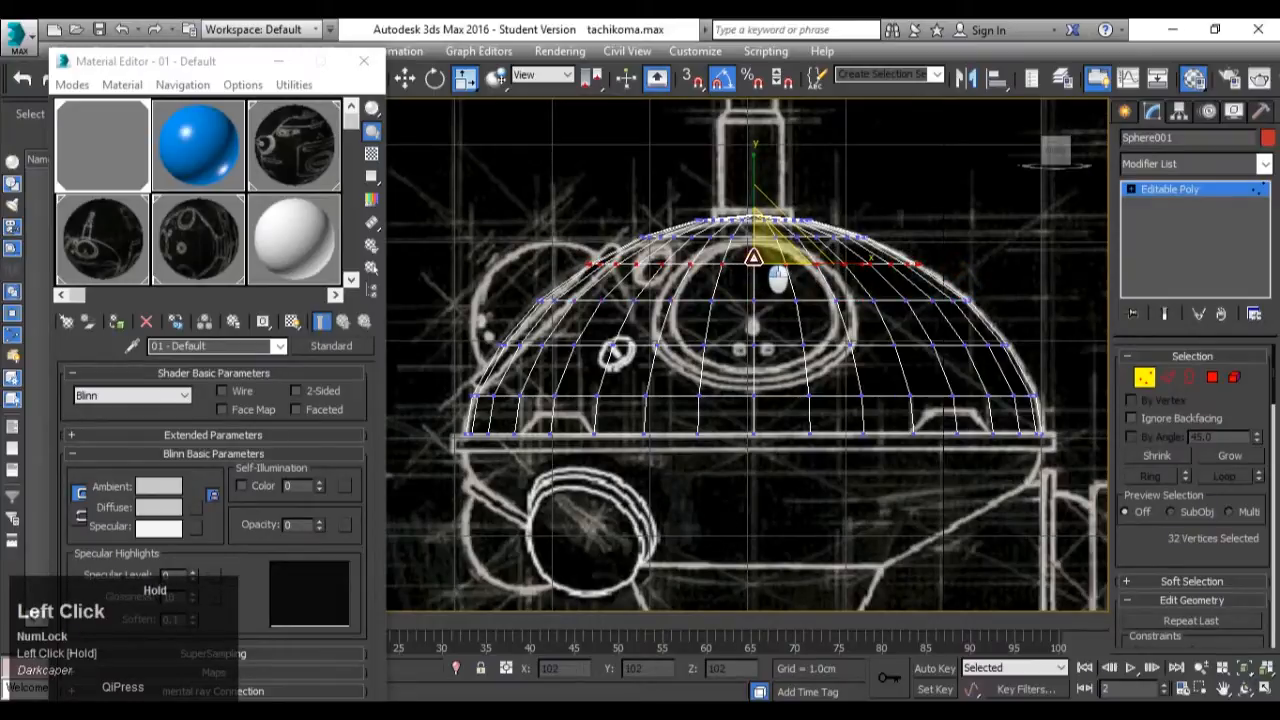
drag(777, 280, 763, 280)
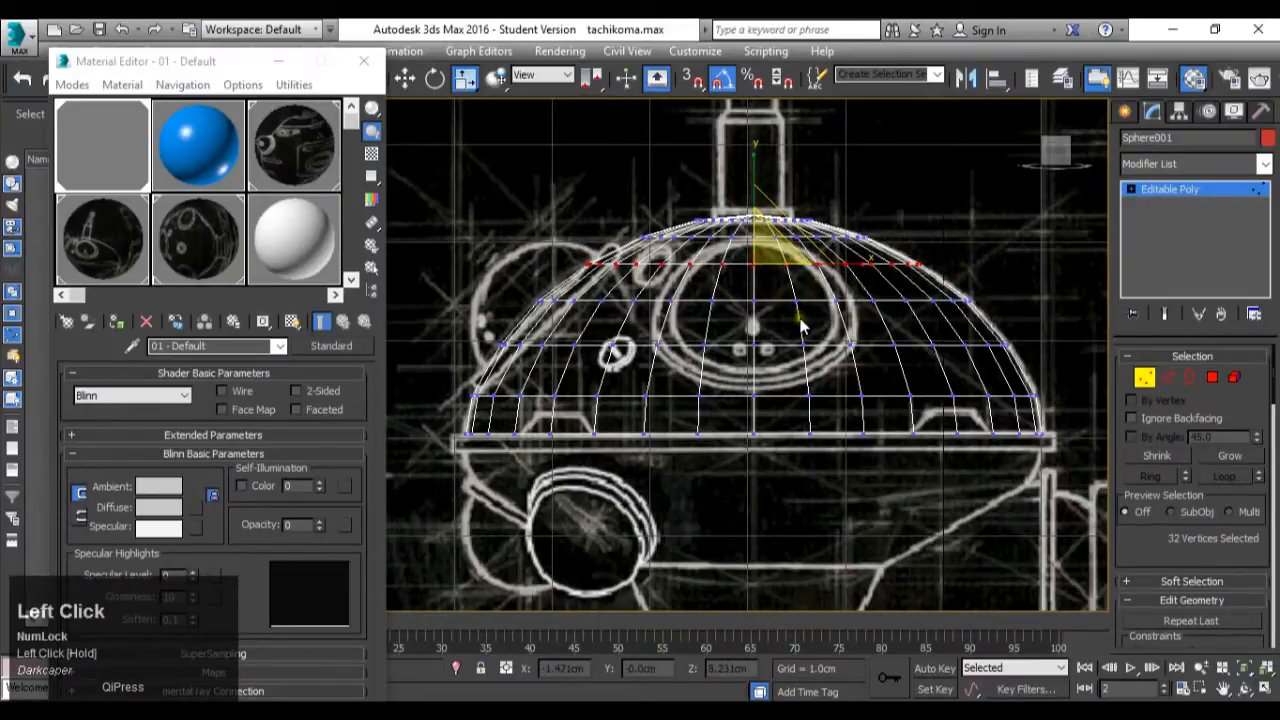
Create a box over the rear pod in the side drawing, about 8.90 cm long, 6.73 cm wide and 2.88 cm high.
scroll(800, 325, down, 3)
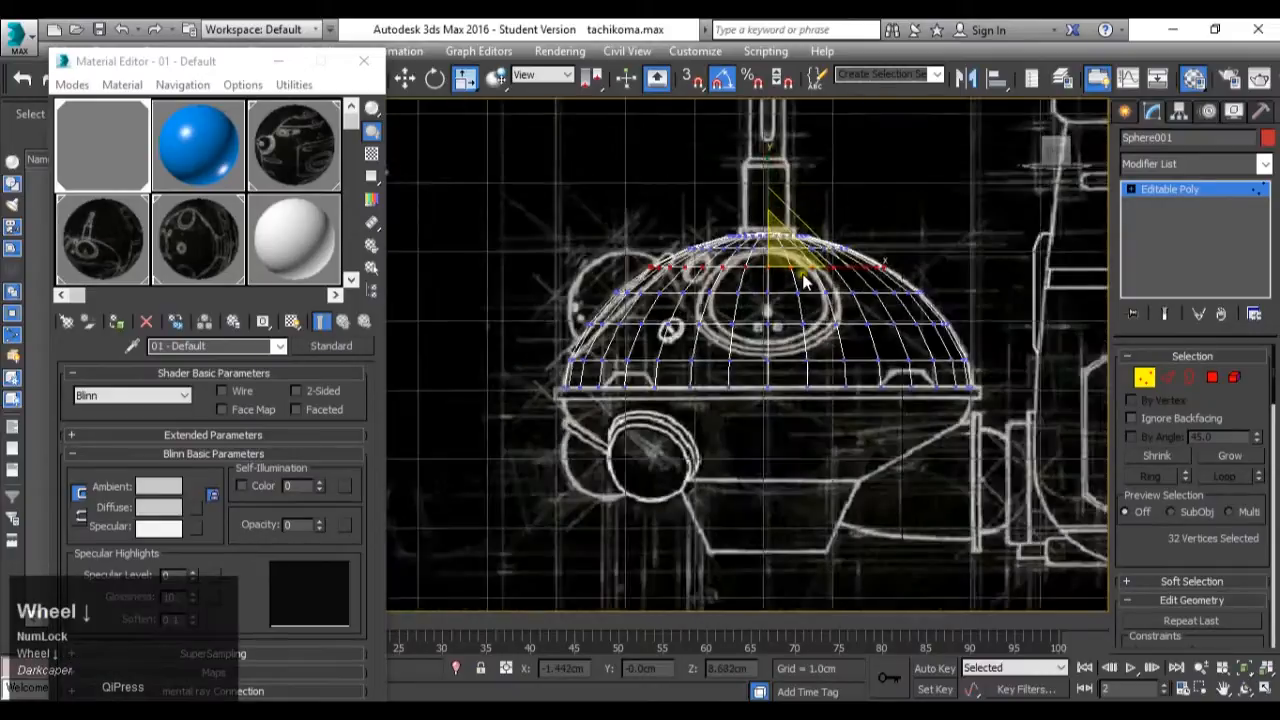
scroll(815, 338, up, 4)
scroll(820, 340, down, 3)
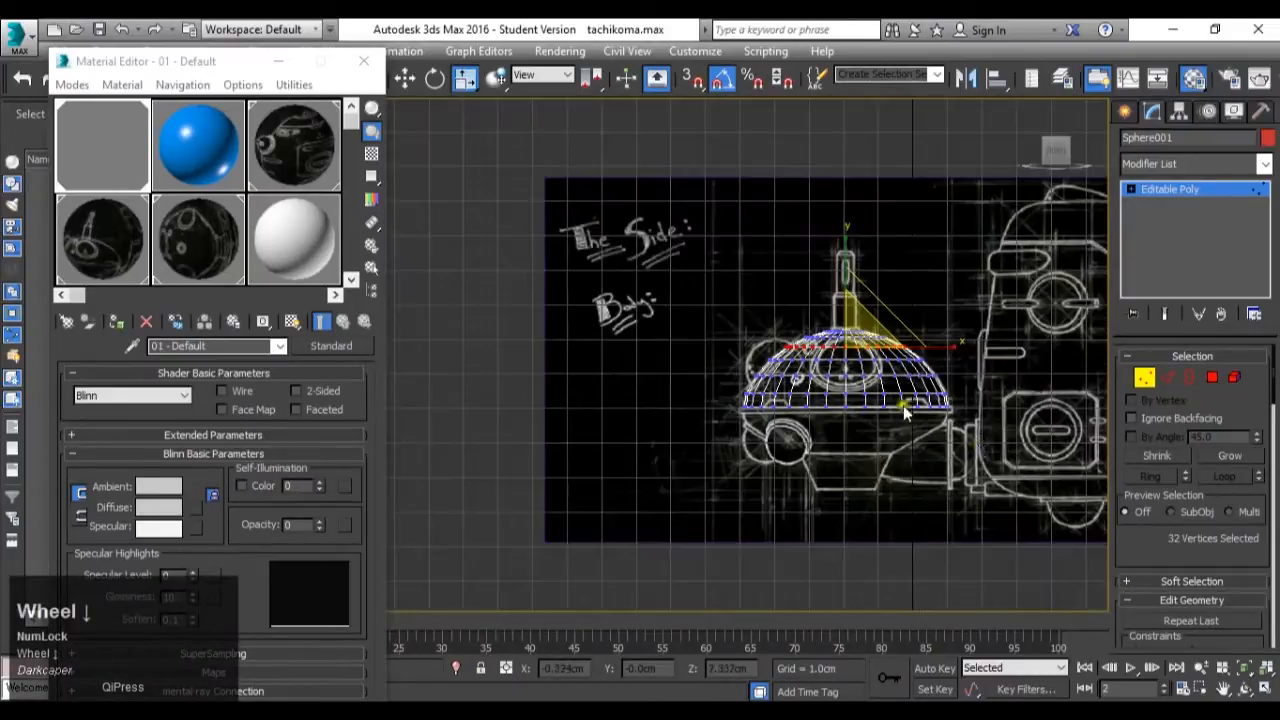
scroll(1000, 470, up, 1)
mouse_move(1022, 487)
middle_down()
mouse_move(880, 470)
mouse_move(847, 452)
middle_up()
scroll(847, 452, down, 2)
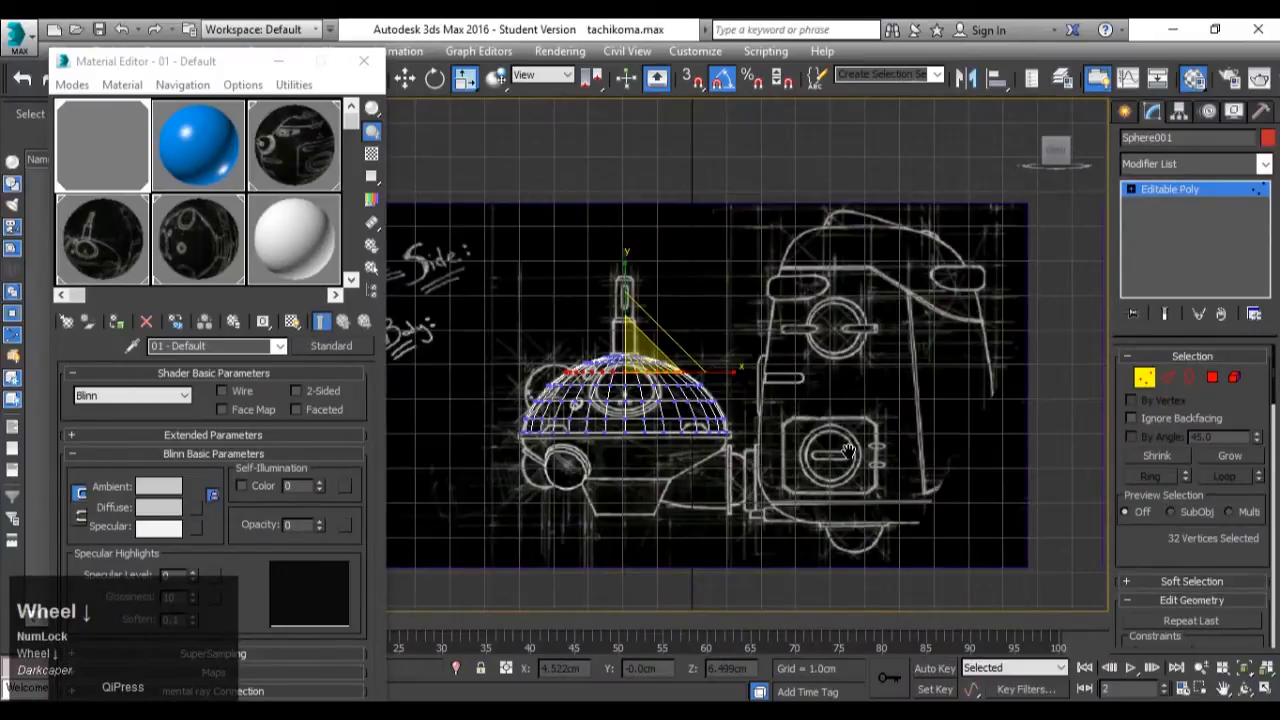
click(1172, 189)
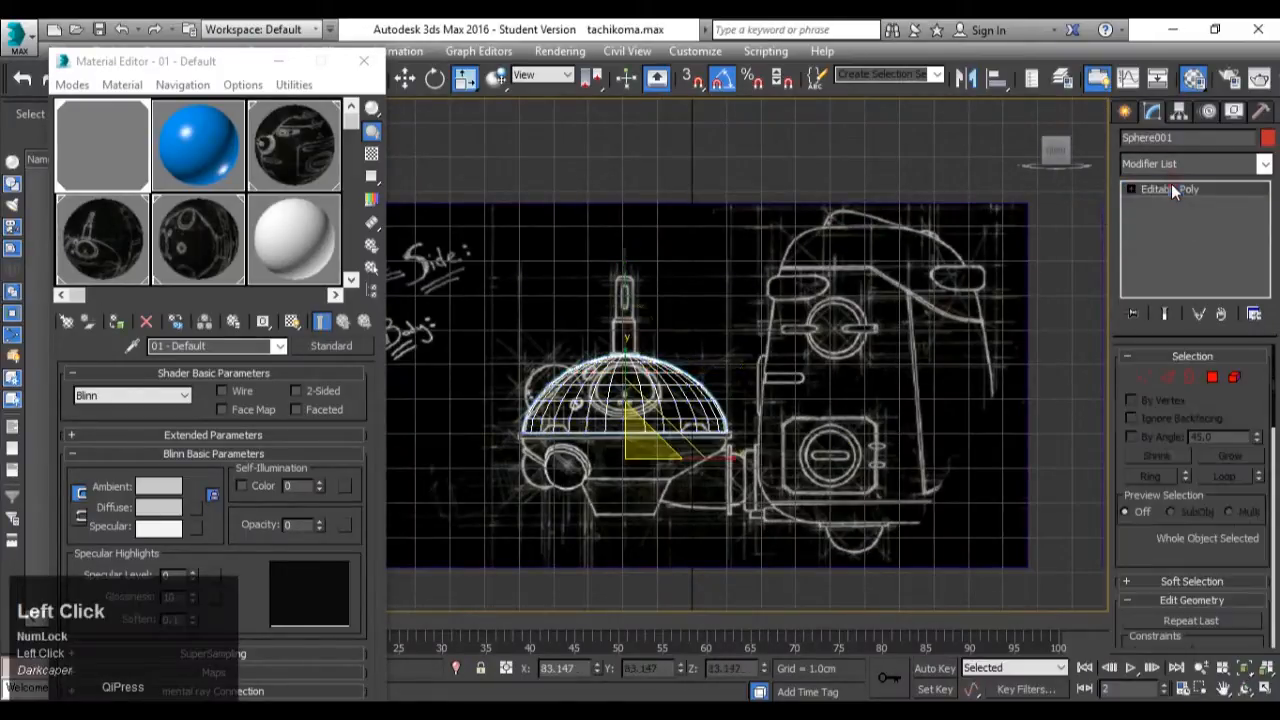
click(1126, 112)
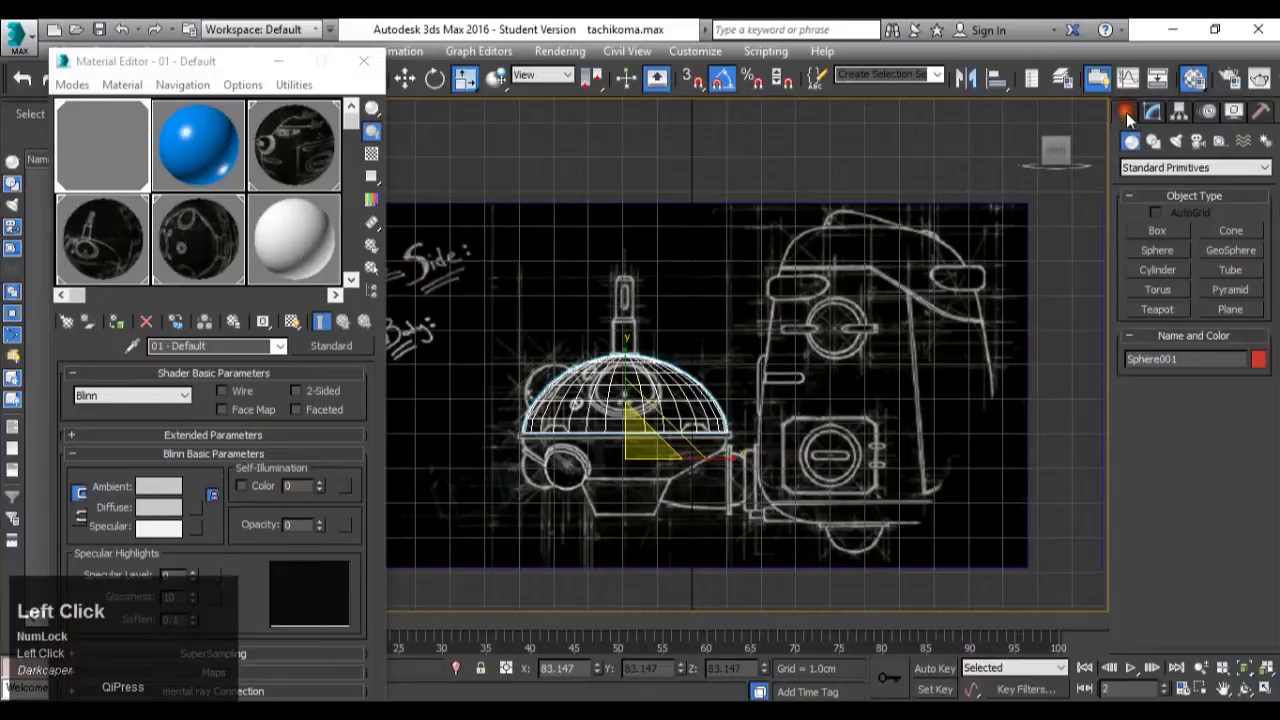
click(1157, 231)
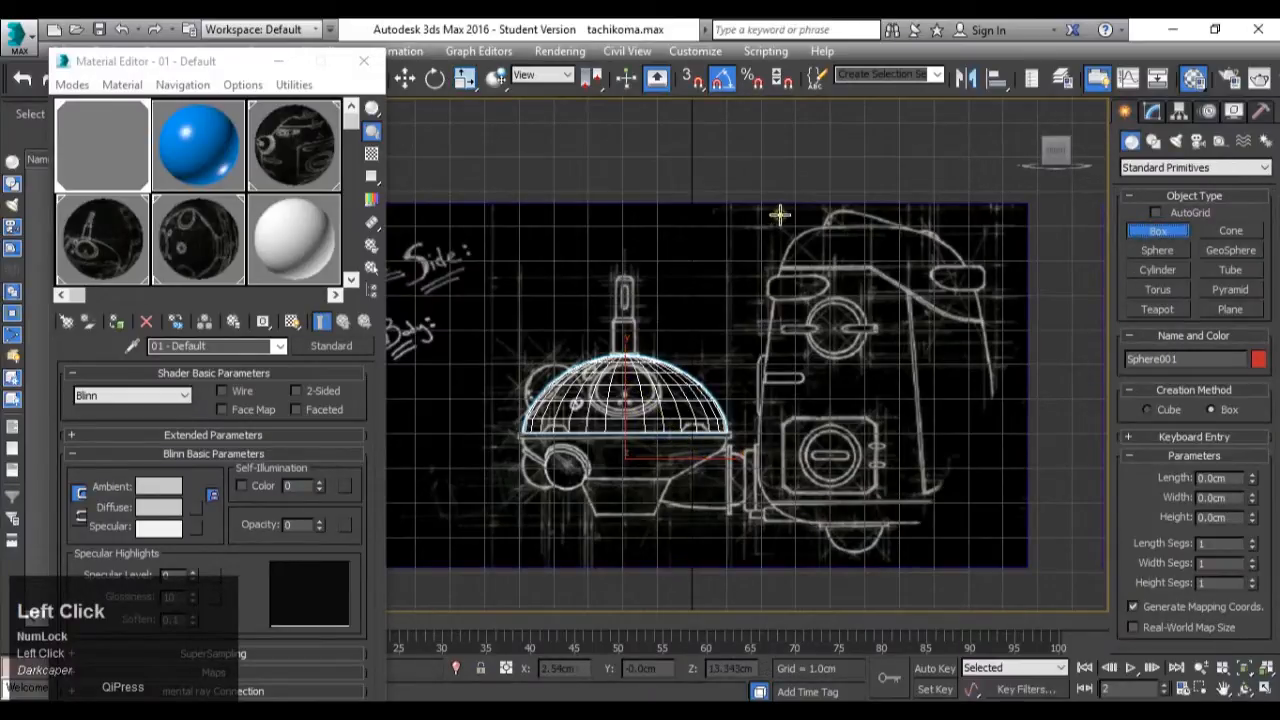
drag(760, 213, 992, 522)
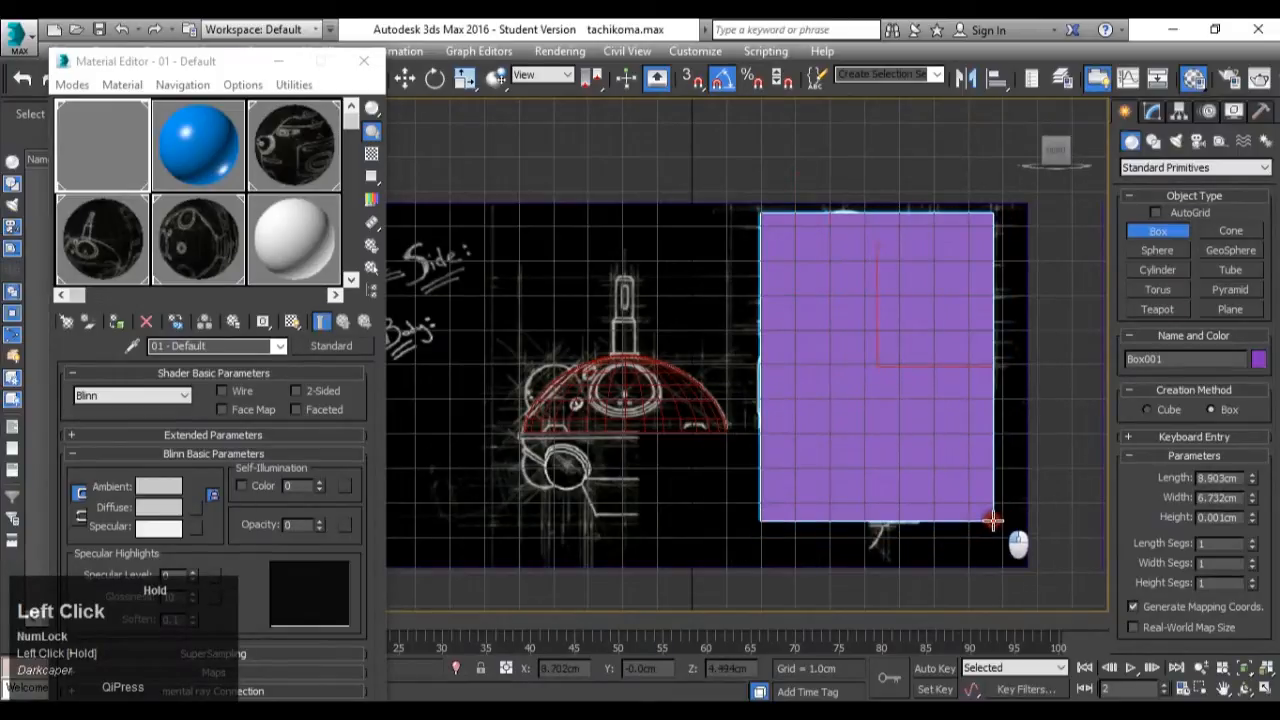
click(1265, 686)
Shift the front reference plane sideways in the Left view and raise it to about Z 8.73 cm.
middle_click(945, 420)
middle_drag(467, 426, 566, 457)
scroll(504, 458, down, 2)
scroll(447, 517, up, 4)
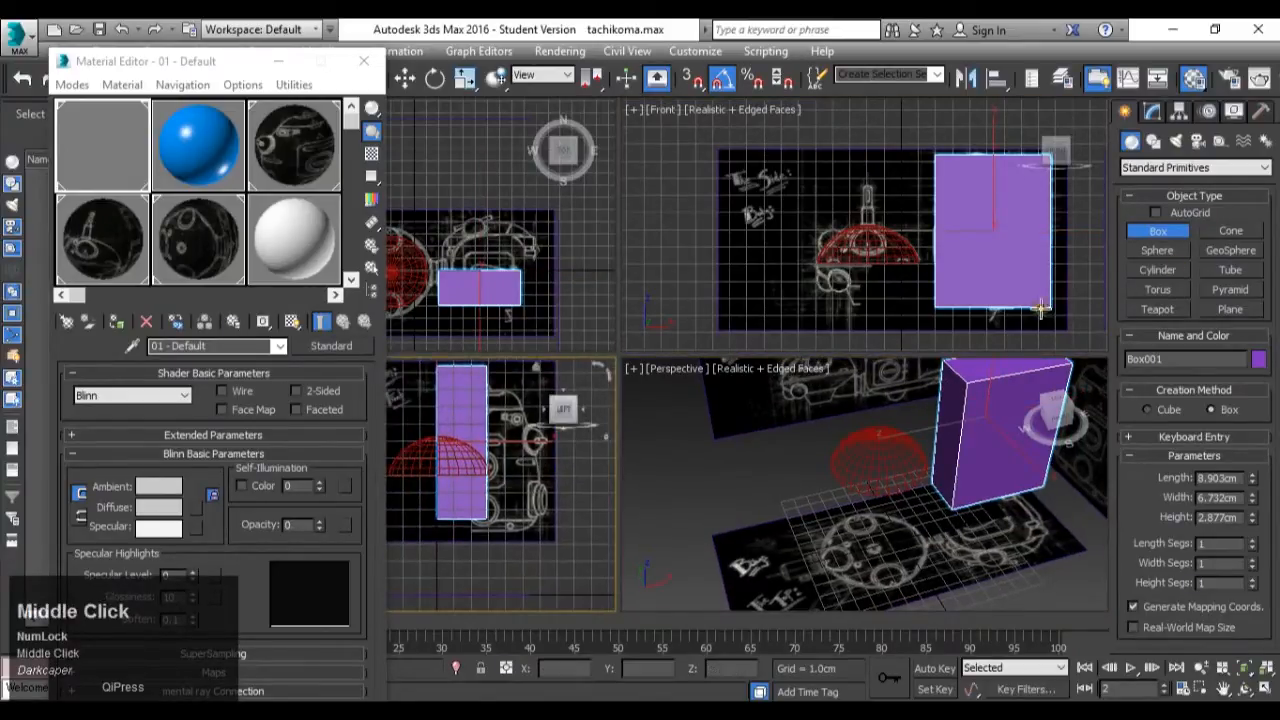
click(1153, 114)
click(511, 516)
middle_drag(468, 486, 529, 492)
key(w)
drag(575, 457, 549, 443)
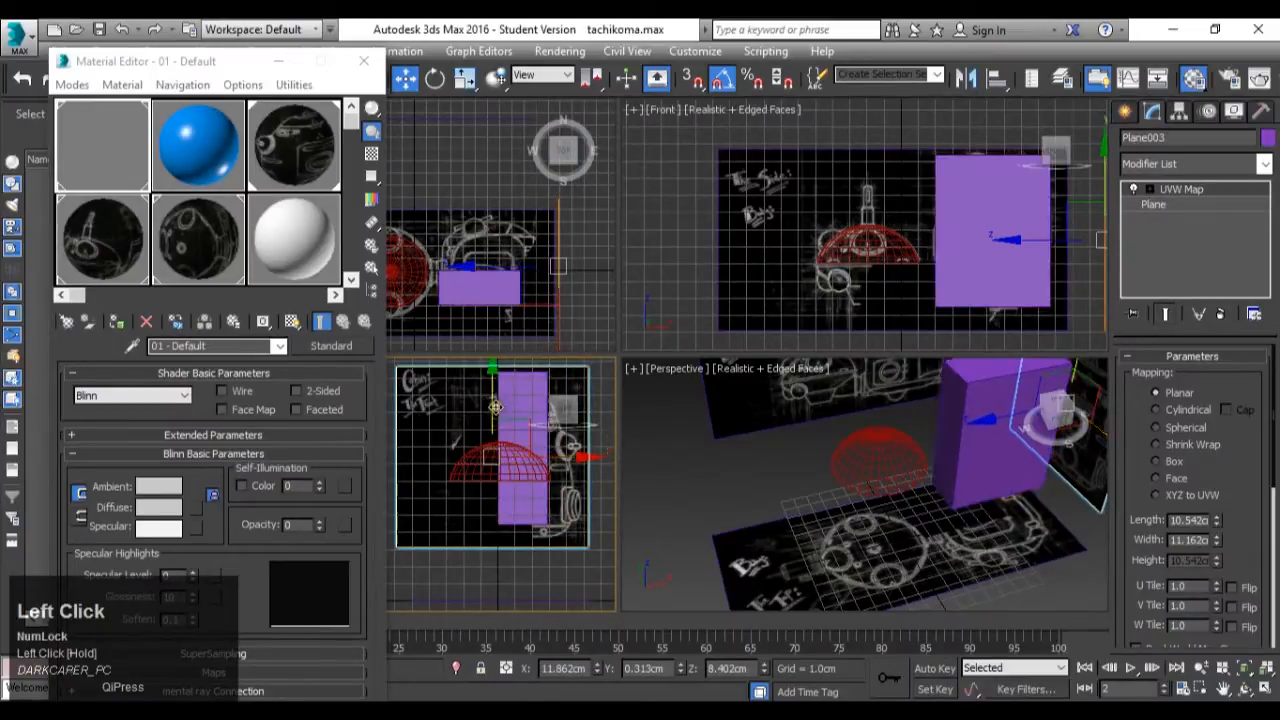
drag(493, 412, 493, 406)
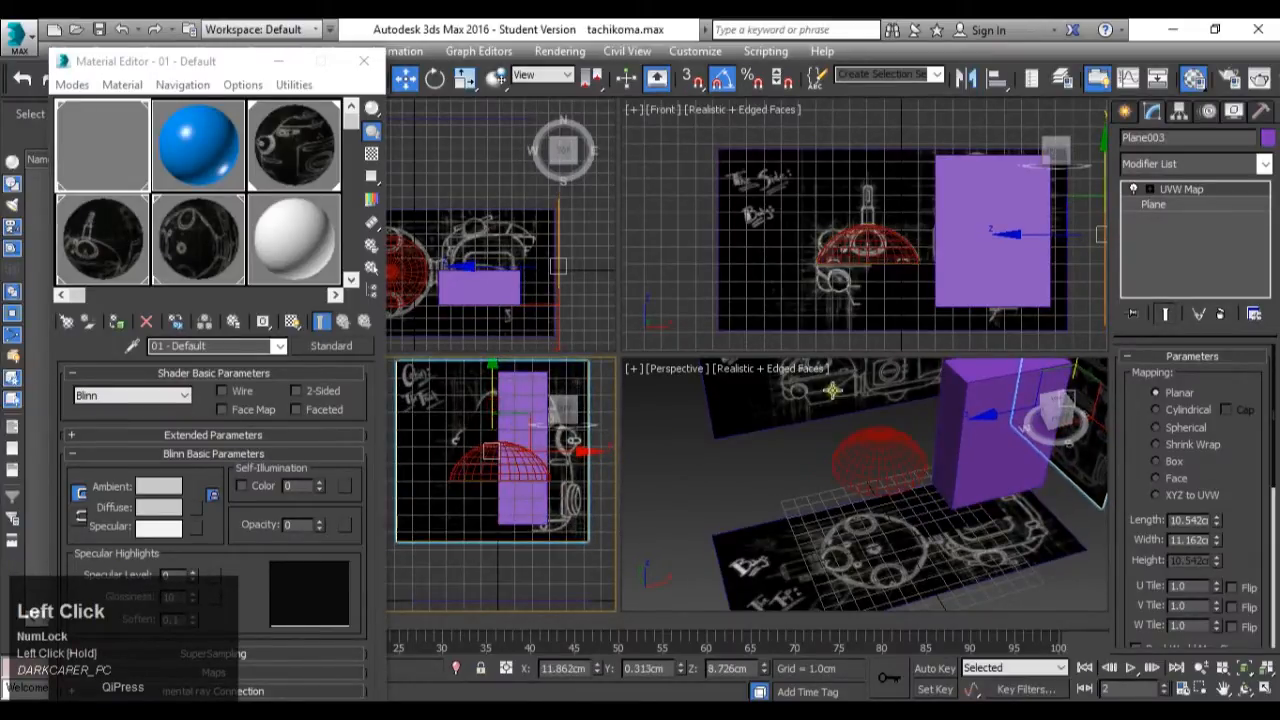
Move the box along Y in the Top view to about Y 1.72 cm.
middle_drag(483, 229, 510, 242)
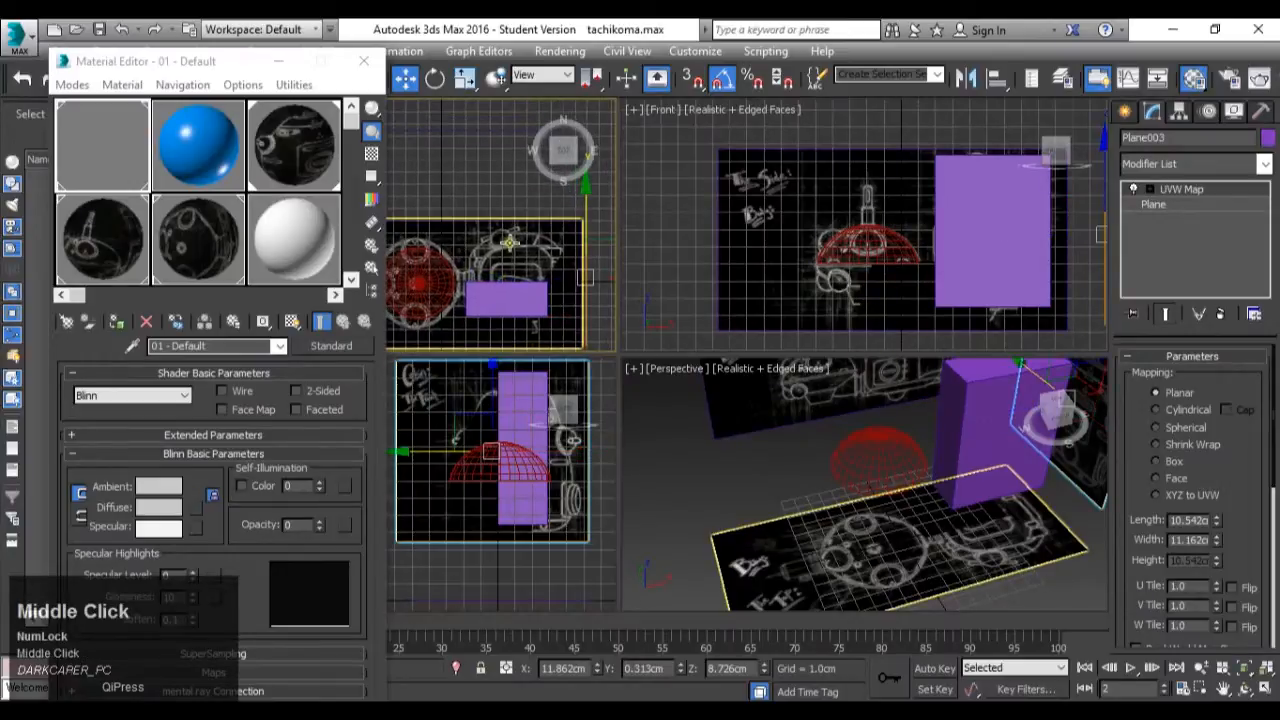
click(508, 257)
drag(508, 254, 511, 233)
Move the front reference plane sideways in the Left view to about Y 2.02 cm, centring its drawing on the dome.
click(565, 446)
middle_drag(557, 465, 567, 475)
drag(567, 475, 539, 468)
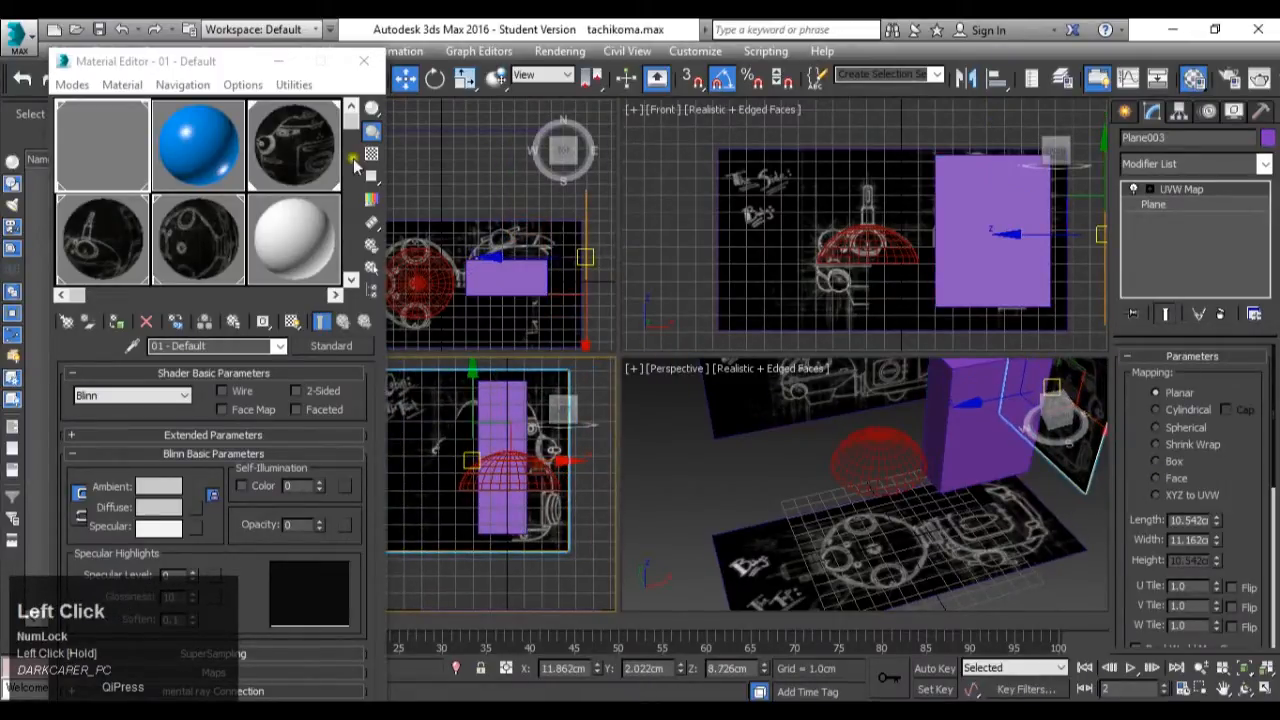
Close the Material Editor and turn off shadows in the Left viewport.
click(363, 61)
click(169, 373)
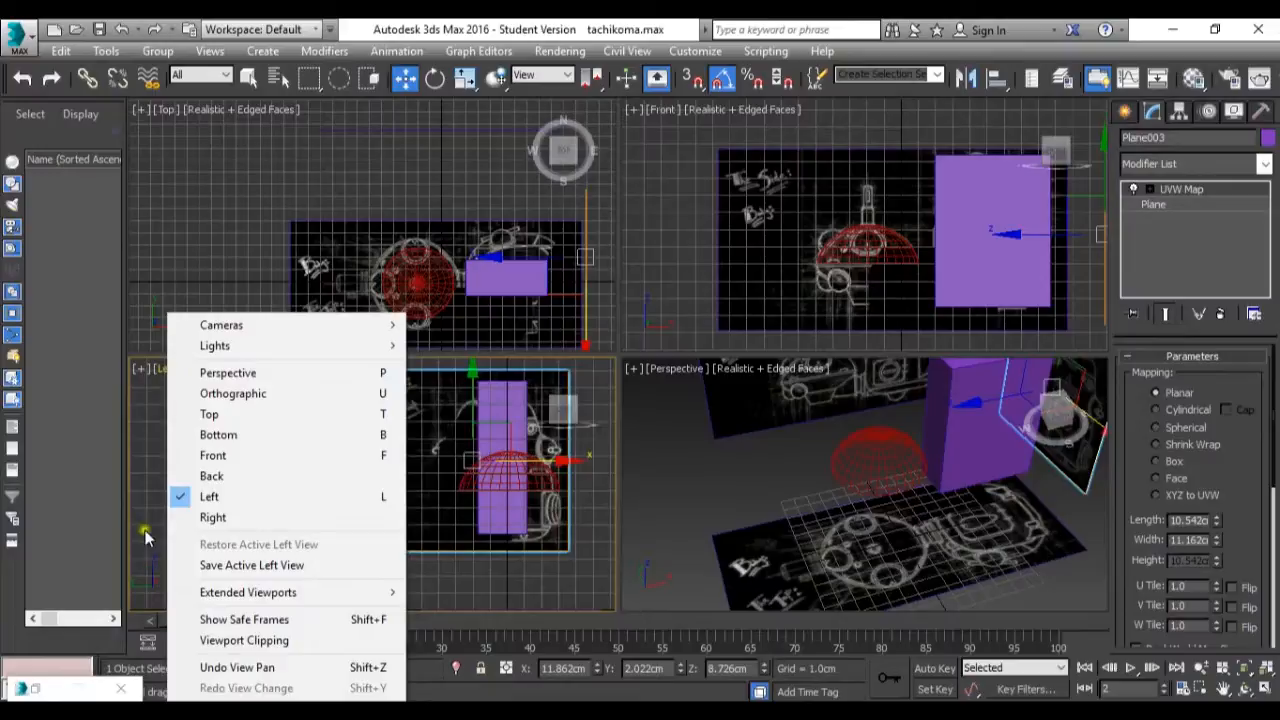
click(145, 537)
click(166, 375)
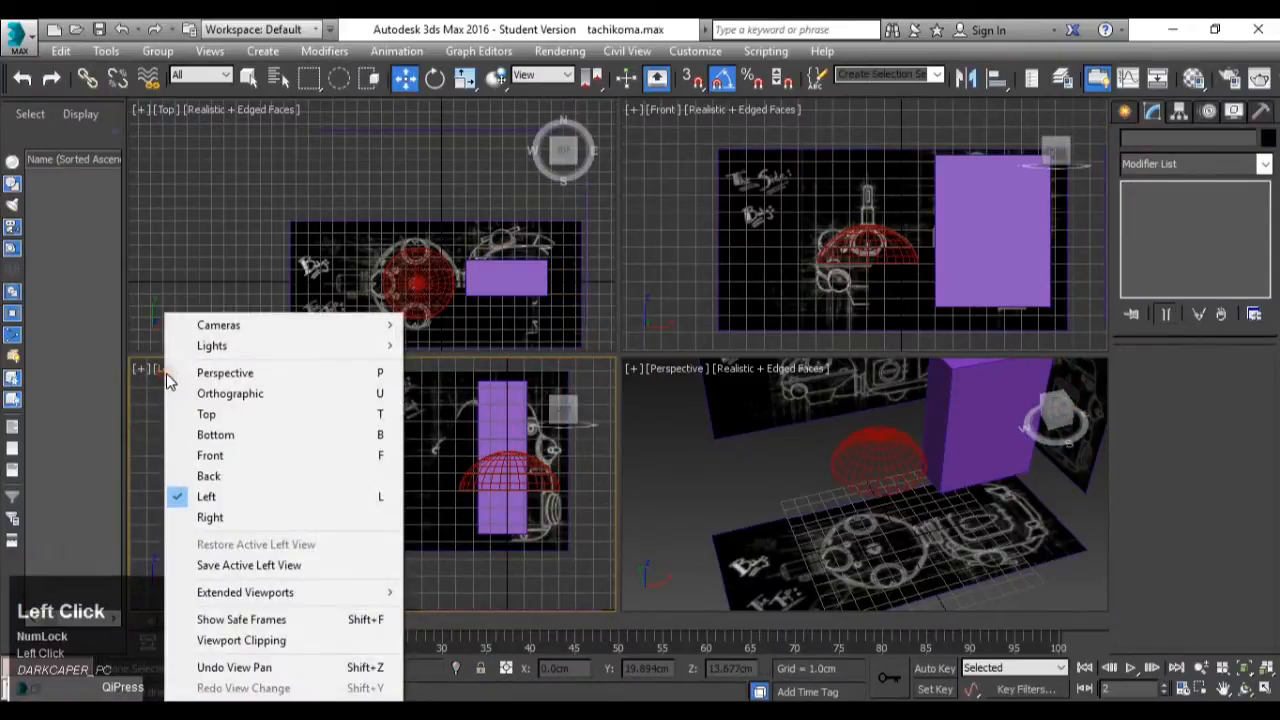
click(151, 412)
click(205, 368)
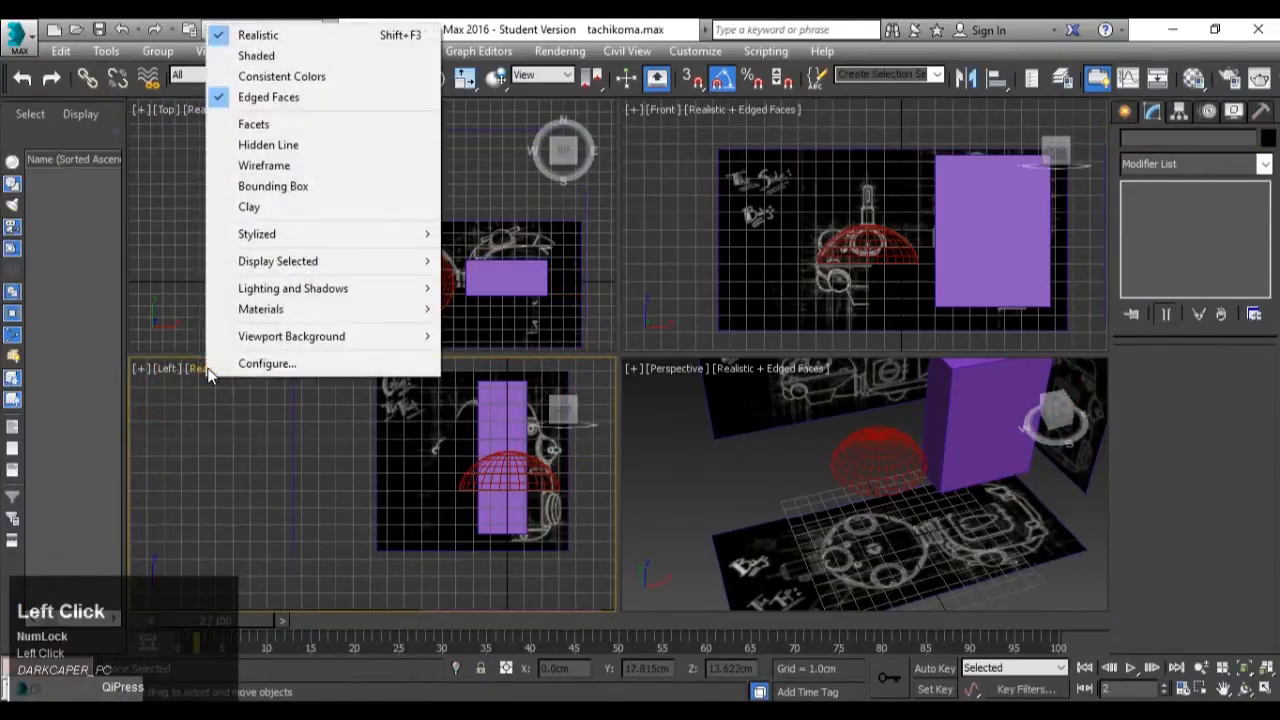
mouse_move(290, 293)
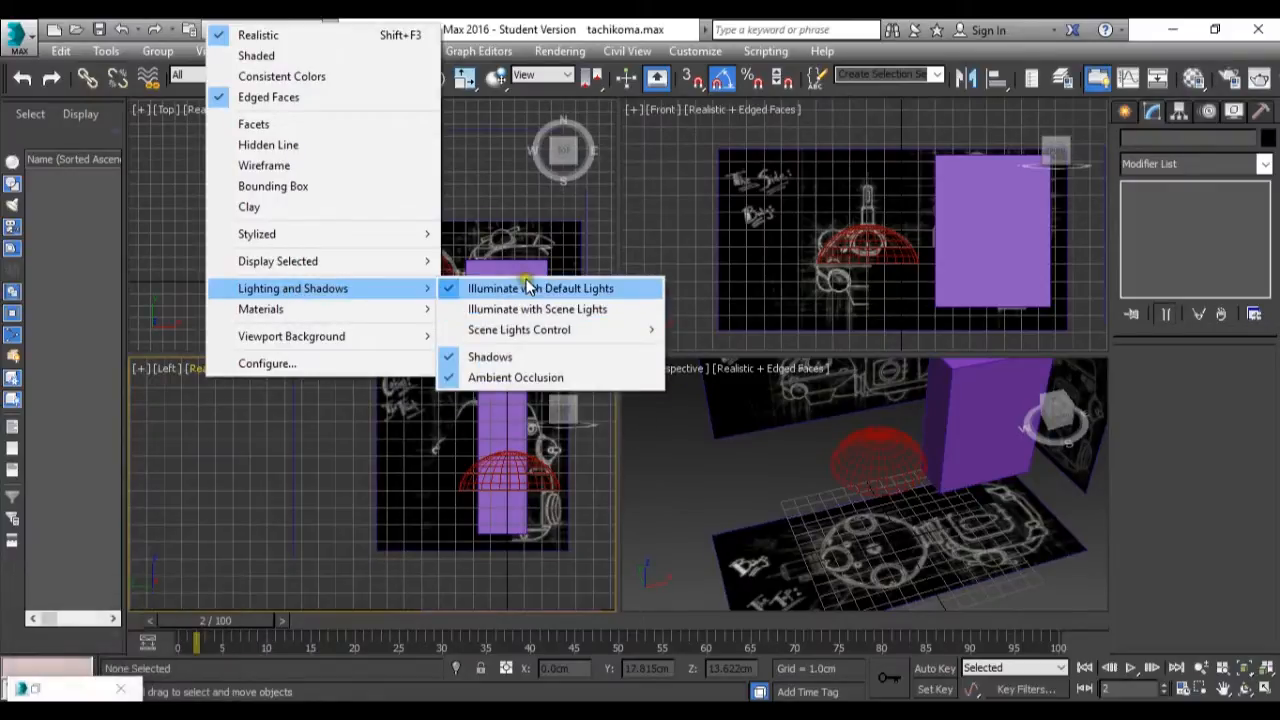
click(512, 357)
Turn off shadows in the Front viewport.
middle_click(880, 272)
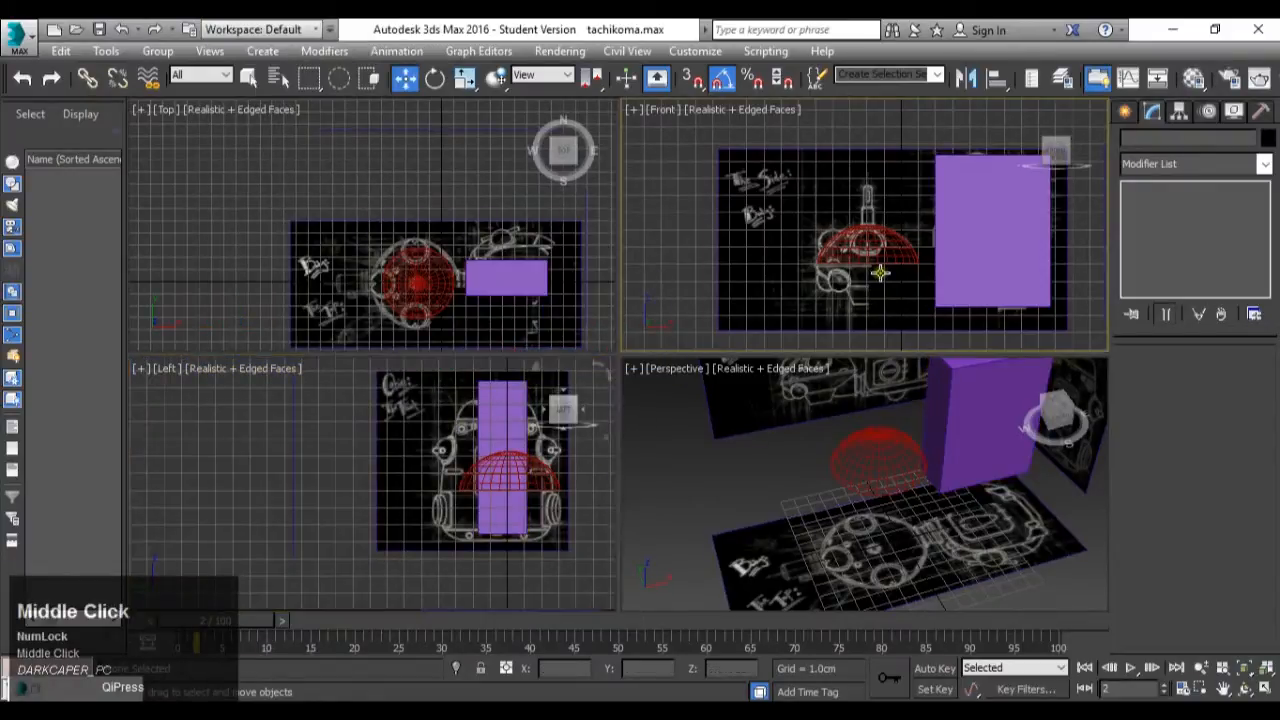
middle_drag(880, 272, 822, 272)
click(748, 112)
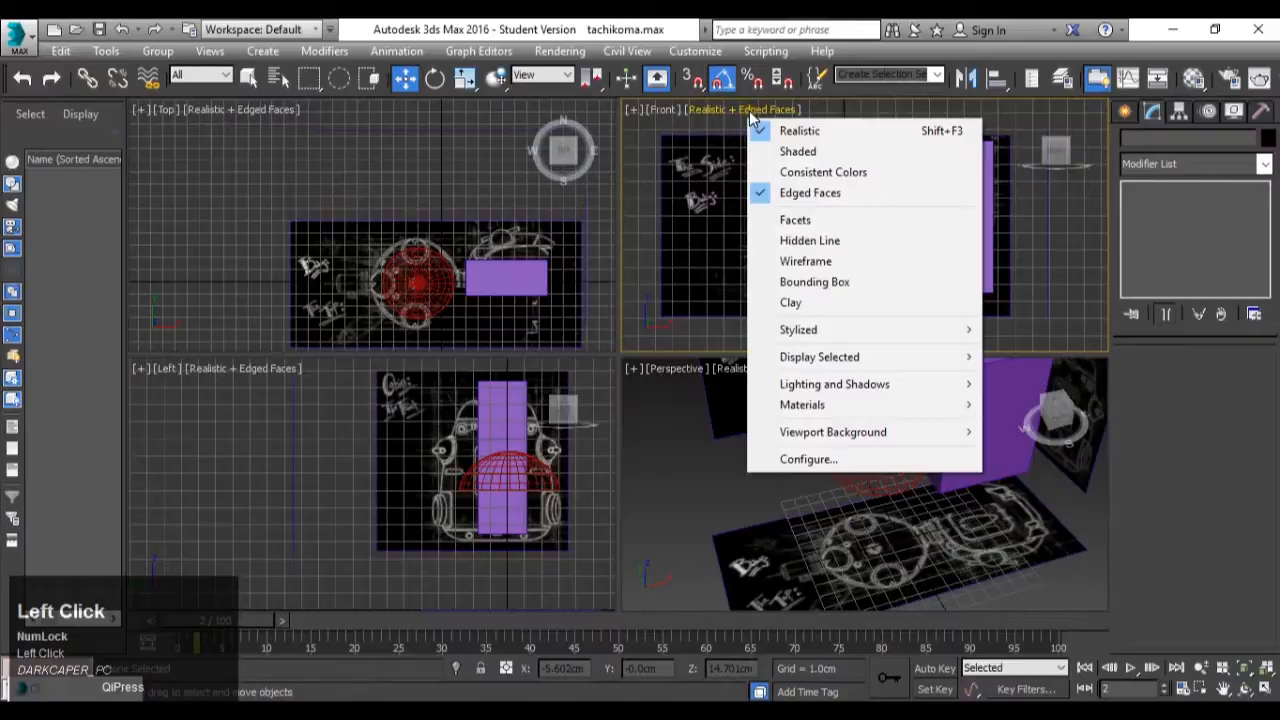
mouse_move(890, 386)
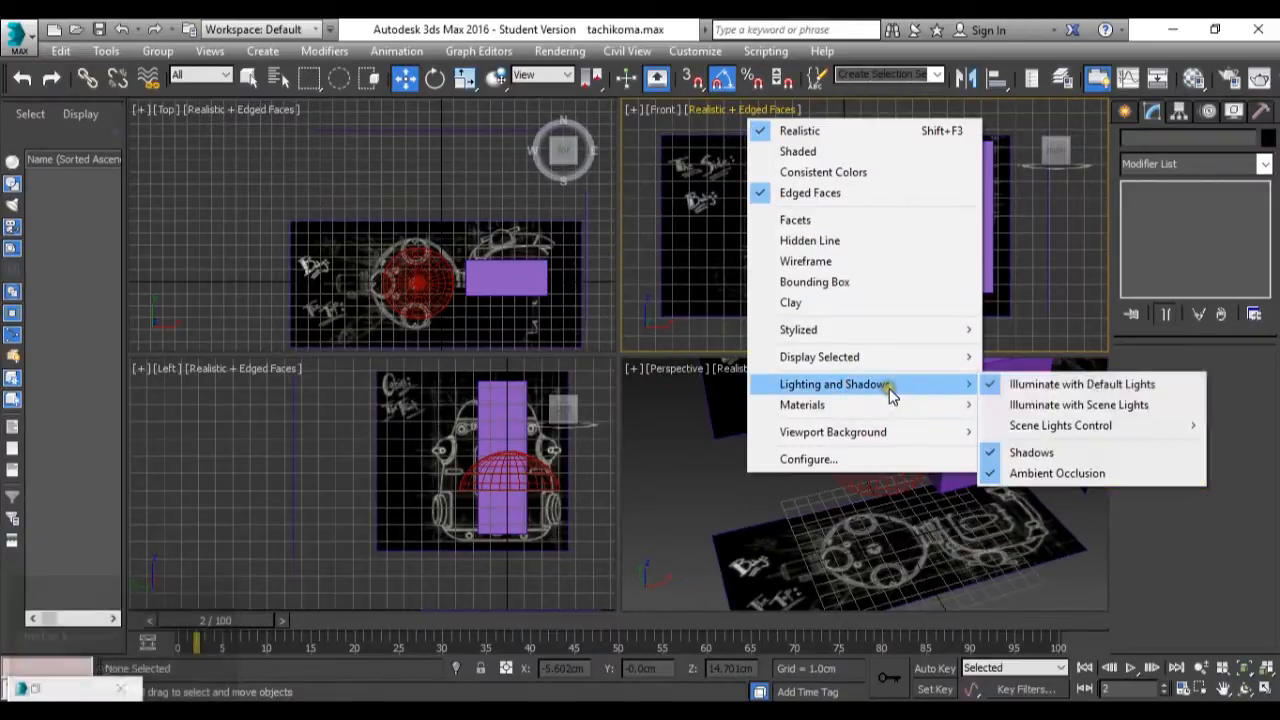
click(1035, 452)
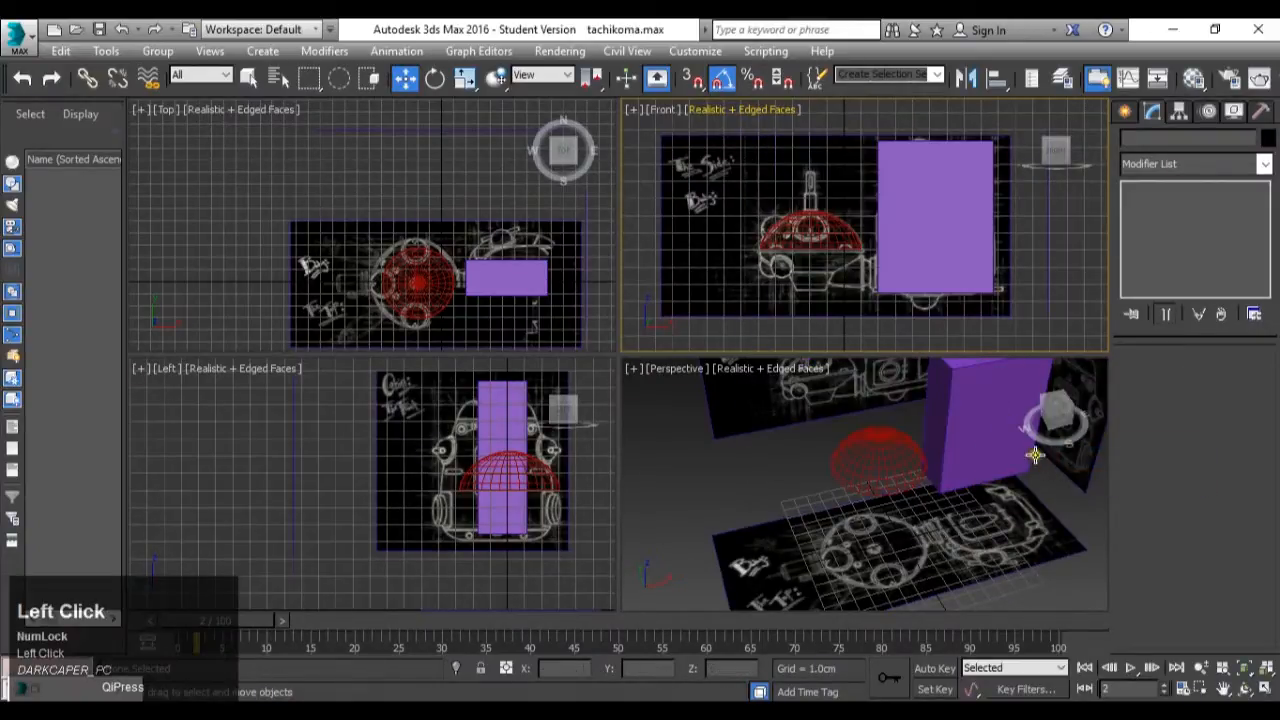
Turn off shadows in the Top viewport.
click(507, 284)
scroll(507, 289, up, 4)
scroll(506, 289, down, 3)
click(262, 125)
click(249, 110)
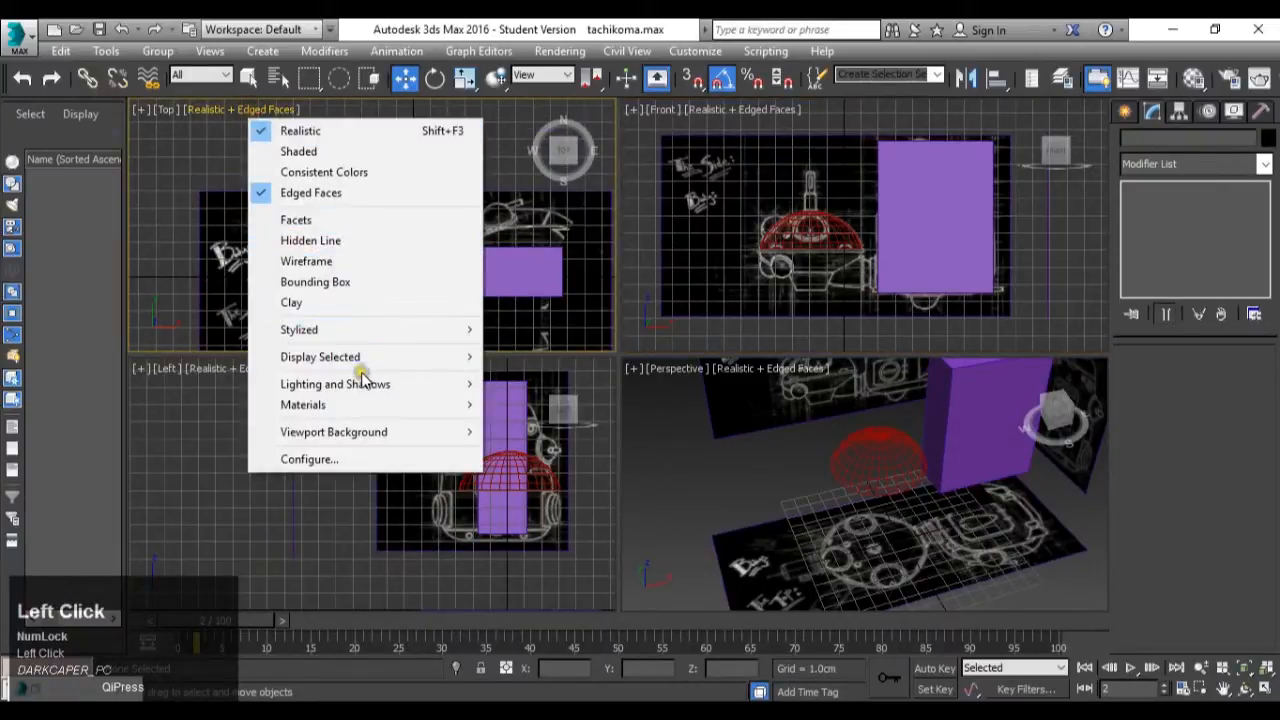
mouse_move(357, 384)
click(598, 452)
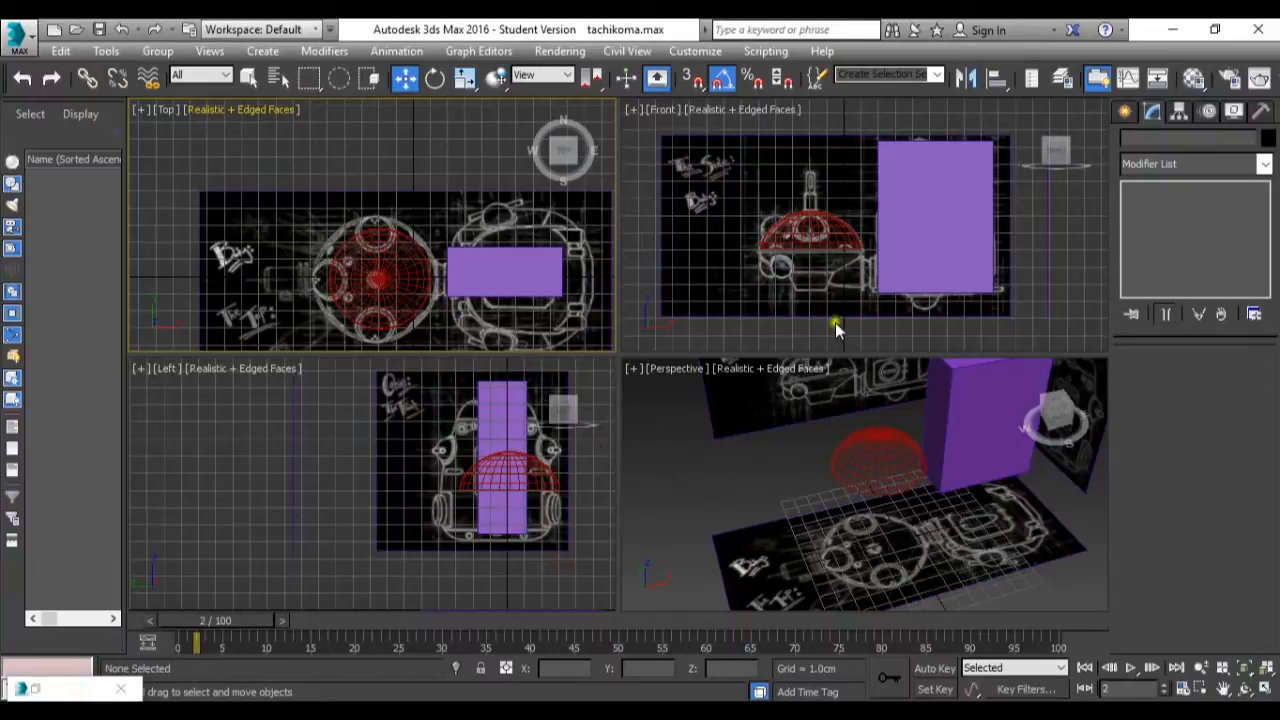
Move the box in the Top view to the outer side of the drawn rear pod, at about X 6.22 cm, Y 4.08 cm.
click(527, 278)
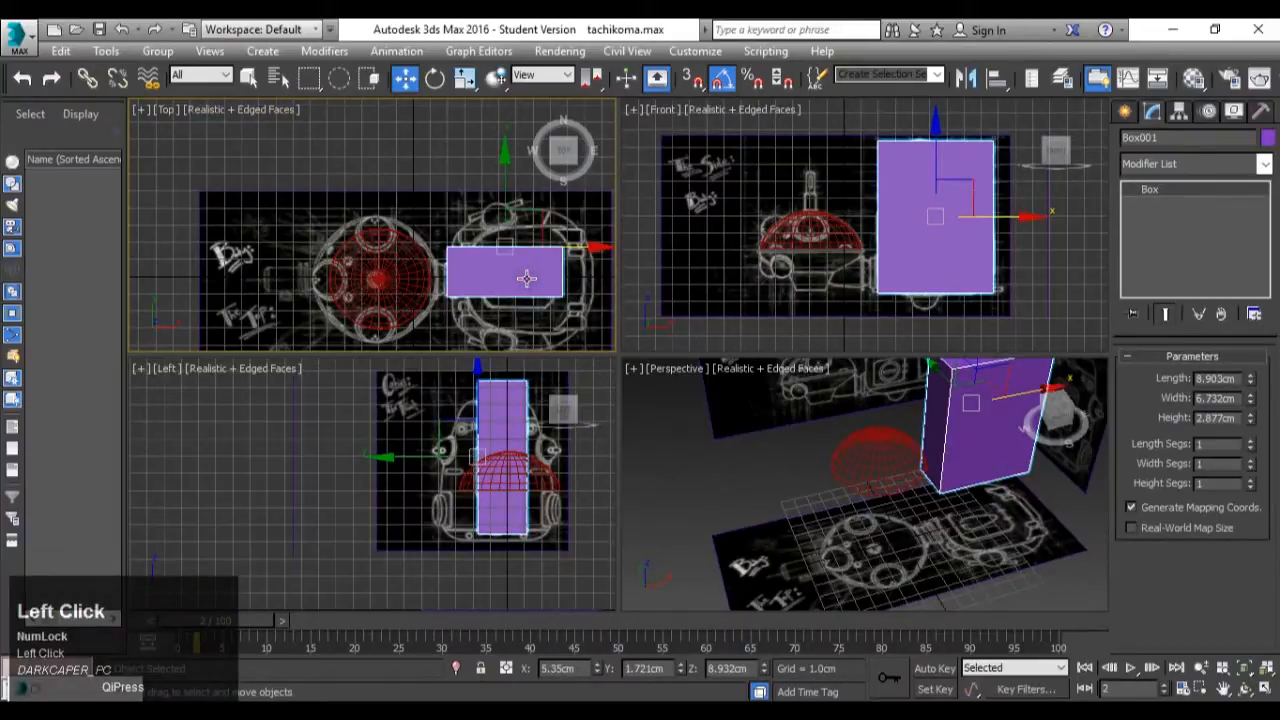
middle_drag(527, 278, 477, 256)
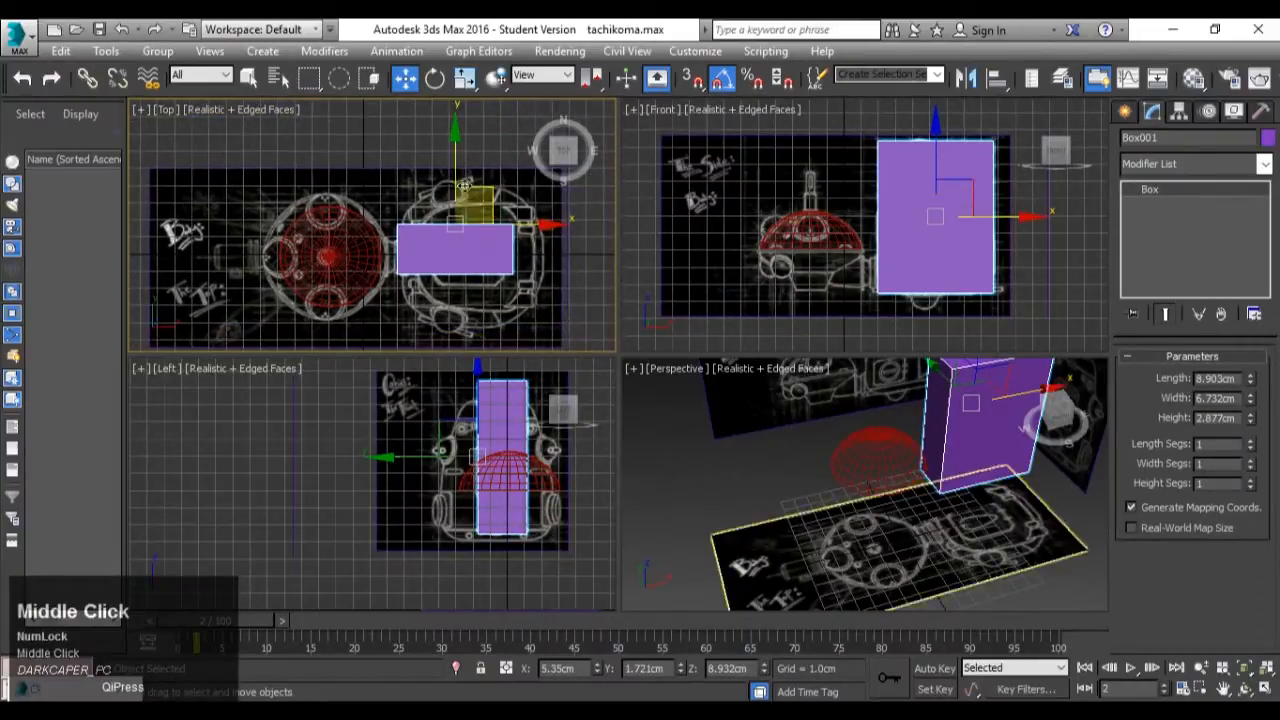
drag(457, 174, 453, 134)
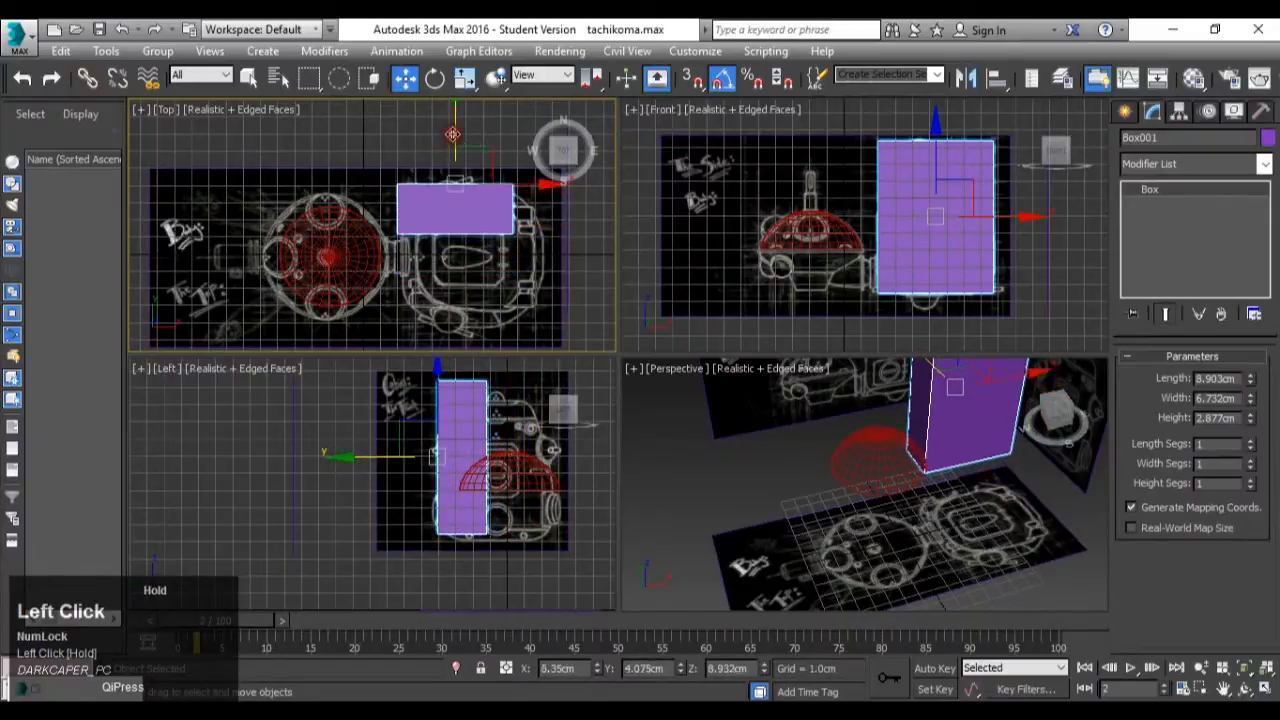
drag(489, 184, 505, 188)
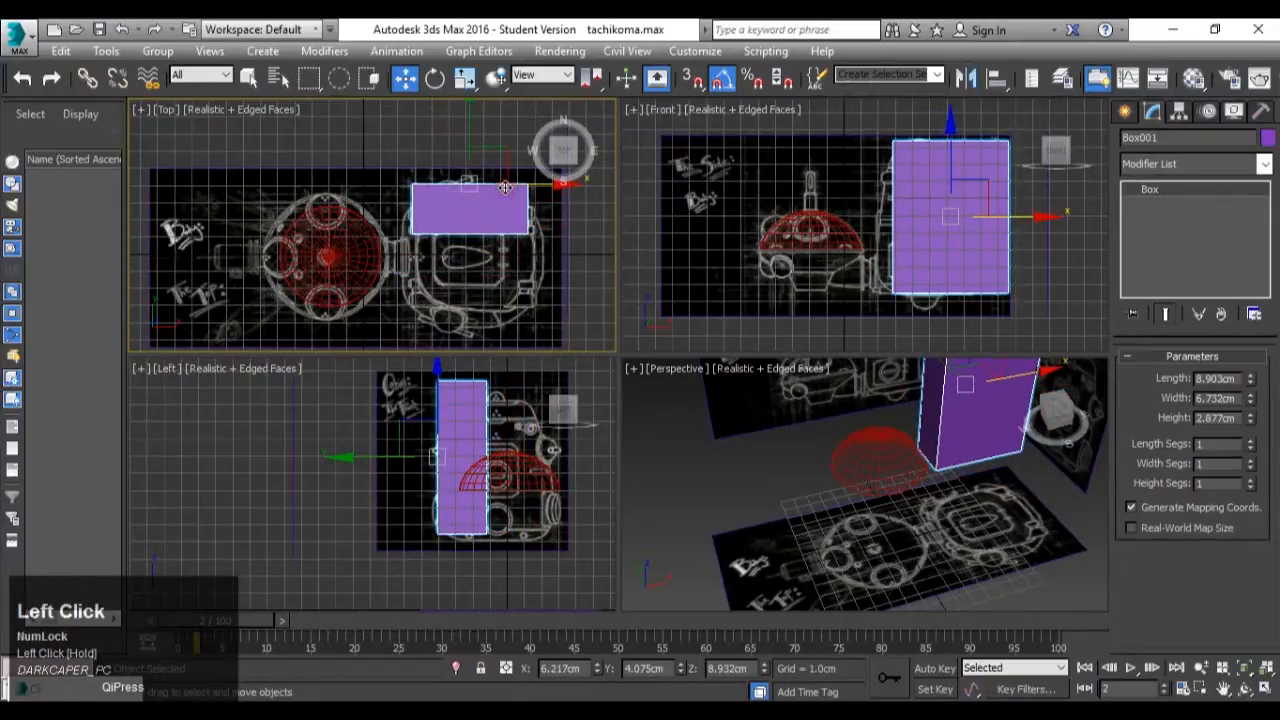
Stretch the box along its depth axis to about 289% so it spans the rear pod's drawn width in the Top view.
key(r)
drag(486, 142, 483, 675)
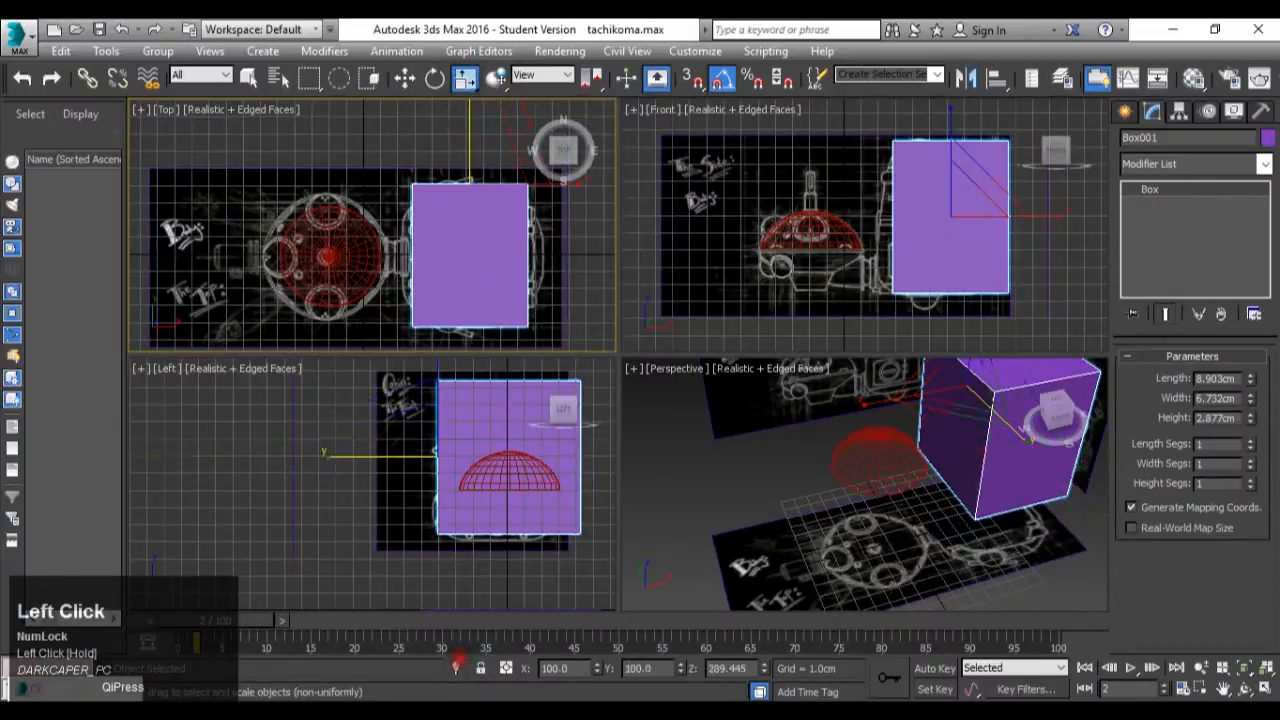
Move the box in the Front view to about X 5.40 cm and widen it to about 108% over the drawn rear pod.
middle_click(955, 272)
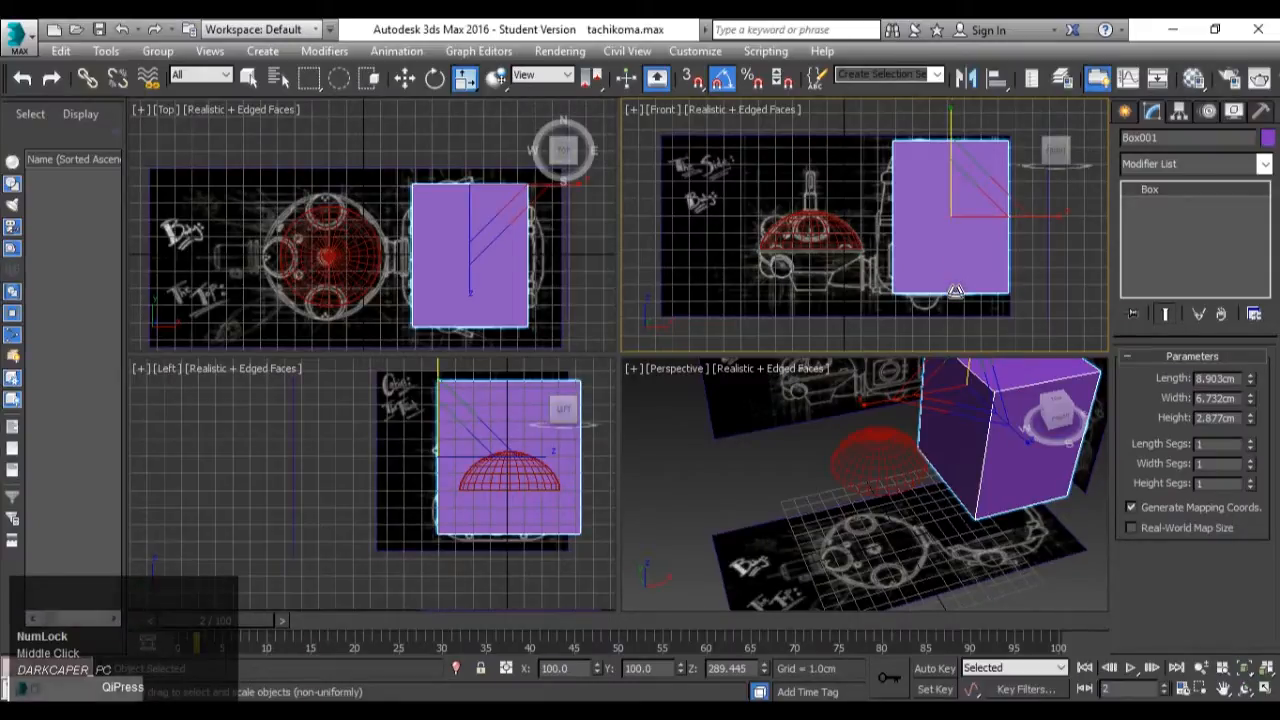
scroll(955, 290, up, 2)
key(w)
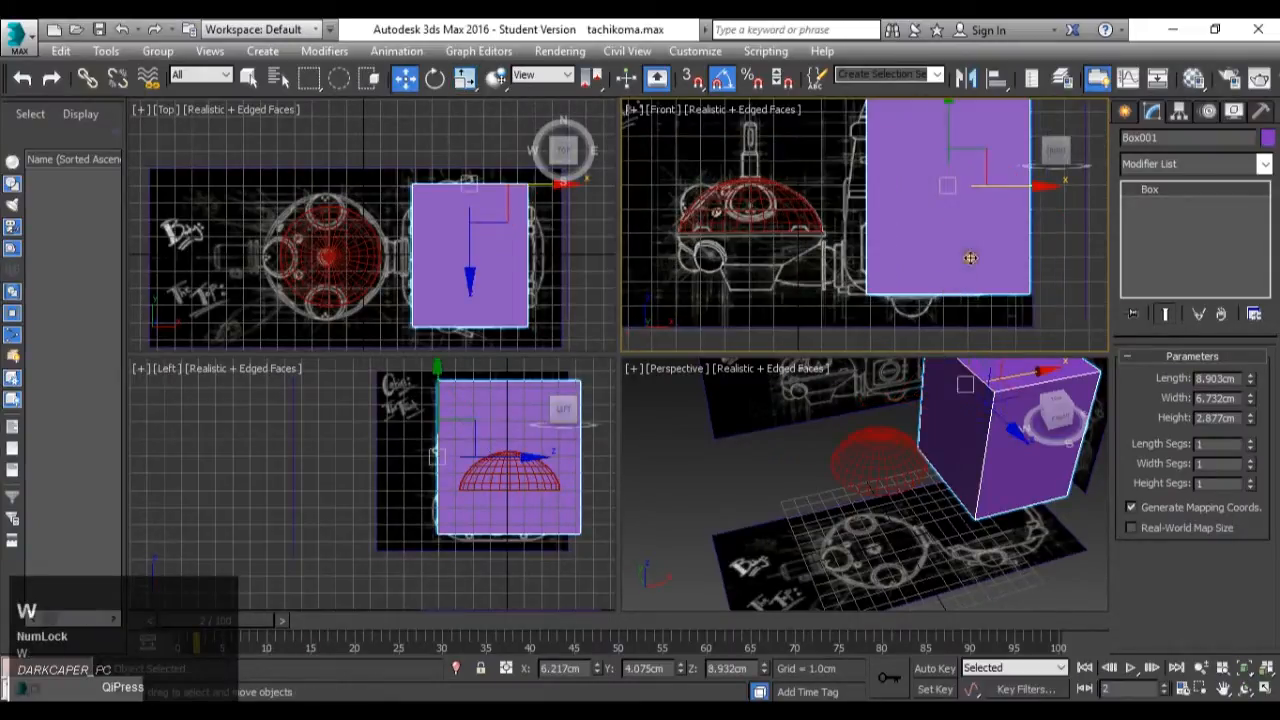
drag(991, 198, 1034, 196)
key(r)
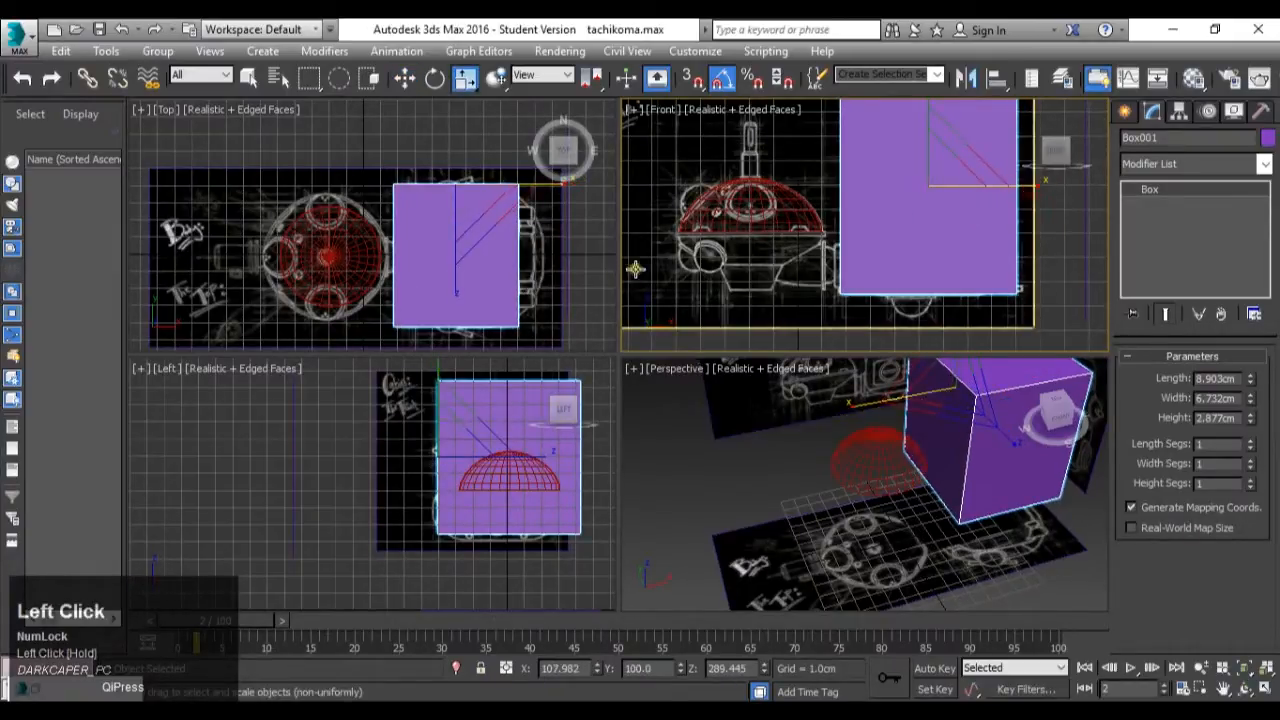
Scale the Top view's blueprint plane uniformly to about 81% so its drawn body circle matches the red dome.
click(545, 252)
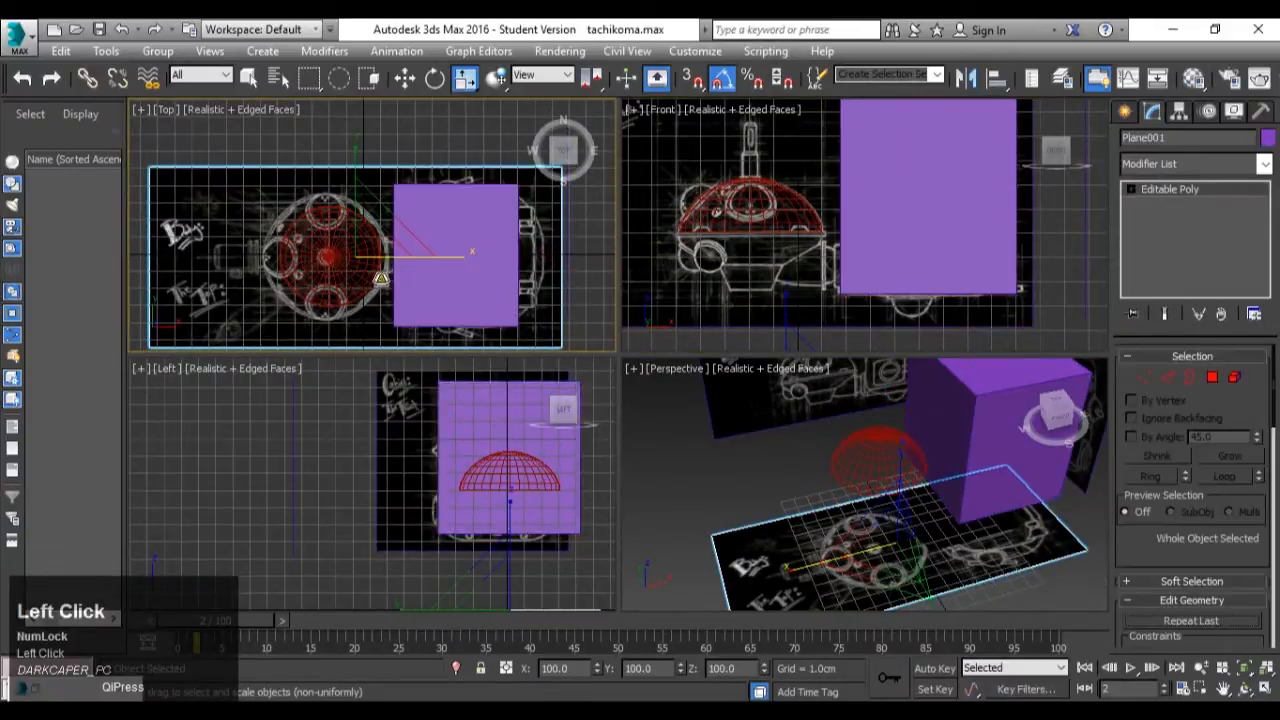
scroll(390, 278, up, 3)
middle_drag(381, 278, 436, 295)
drag(406, 241, 413, 263)
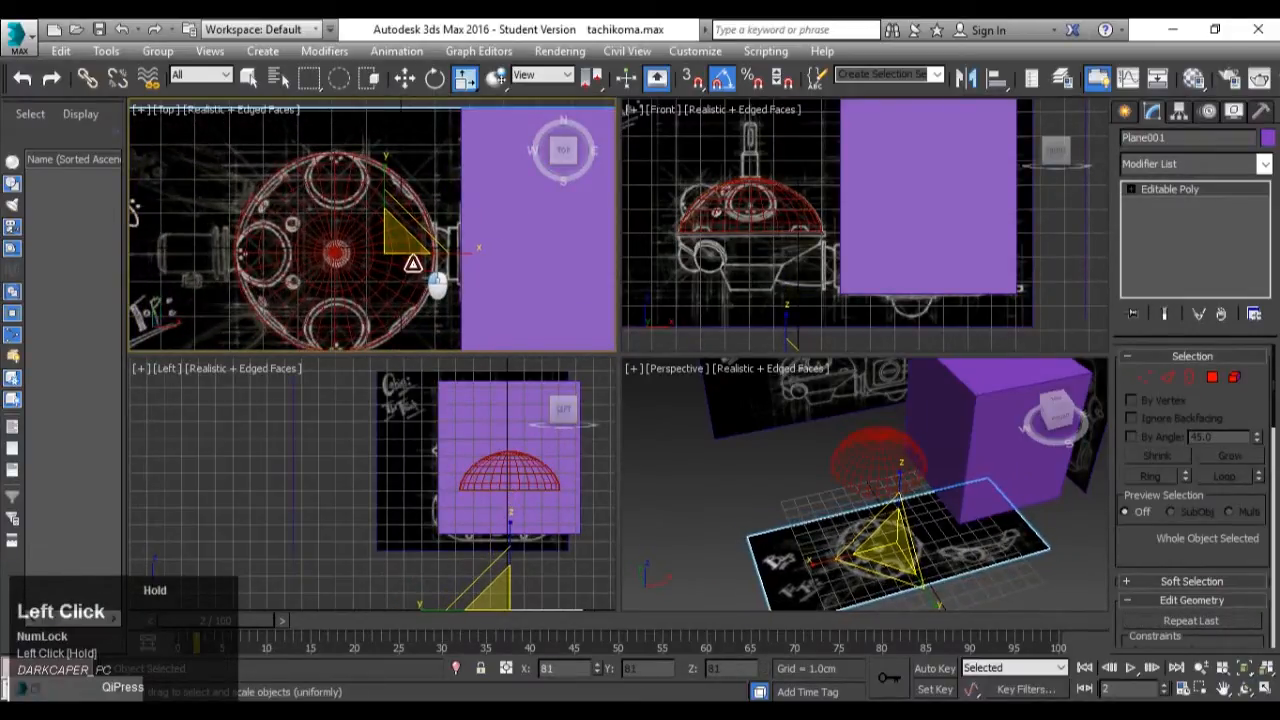
Reduce the box's depth to the drawn rear pod's width and move it in the Top view to about Y 3.14 cm.
click(891, 259)
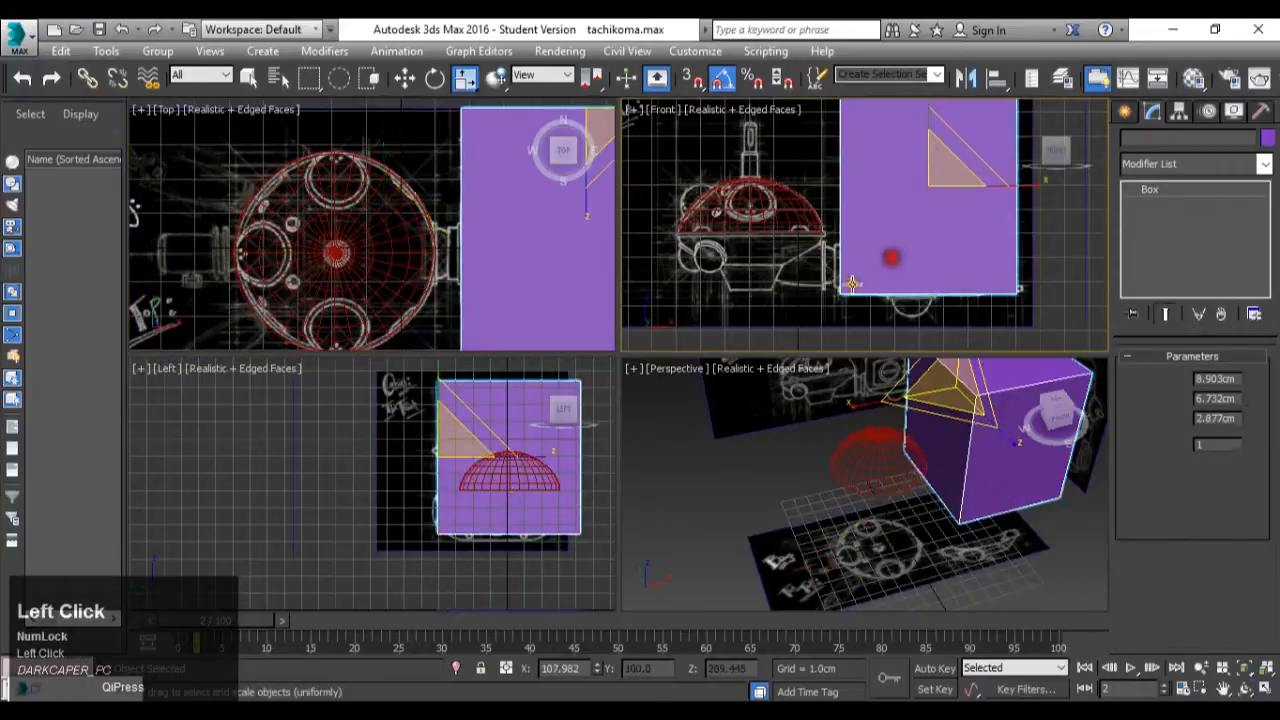
scroll(400, 257, down, 6)
scroll(460, 252, up, 1)
scroll(476, 279, up, 3)
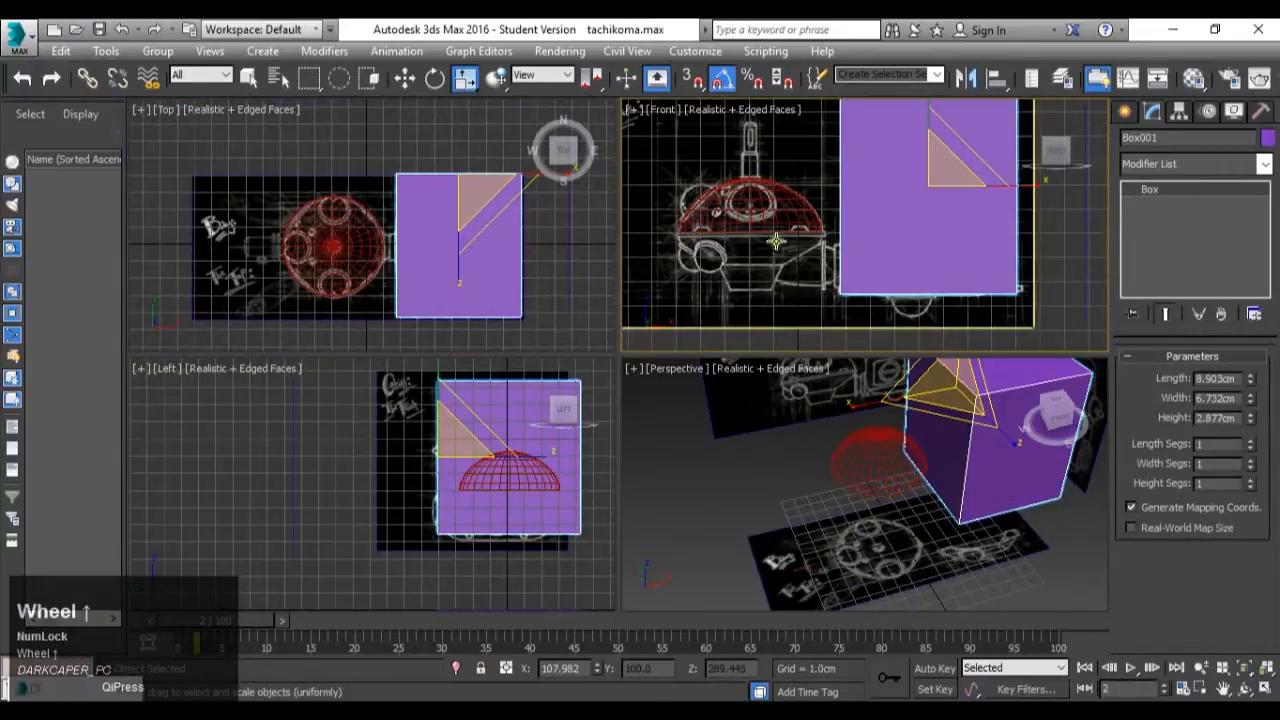
middle_click(549, 469)
drag(552, 412, 530, 448)
click(457, 247)
key(w)
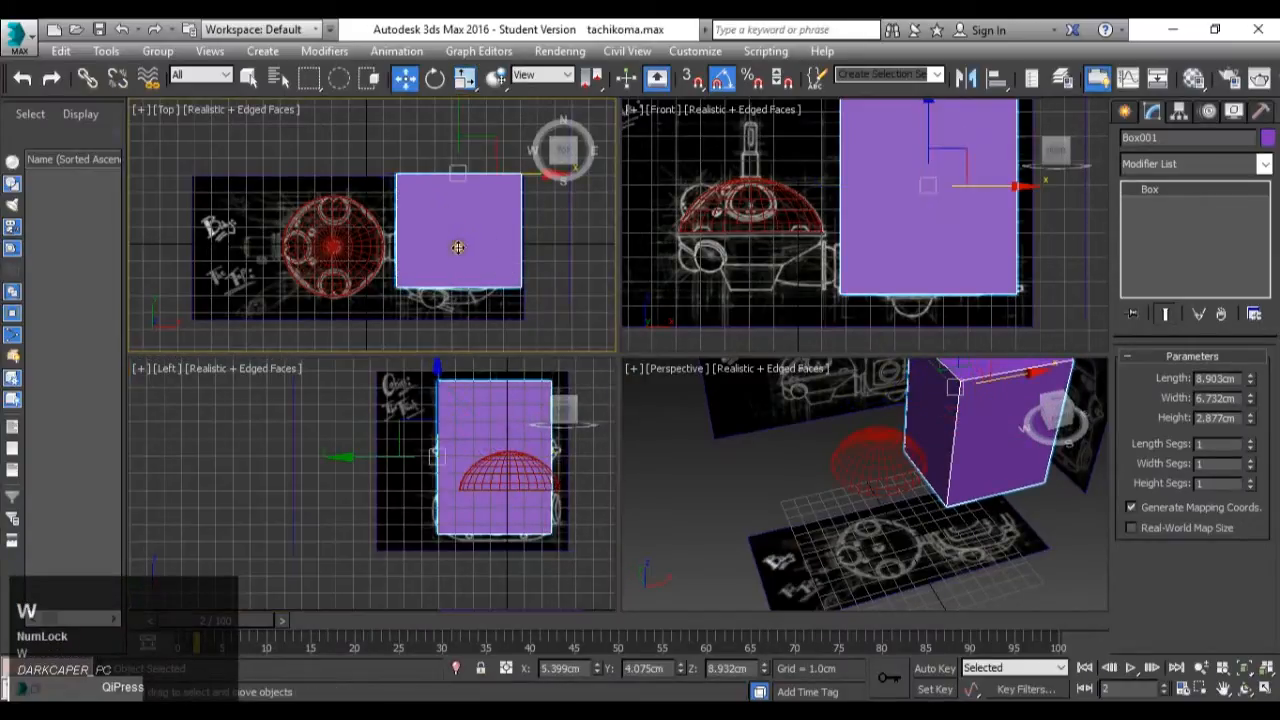
drag(457, 148, 472, 158)
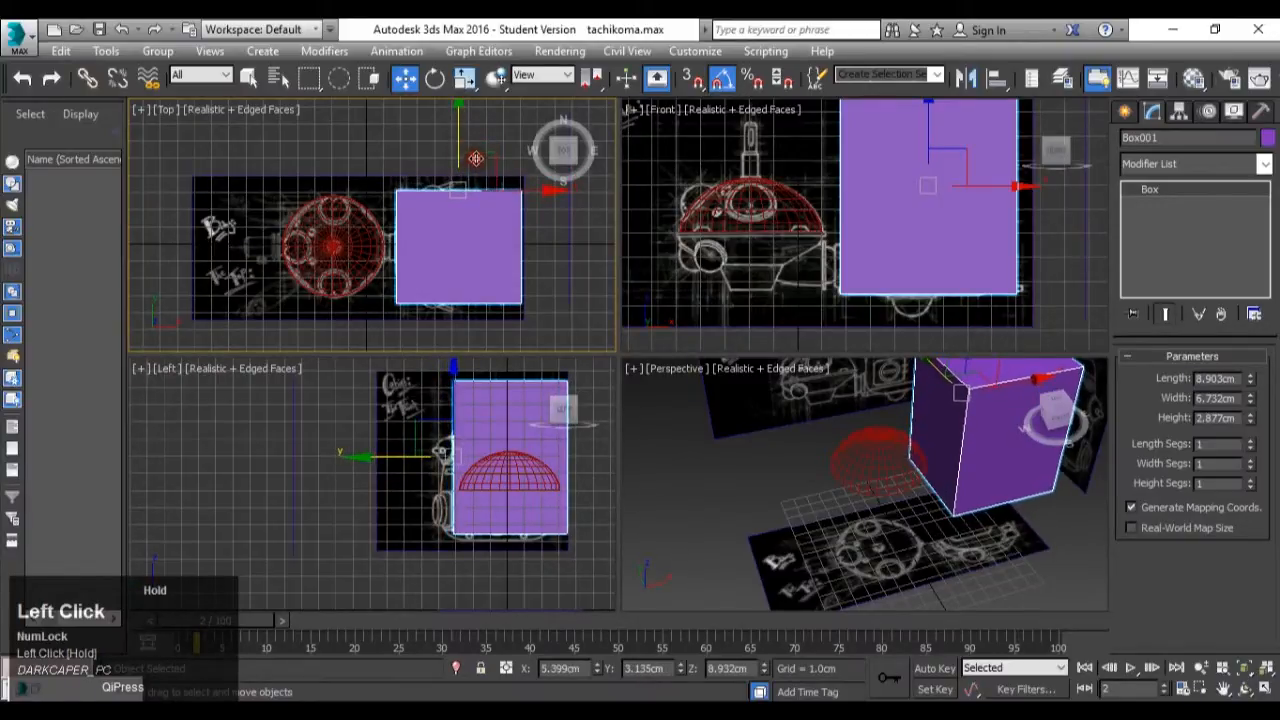
Convert the rear pod box to an Editable Poly.
scroll(790, 247, down, 3)
scroll(820, 272, up, 2)
middle_click(860, 252)
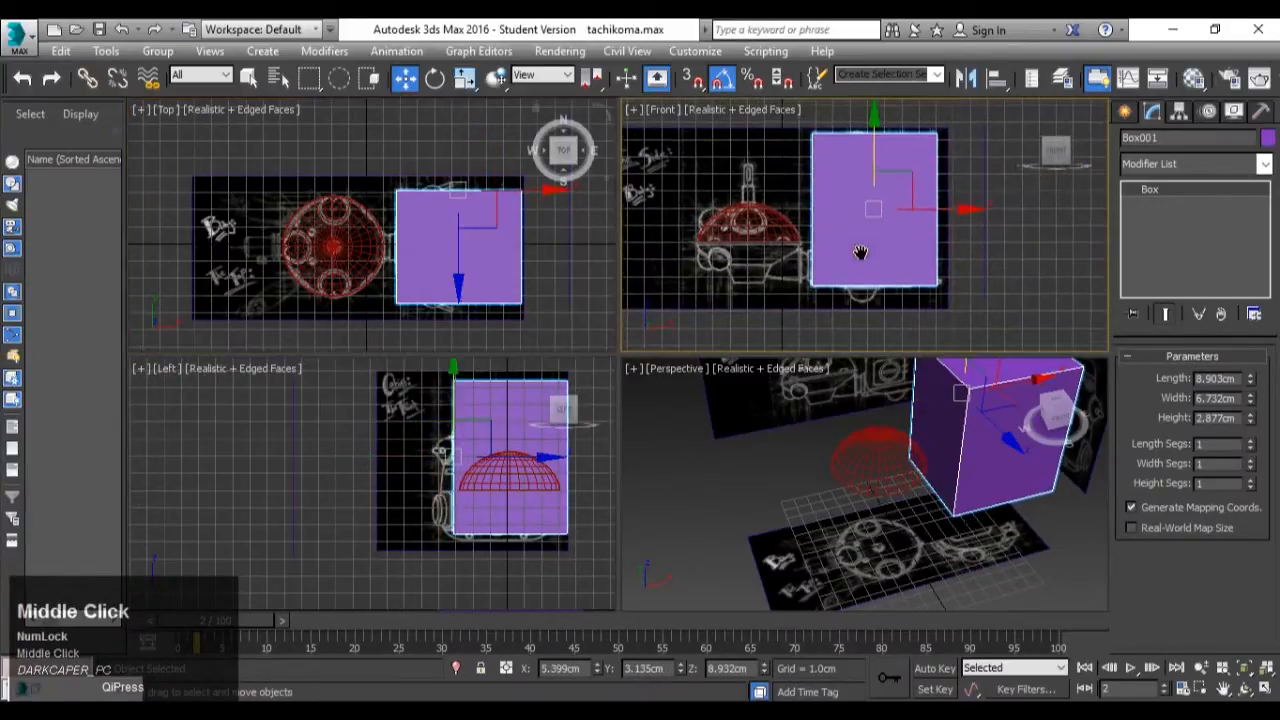
right_click(880, 211)
mouse_move(1015, 363)
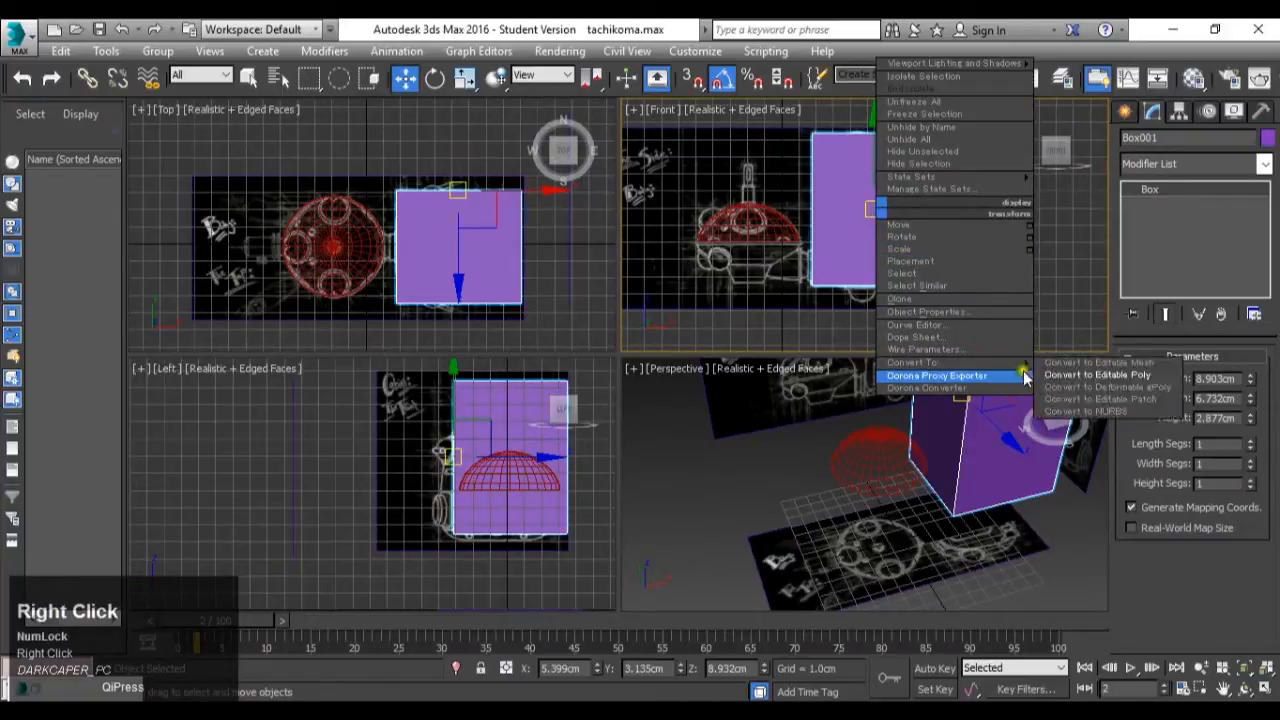
click(1058, 377)
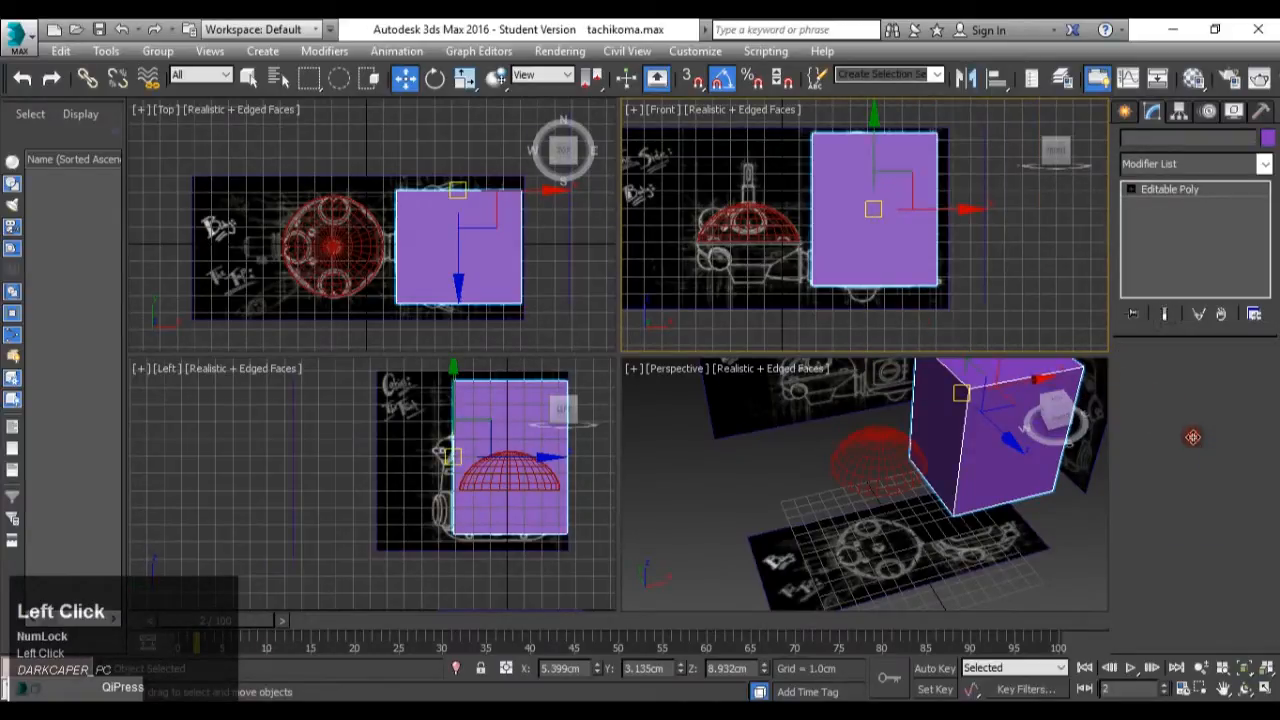
Select the box's four edges running along its width and connect them with one segment, forming a loop at mid-width.
click(1170, 383)
drag(902, 311, 878, 115)
scroll(1190, 483, down, 1)
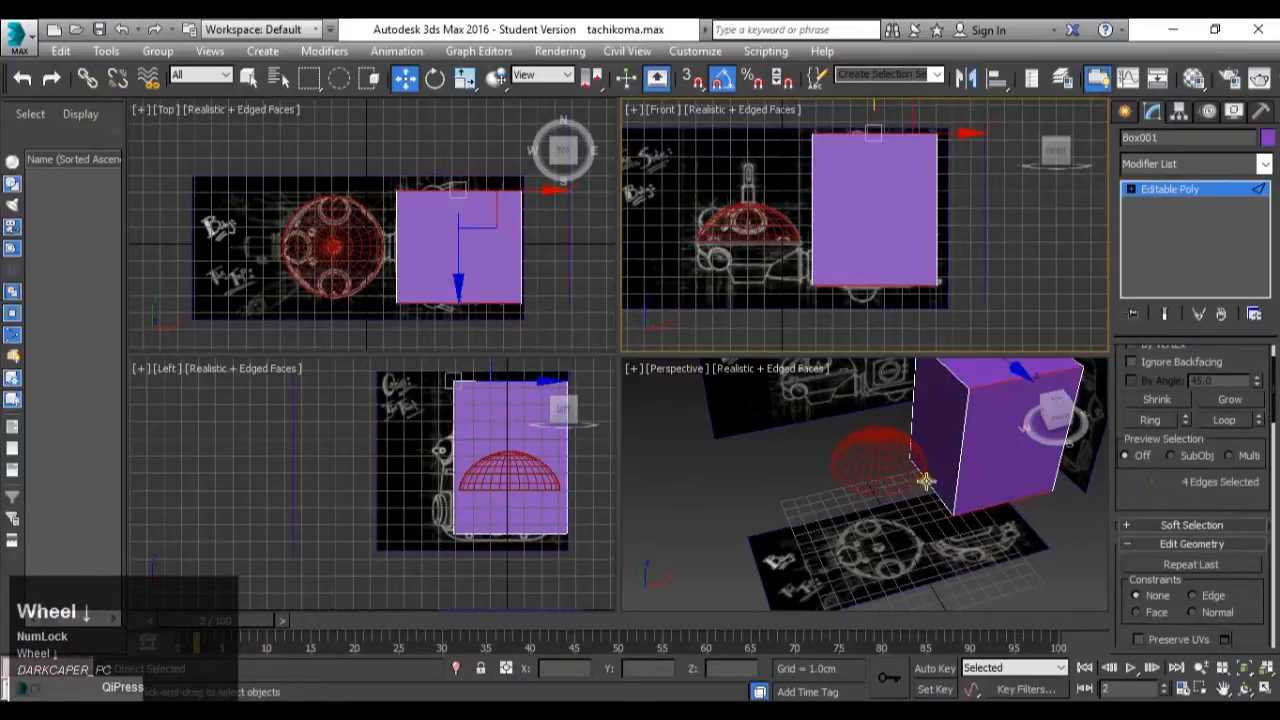
alt+middle_drag(926, 481, 859, 477)
alt+middle_drag(985, 436, 910, 425)
scroll(910, 425, up, 2)
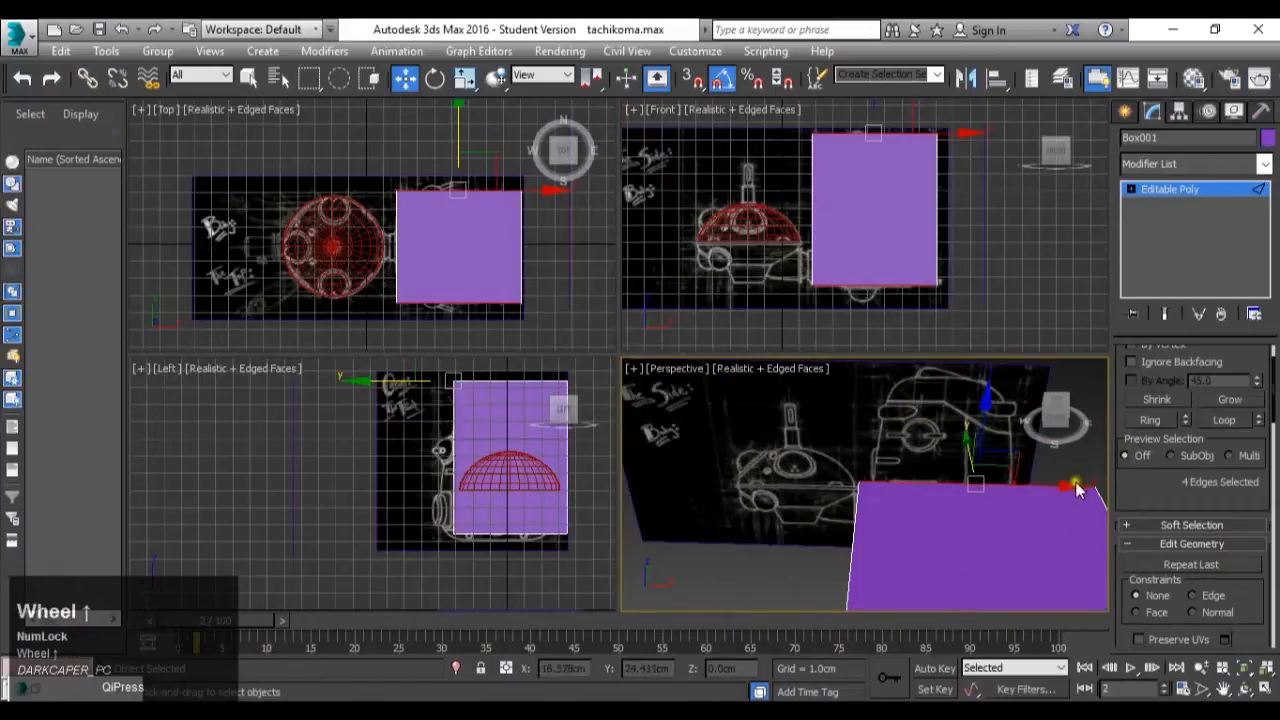
scroll(1185, 477, down, 10)
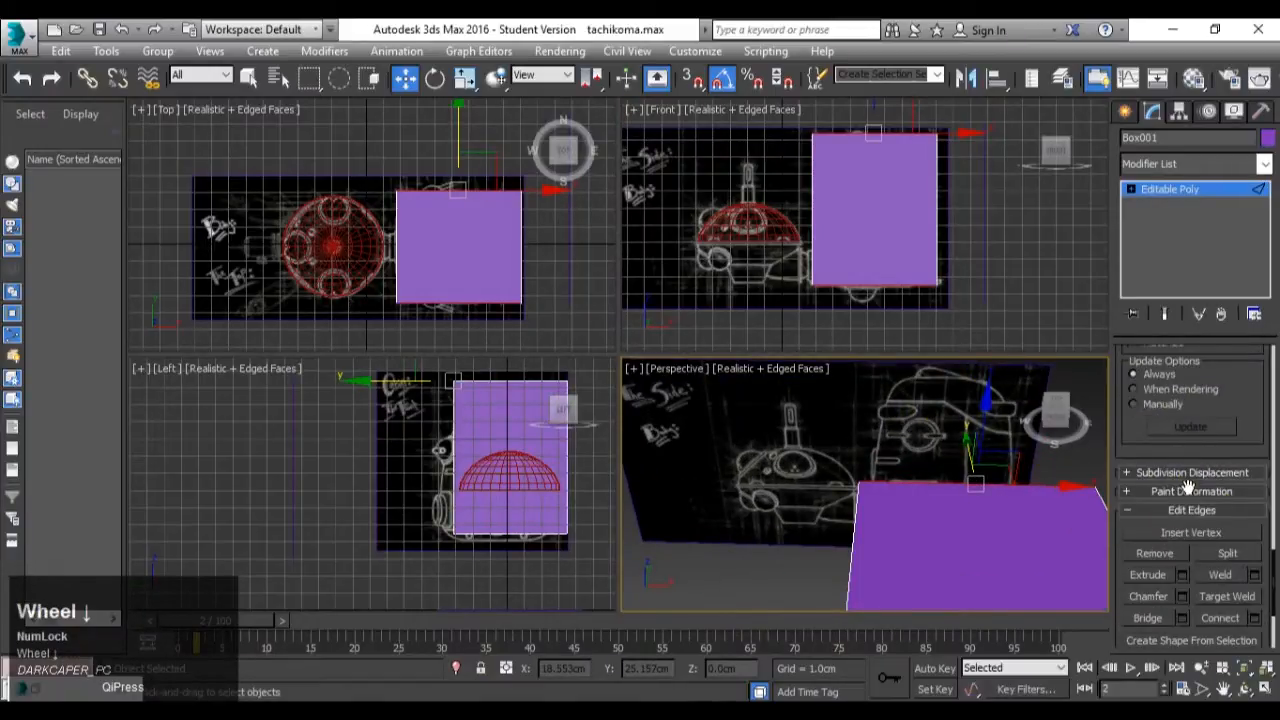
click(1255, 618)
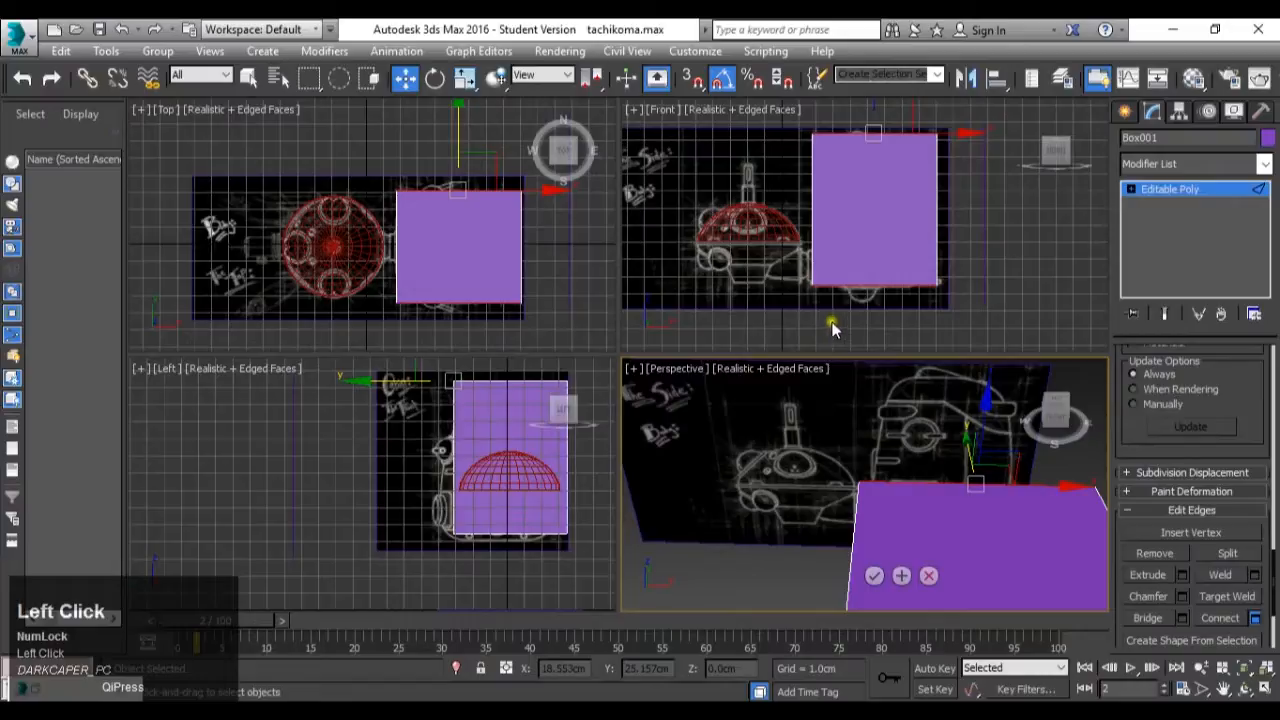
middle_drag(831, 396, 803, 350)
click(876, 578)
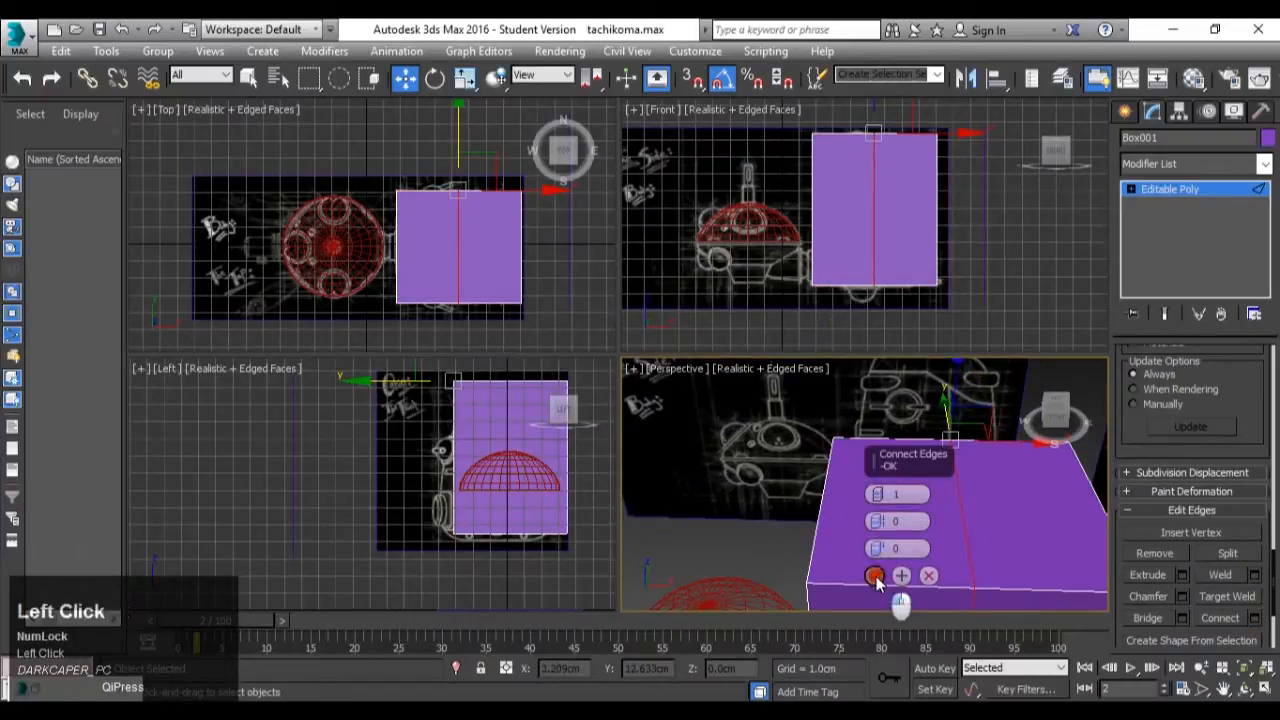
Connect the box's edges running along its depth with one segment at mid-depth, and leave edge editing.
drag(366, 270, 556, 278)
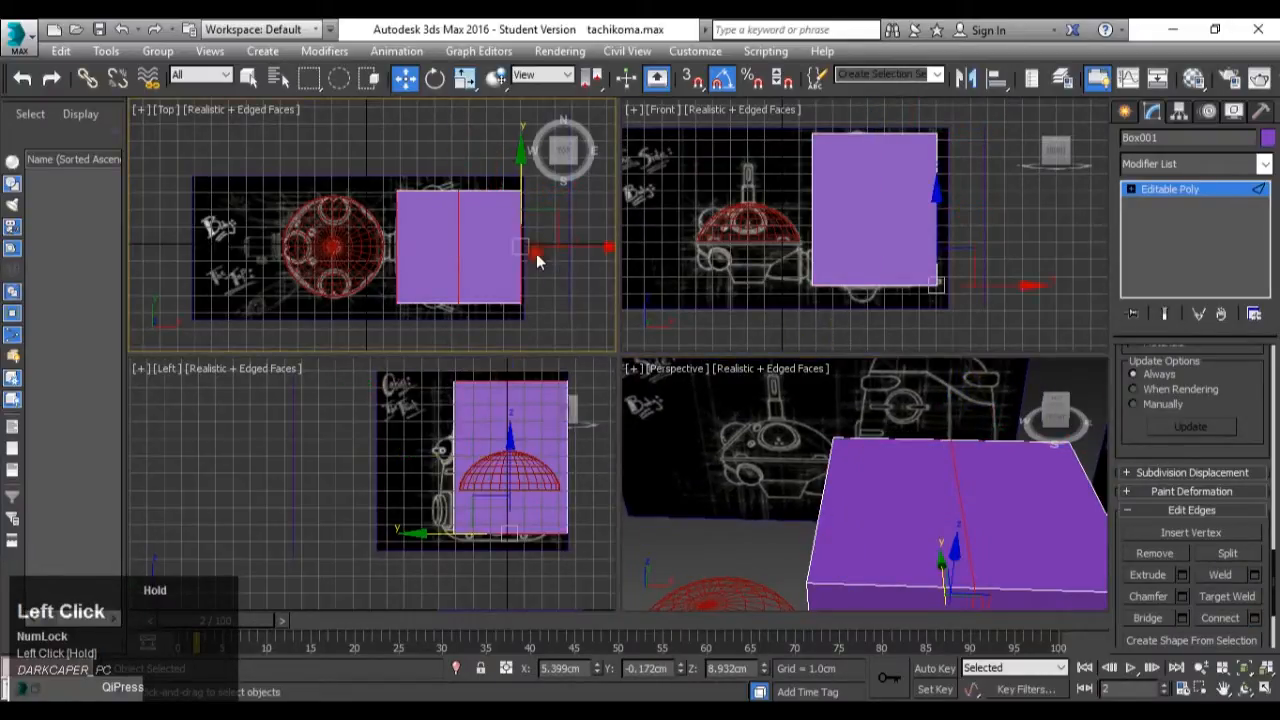
click(1257, 620)
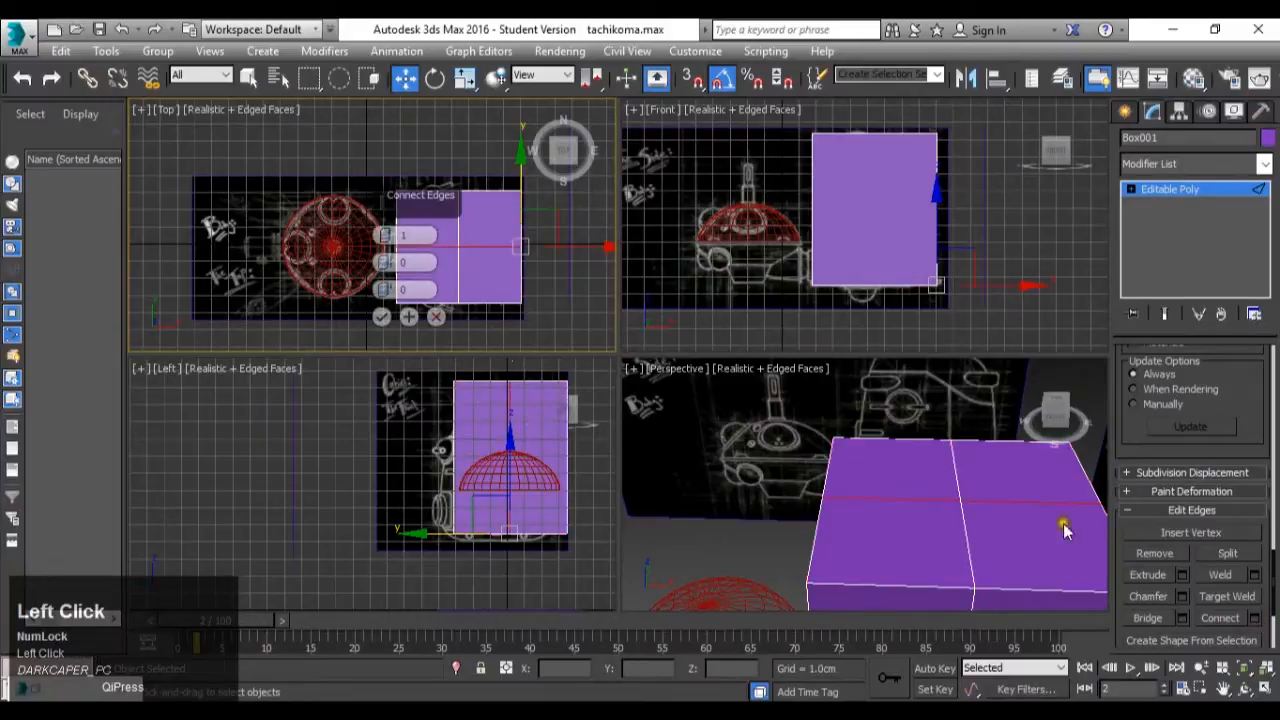
click(379, 318)
scroll(785, 482, down, 2)
alt+middle_drag(785, 482, 935, 476)
click(1232, 190)
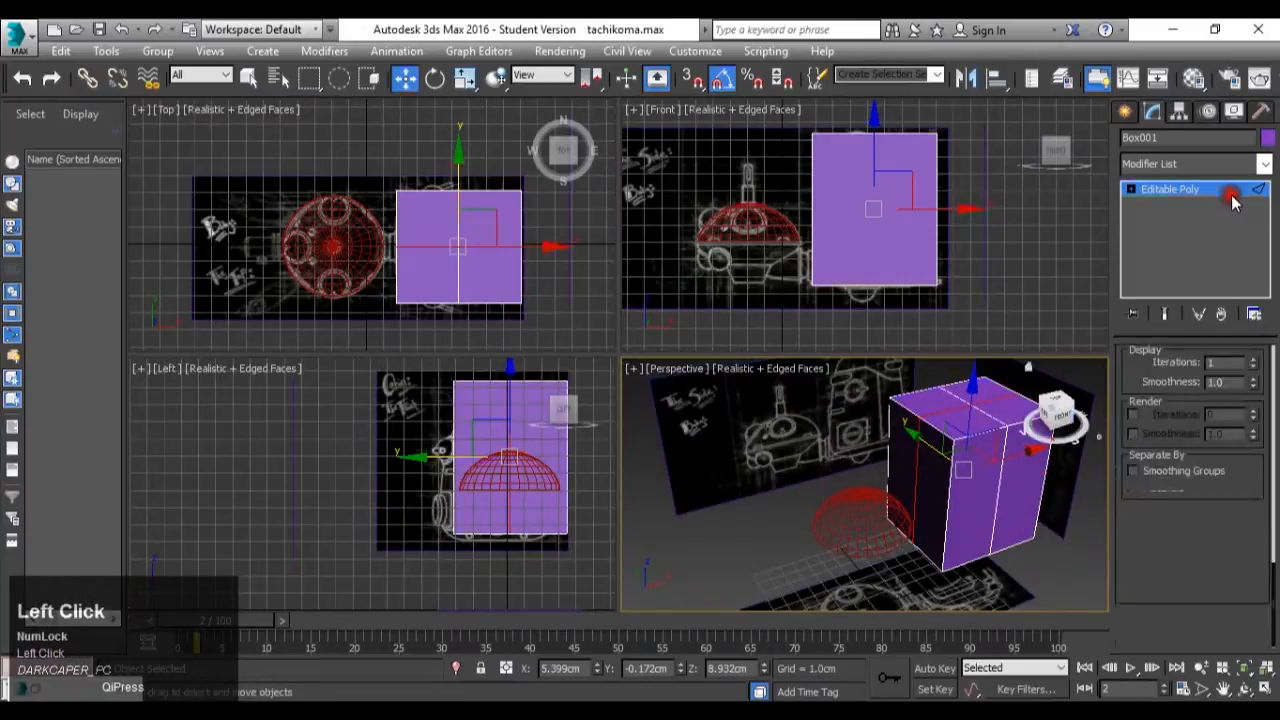
Add a TurboSmooth modifier to the box and show the smoothed end result while working at its Editable Poly level.
click(1261, 166)
drag(1267, 299, 1268, 684)
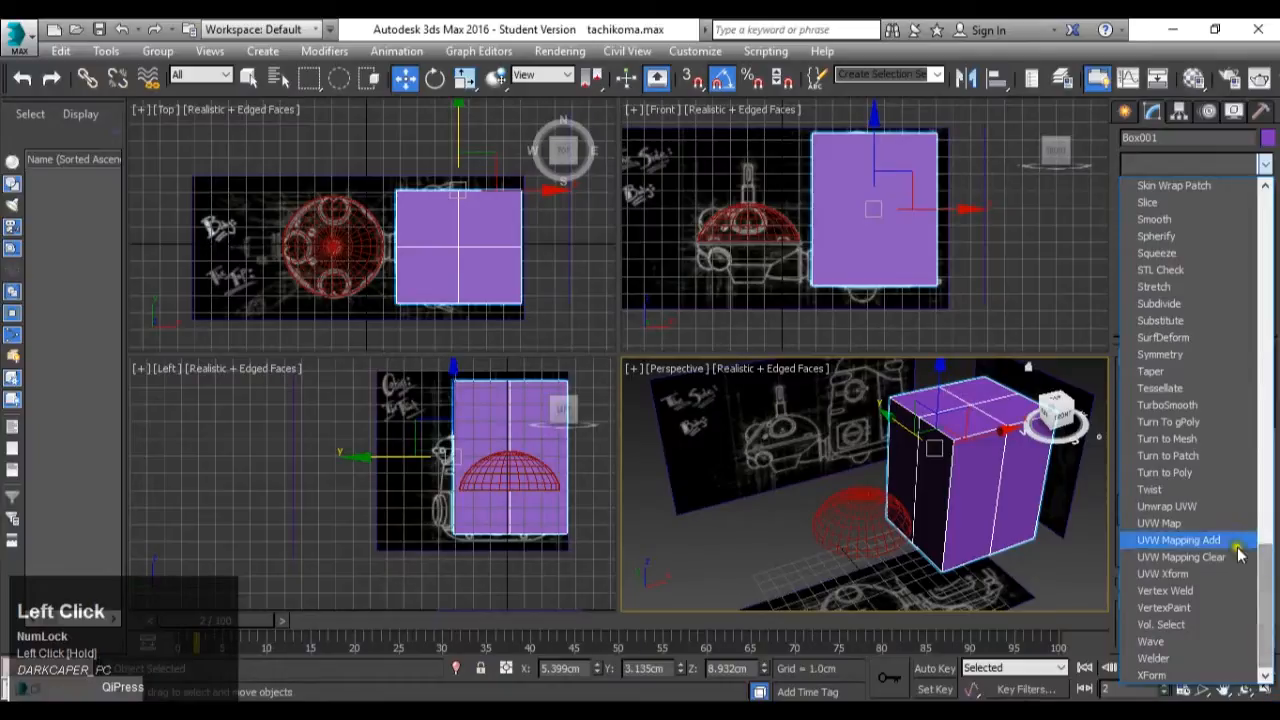
click(1167, 405)
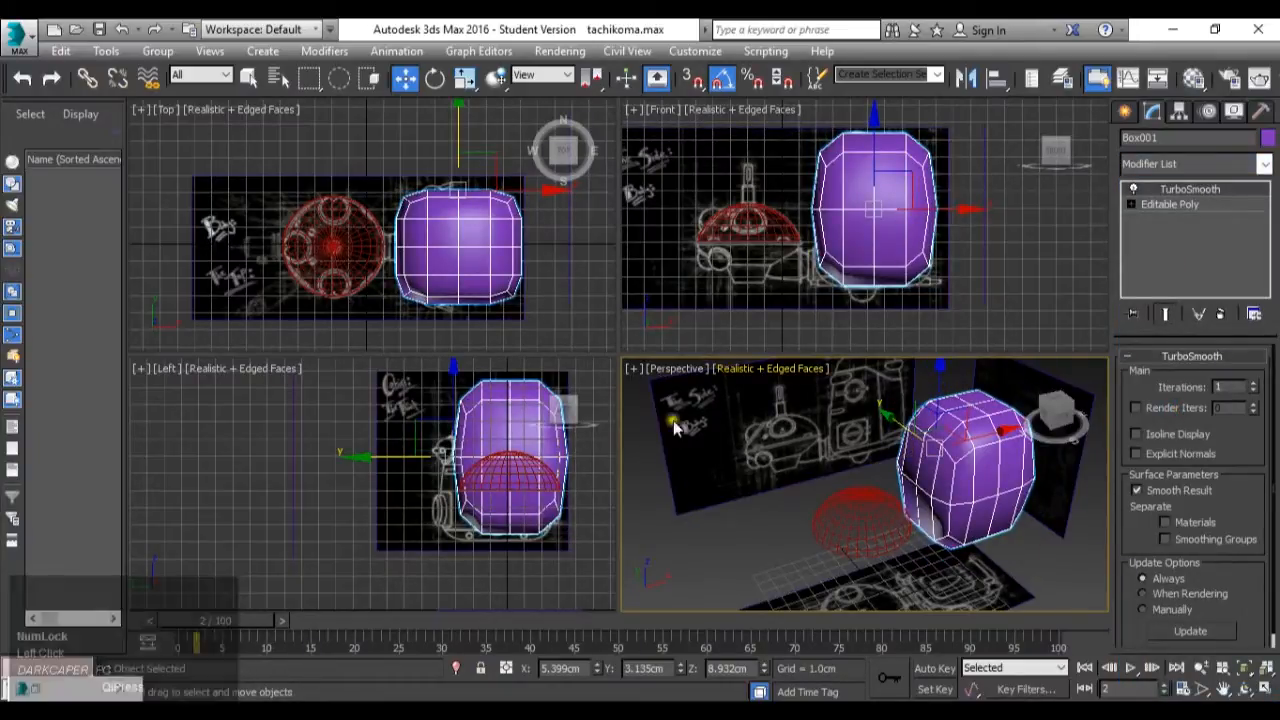
middle_drag(846, 222, 801, 248)
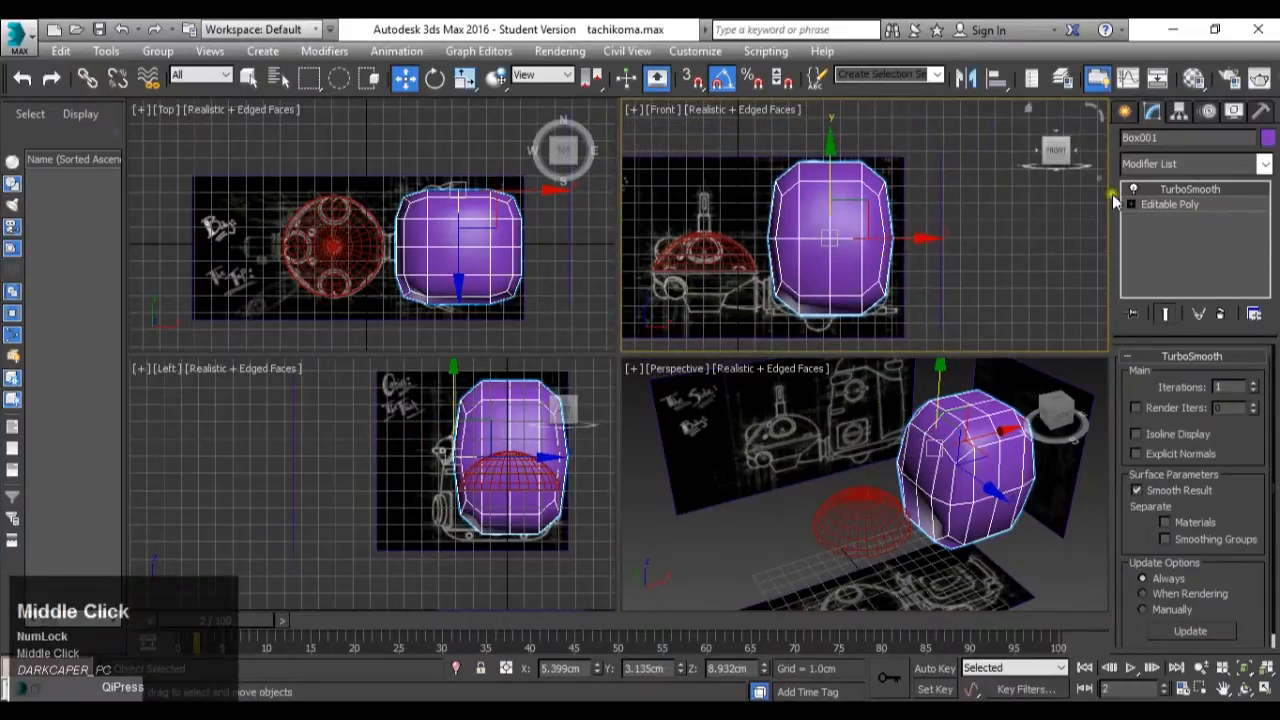
click(1150, 204)
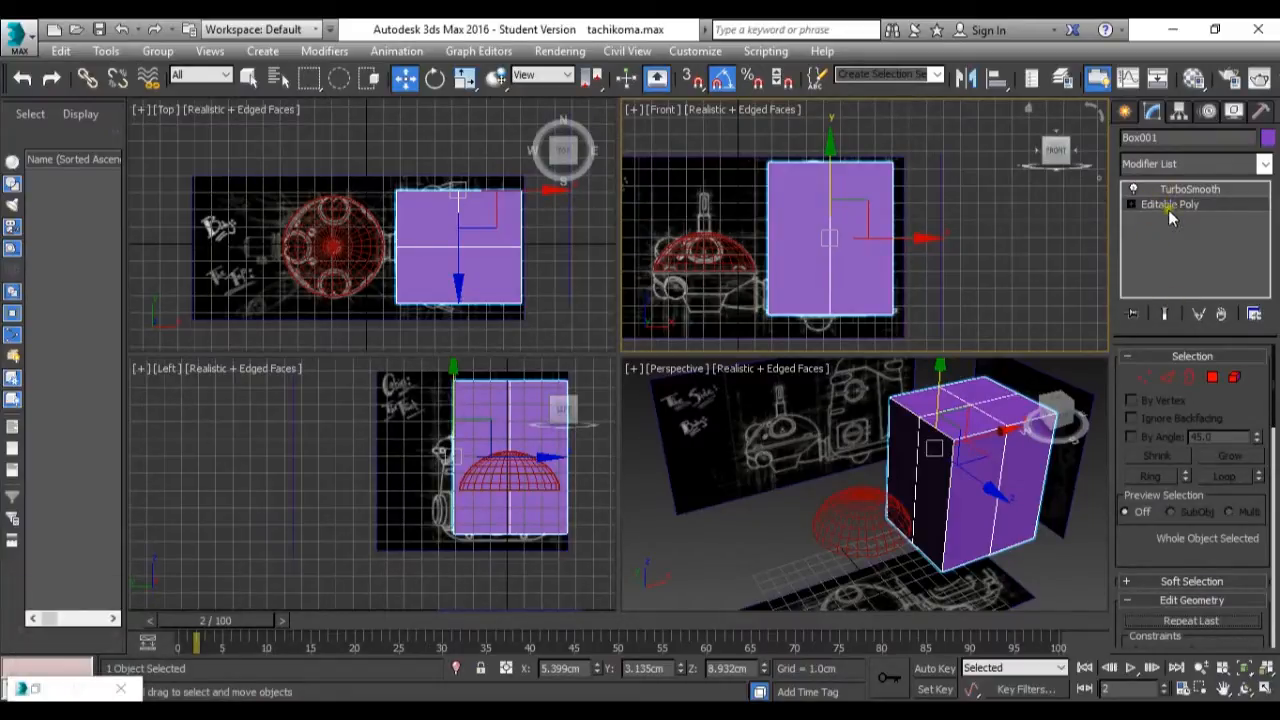
click(1164, 314)
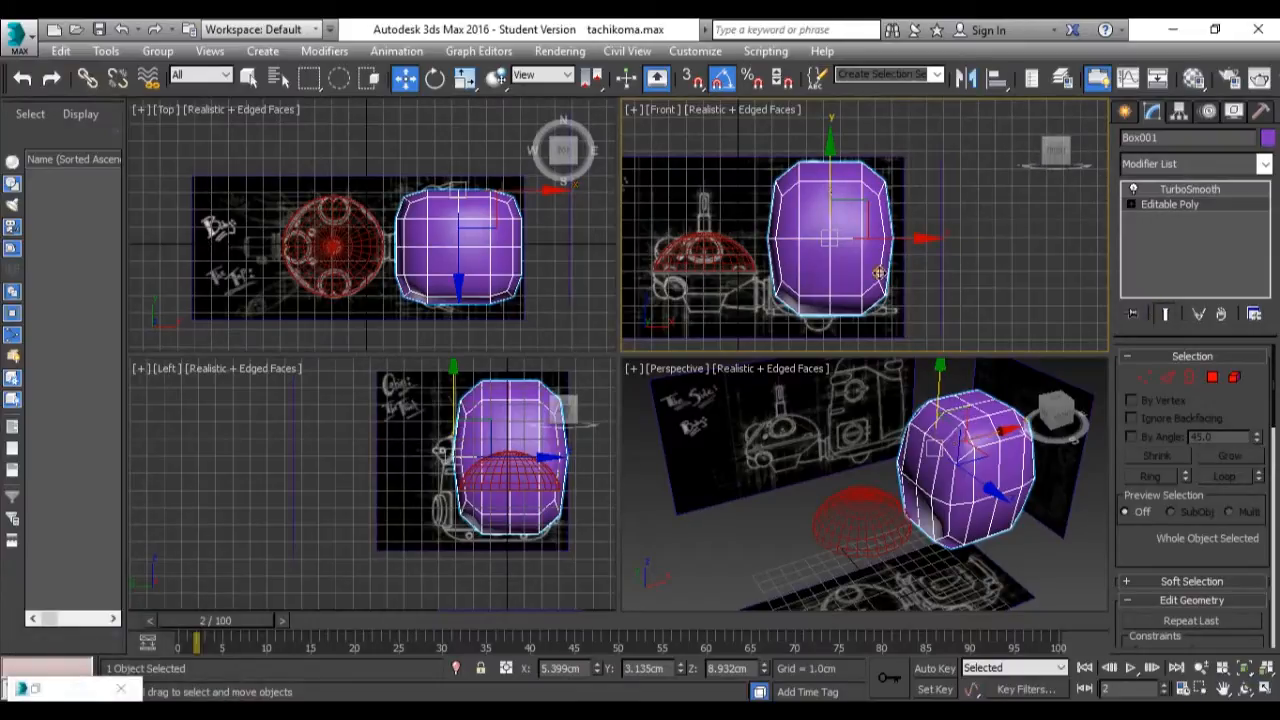
Connect the box's vertical edges with one segment and lower the new horizontal loop to about Z 6.47 cm.
click(1172, 379)
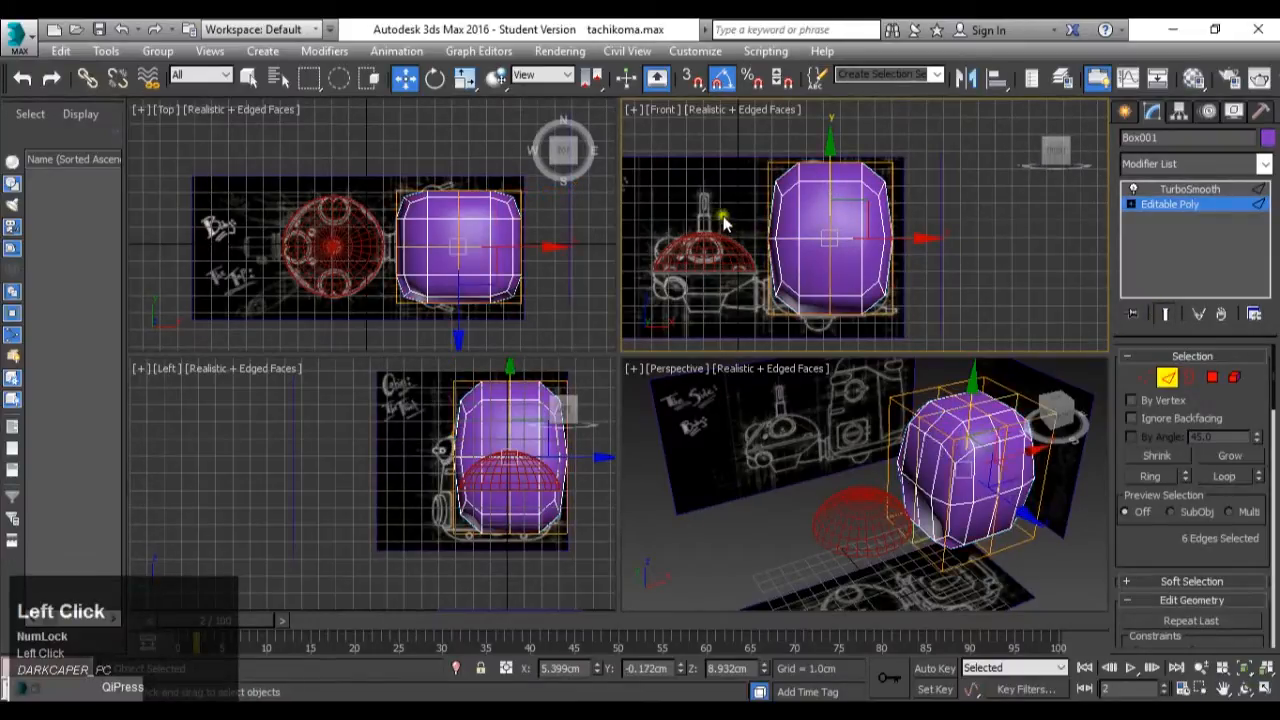
drag(920, 233, 922, 236)
scroll(1190, 555, down, 10)
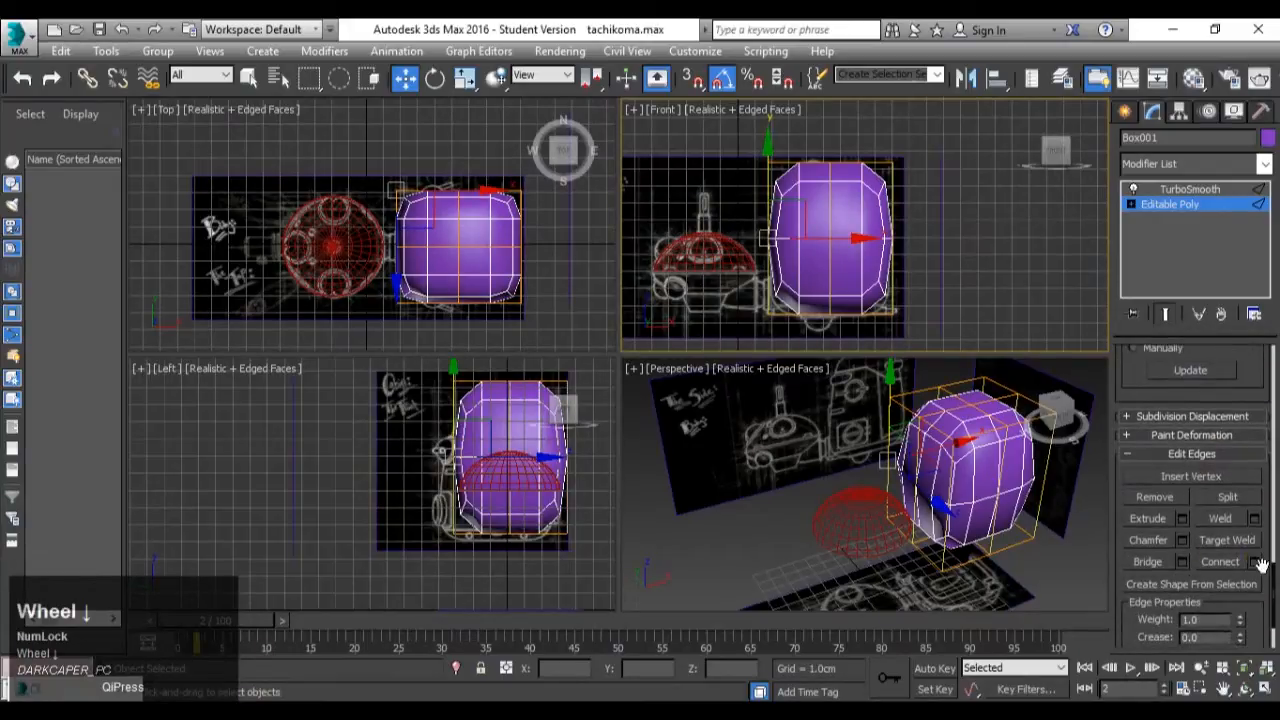
click(1255, 562)
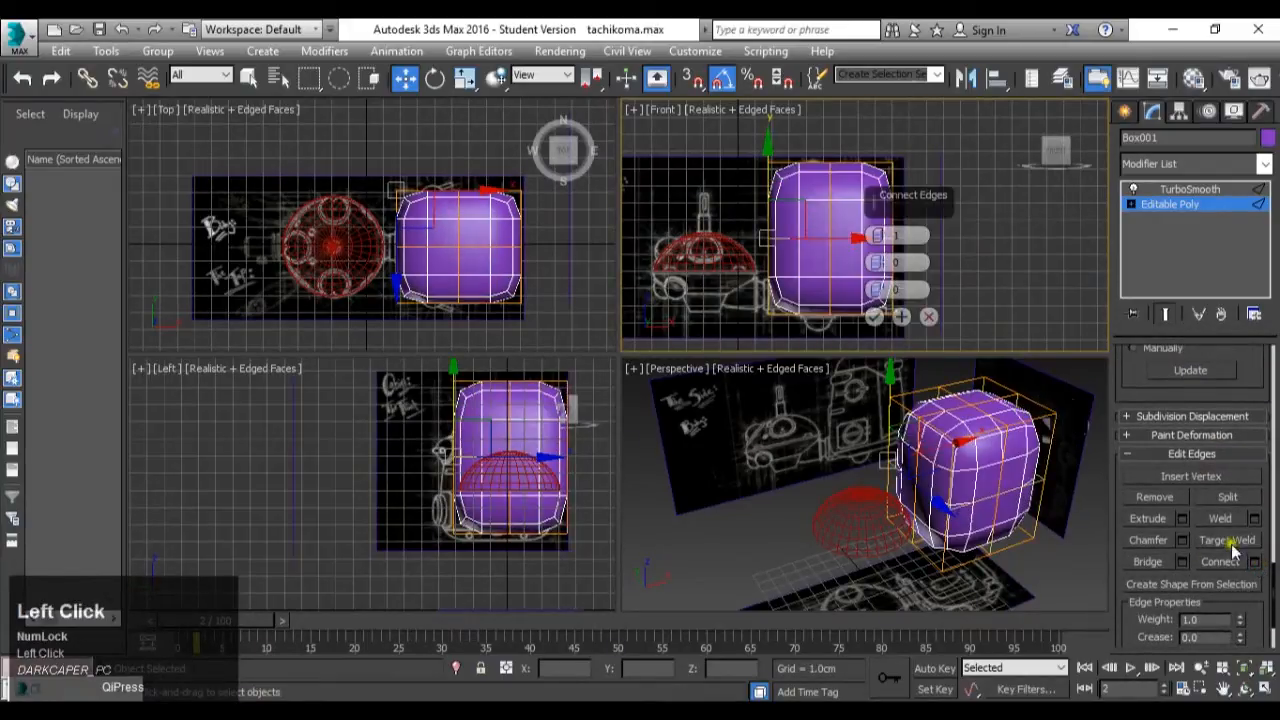
double_click(788, 238)
drag(830, 176, 838, 212)
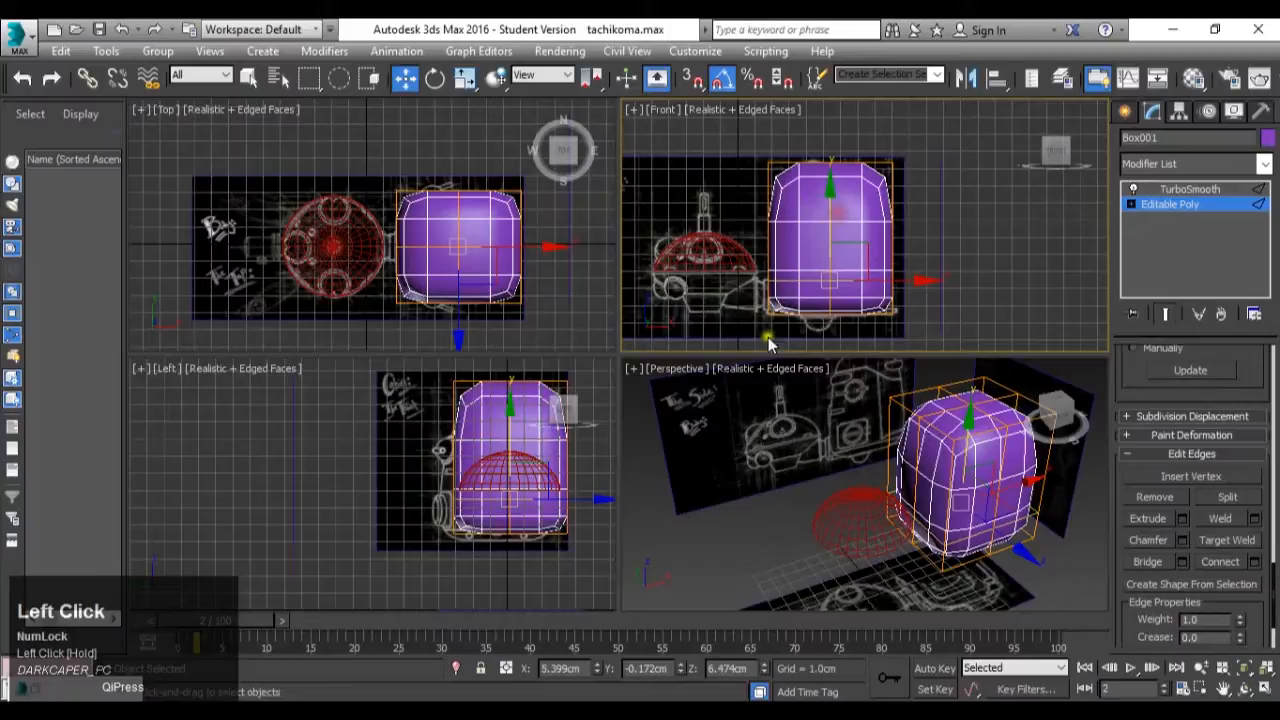
Remove the vertical edge loop at the middle of the box's width, together with its vertices.
click(918, 450)
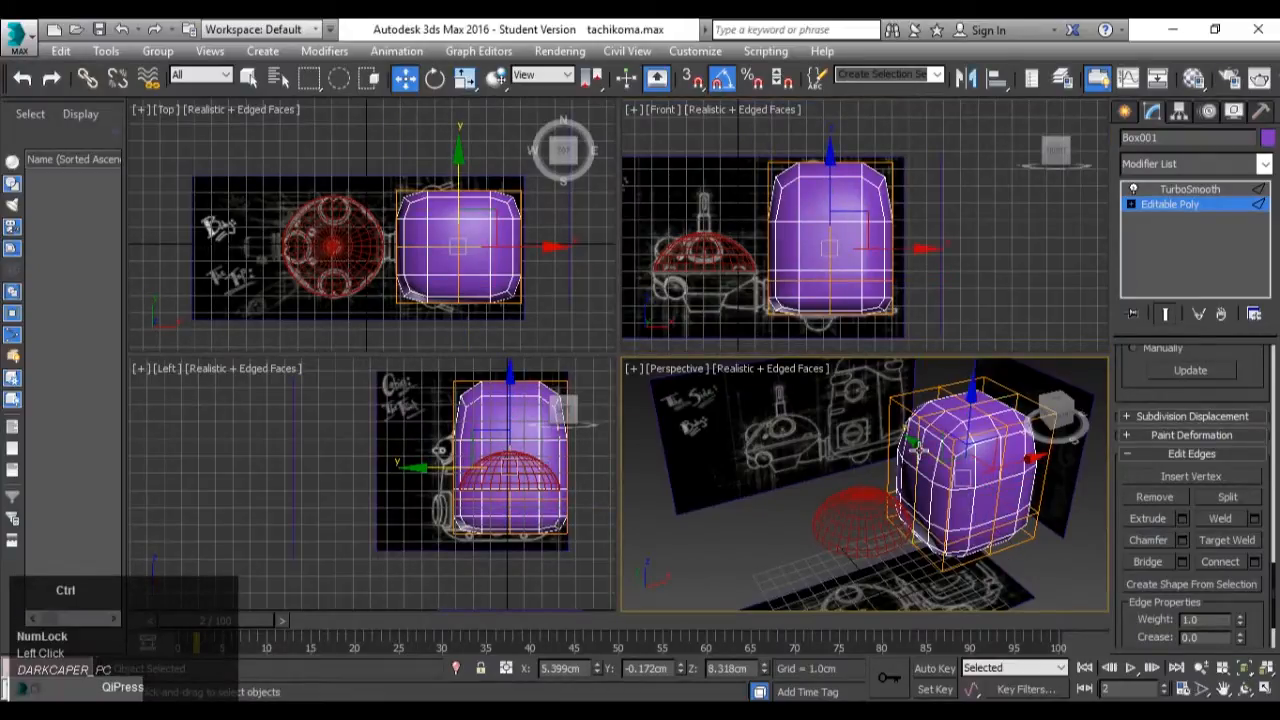
key(ctrl+BackSpace)
key(ctrl+z)
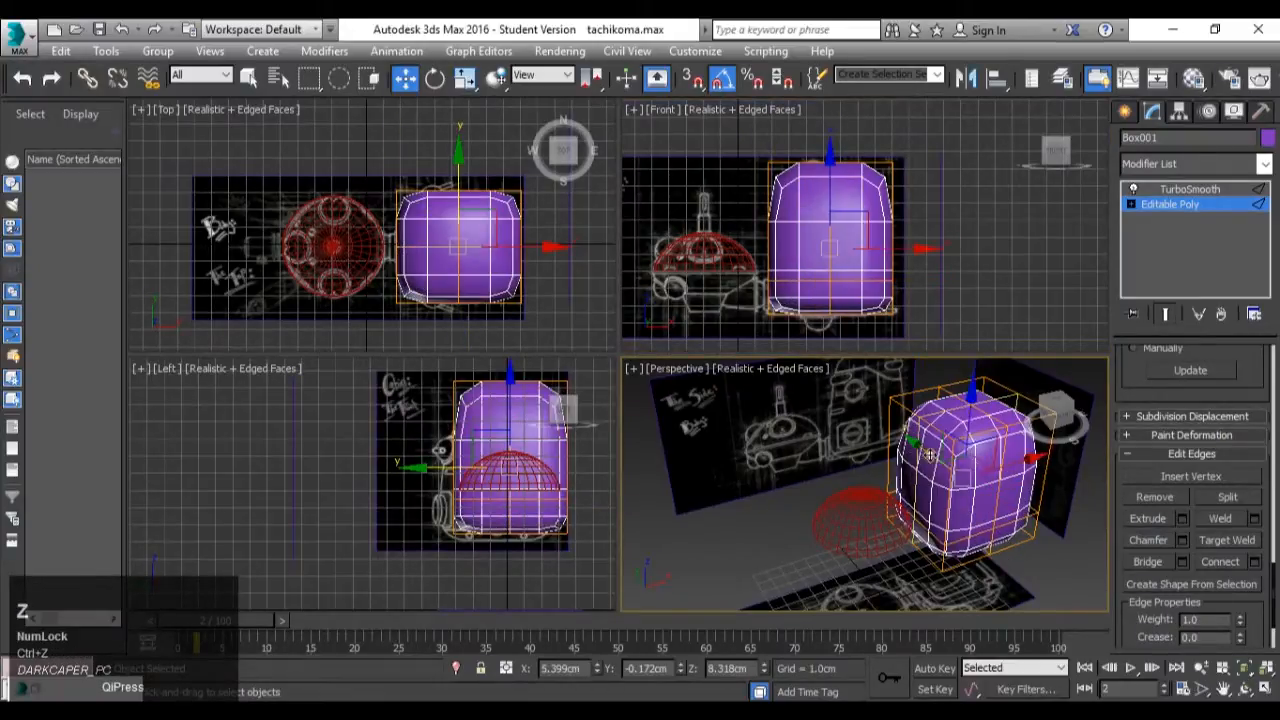
click(1000, 470)
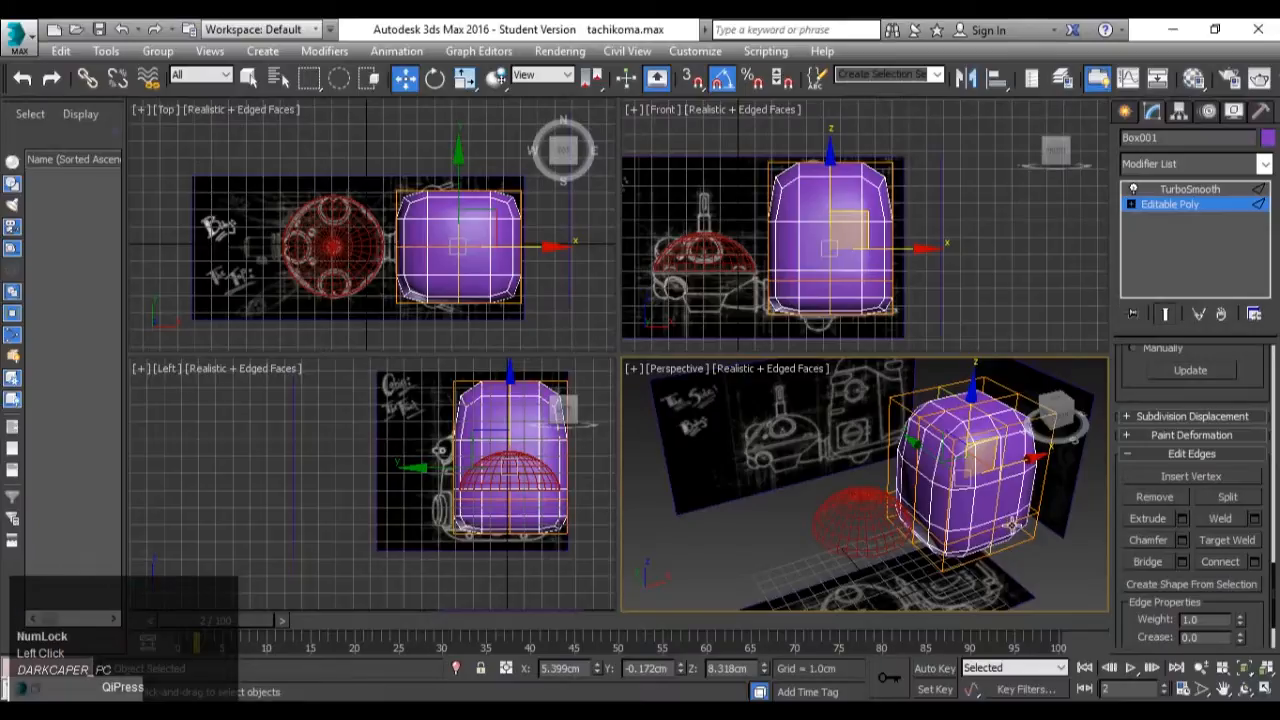
key(ctrl+BackSpace)
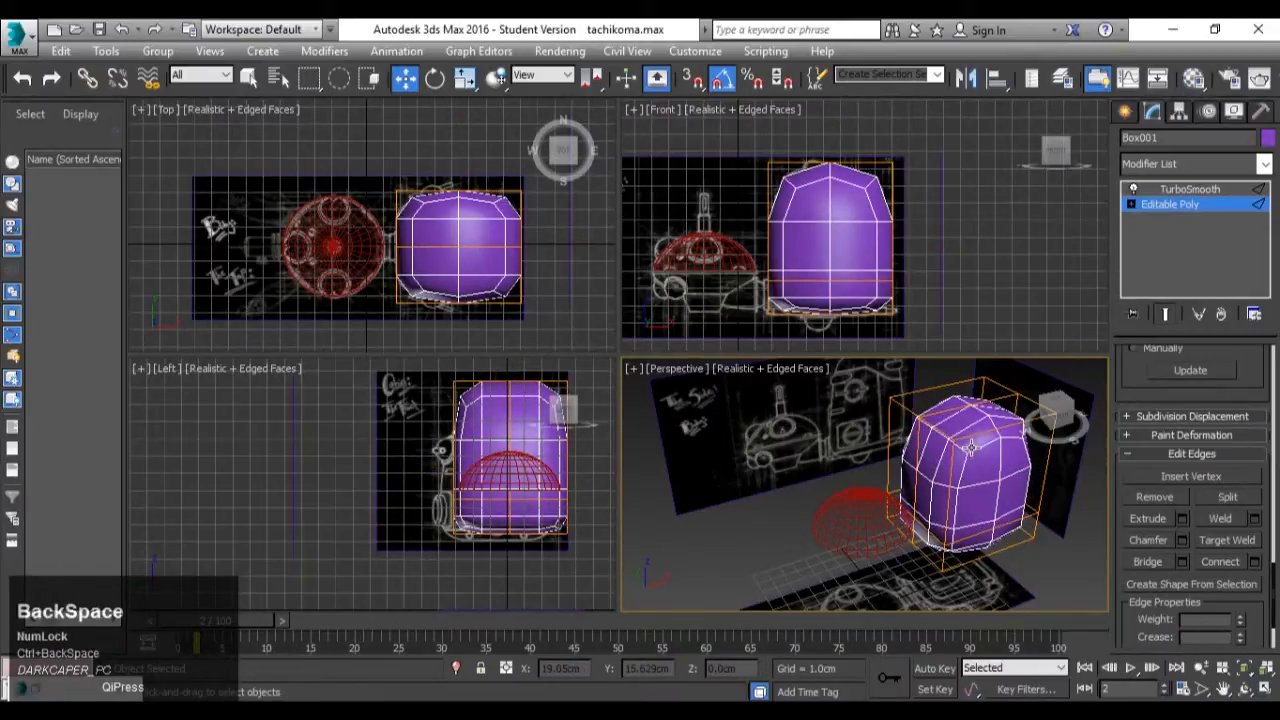
Assign the fully transparent 01 - Default material to the pod box so the blueprints show through it.
scroll(867, 260, up, 2)
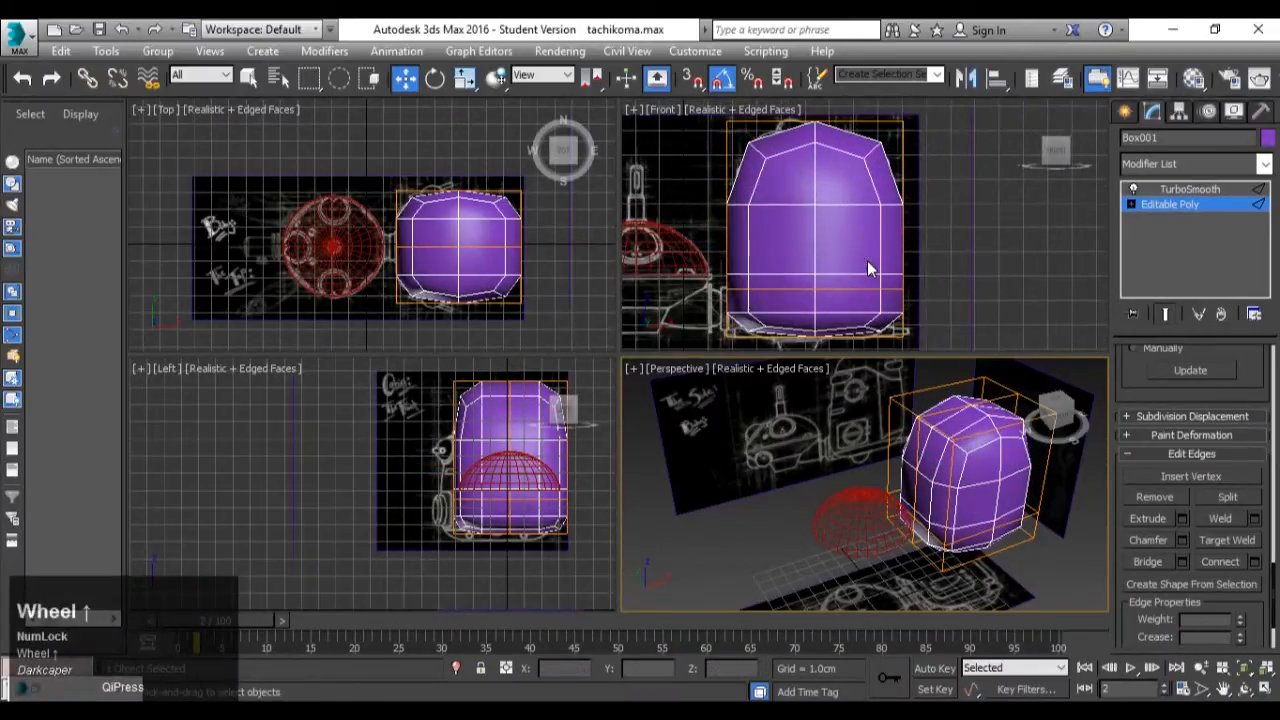
scroll(867, 260, down, 2)
key(m)
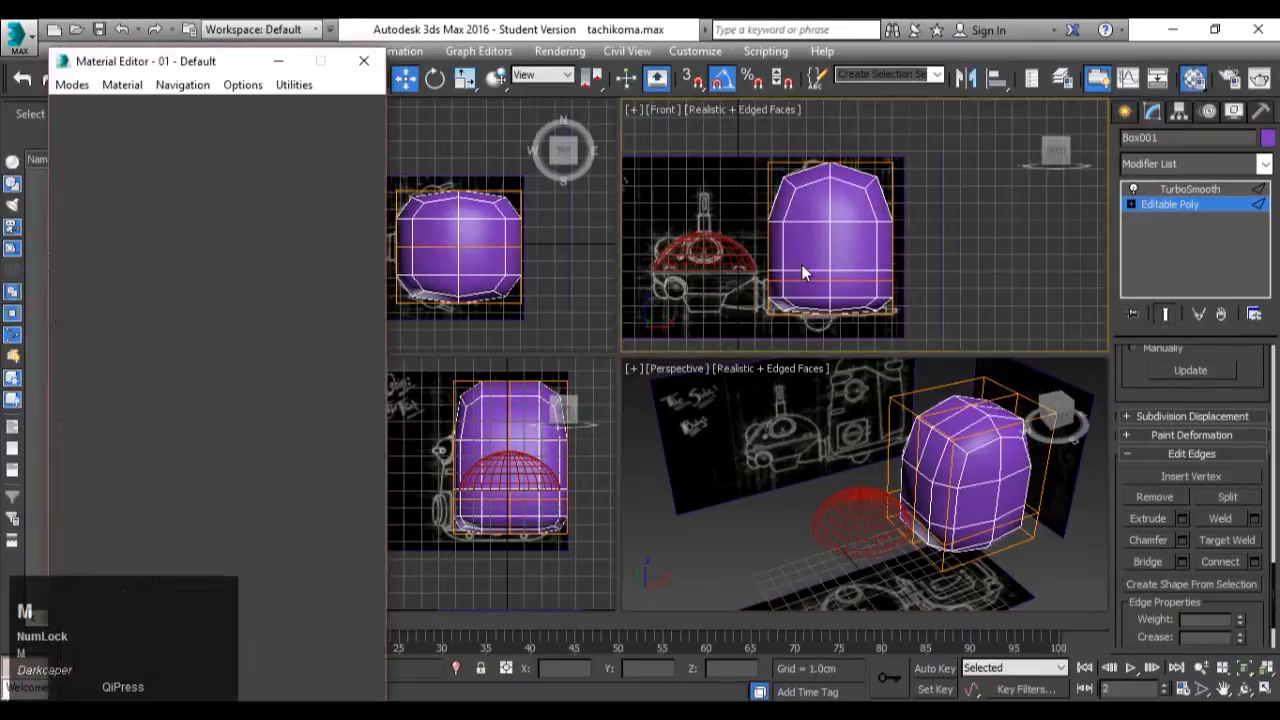
drag(72, 142, 800, 218)
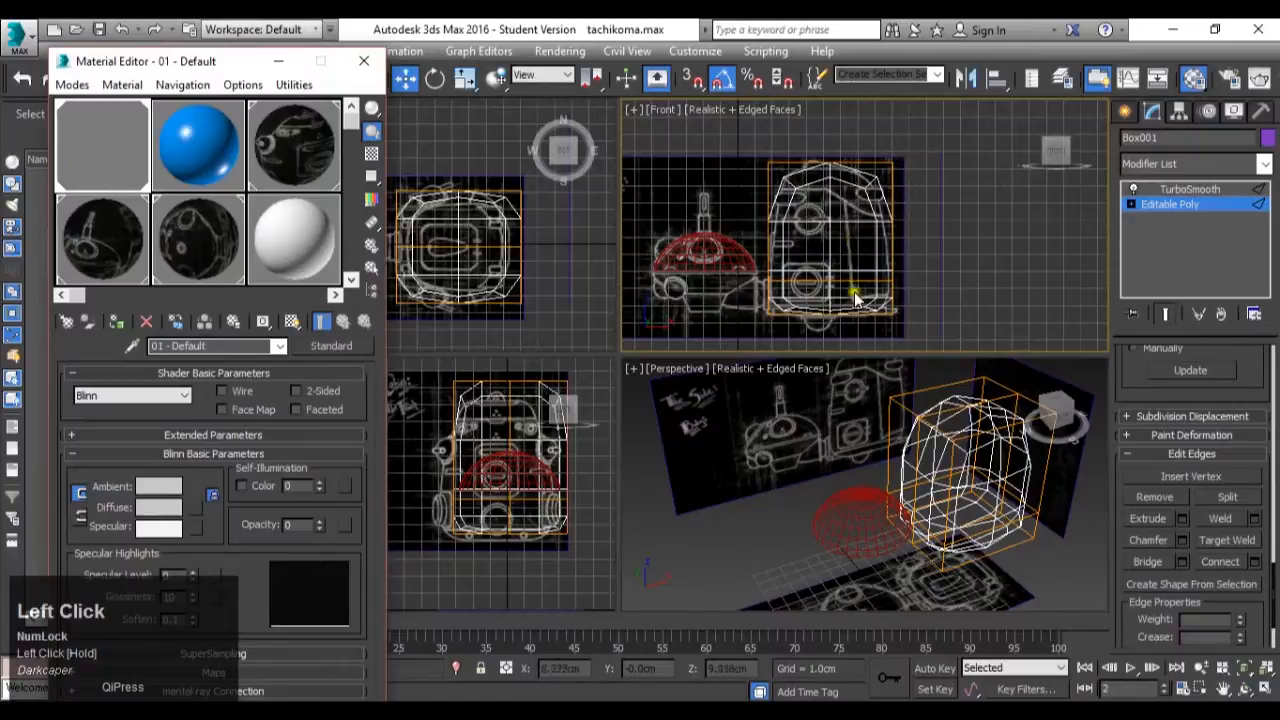
Move the three vertices at the pod's upper rear edge inward to about X 8.18 cm, following the side blueprint's outline.
scroll(850, 310, up, 3)
scroll(848, 313, down, 1)
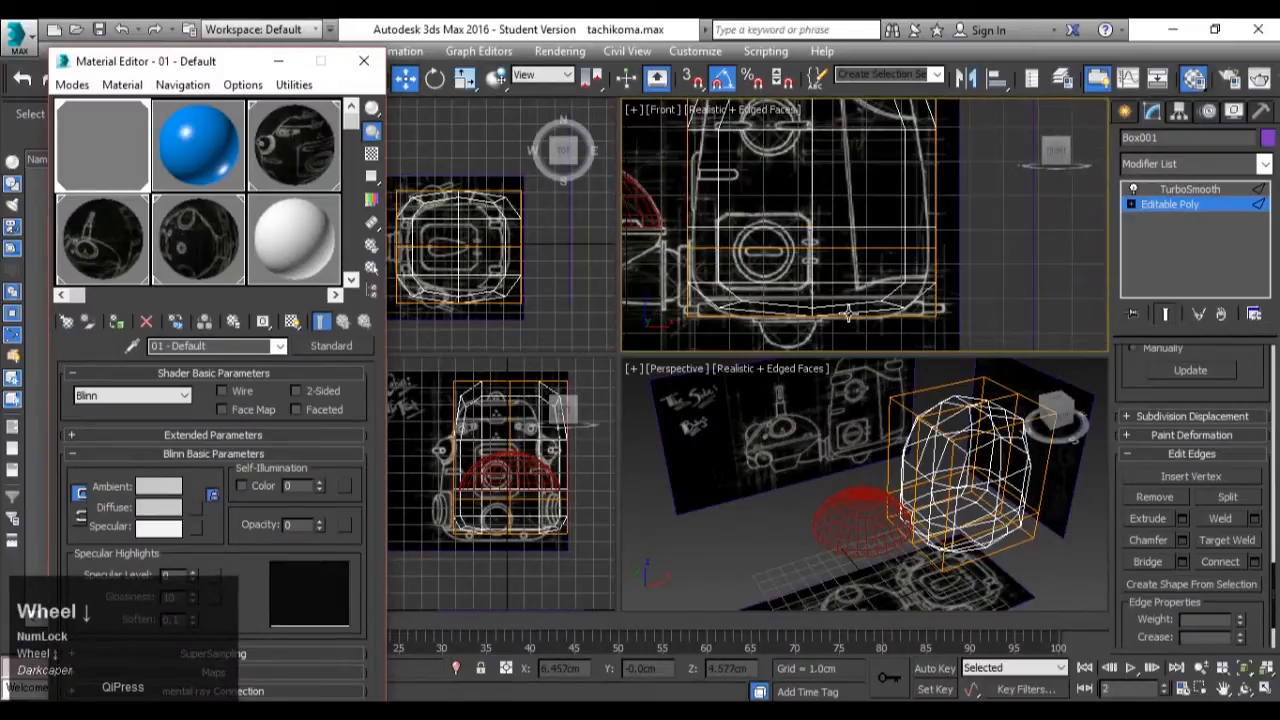
scroll(872, 252, down, 2)
middle_drag(775, 143, 804, 184)
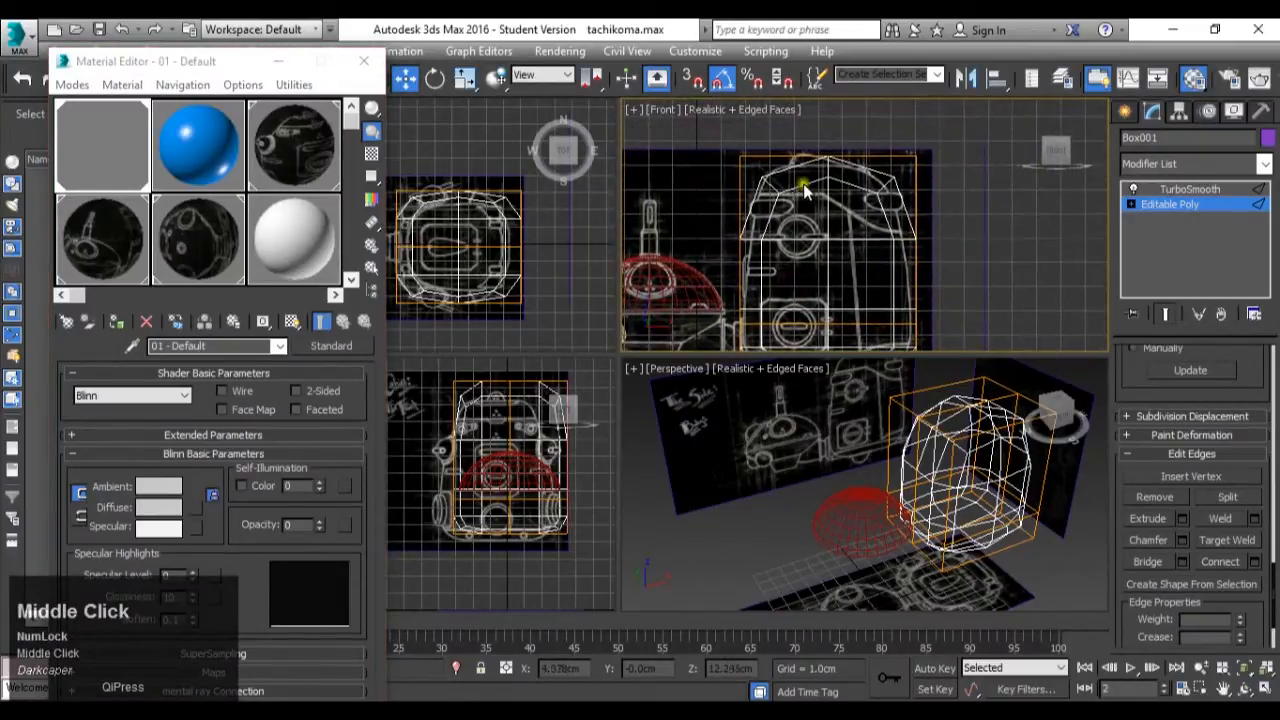
click(1163, 204)
drag(935, 180, 897, 157)
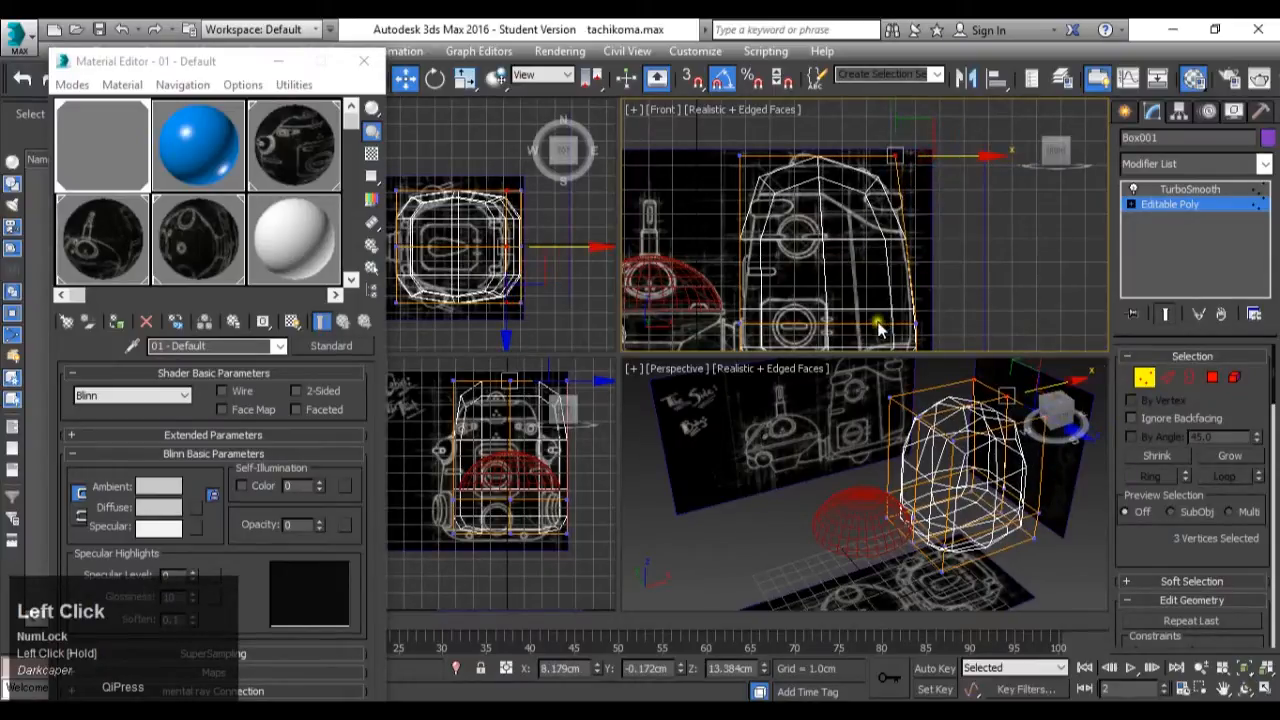
Leave vertex editing and move the cabin front blueprint plane to about Y 1.25 cm and Z 9.42 cm, centring its drawing on the pod.
middle_drag(531, 428, 567, 413)
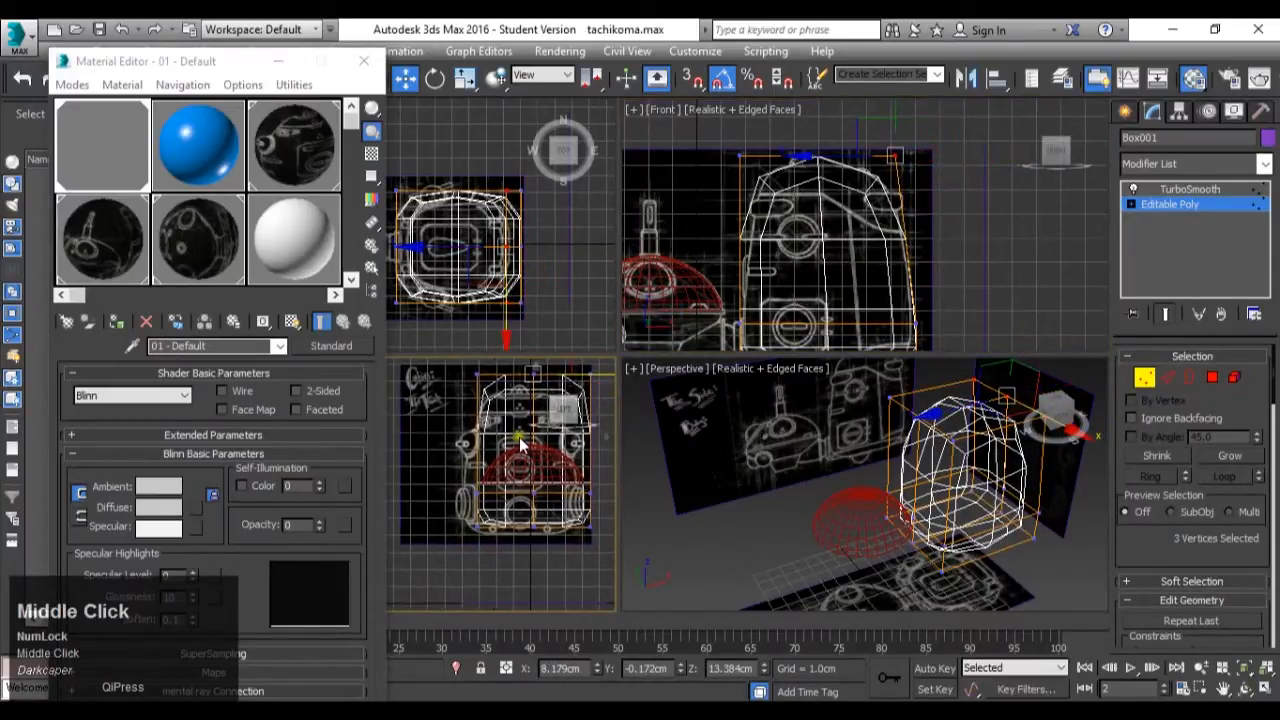
click(273, 64)
middle_drag(470, 452, 485, 442)
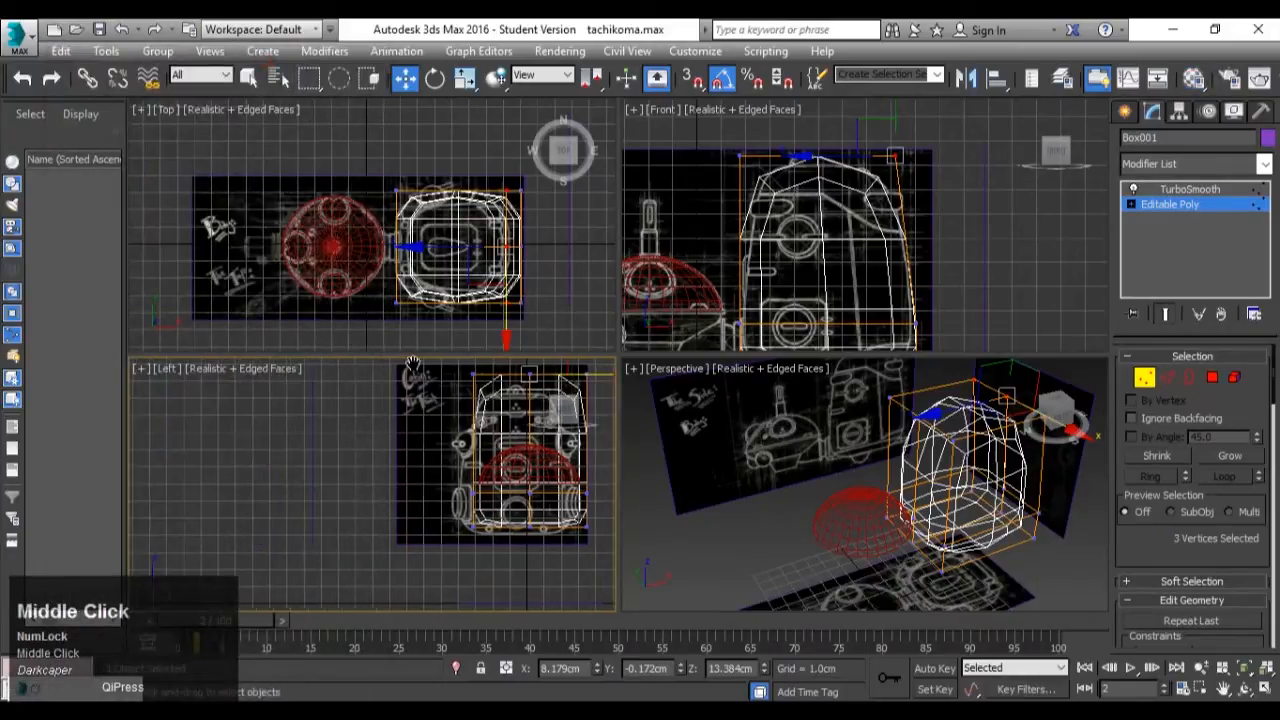
scroll(480, 445, up, 5)
scroll(466, 502, down, 3)
middle_drag(466, 502, 450, 490)
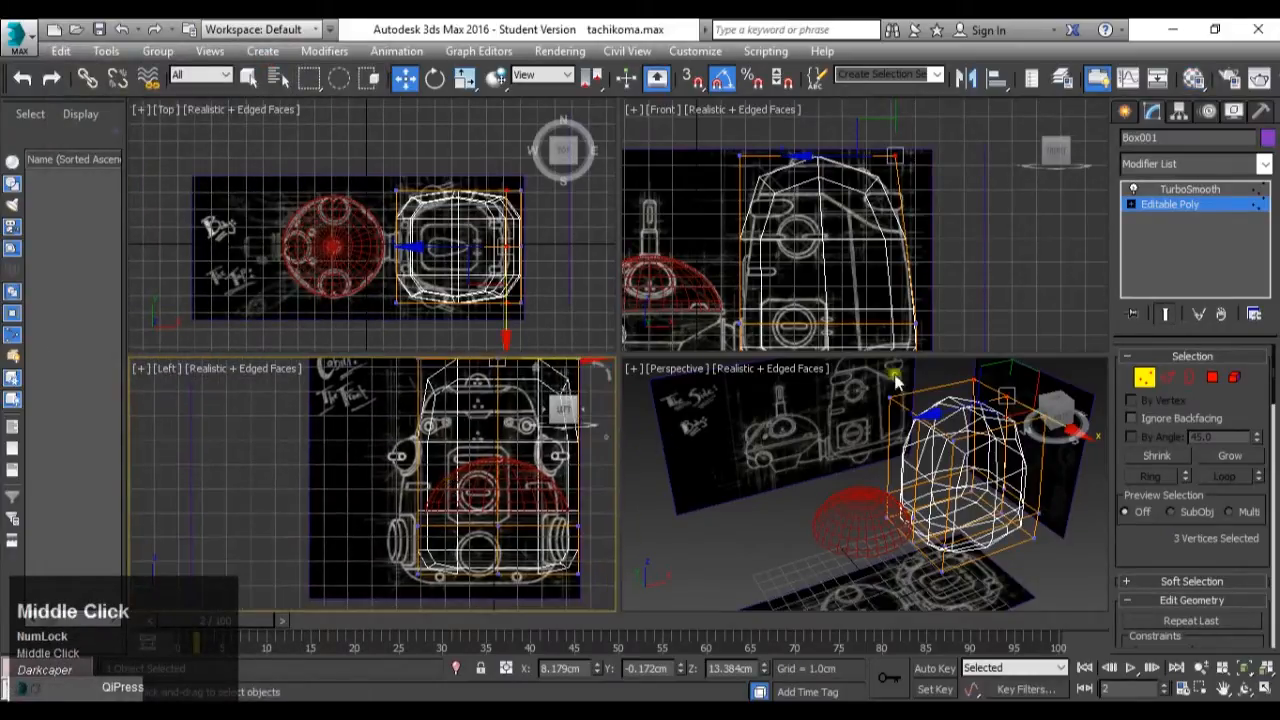
click(1169, 205)
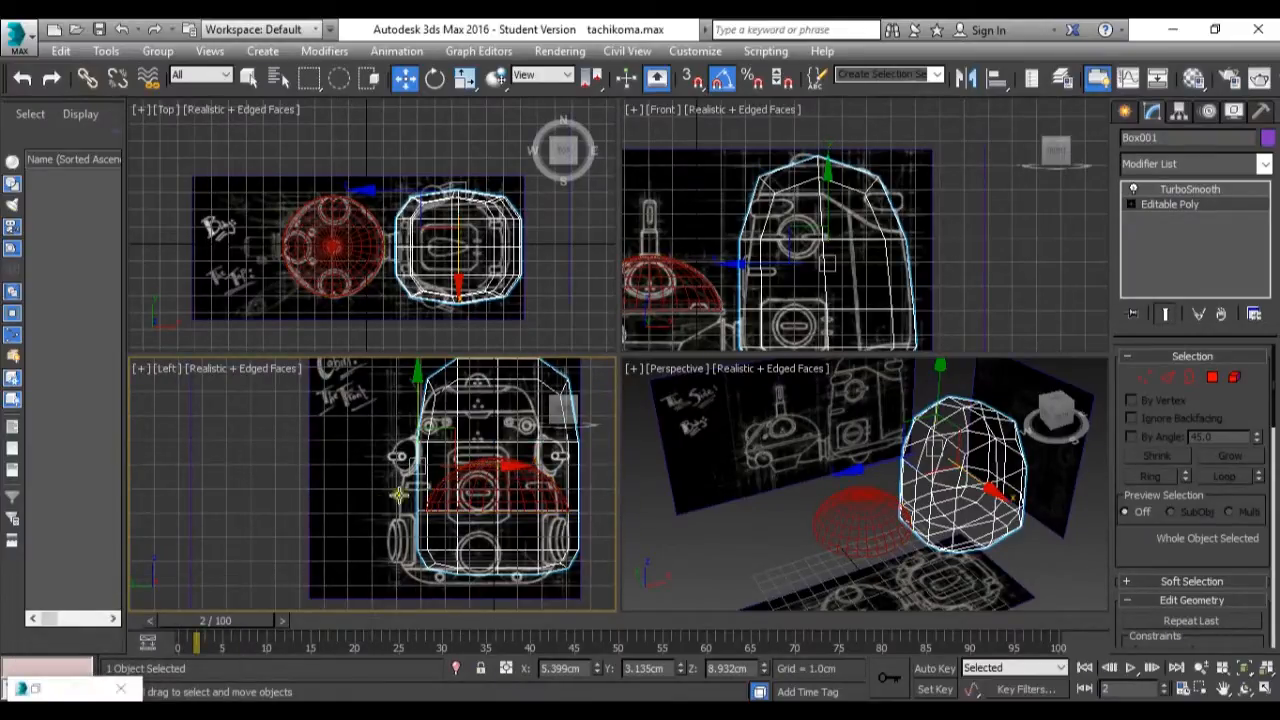
click(368, 510)
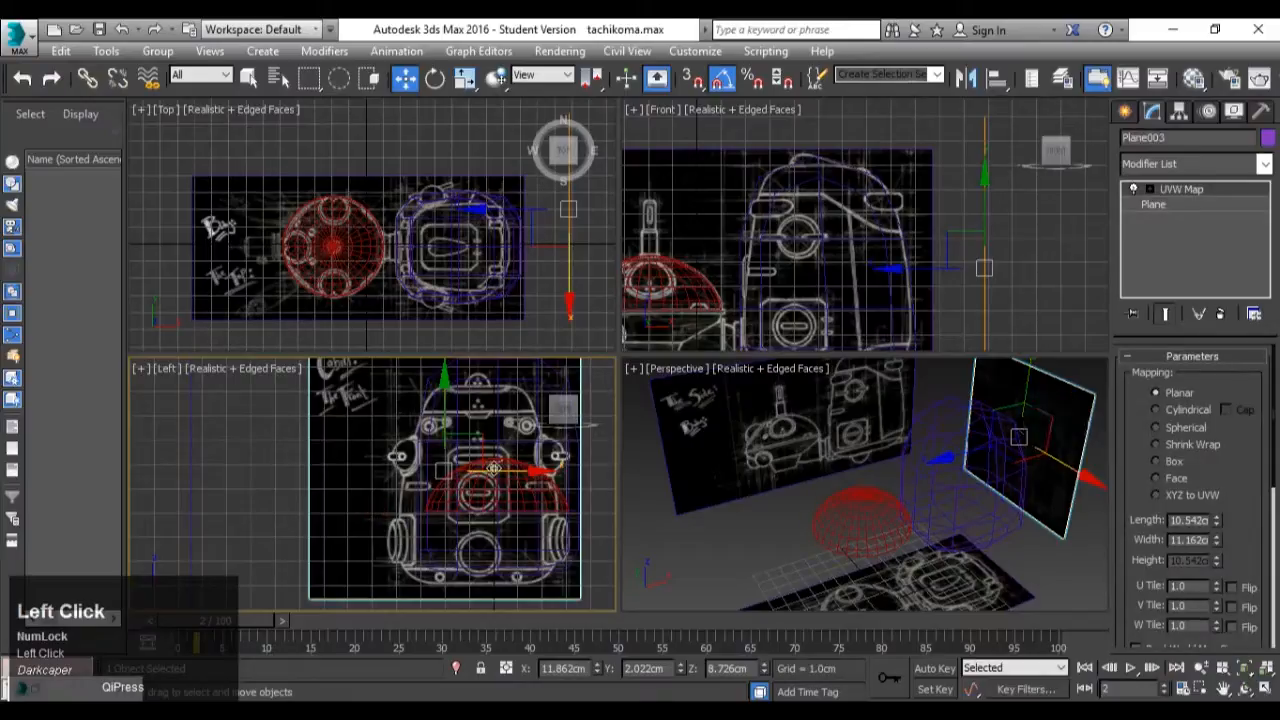
drag(494, 476, 511, 478)
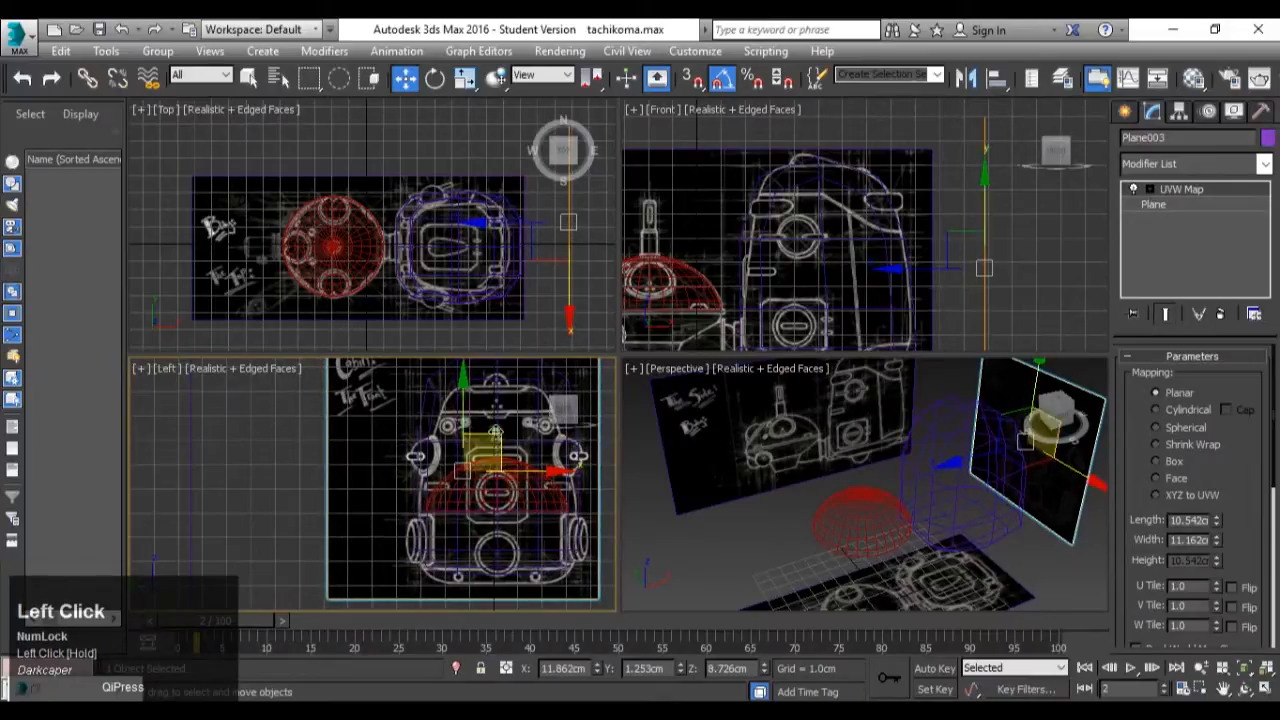
drag(463, 395, 456, 379)
click(455, 423)
middle_drag(460, 466, 445, 470)
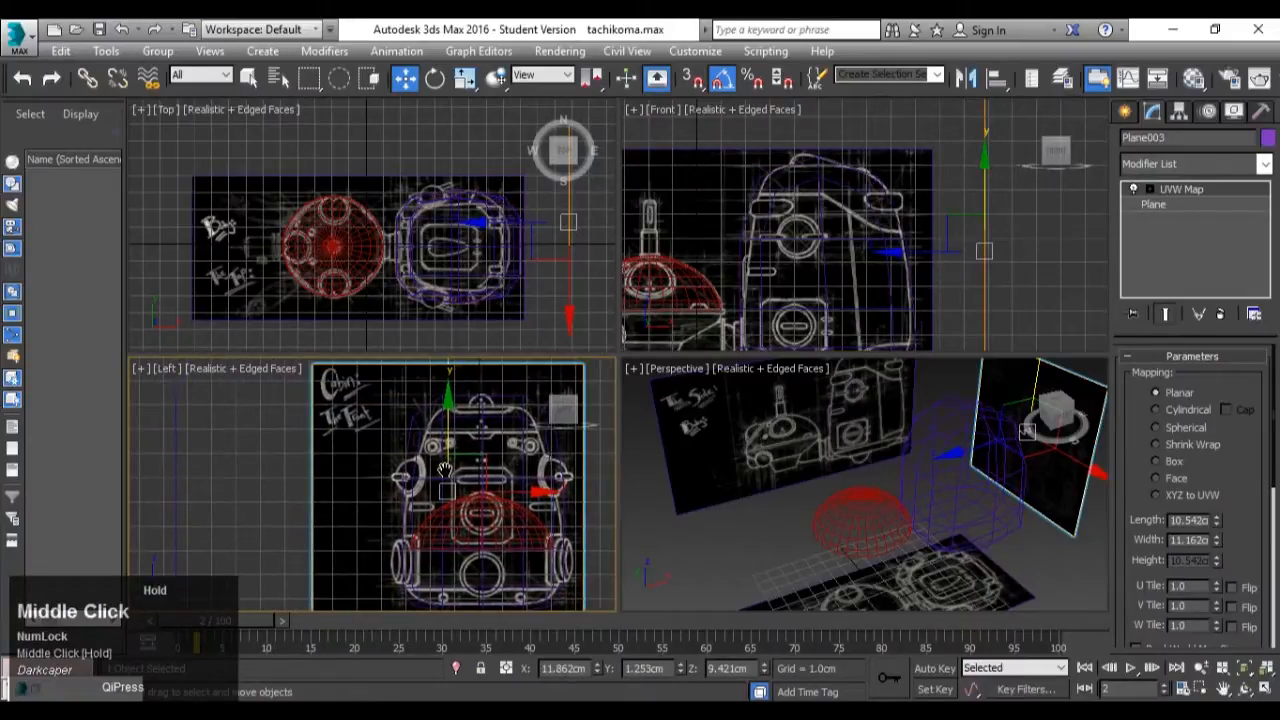
Scale the pod box's six top vertices inward across its width to match the taper in the front blueprint.
click(455, 420)
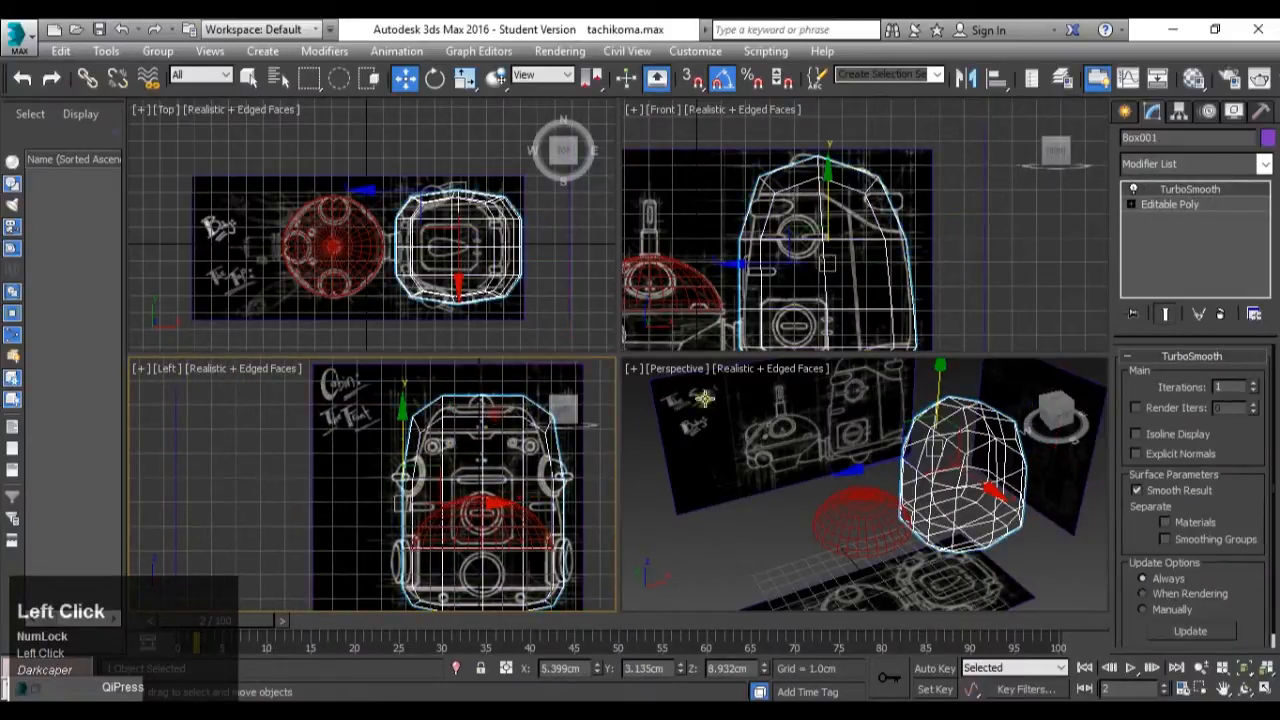
click(1164, 203)
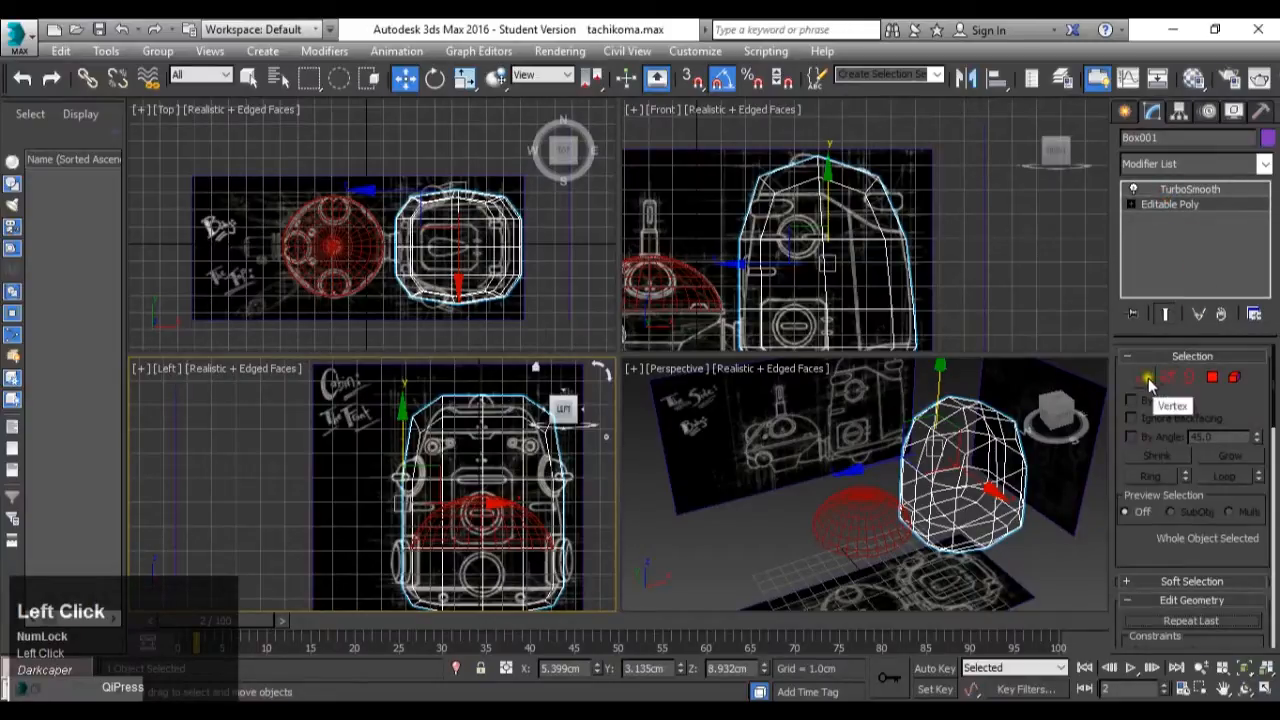
click(1144, 377)
drag(375, 373, 600, 443)
middle_drag(534, 467, 487, 480)
key(r)
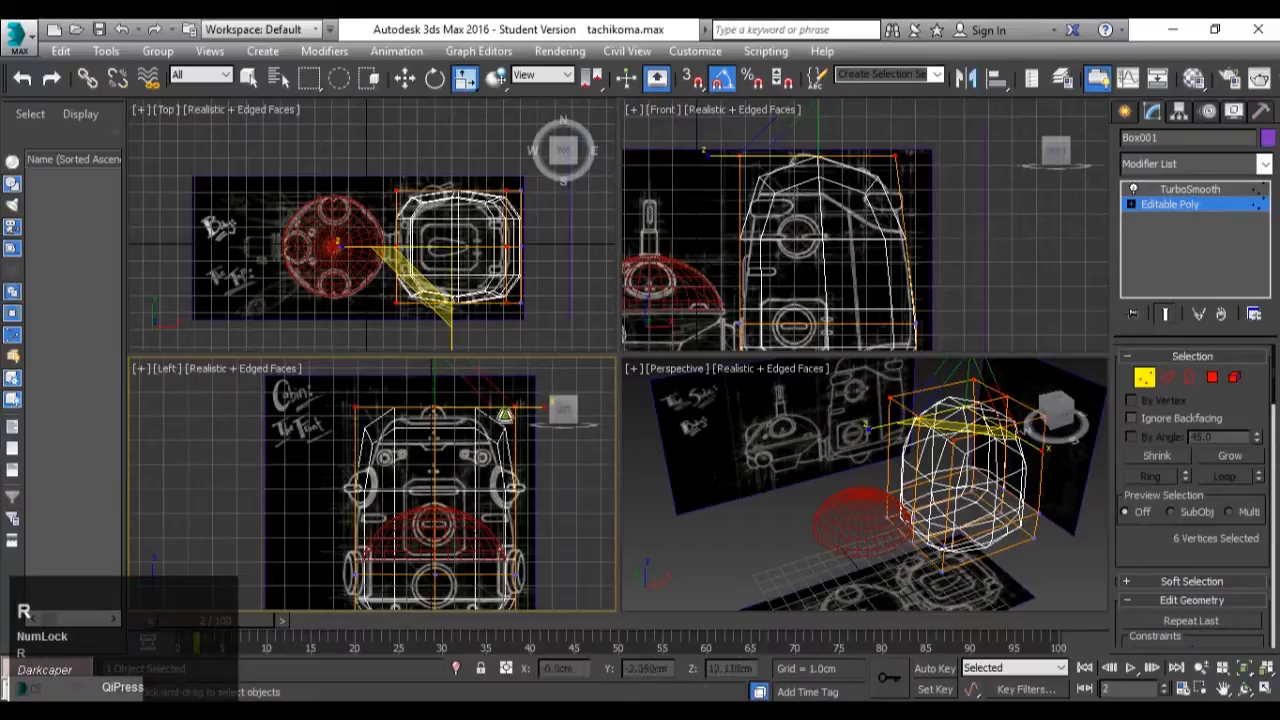
drag(545, 407, 529, 421)
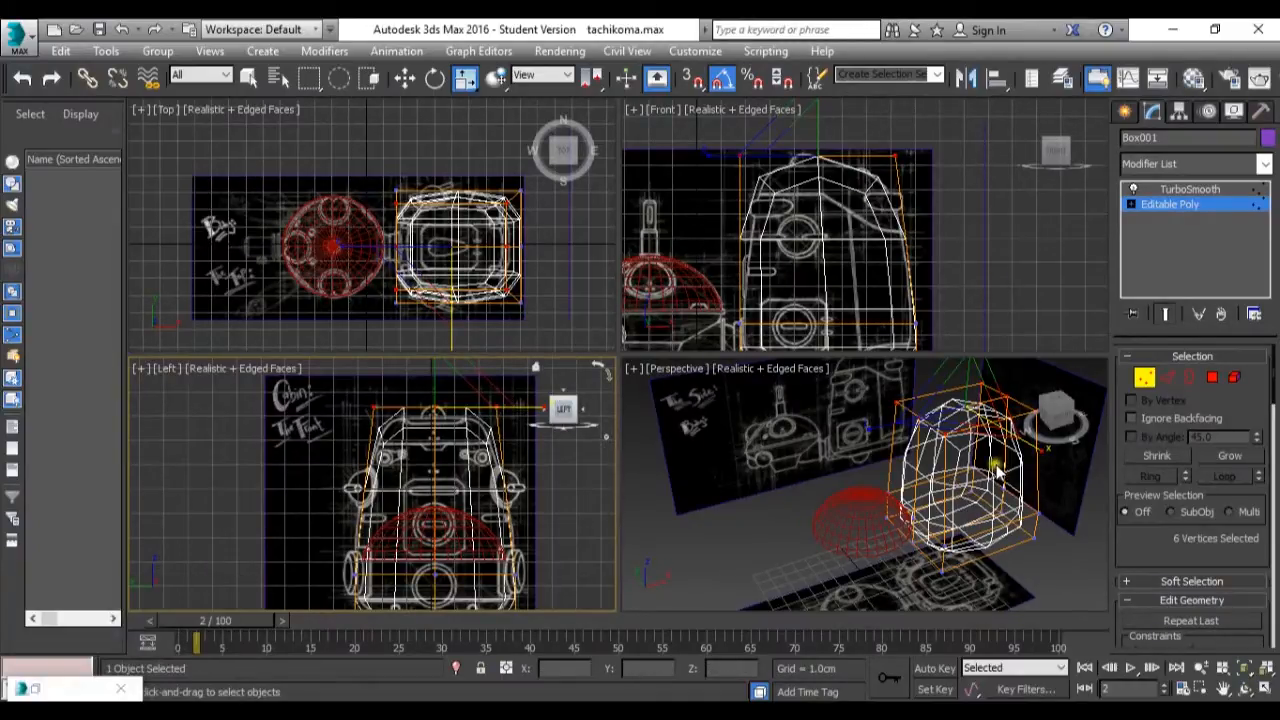
Set the 01 - Default material's opacity to 100 and check the solid pod and dome in the perspective view.
alt+middle_drag(997, 470, 951, 485)
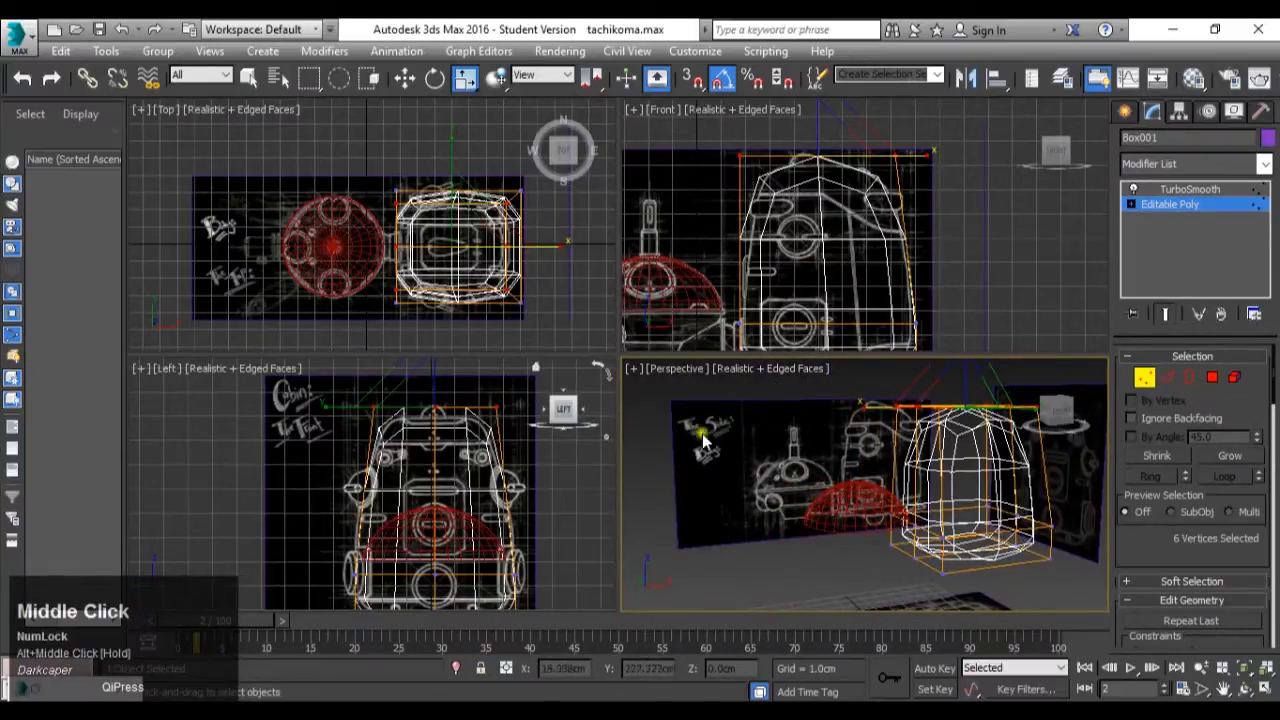
key(m)
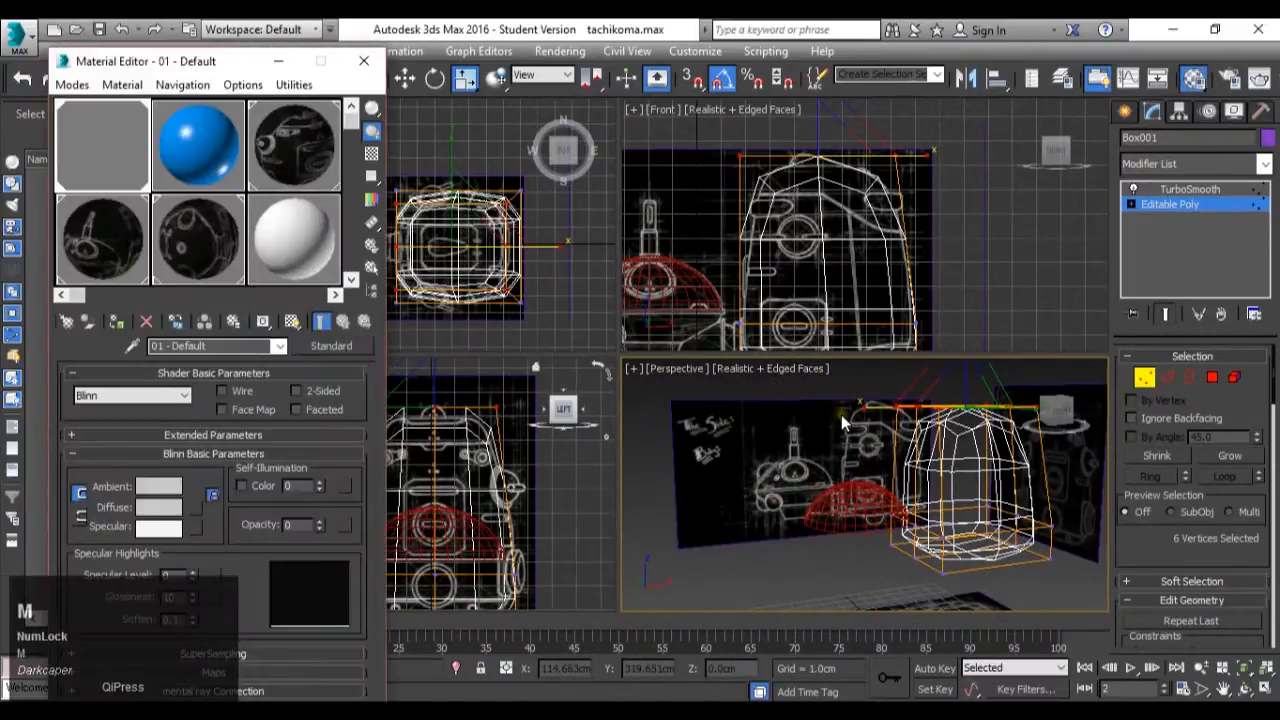
drag(319, 524, 323, 477)
alt+middle_drag(820, 533, 837, 492)
alt+middle_drag(918, 483, 808, 478)
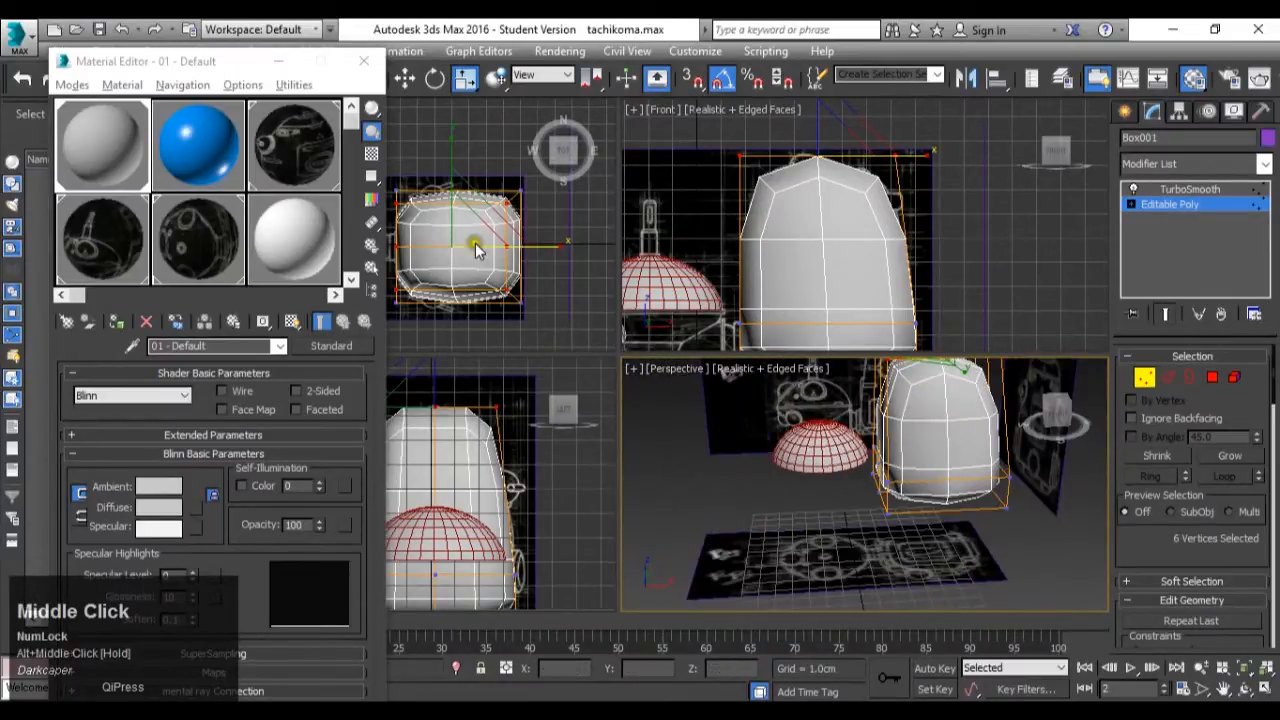
click(280, 62)
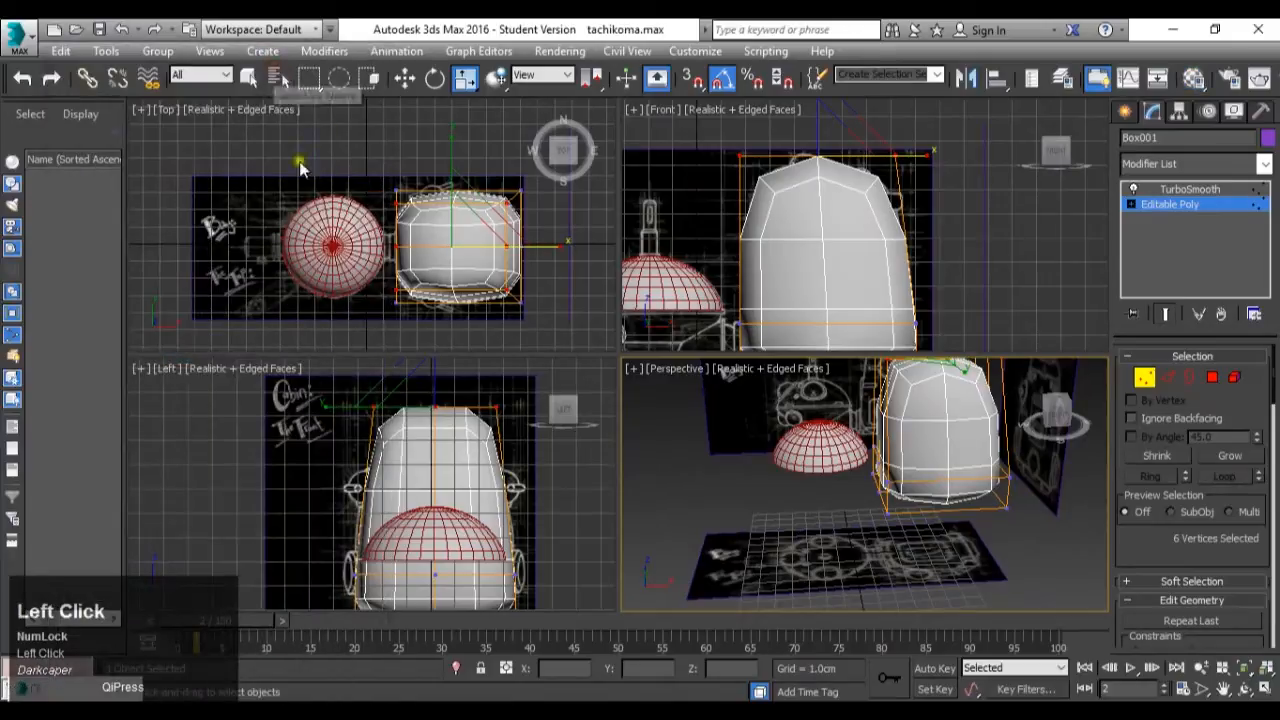
Set the 01 - Default material's opacity back to 0 and minimize the Material Editor.
middle_drag(705, 301, 876, 290)
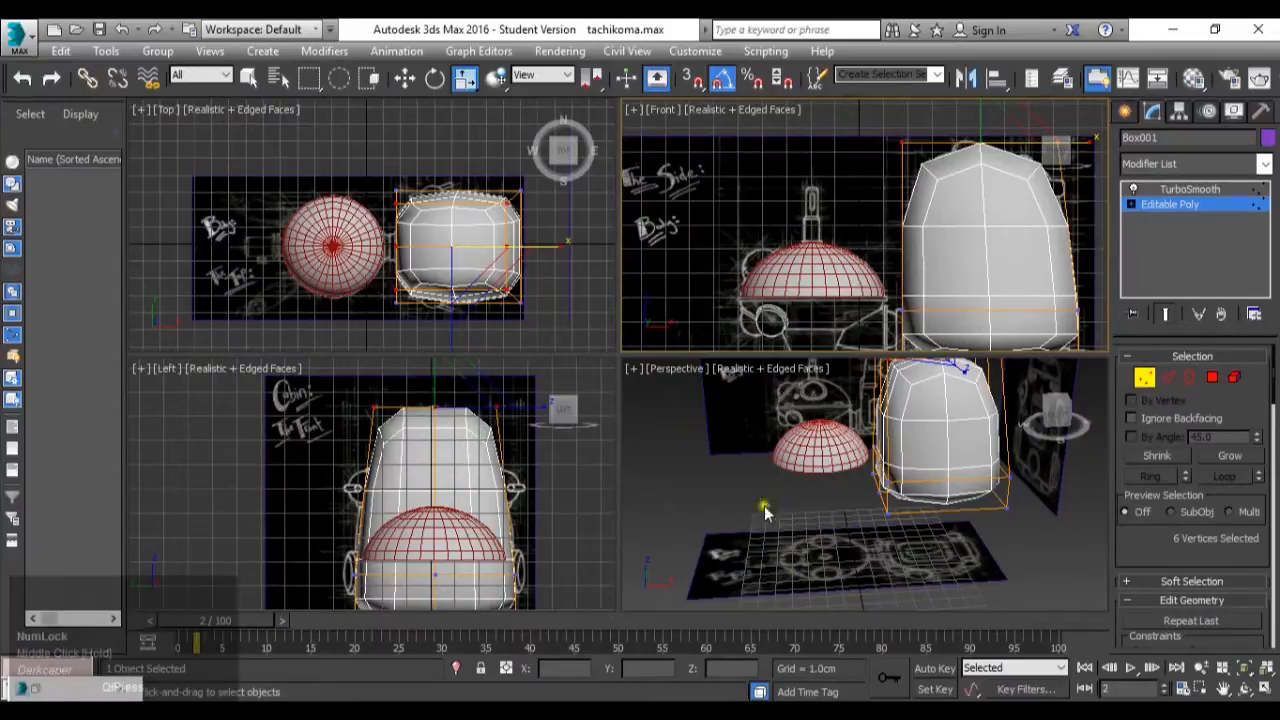
scroll(297, 257, up, 2)
key(m)
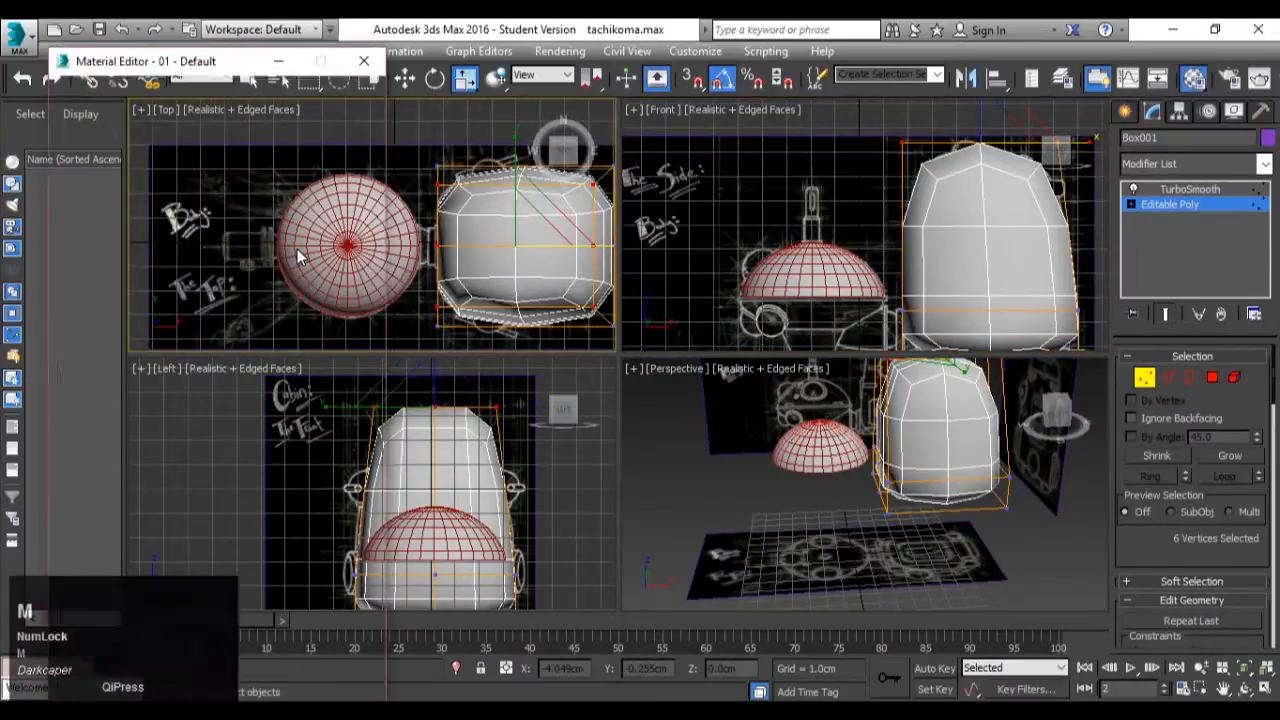
right_click(315, 530)
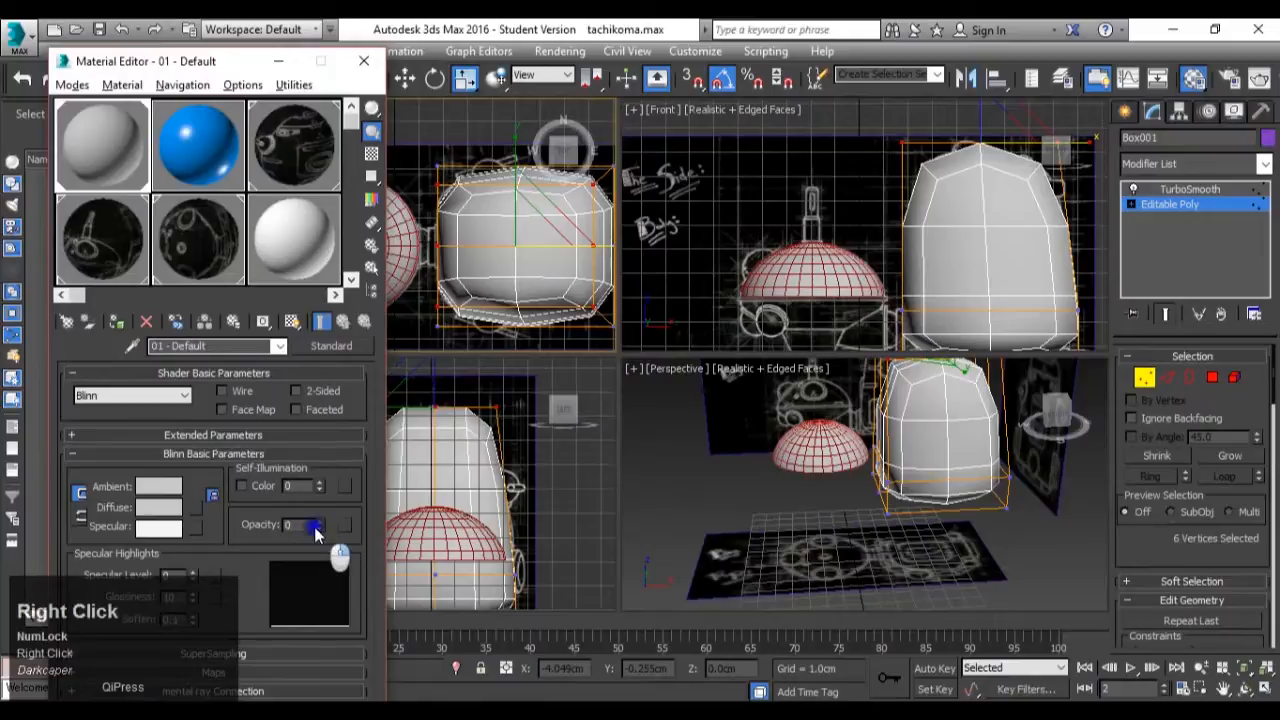
click(278, 61)
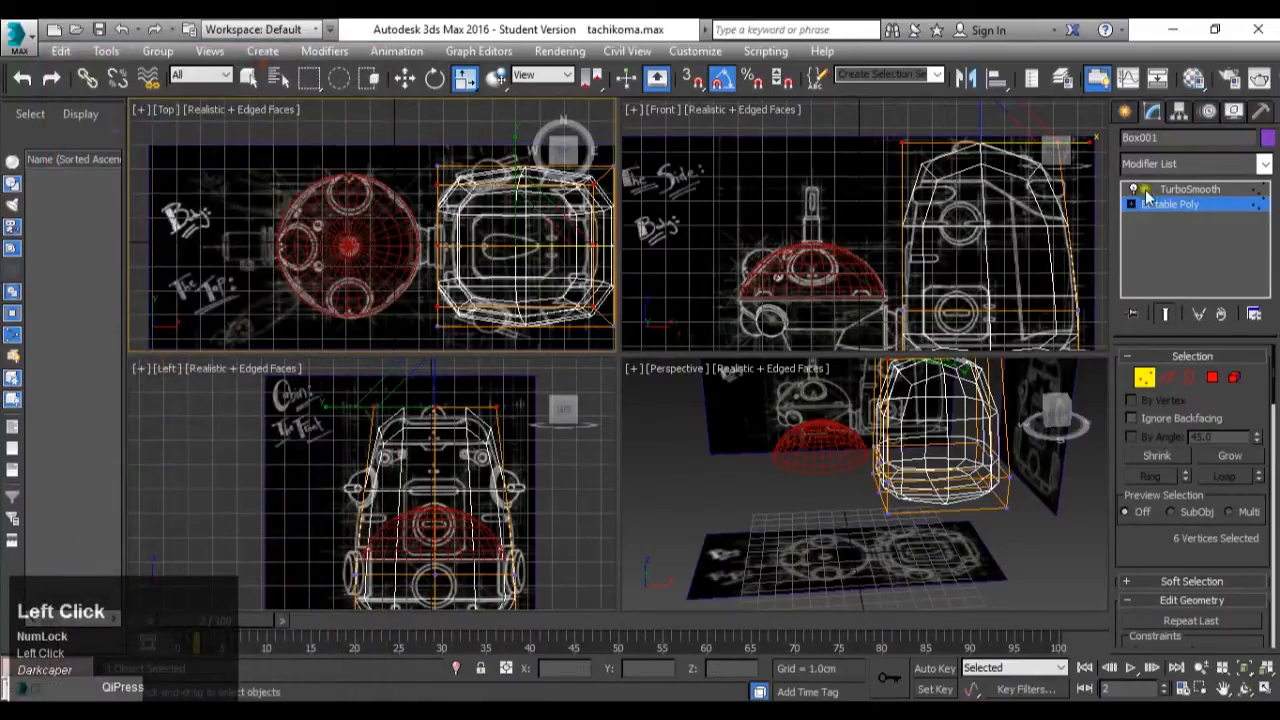
Create a sphere in the Top view over the dome's front eye circle, centred at about X -4.04 cm, Y -0.14 cm.
click(1127, 110)
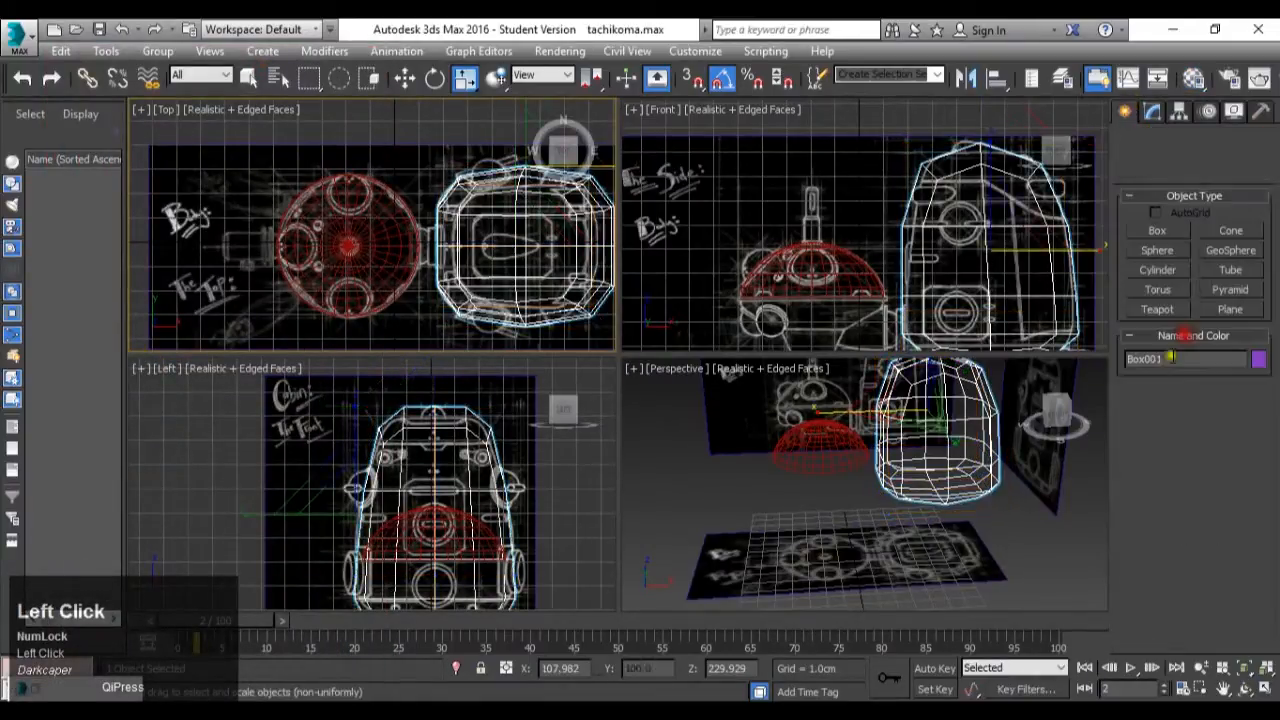
click(1157, 250)
middle_drag(226, 246, 238, 248)
scroll(305, 250, up, 4)
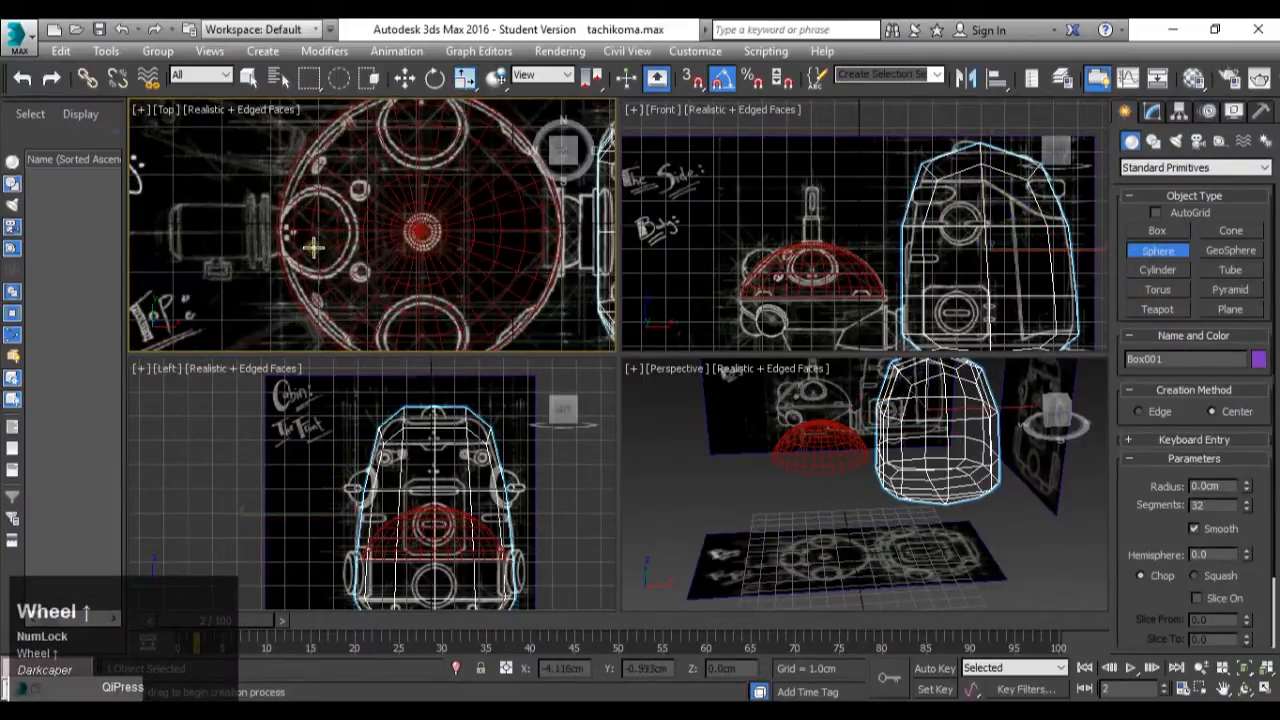
drag(307, 230, 364, 241)
key(w)
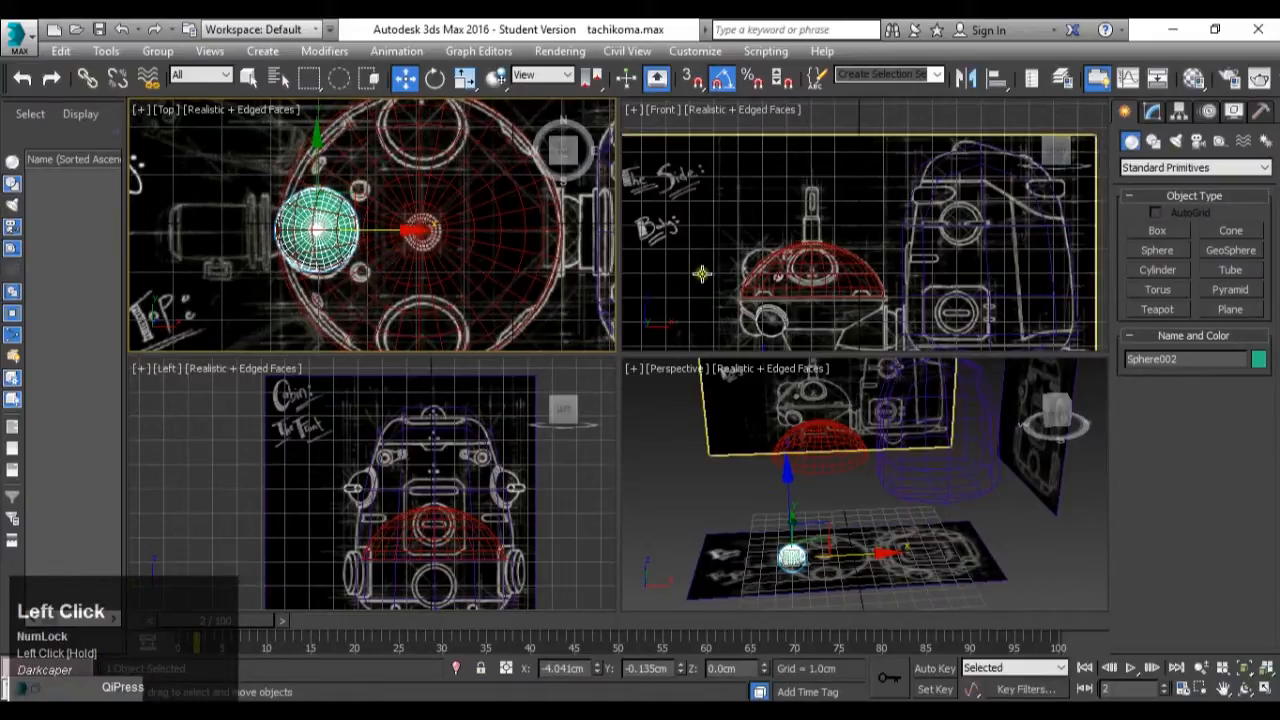
Raise the eye sphere to about Z 8.16 cm so it lines up with the eye in the side blueprint.
middle_click(762, 297)
scroll(762, 297, down, 3)
scroll(762, 297, up, 1)
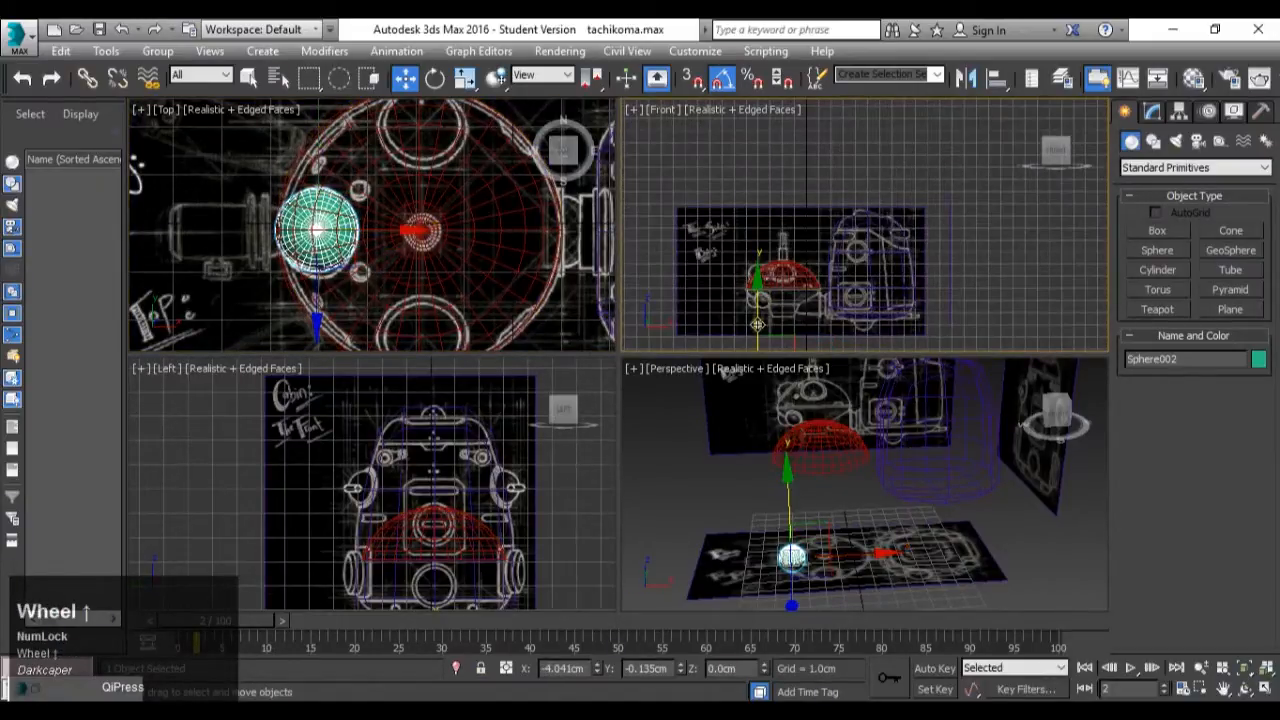
drag(758, 326, 760, 261)
key(z)
scroll(848, 203, down, 2)
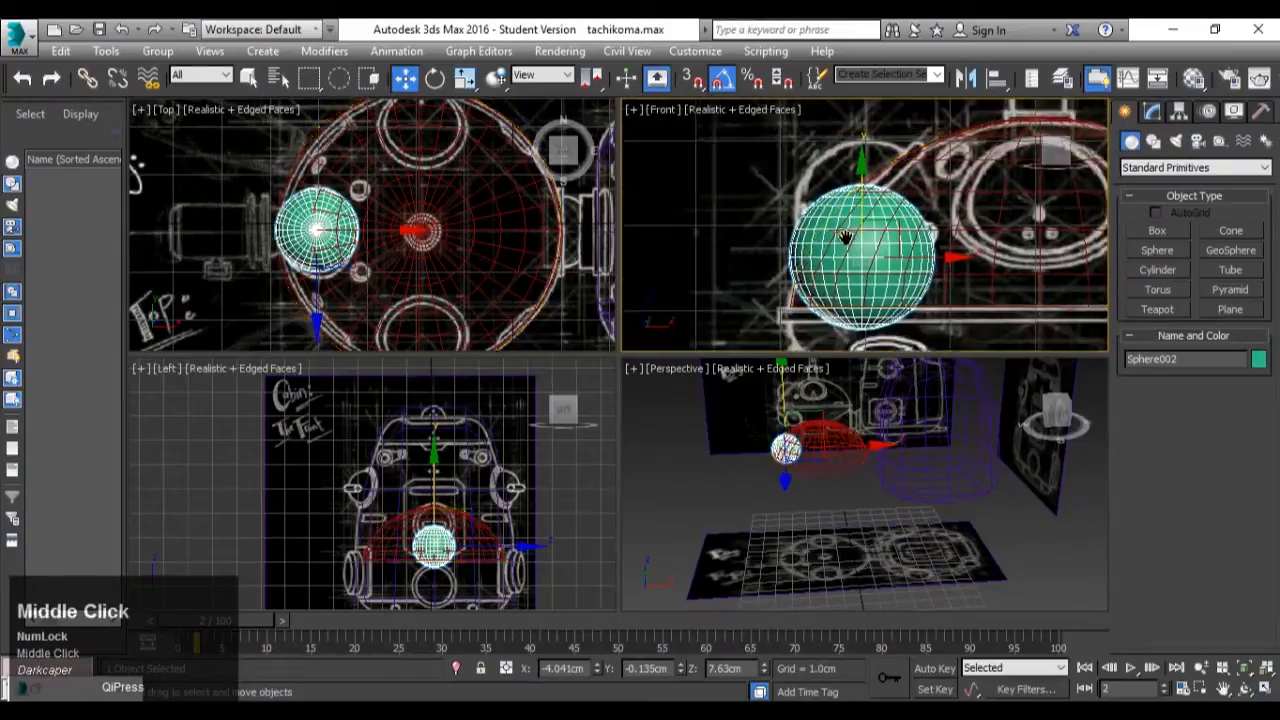
mouse_move(870, 200)
mouse_down()
mouse_move(871, 150)
mouse_move(869, 325)
mouse_move(856, 163)
mouse_up()
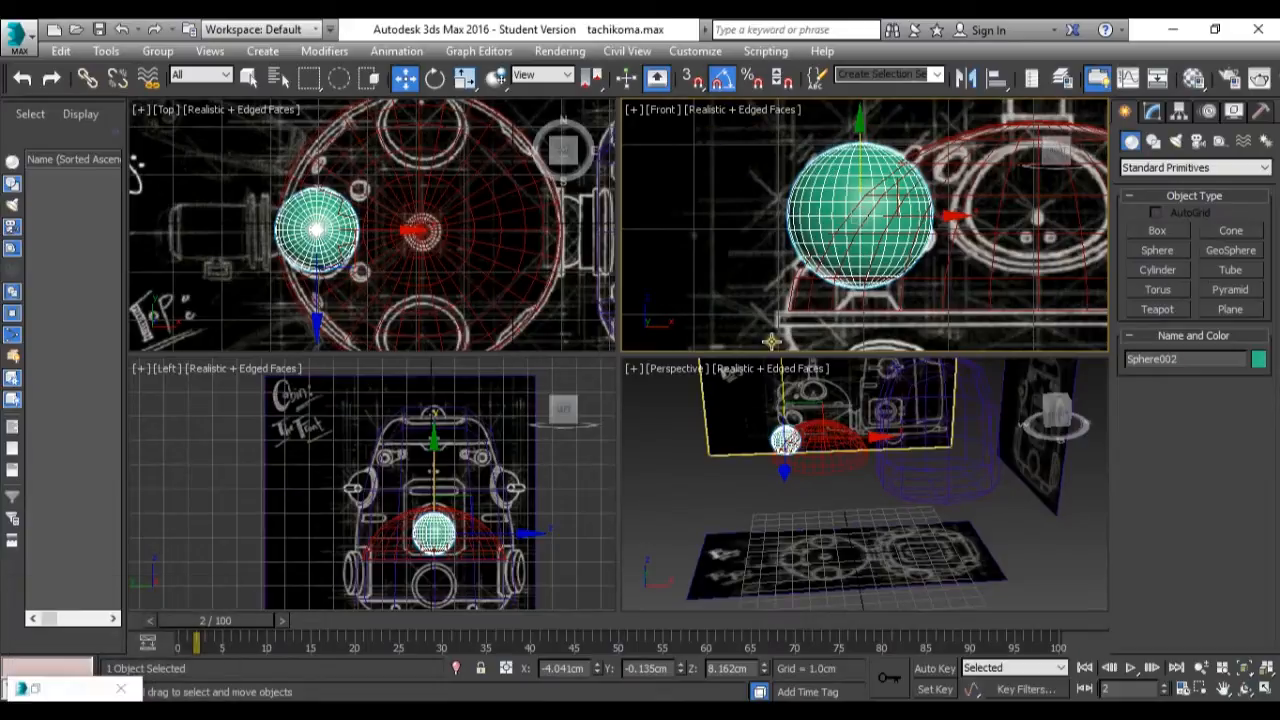
Examine how the eye sphere sits against the dome in the perspective view and the side blueprint.
middle_click(762, 438)
key(z)
alt+middle_drag(764, 440, 860, 485)
scroll(860, 480, down, 3)
scroll(860, 484, up, 3)
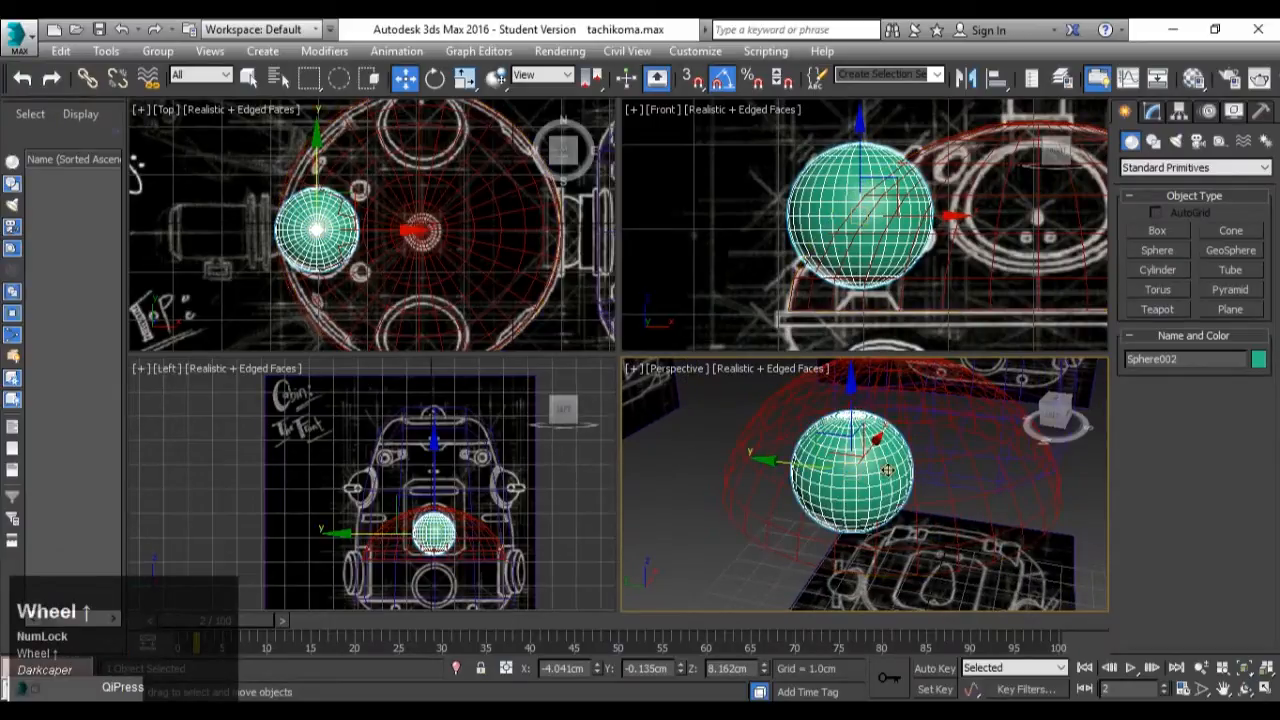
mouse_move(852, 478)
alt+middle_down()
mouse_move(927, 505)
mouse_move(880, 478)
mouse_move(890, 474)
mouse_move(857, 489)
alt+middle_up()
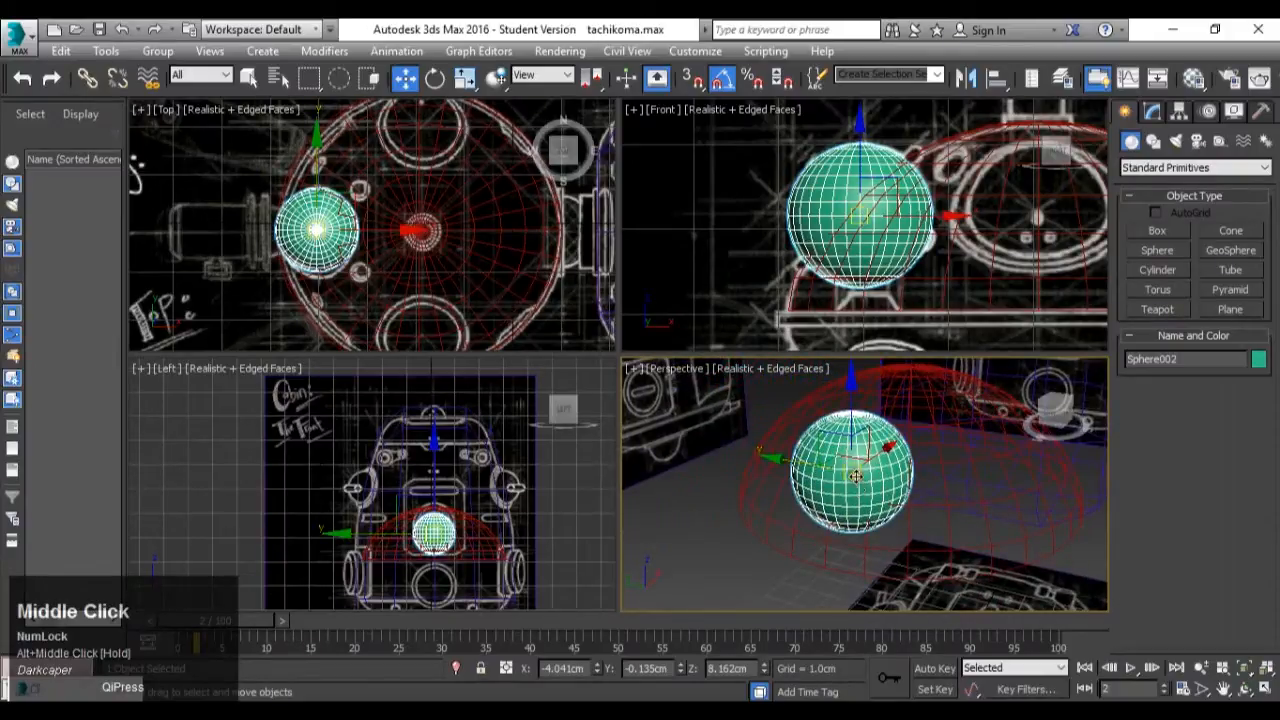
click(951, 289)
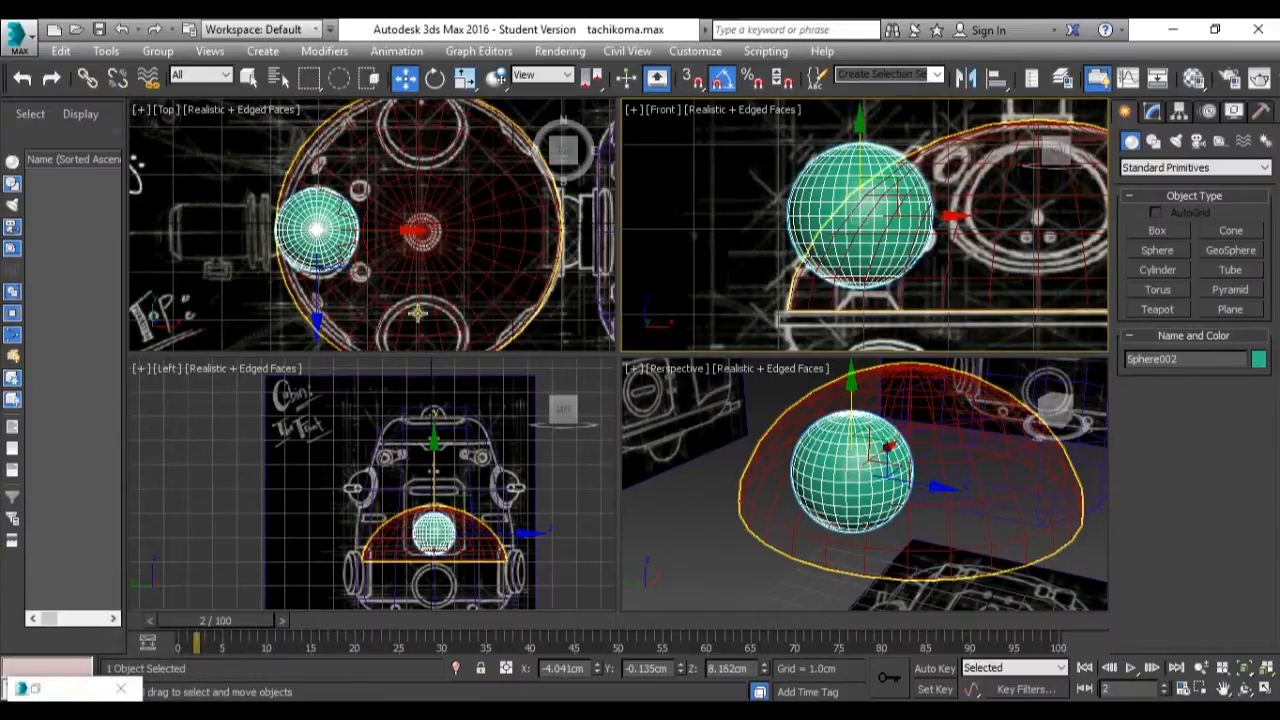
middle_drag(907, 267, 789, 275)
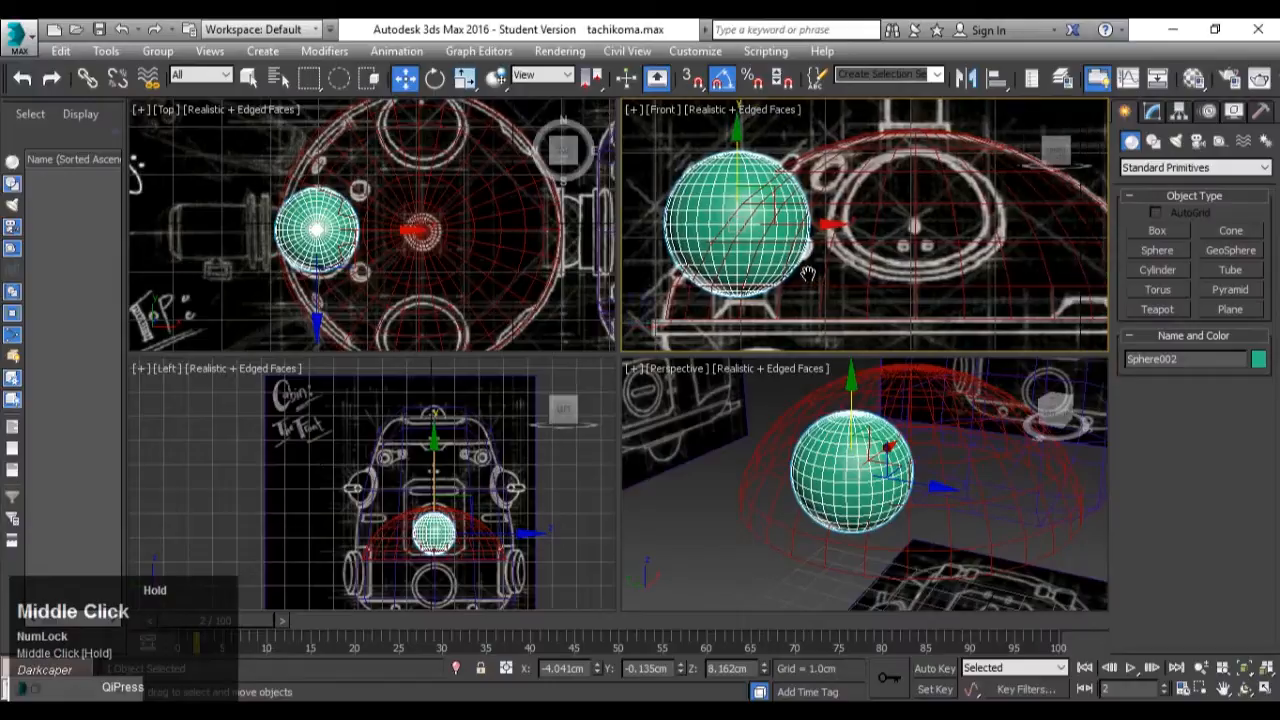
Create a cylinder in the Front view over the side eye's upper dot, about 0.074 cm in radius and 0.6 cm high.
scroll(918, 243, up, 5)
scroll(918, 243, up, 3)
middle_drag(918, 243, 843, 260)
scroll(843, 259, down, 3)
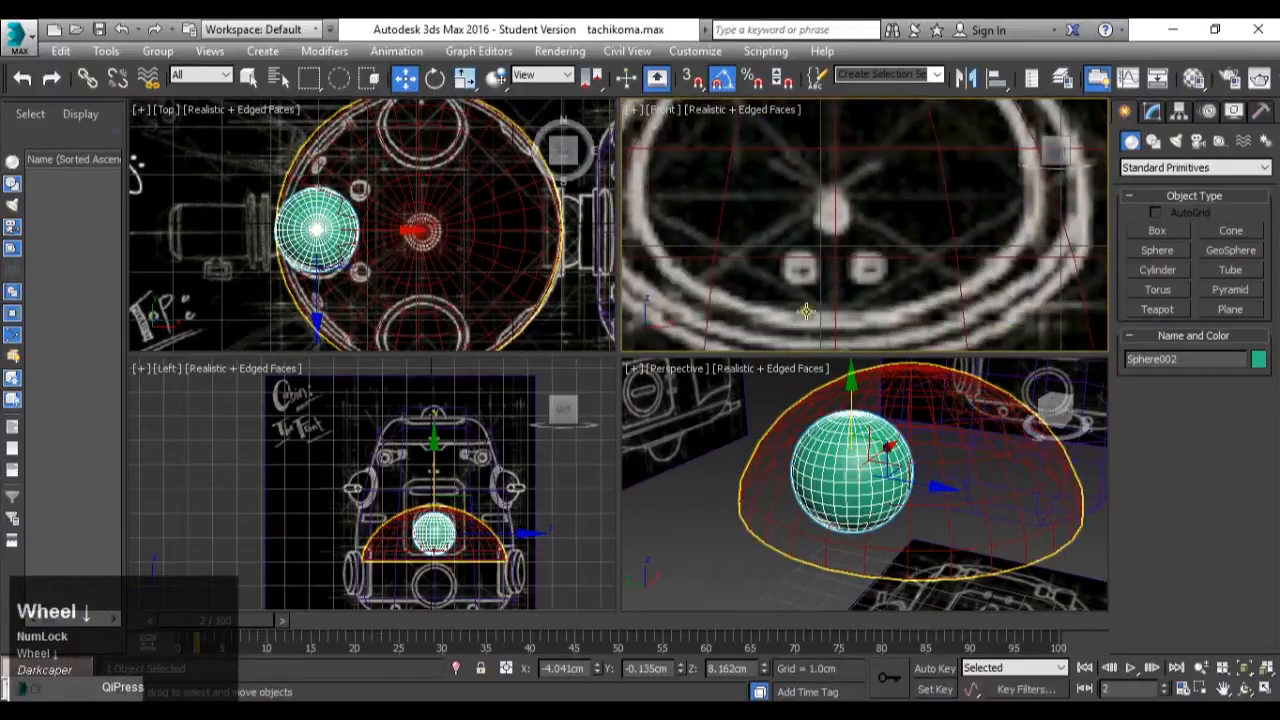
scroll(811, 380, down, 3)
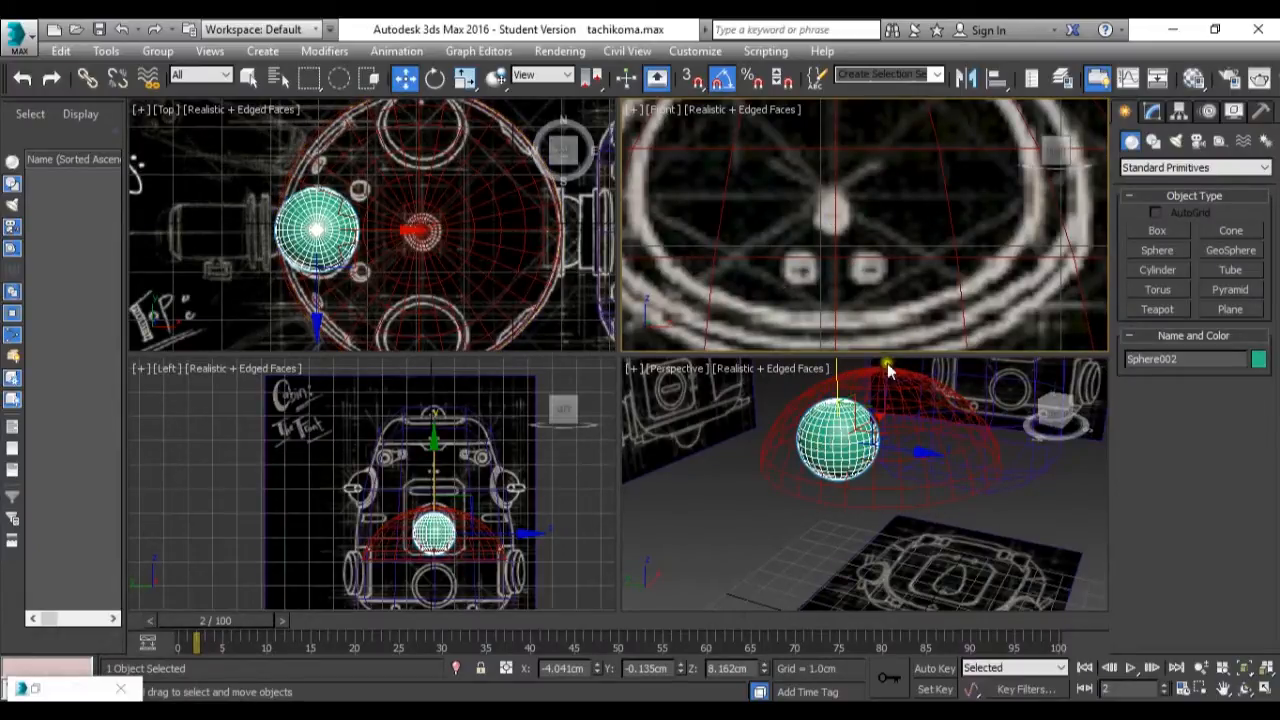
click(1160, 270)
scroll(851, 214, up, 2)
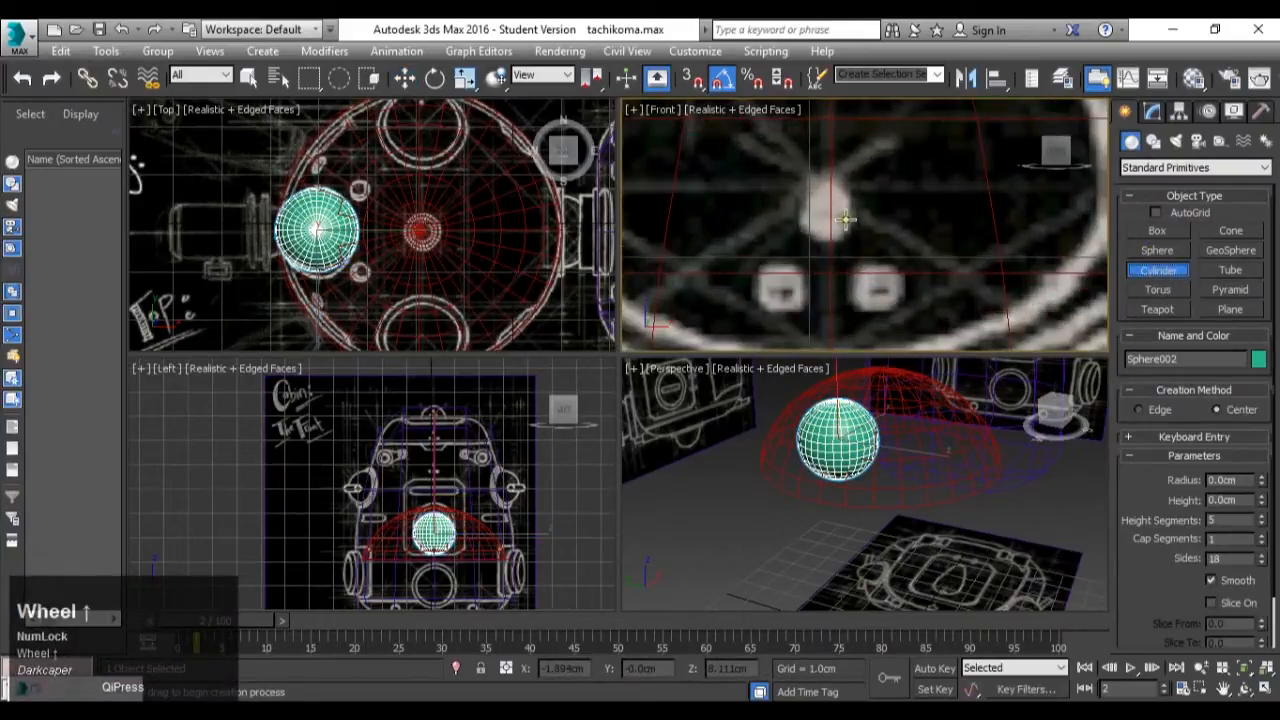
middle_drag(851, 212, 855, 235)
drag(838, 229, 849, 256)
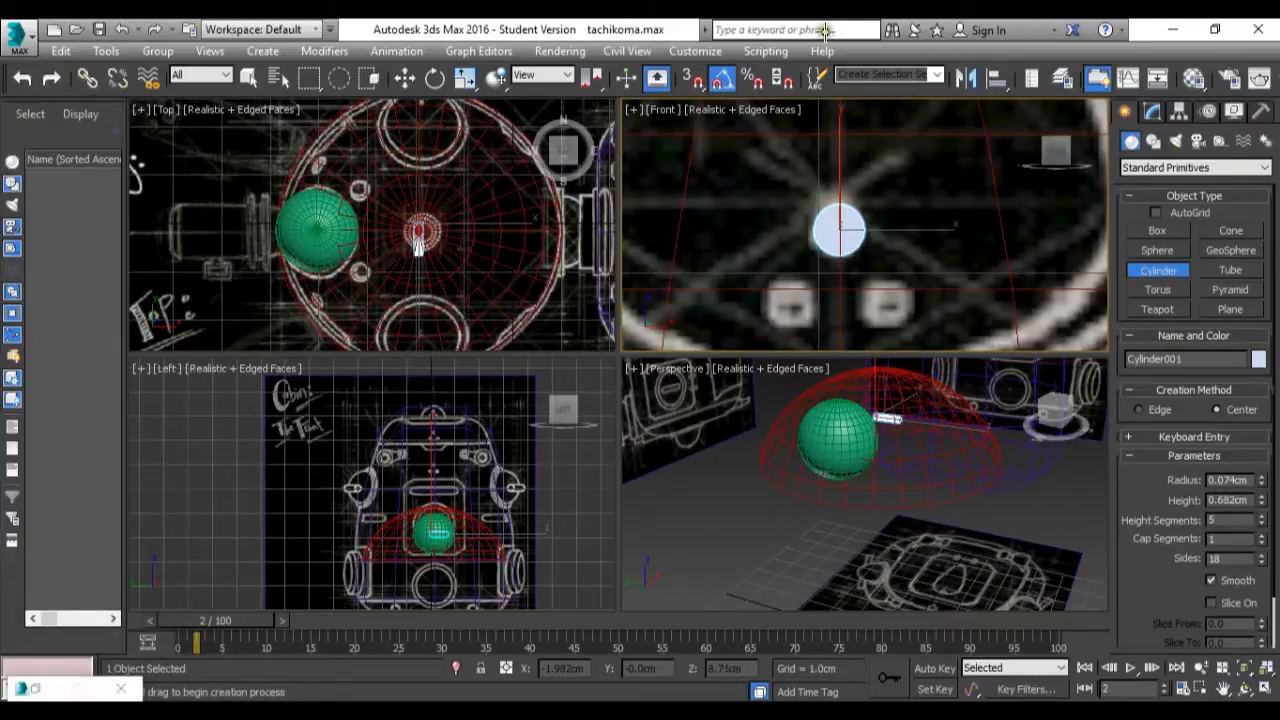
click(826, 50)
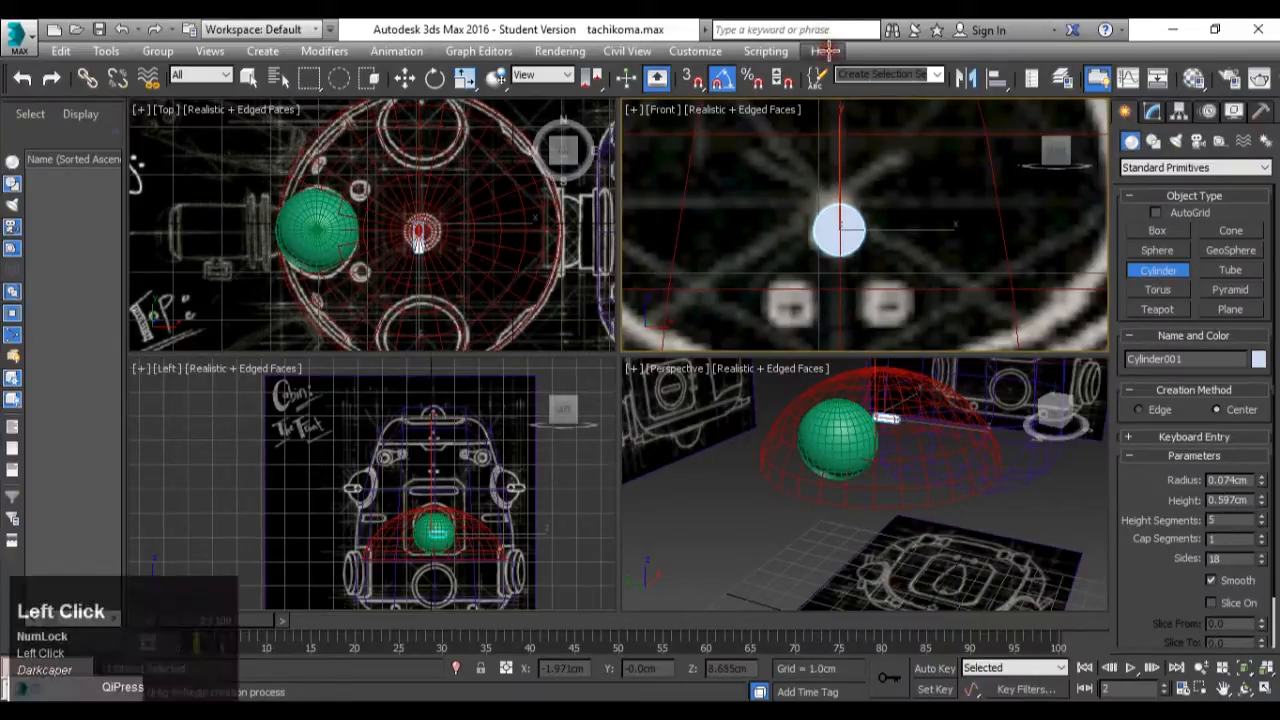
scroll(808, 241, down, 2)
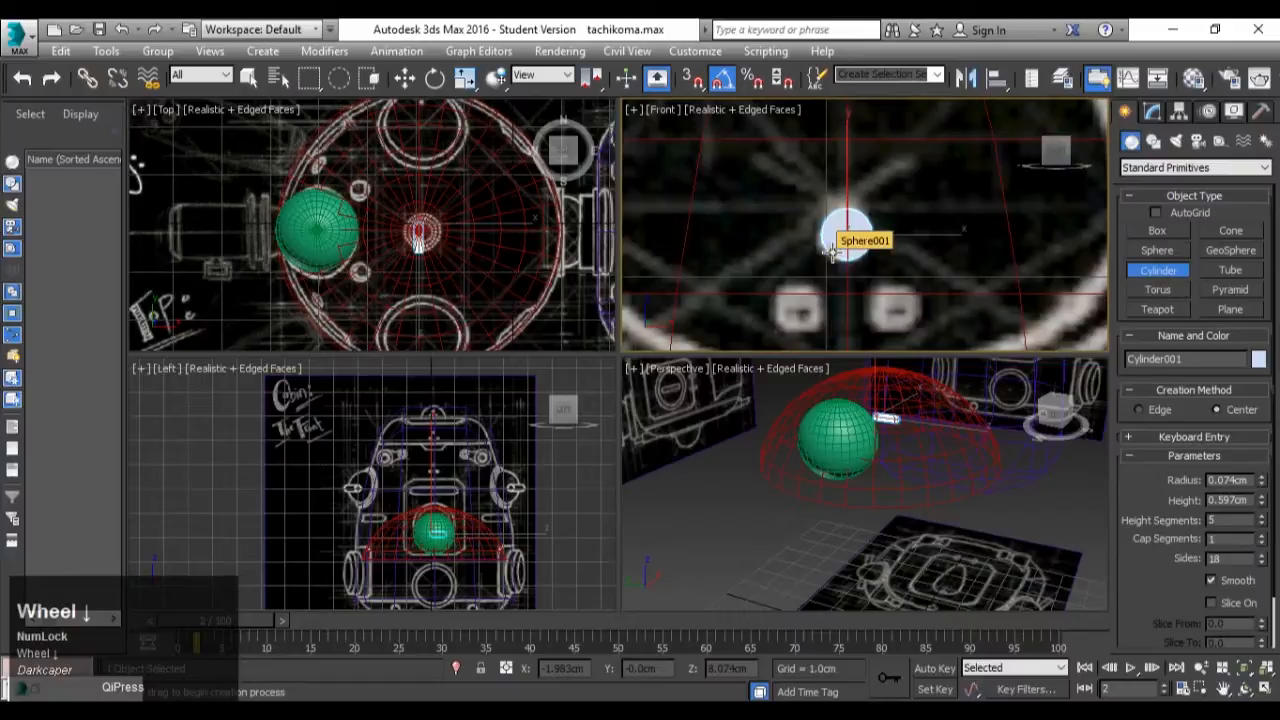
Copy the cylinder onto the two lower dots of the side eye in the Front view.
key(w)
shift+drag(879, 209, 848, 305)
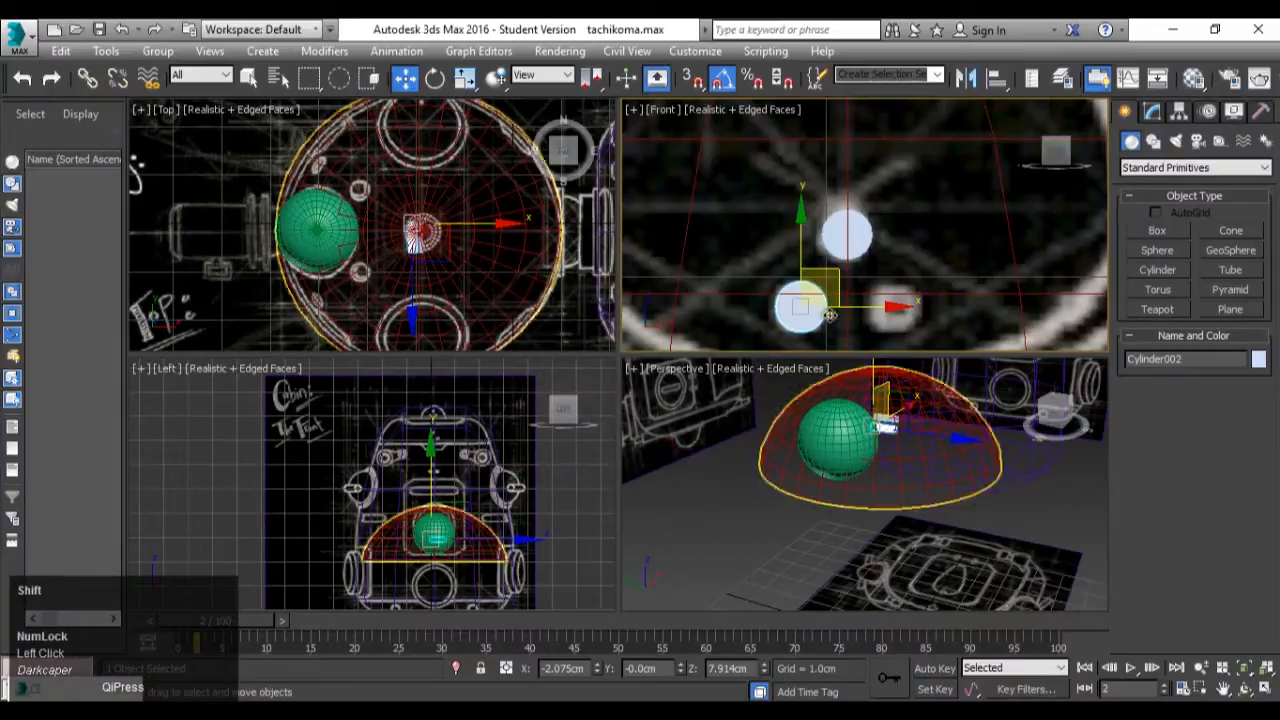
shift+drag(842, 324, 934, 330)
click(714, 448)
click(860, 460)
Try converting the last cylinder copy to an Editable Poly for attaching, and undo back to the single original cylinder.
scroll(891, 477, up, 2)
alt+middle_drag(891, 477, 880, 450)
scroll(880, 450, up, 5)
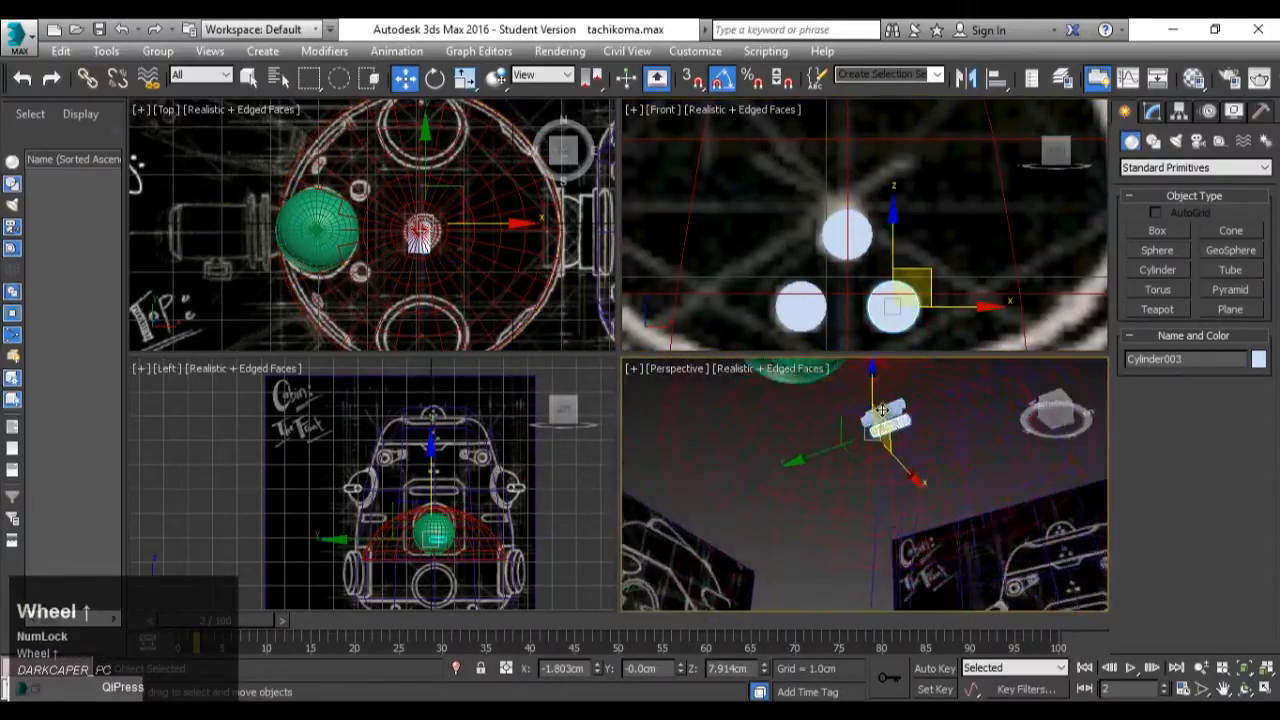
right_click(907, 436)
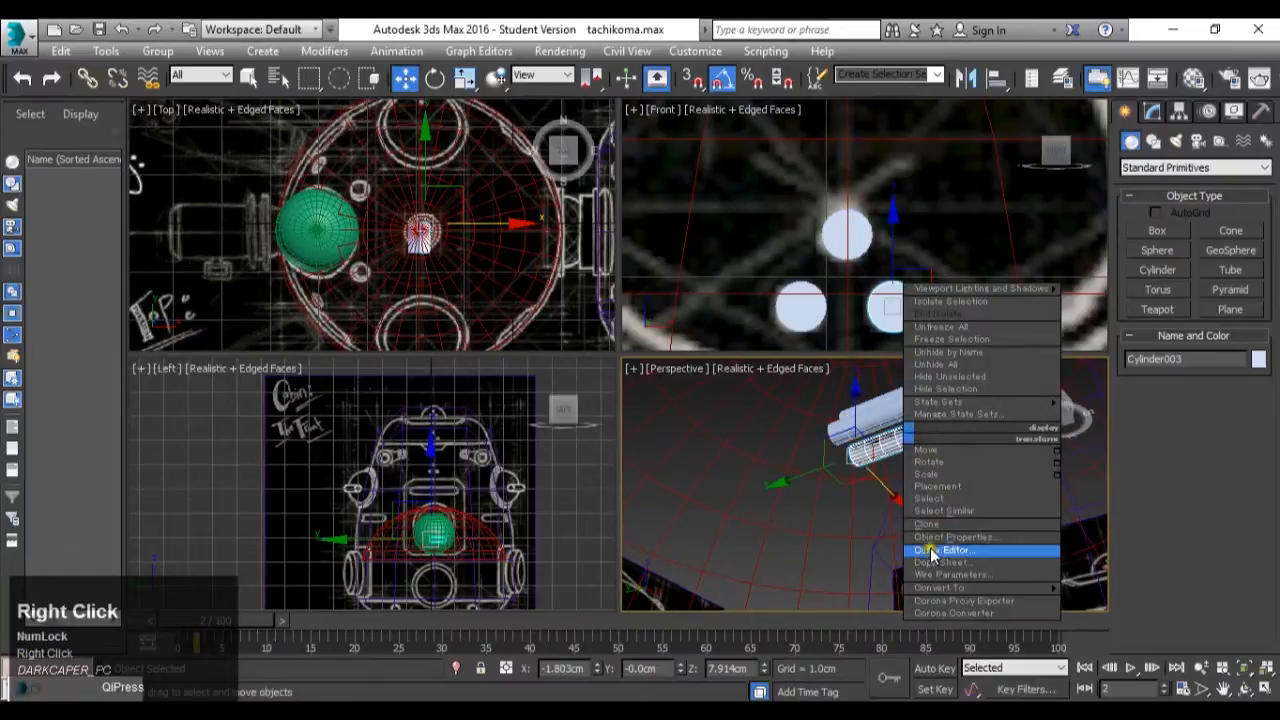
mouse_move(1045, 595)
click(1125, 599)
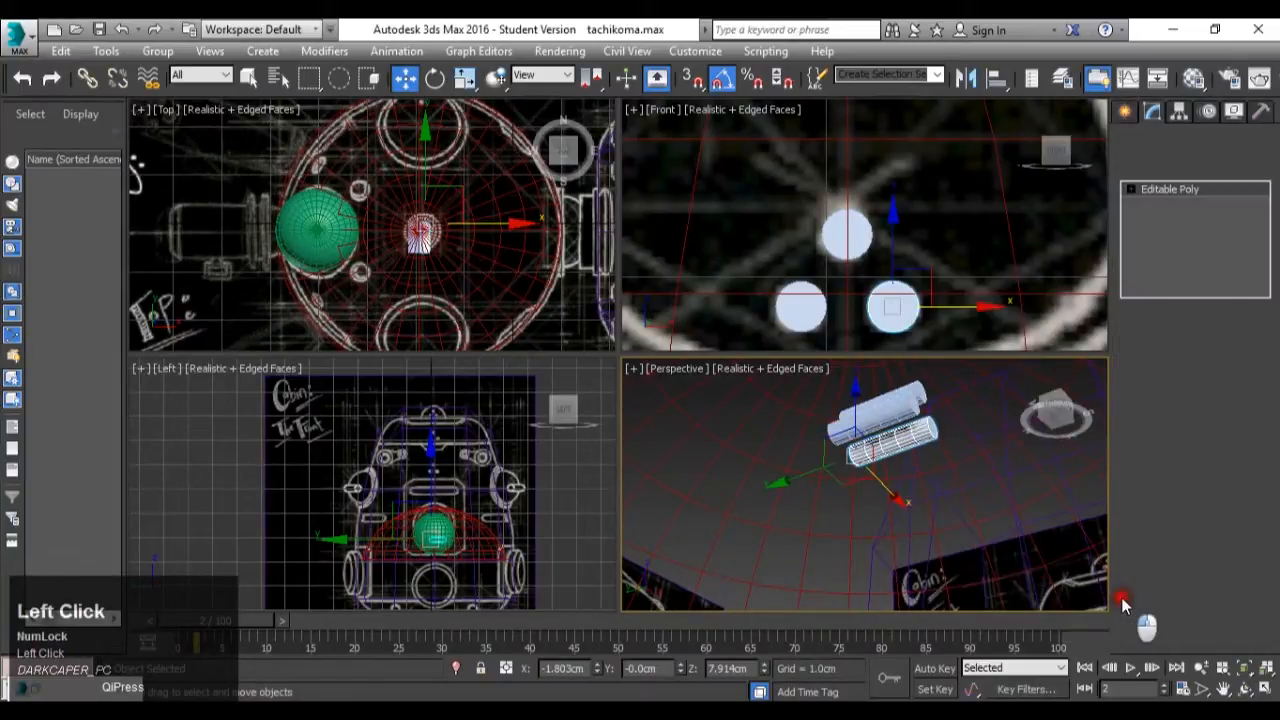
scroll(1176, 480, down, 5)
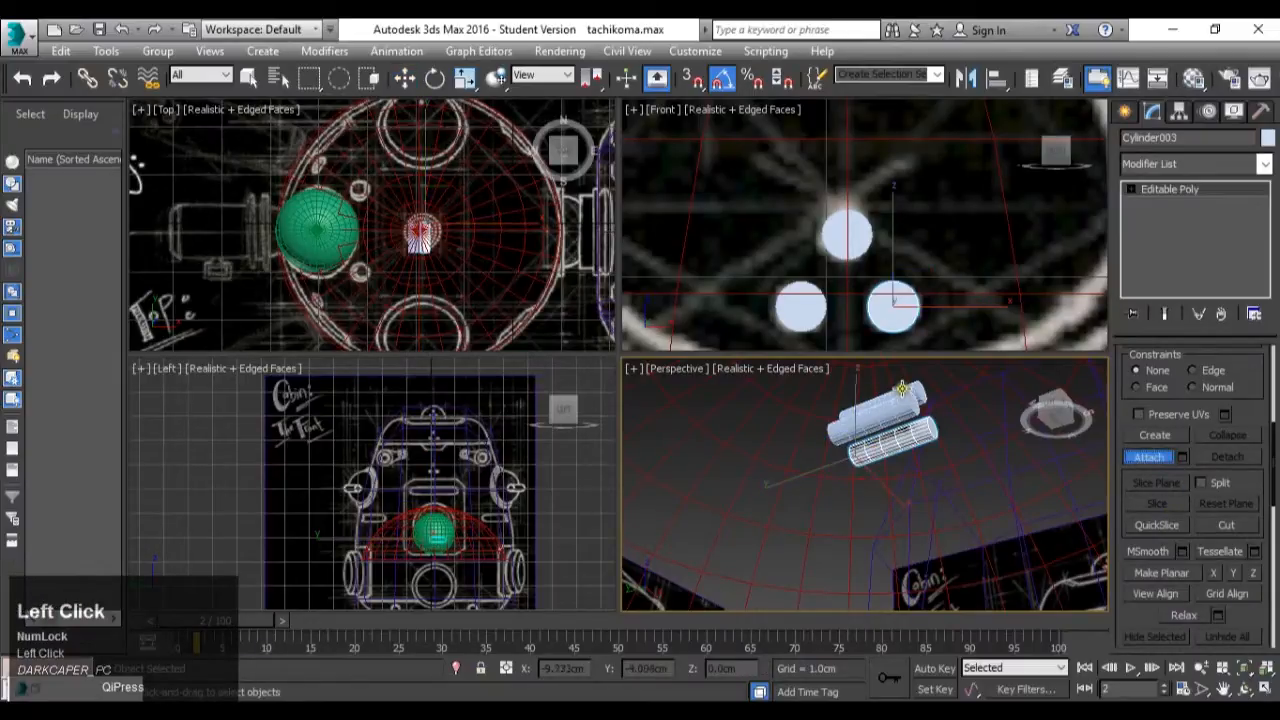
key(ctrl+z)
key(ctrl+z)
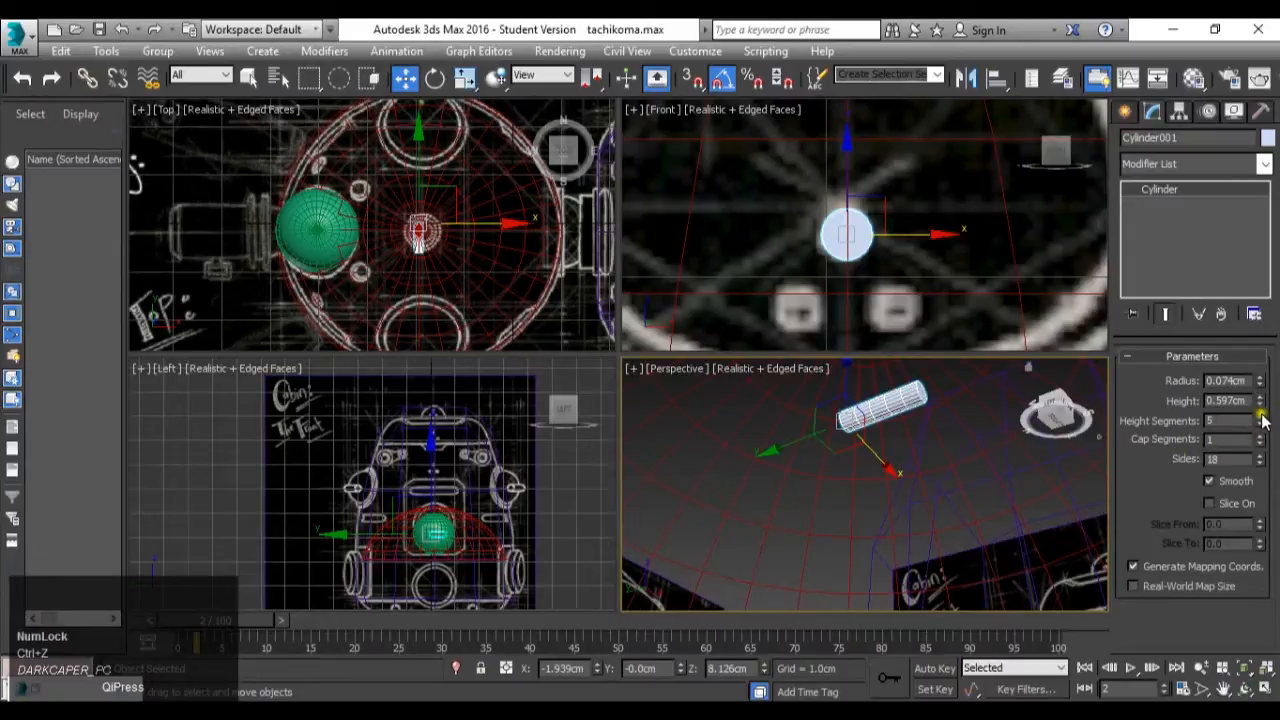
Reduce the cylinder's height segments to 1 and copy it onto the eye's two lower dots in the Front view.
right_click(1260, 421)
middle_click(891, 200)
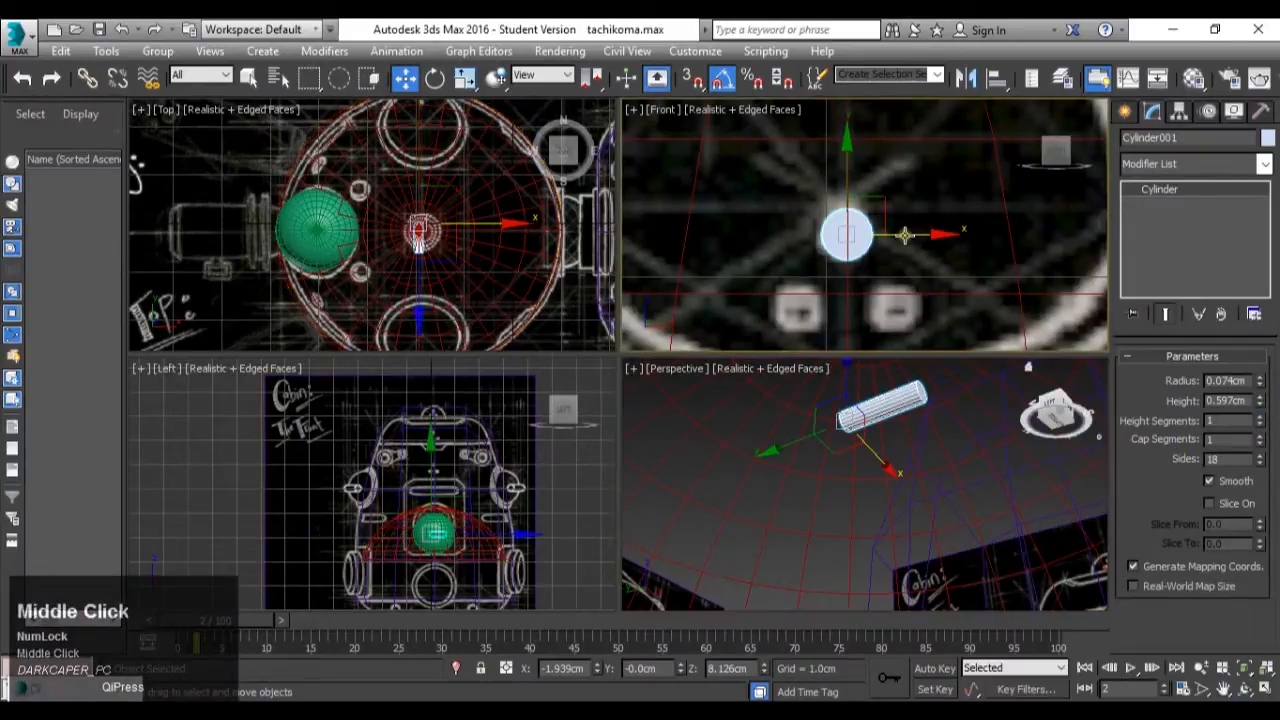
mouse_move(891, 200)
shift+mouse_down()
mouse_move(829, 287)
mouse_move(840, 278)
mouse_move(913, 320)
mouse_move(948, 321)
shift+mouse_up()
click(642, 447)
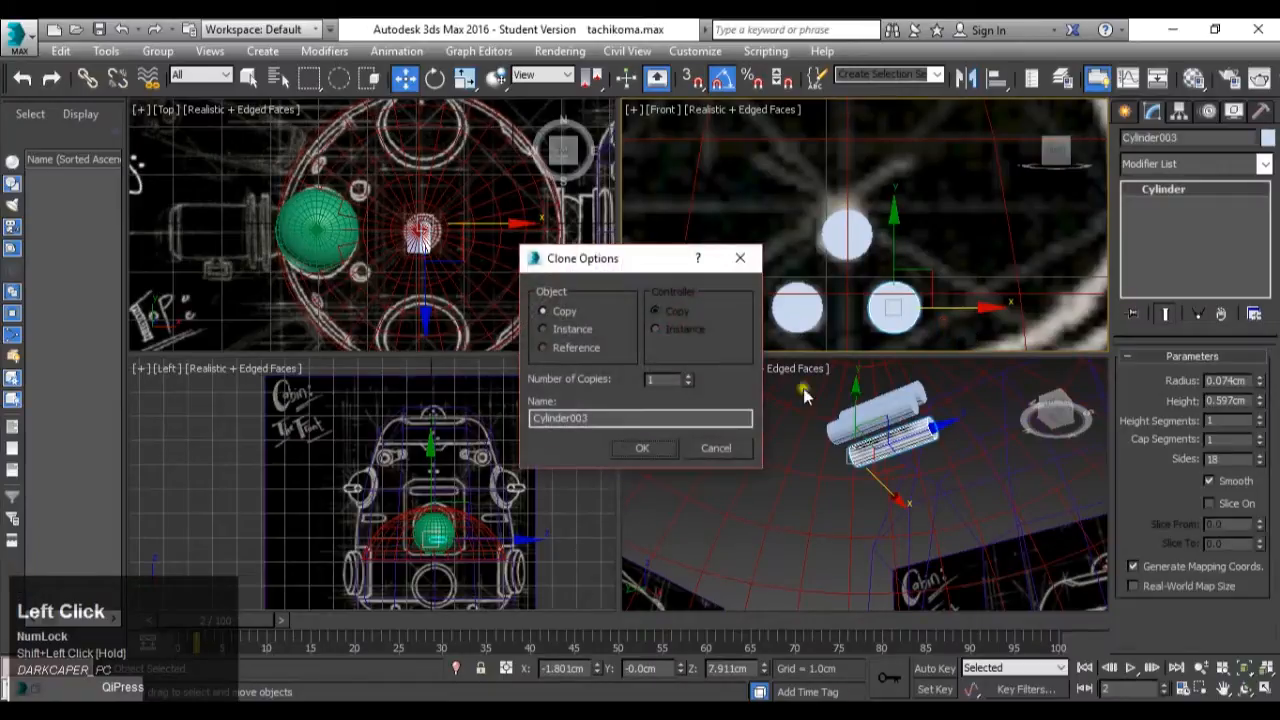
click(668, 448)
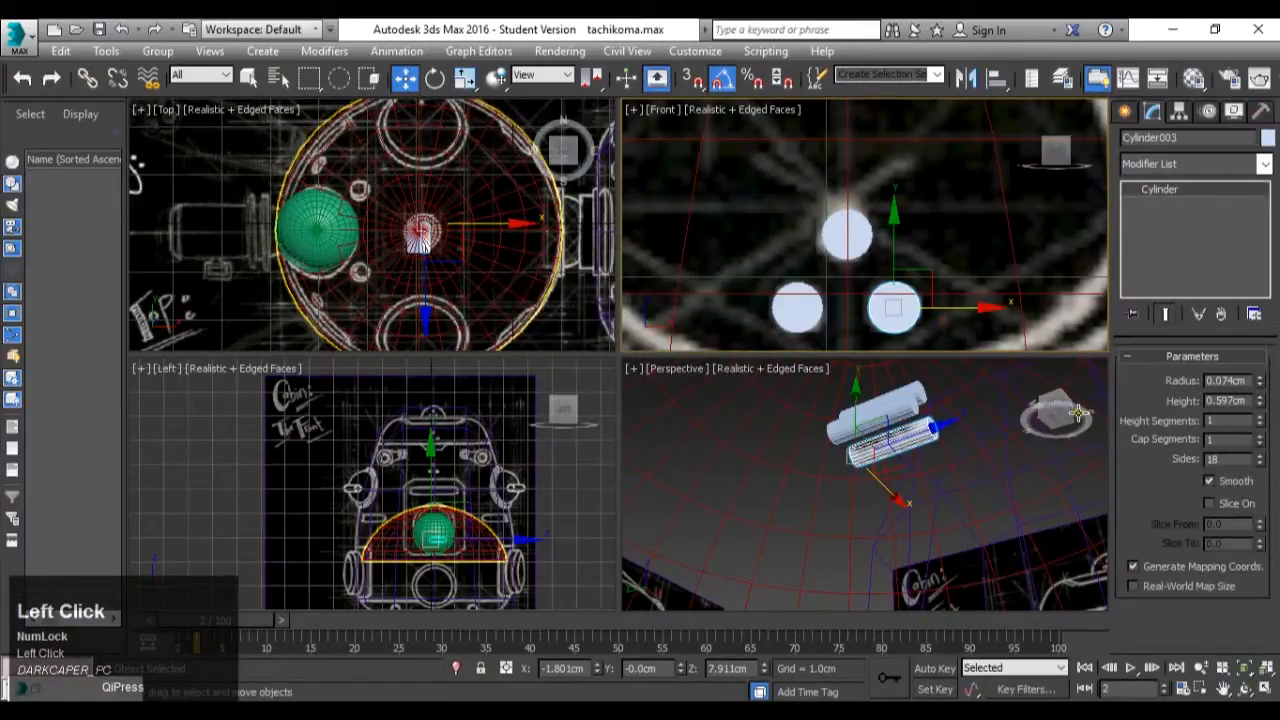
Convert the last cylinder copy to an Editable Poly and attach the other two cylinders to it.
right_click(913, 427)
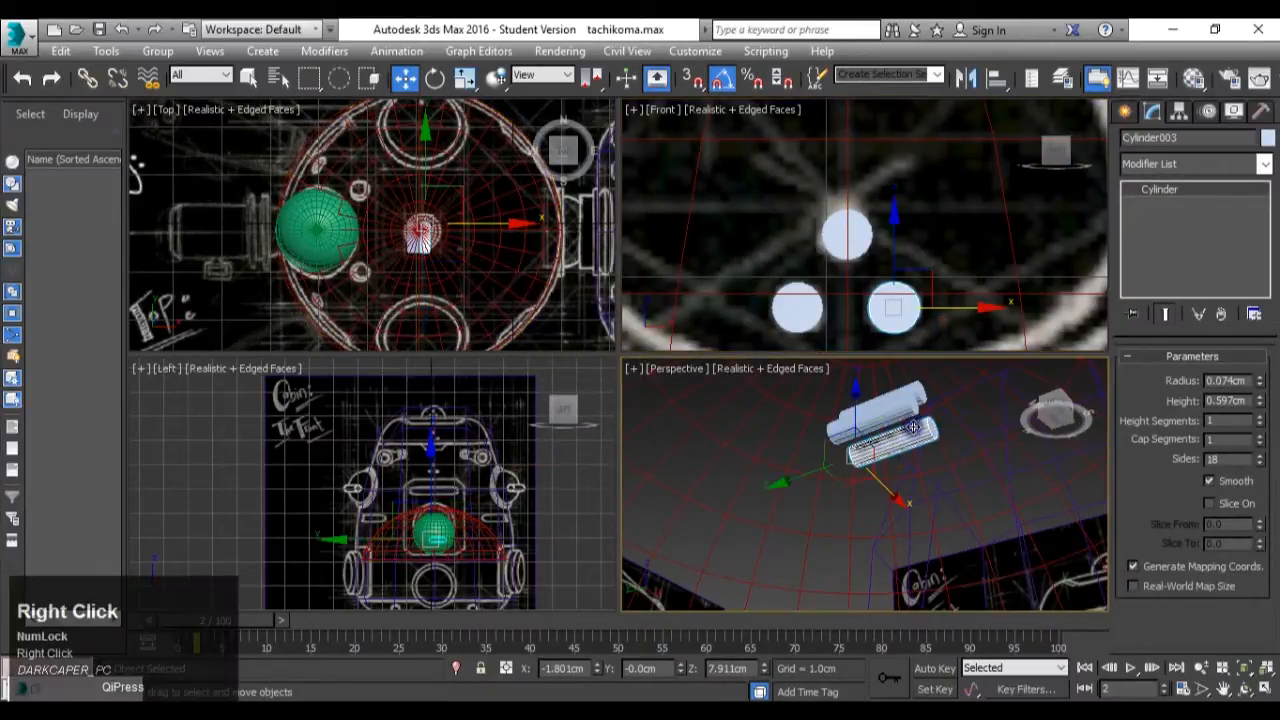
right_click(919, 438)
mouse_move(1035, 595)
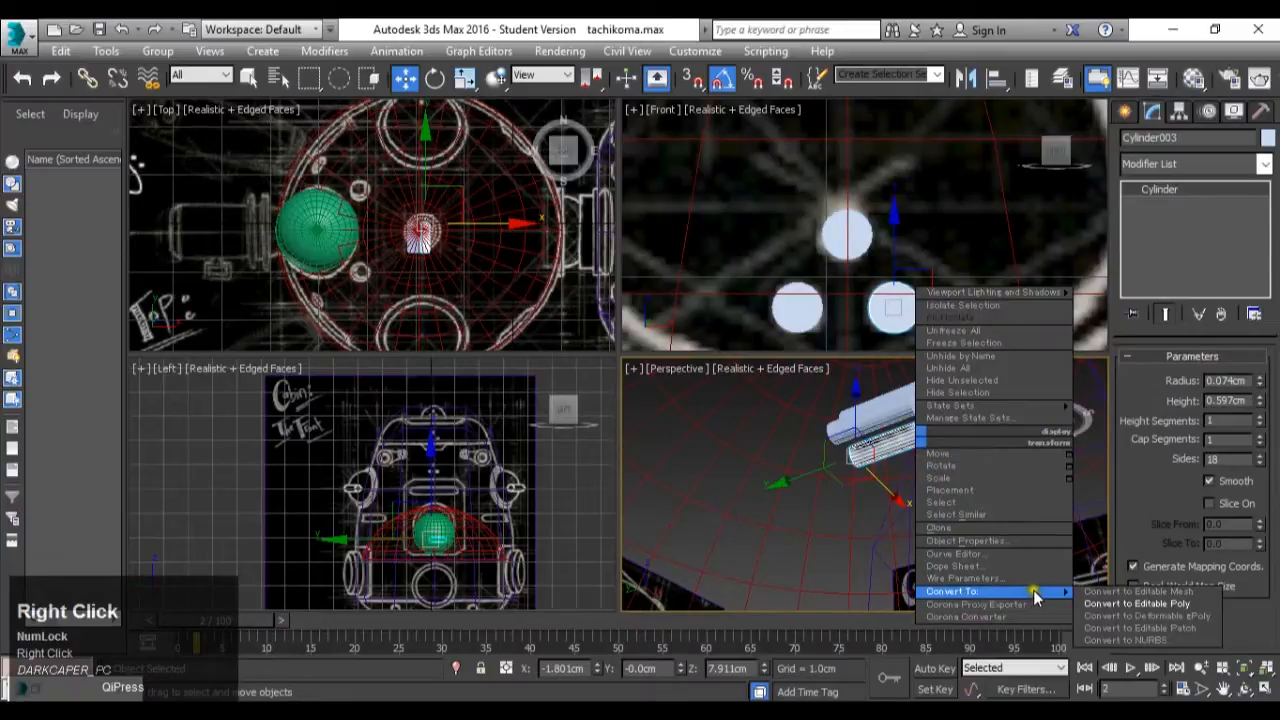
click(1124, 604)
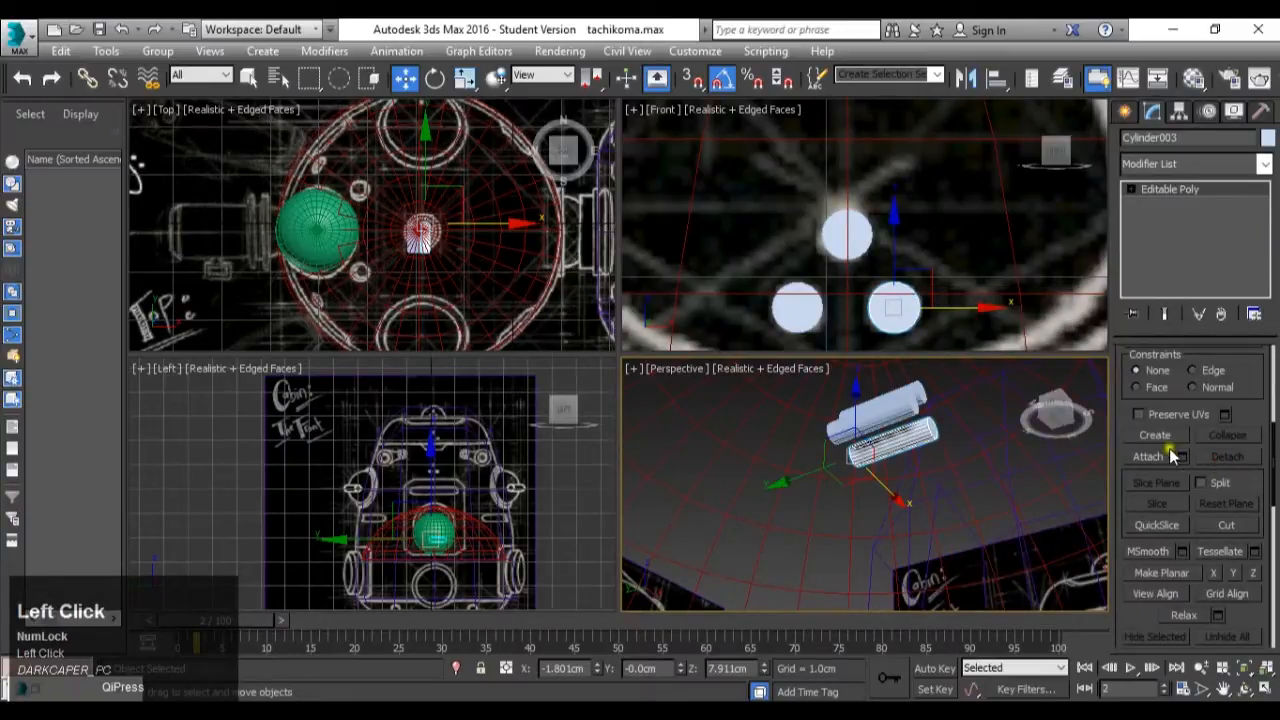
click(1150, 456)
click(905, 396)
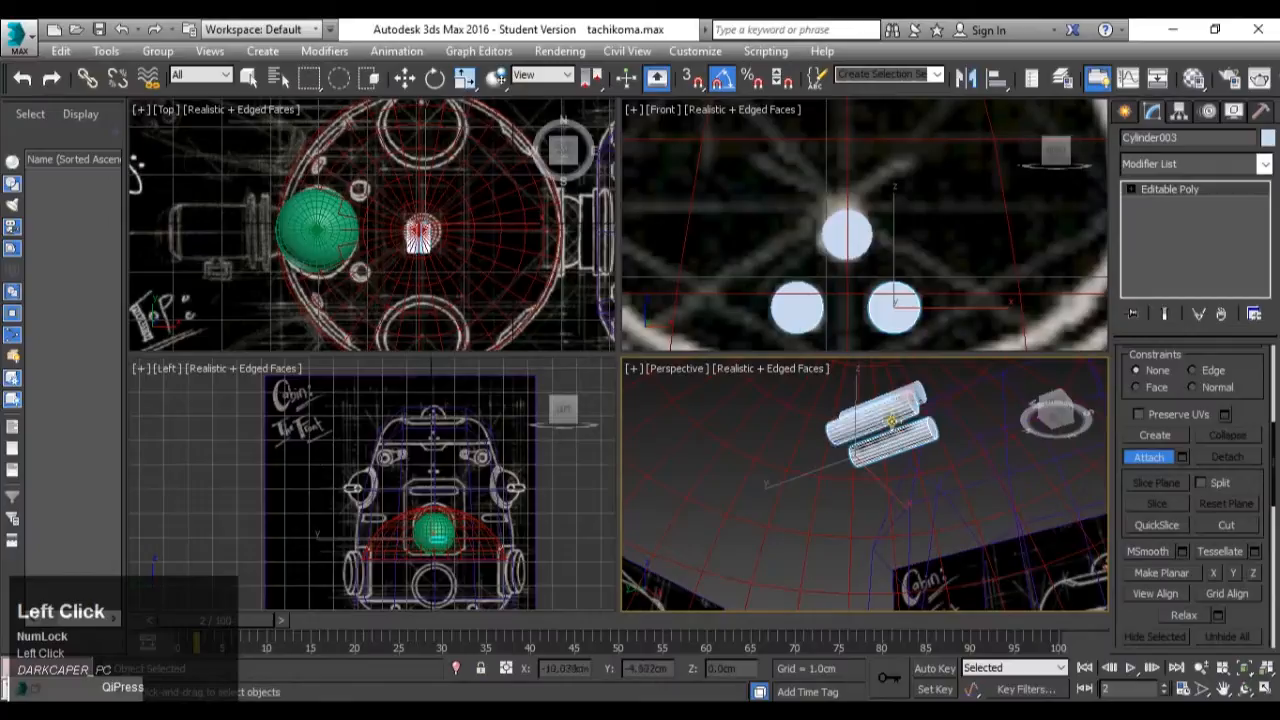
click(1055, 412)
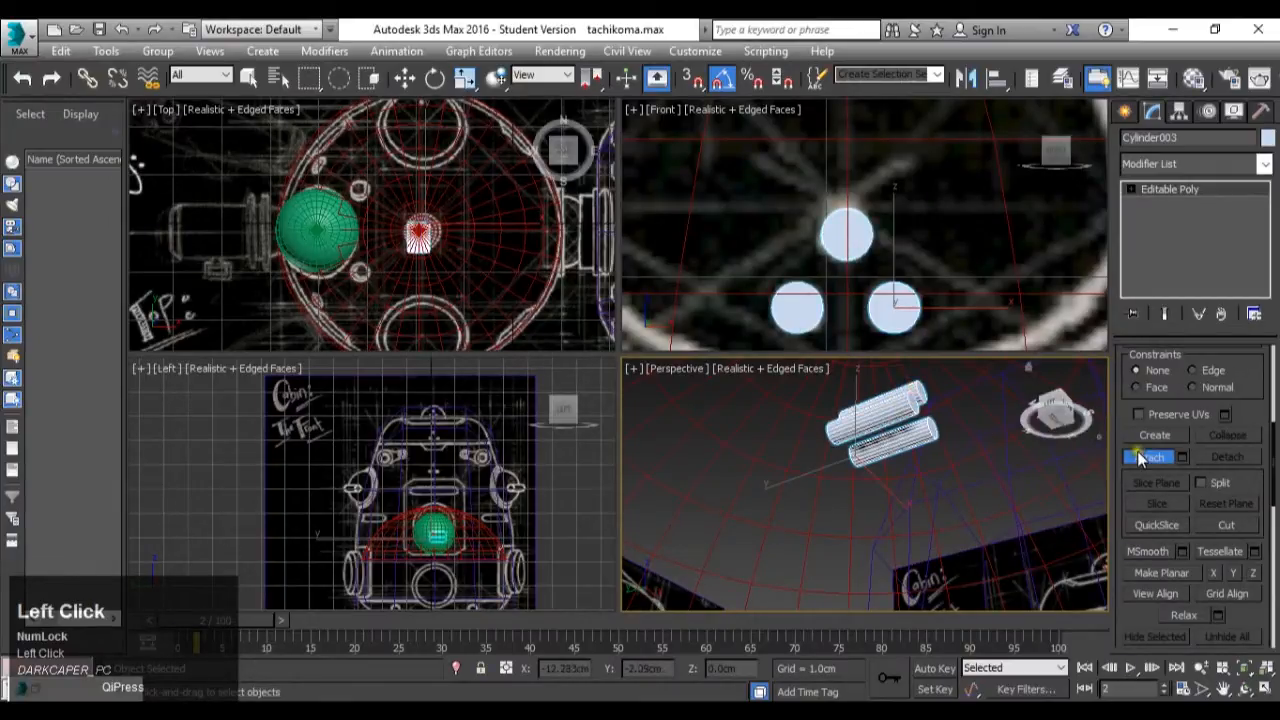
click(1145, 456)
Move the joined cylinders along X to about -4.7 cm, at the outer side of the eye sphere.
scroll(875, 307, down, 5)
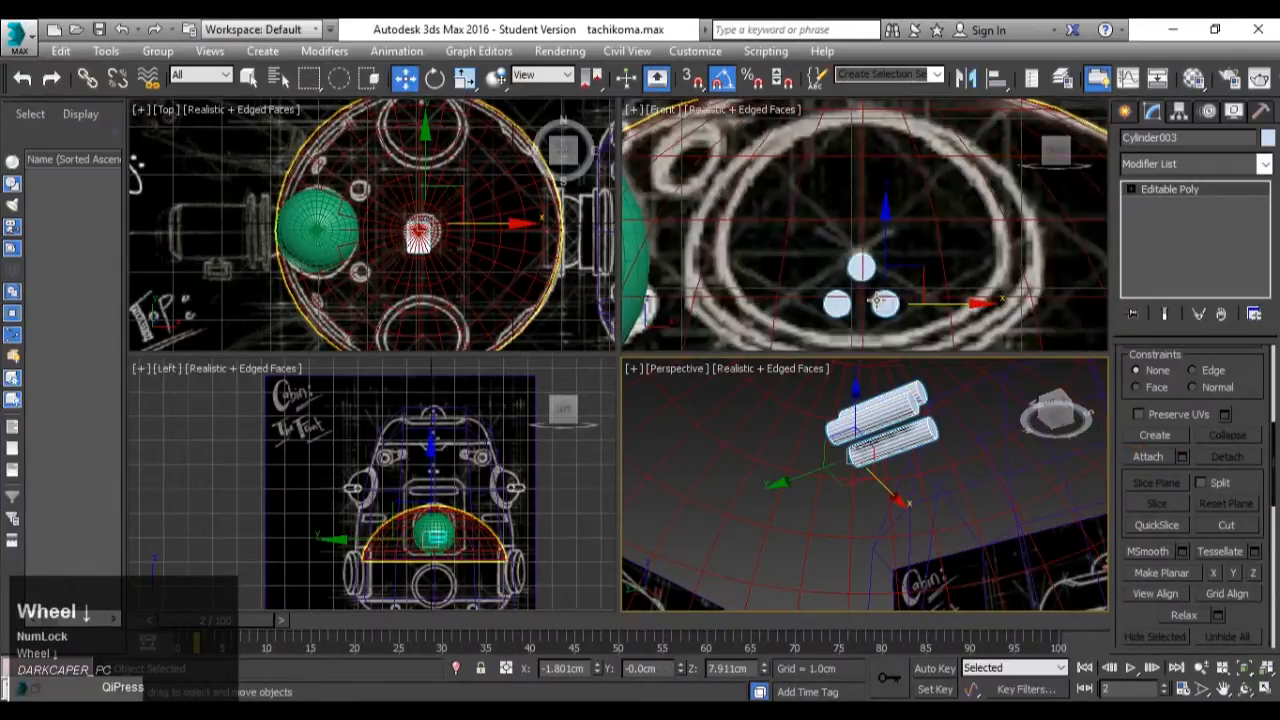
scroll(878, 302, up, 3)
scroll(876, 299, down, 2)
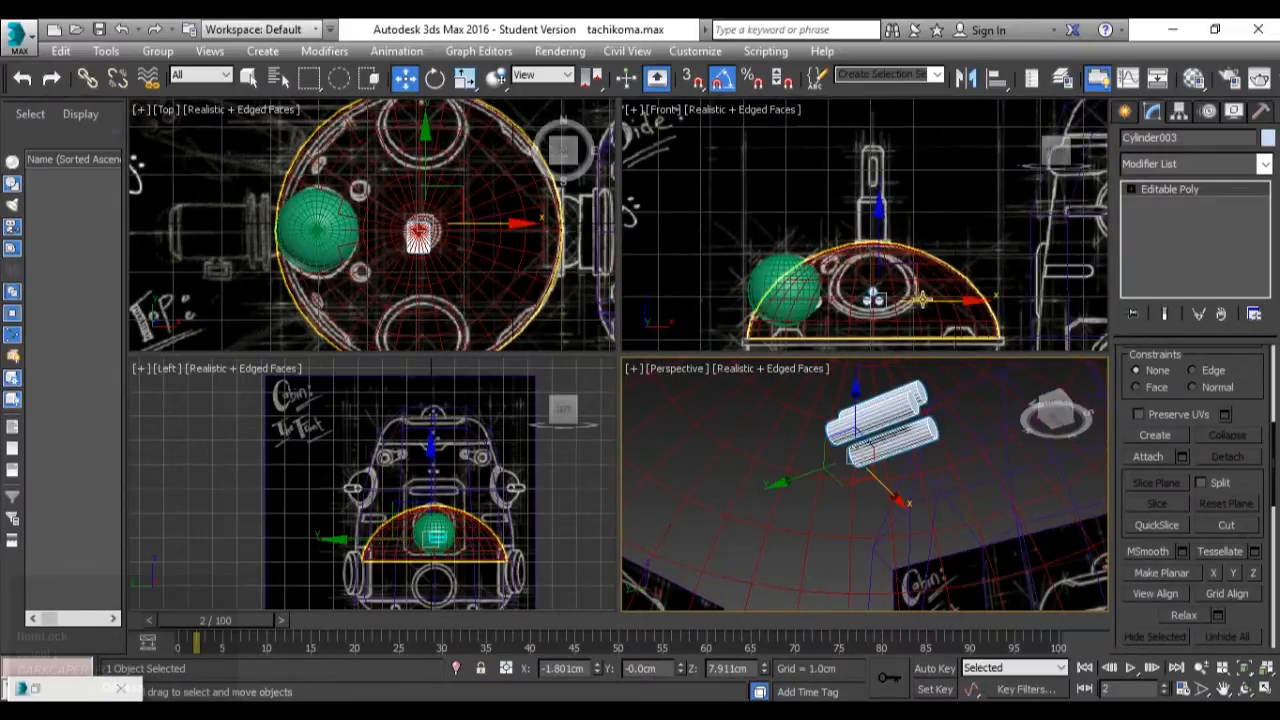
drag(913, 298, 800, 274)
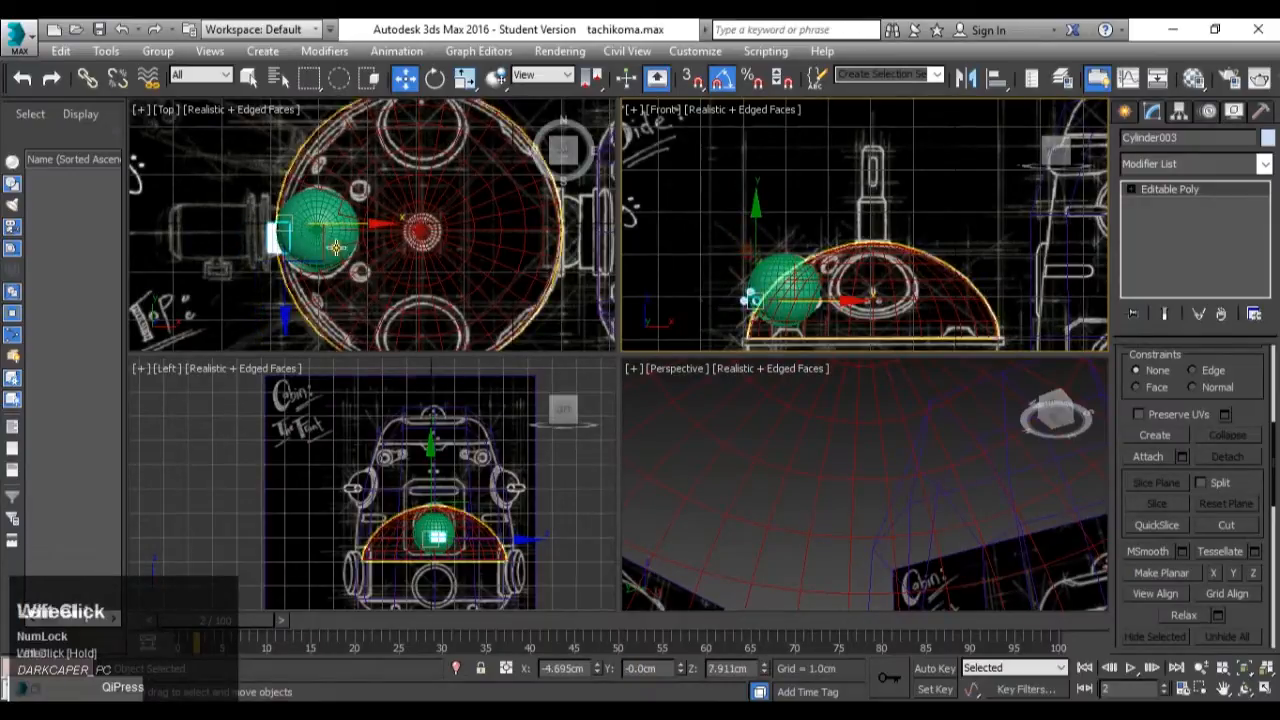
Rotate the joined cylinders 90 degrees in the Top view so they point outward from the eye sphere.
scroll(288, 239, up, 2)
middle_drag(288, 239, 394, 283)
scroll(394, 283, up, 2)
key(e)
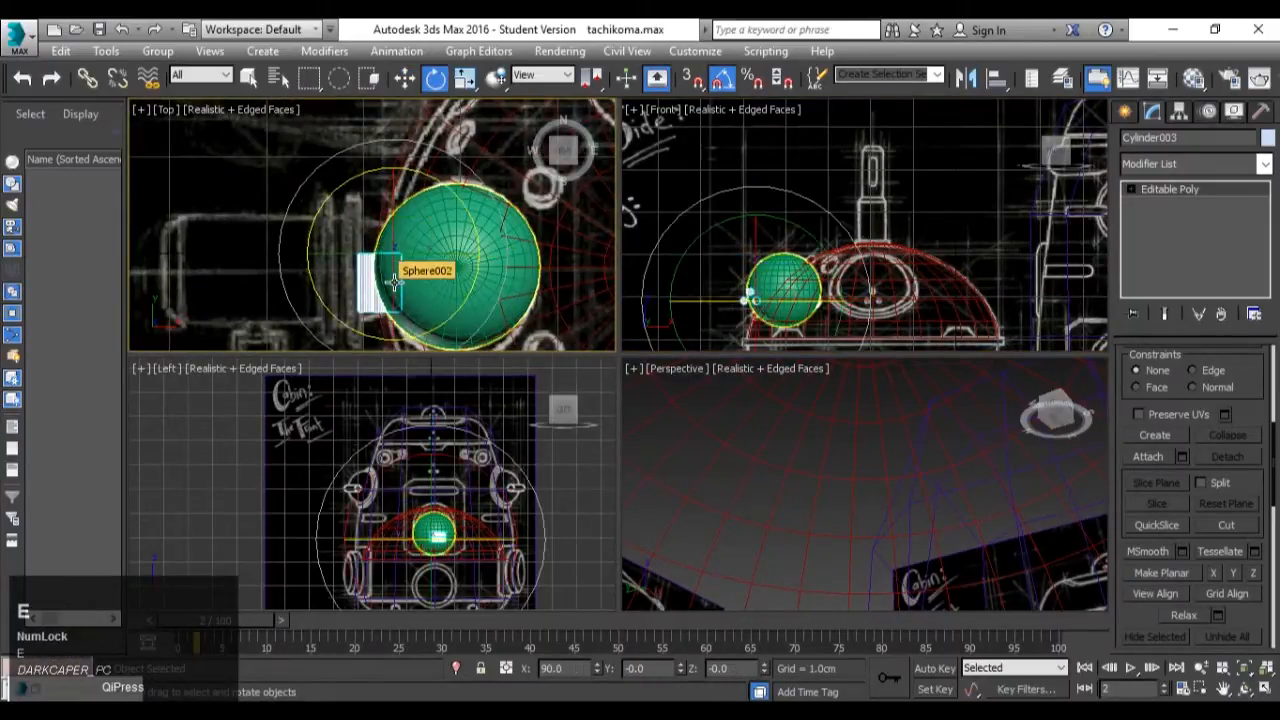
drag(462, 203, 478, 312)
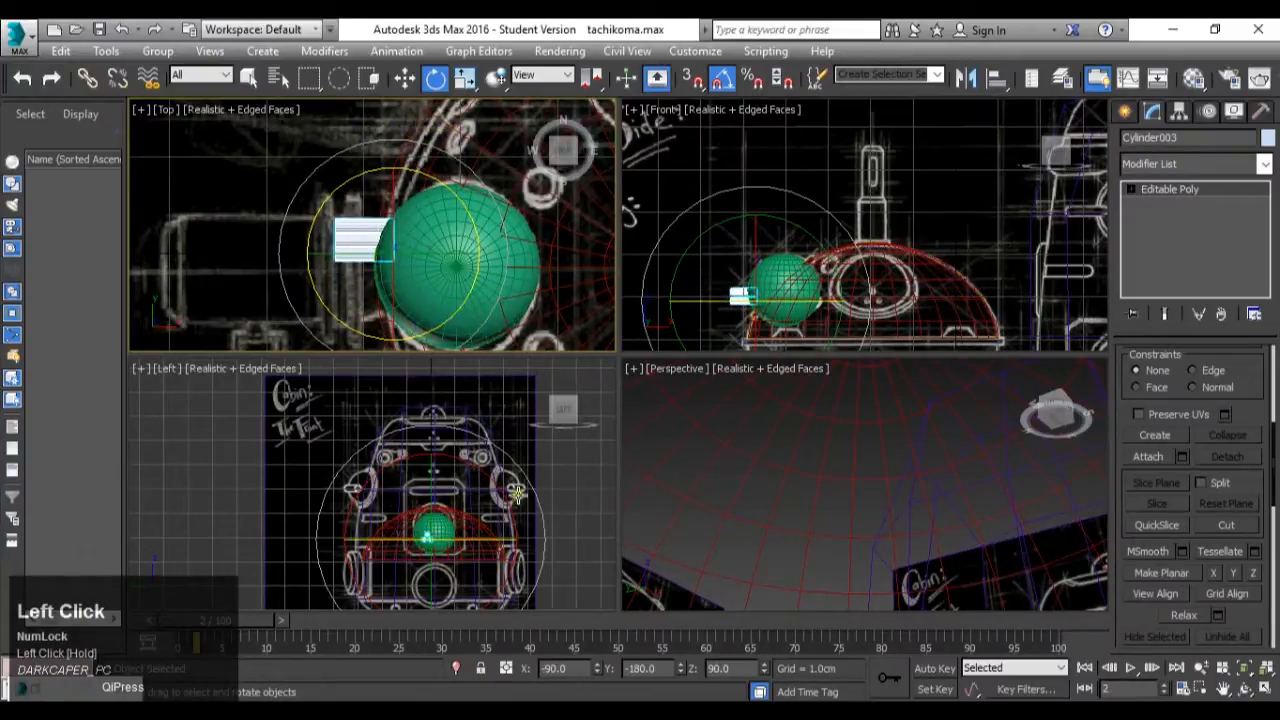
Assign the transparent 01 - Default material to the eye sphere and minimize the Material Editor.
scroll(407, 488, up, 4)
scroll(407, 488, down, 4)
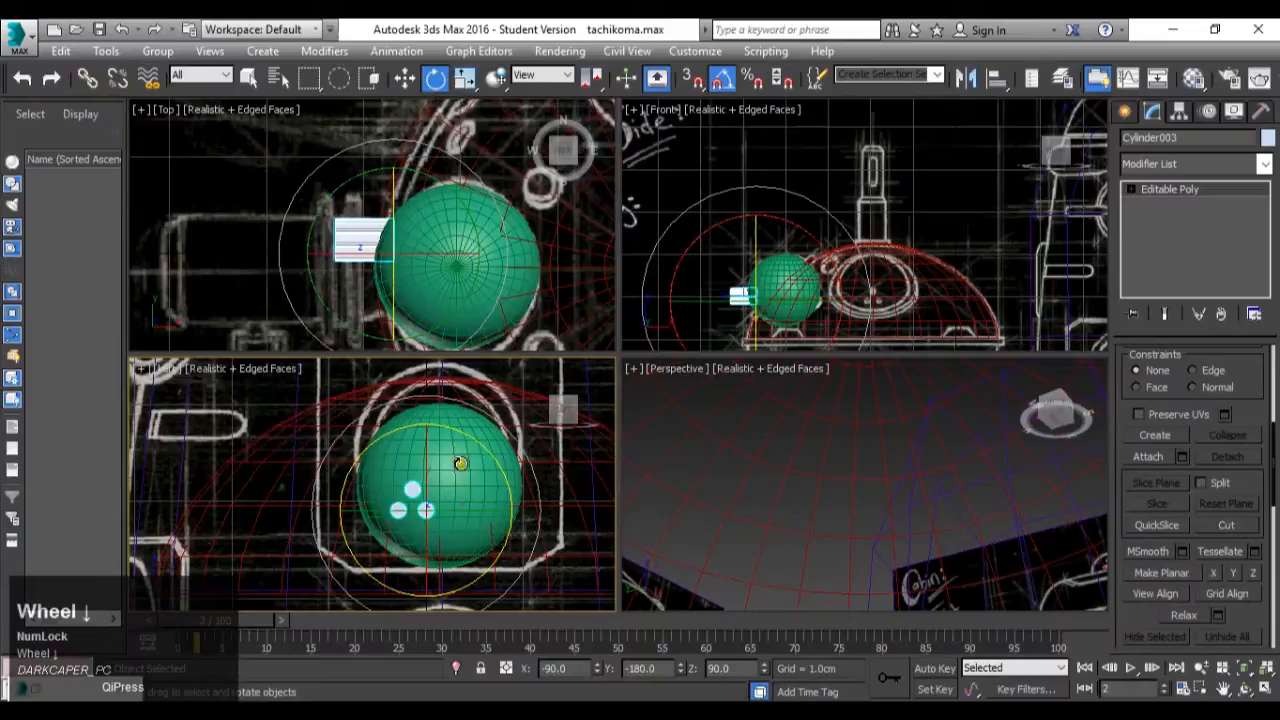
click(464, 438)
key(m)
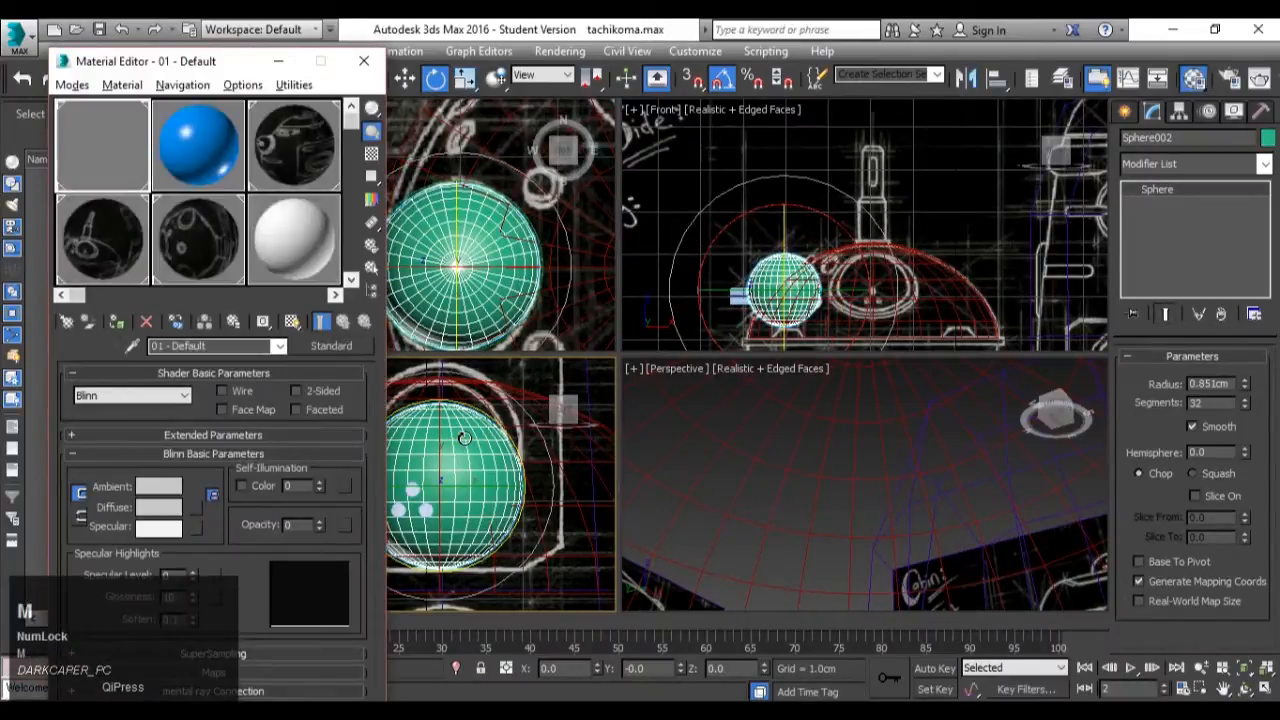
drag(404, 386, 457, 429)
click(287, 61)
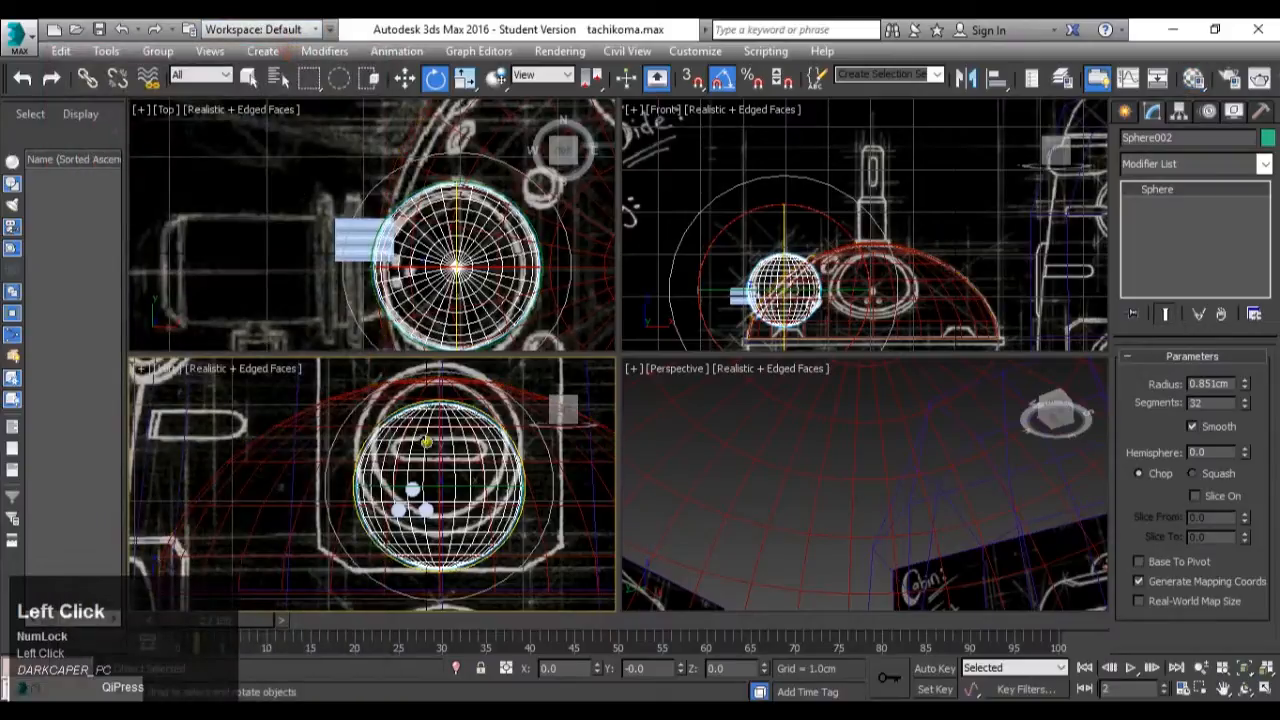
Shift the joined cylinders sideways in the Left view to about Y -0.26 cm, centring them on the eye sphere.
click(422, 510)
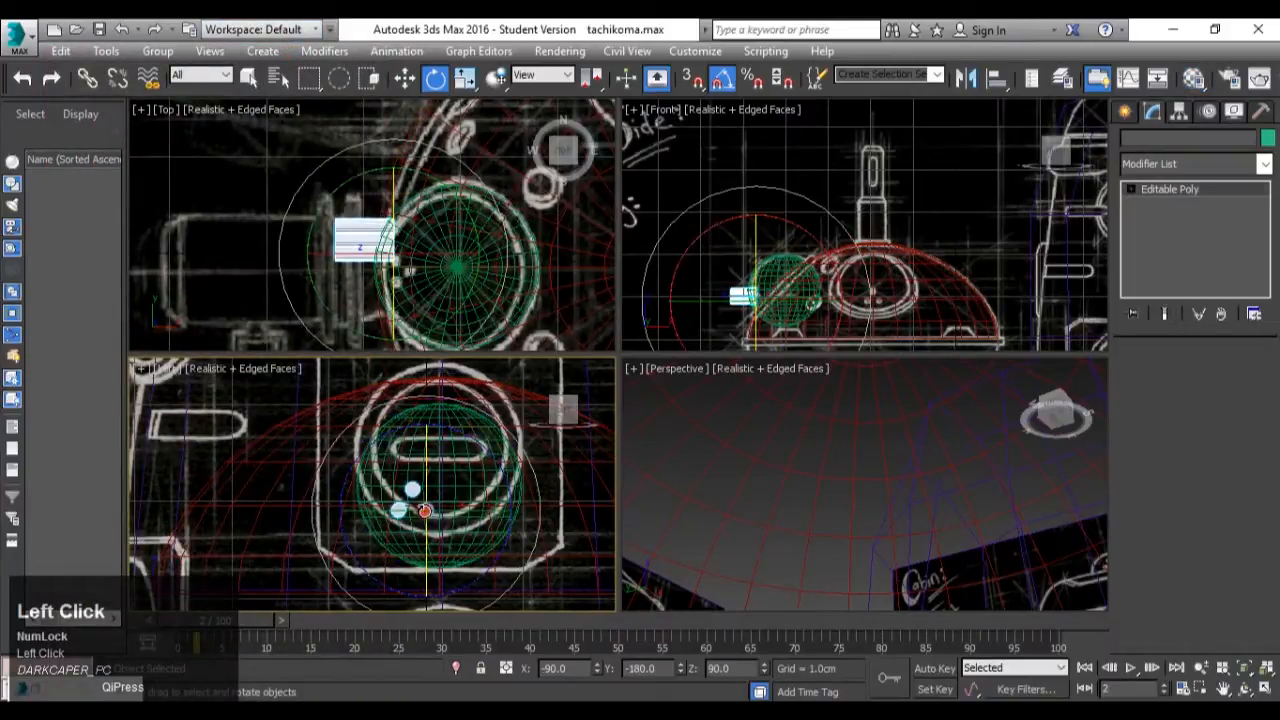
scroll(423, 511, down, 4)
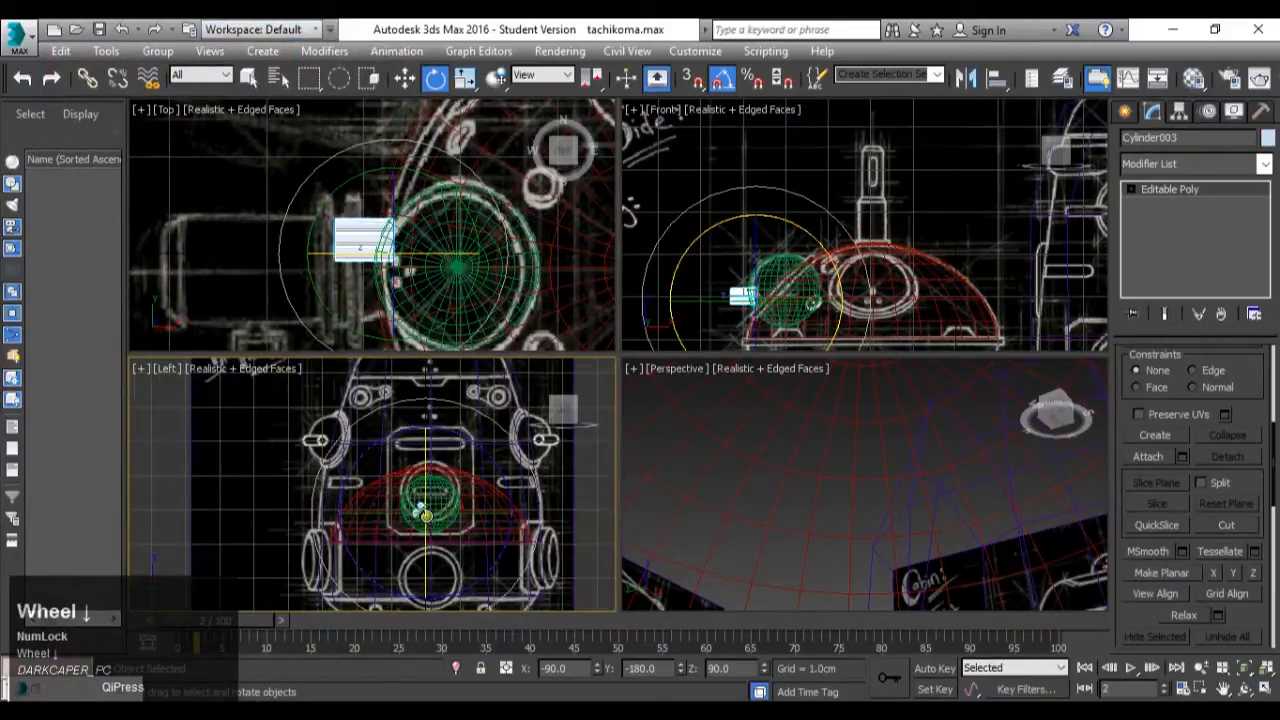
scroll(426, 515, up, 4)
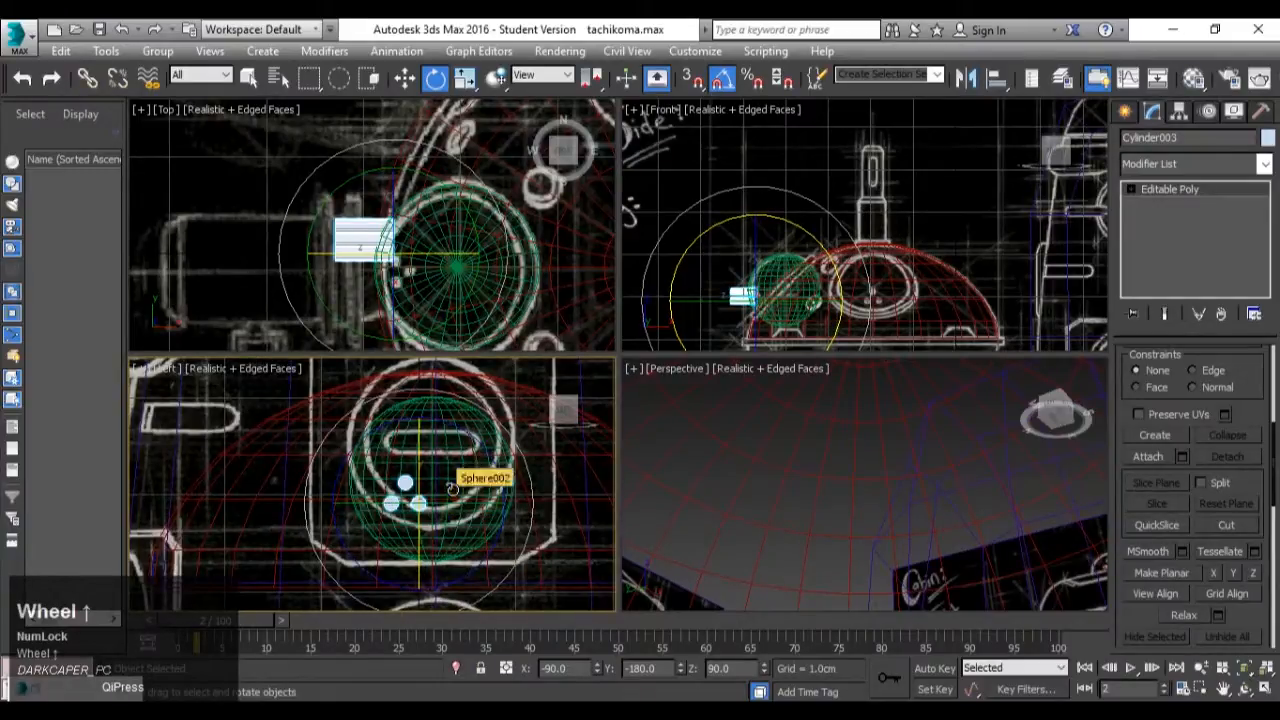
scroll(427, 484, up, 3)
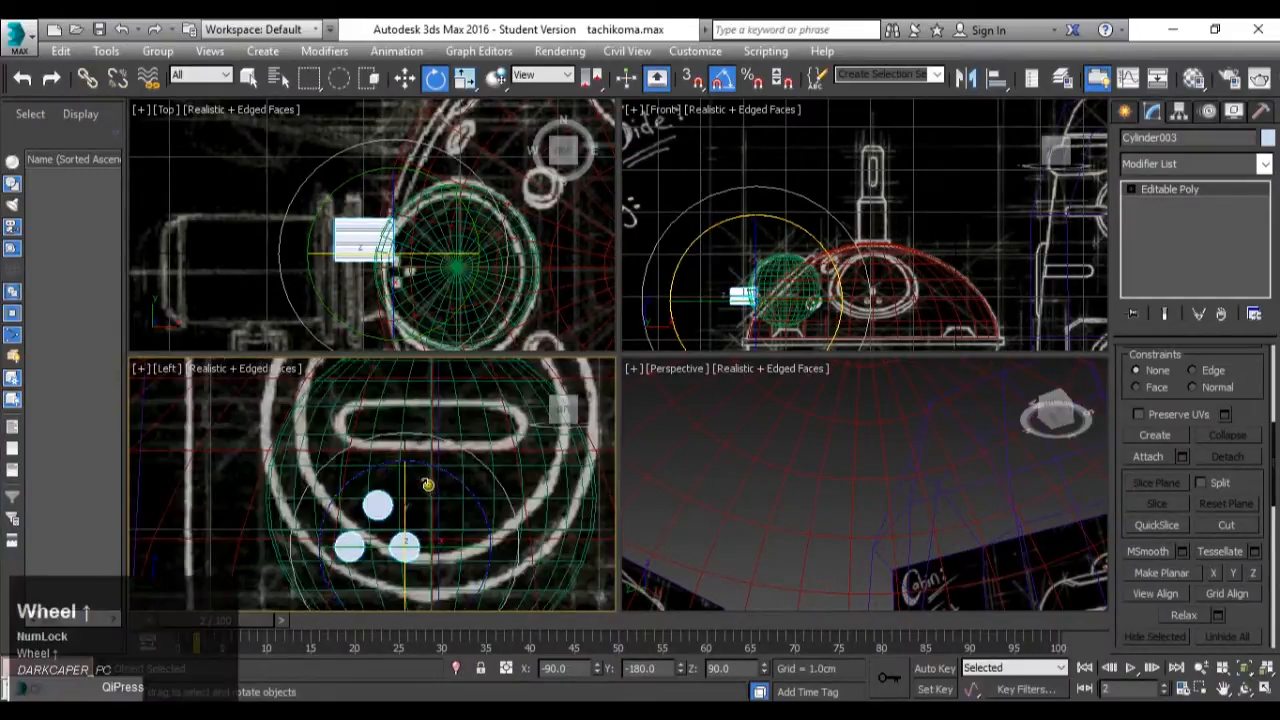
key(2)
scroll(423, 512, down, 4)
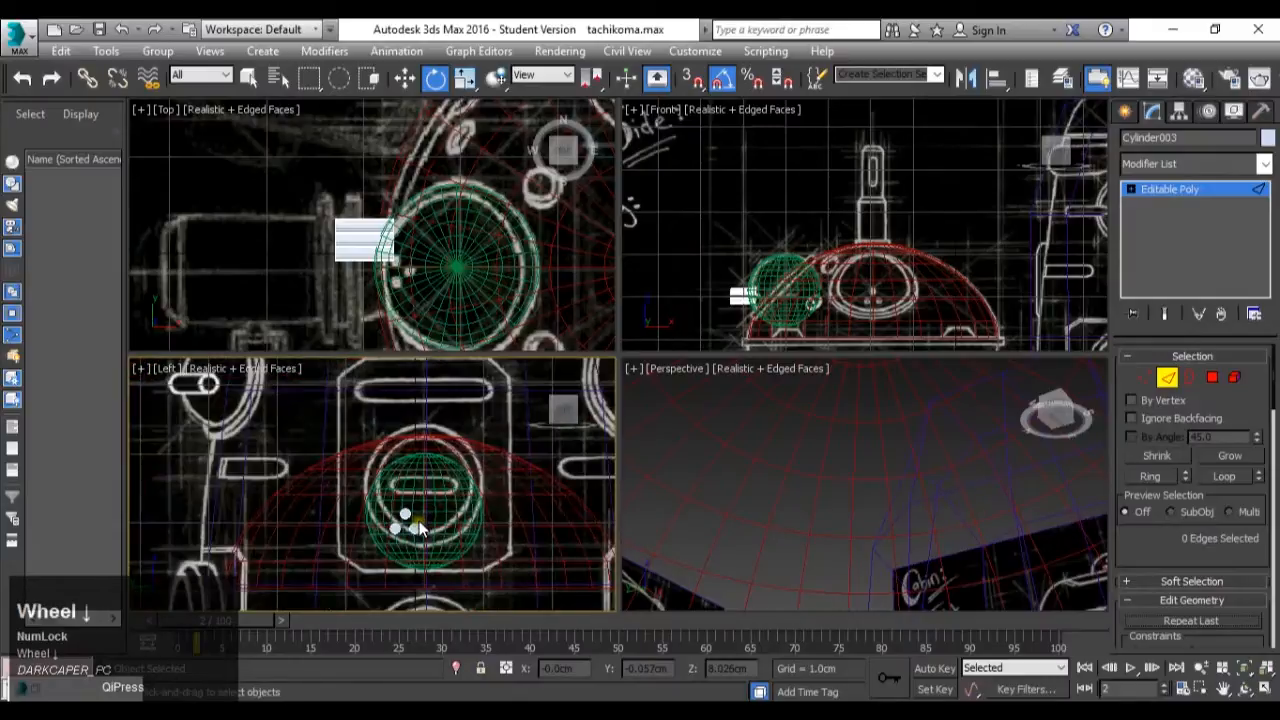
scroll(420, 530, up, 3)
key(w)
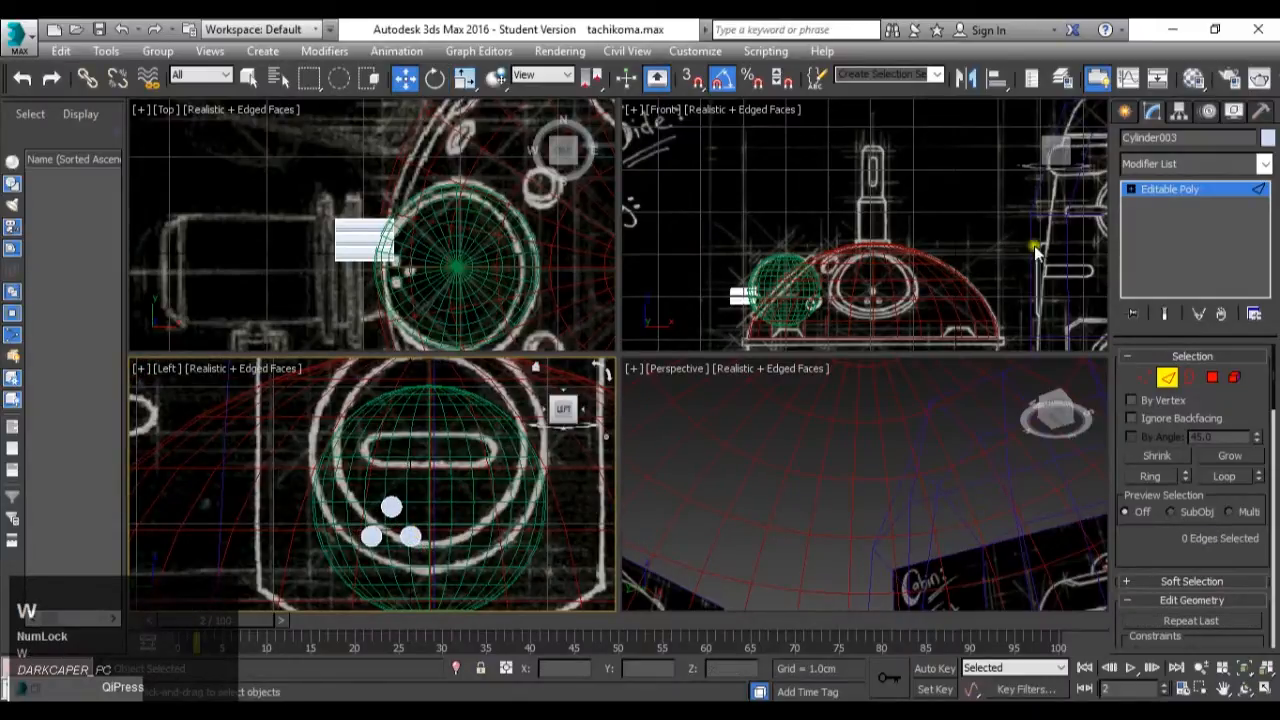
click(1180, 189)
drag(455, 537, 490, 537)
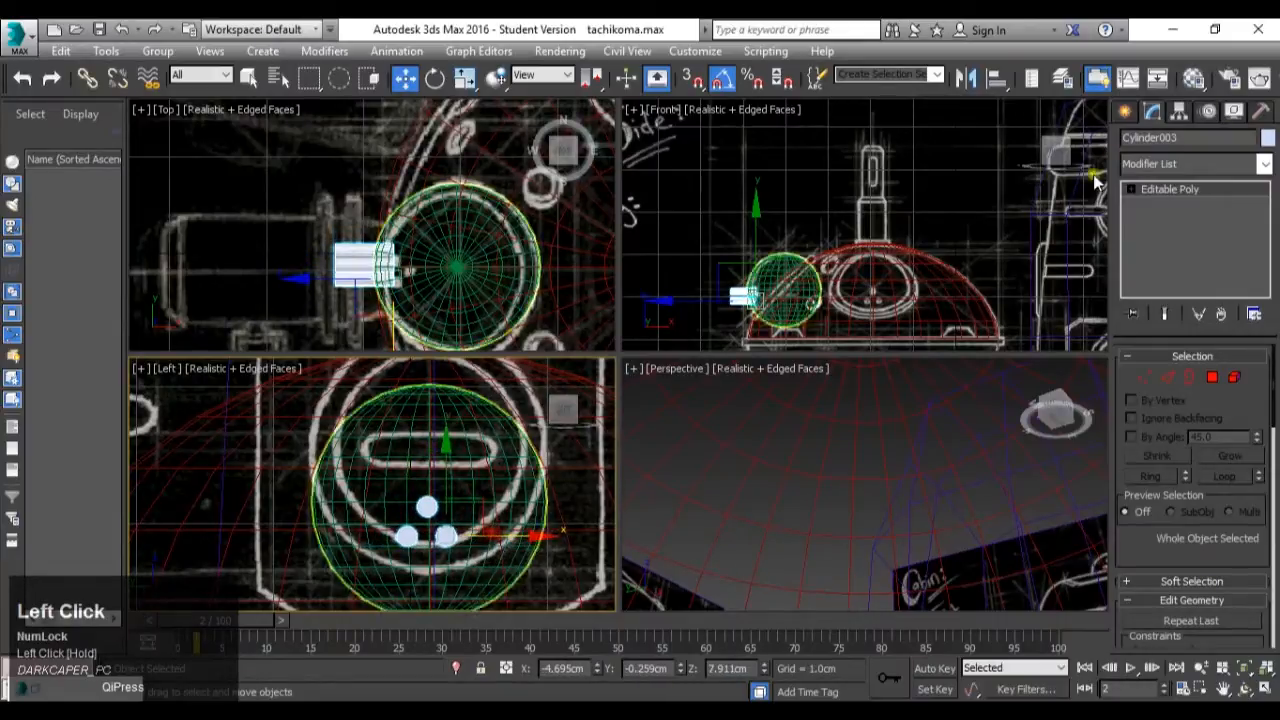
Centre the pivot of the joined cylinders on the object and leave pivot editing.
click(1179, 111)
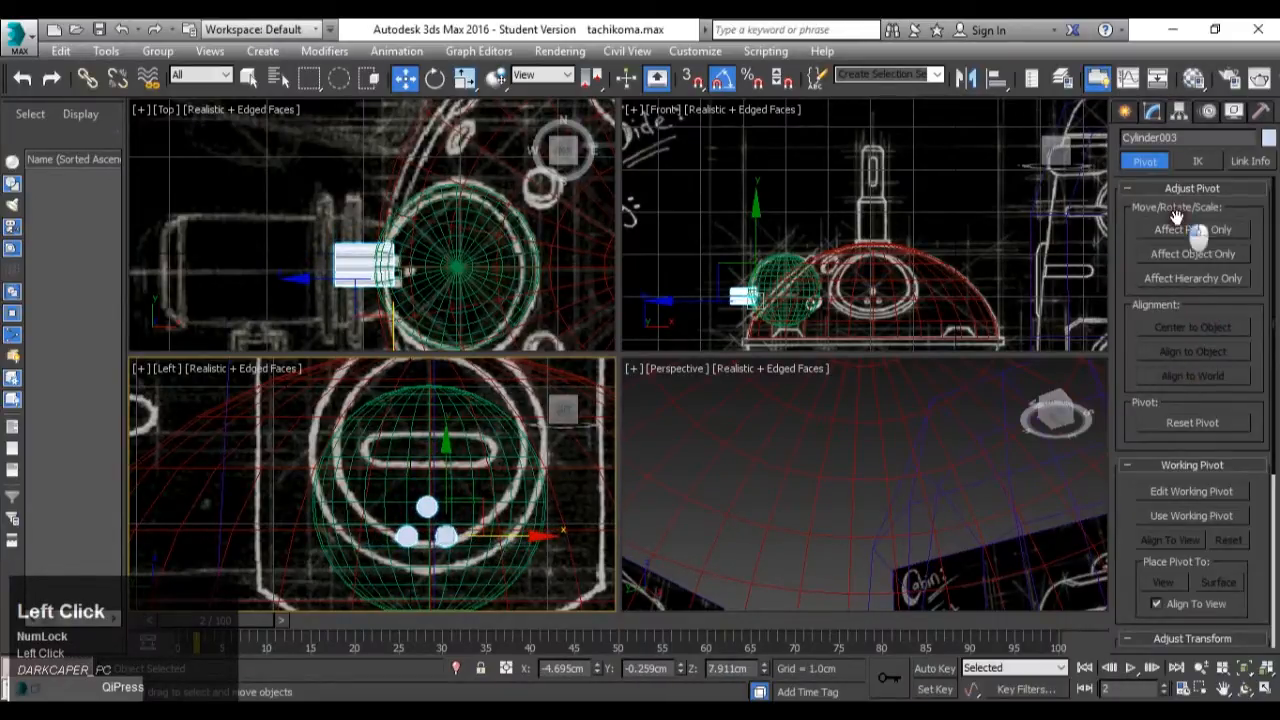
click(1188, 232)
click(1177, 335)
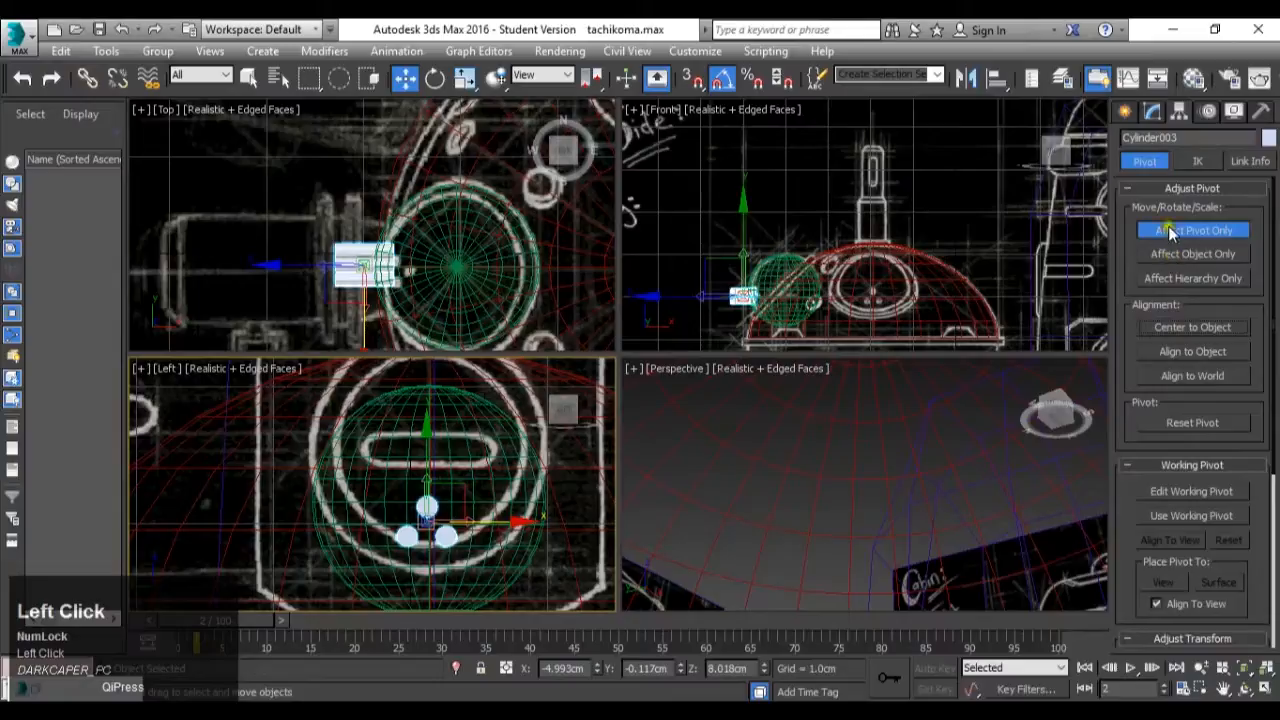
click(1173, 231)
Shift the joined cylinders in the Left view to about Y -0.14 cm, aligning them with the eye sphere's middle.
scroll(448, 523, up, 5)
mouse_move(430, 526)
mouse_down()
mouse_move(460, 552)
mouse_move(438, 535)
mouse_up()
scroll(439, 535, down, 3)
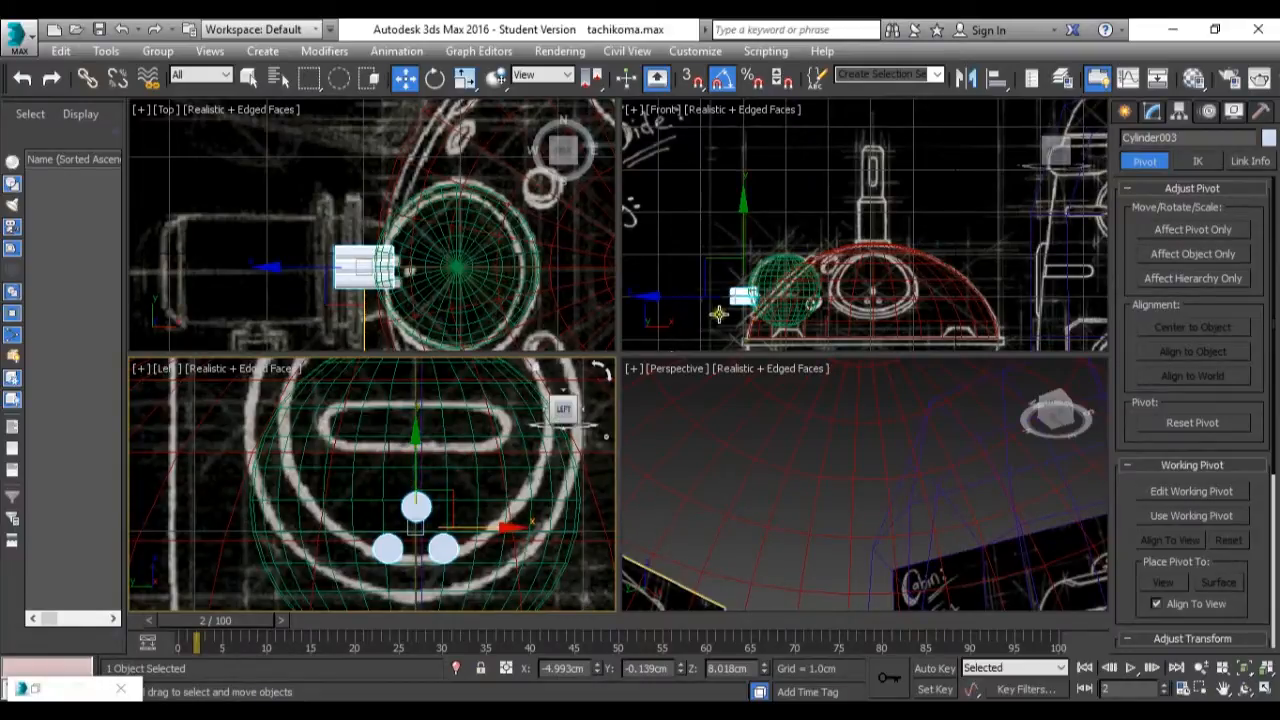
Move the joined cylinders in the Front view to about X -4.75 cm and Z 8.09 cm so they partly penetrate the eye sphere.
scroll(735, 290, up, 5)
scroll(735, 290, up, 2)
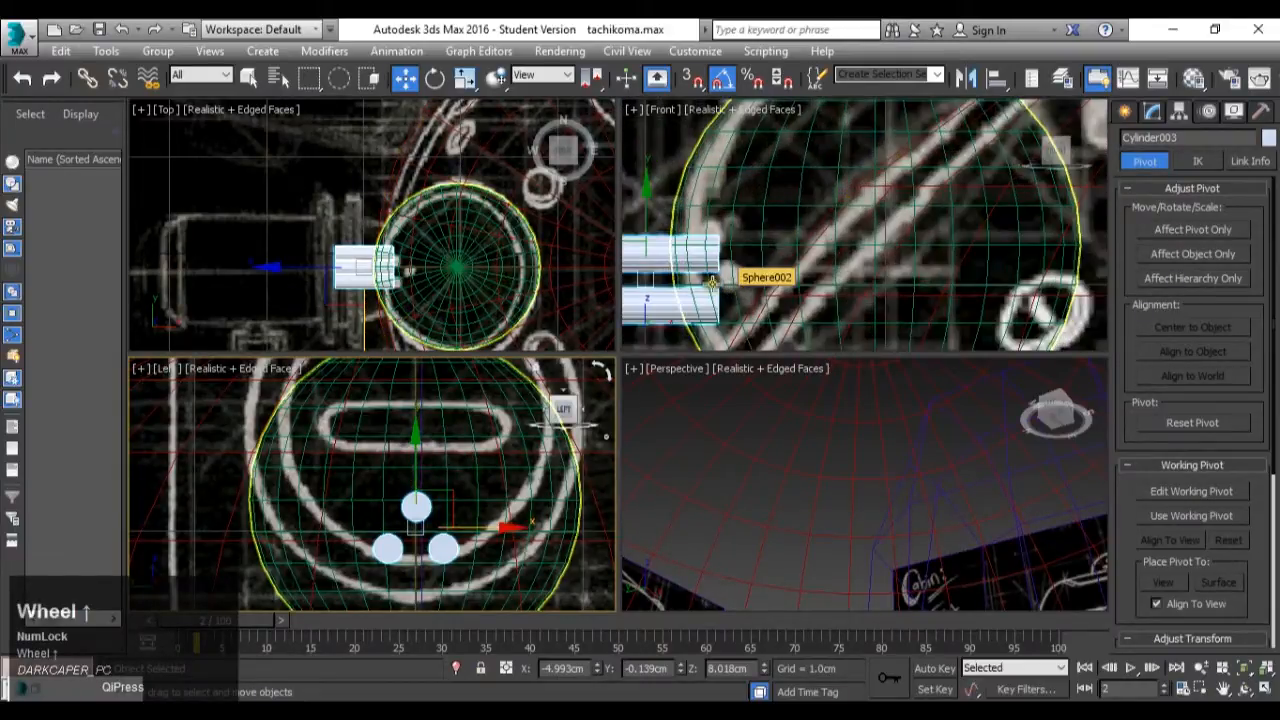
mouse_move(642, 219)
mouse_down()
mouse_move(645, 120)
mouse_move(643, 215)
mouse_up()
drag(700, 262, 748, 263)
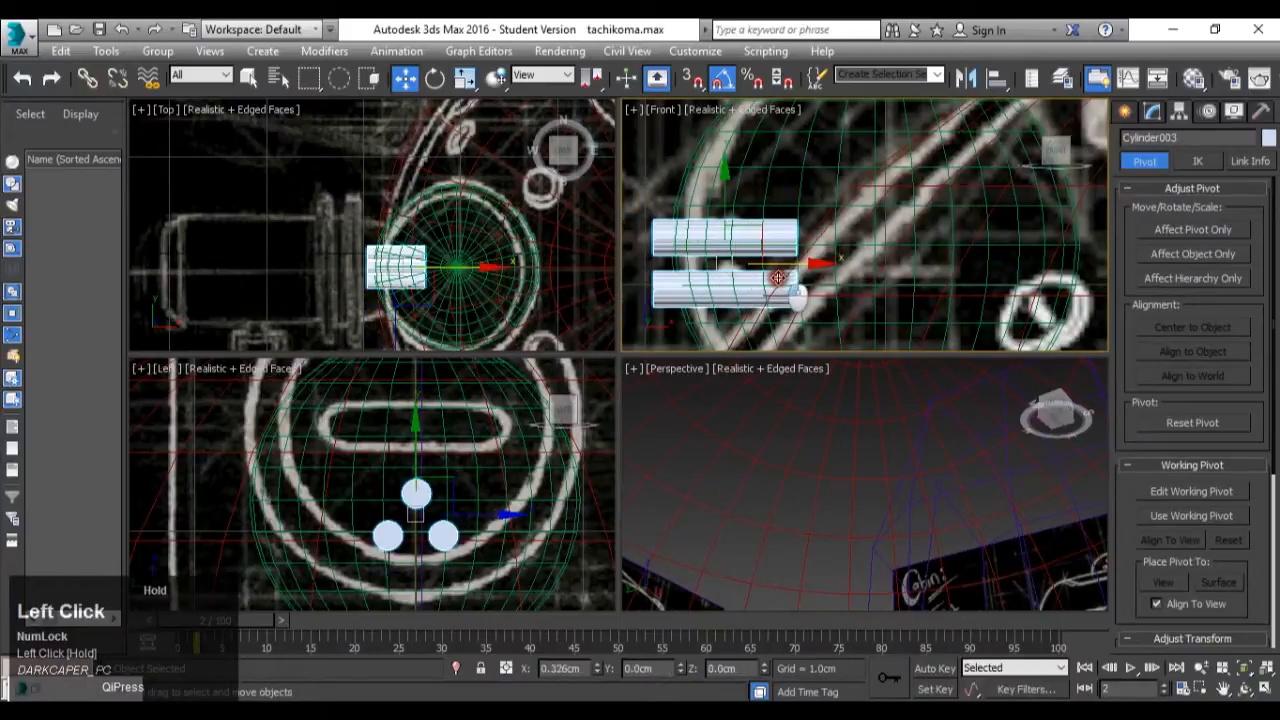
scroll(778, 278, down, 2)
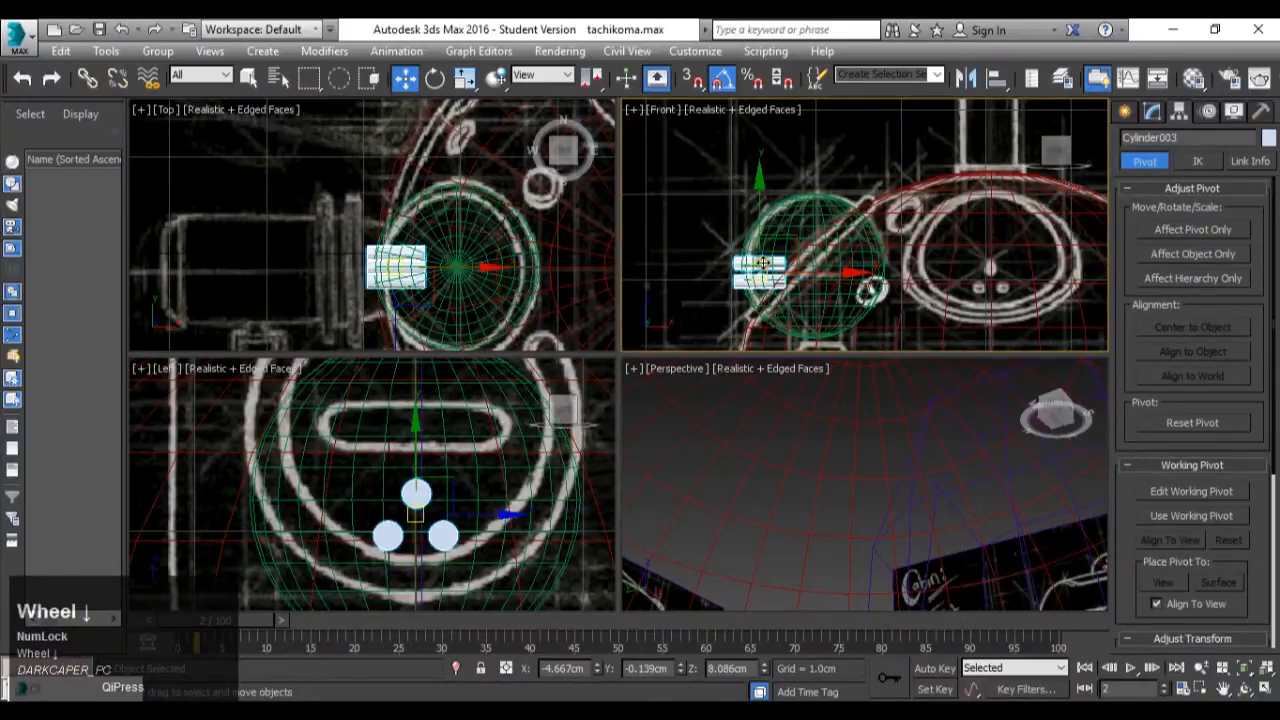
scroll(762, 263, up, 1)
scroll(795, 274, up, 1)
drag(800, 278, 786, 278)
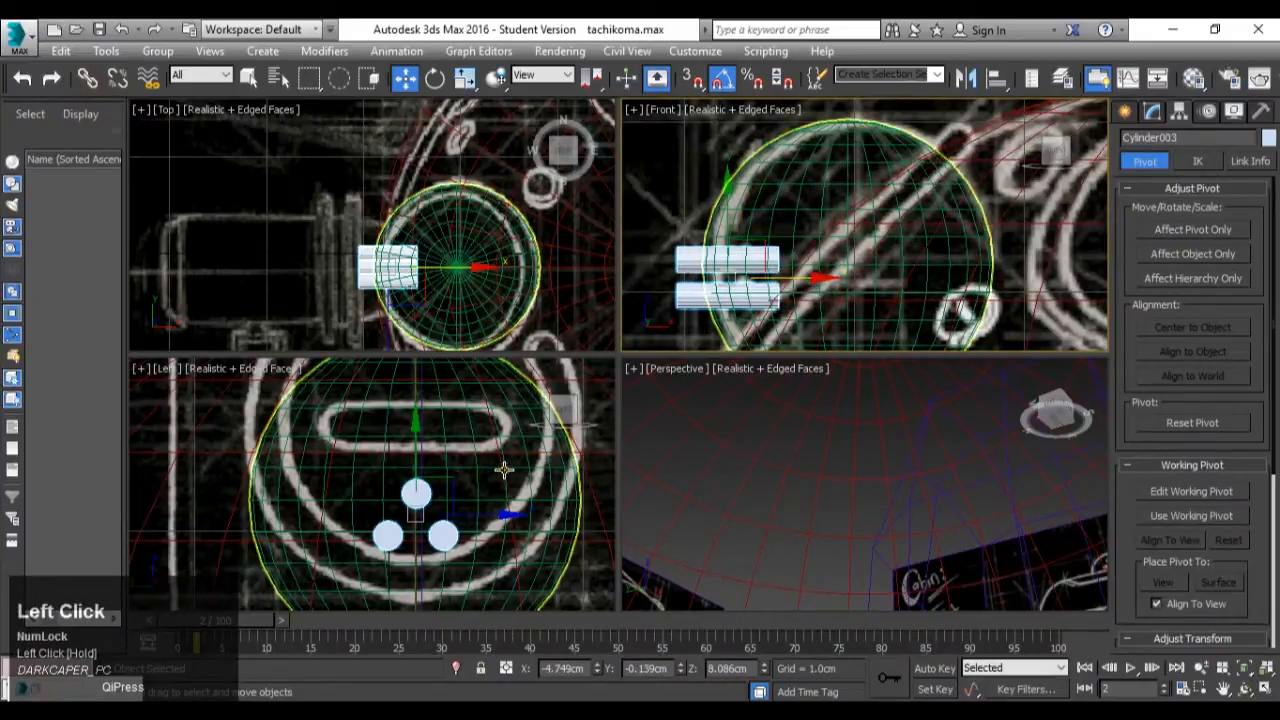
Raise the opacity of the 01 - Default material to 100 and minimize the Material Editor.
key(m)
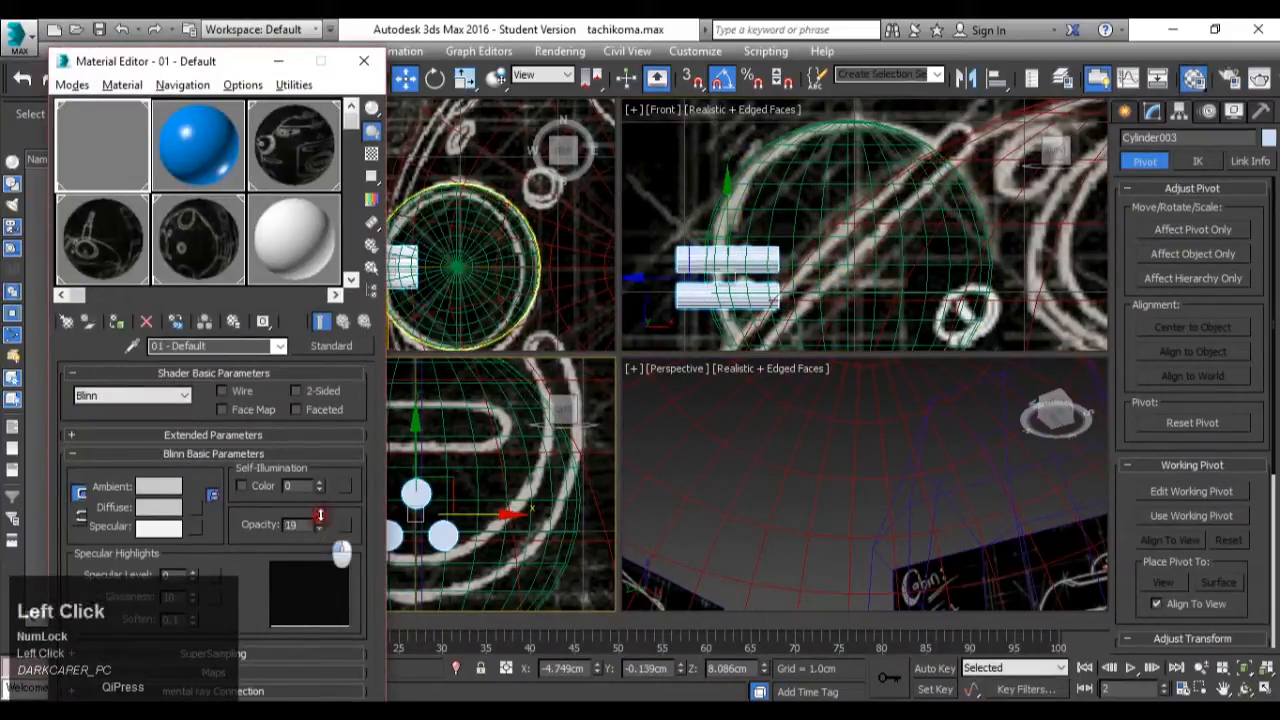
drag(320, 515, 345, 128)
click(270, 62)
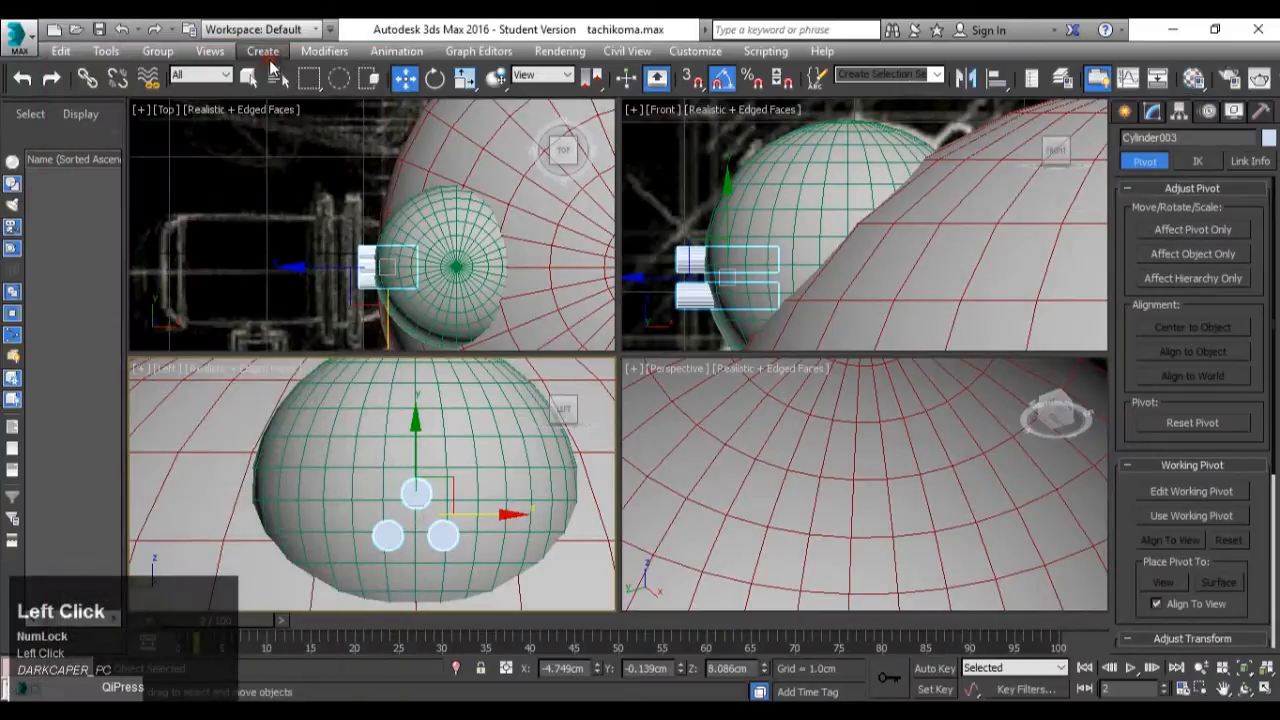
Select all vertices of the joined cylinders, connect them across the end caps, and leave vertex editing.
middle_click(862, 464)
key(z)
scroll(862, 466, down, 4)
alt+middle_drag(862, 466, 923, 491)
scroll(900, 512, down, 5)
scroll(920, 538, up, 6)
click(1153, 113)
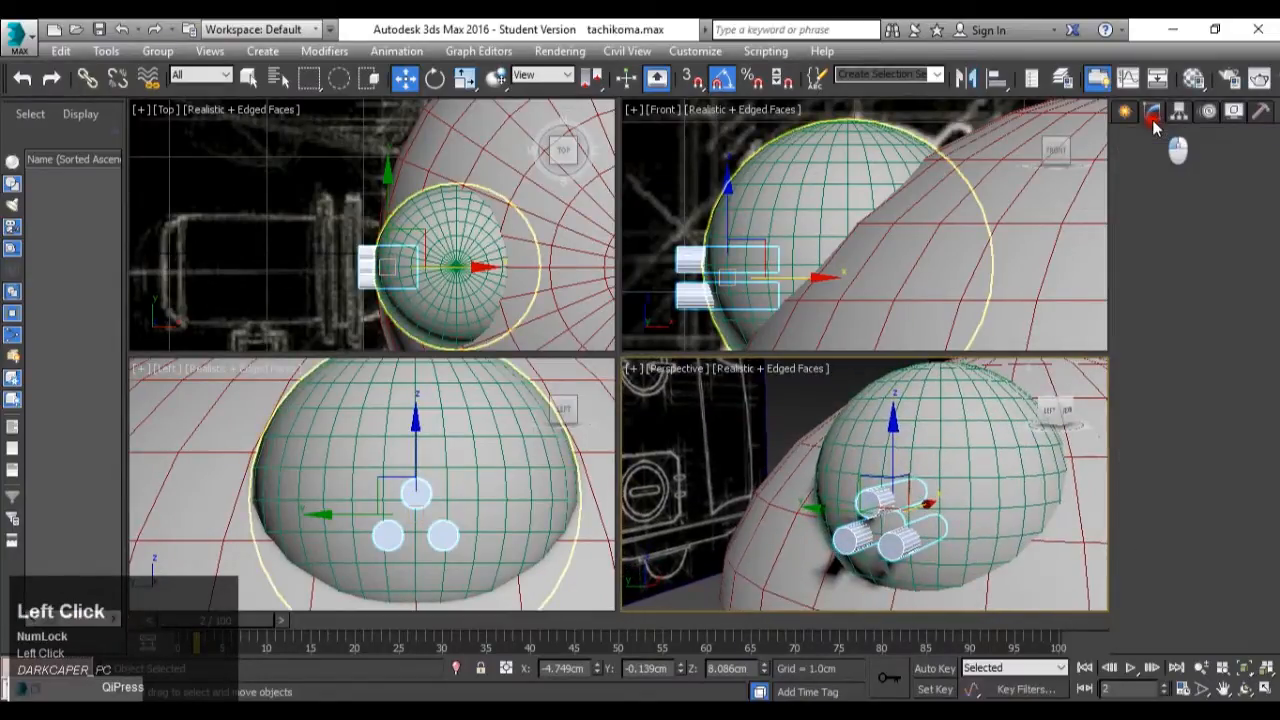
click(1151, 376)
middle_click(838, 466)
scroll(838, 466, down, 3)
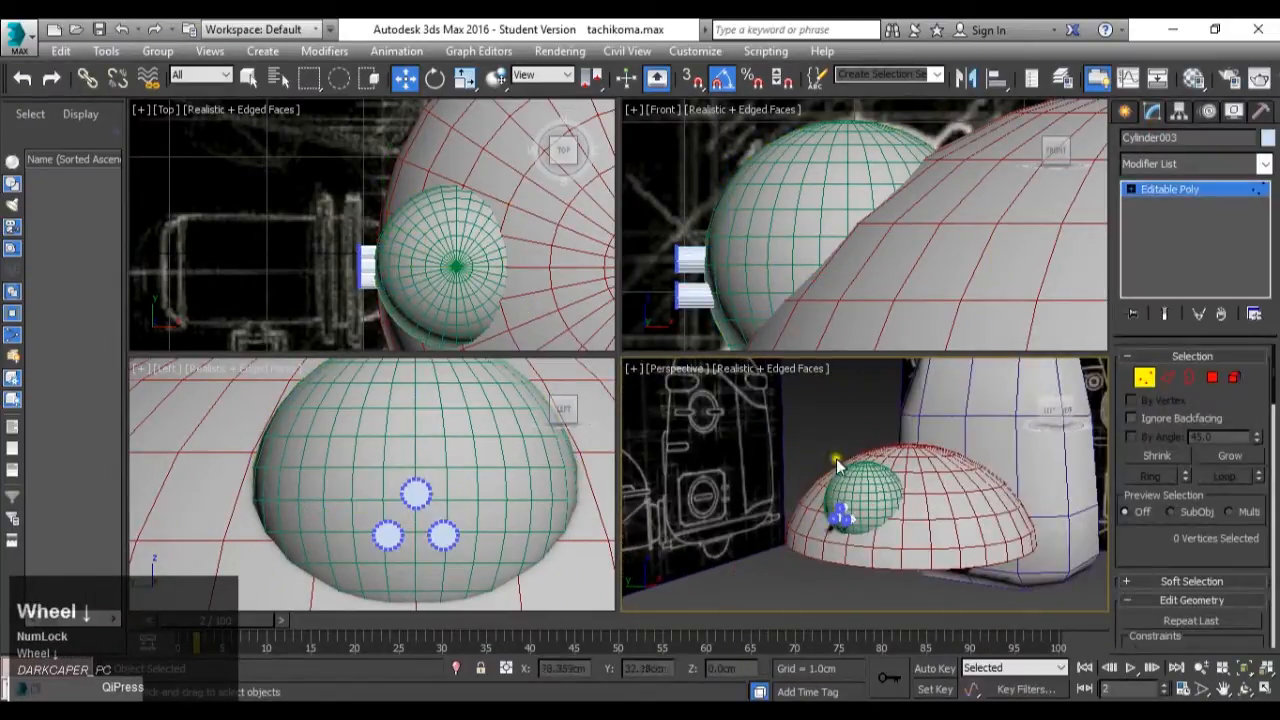
drag(900, 588, 900, 590)
scroll(850, 520, up, 6)
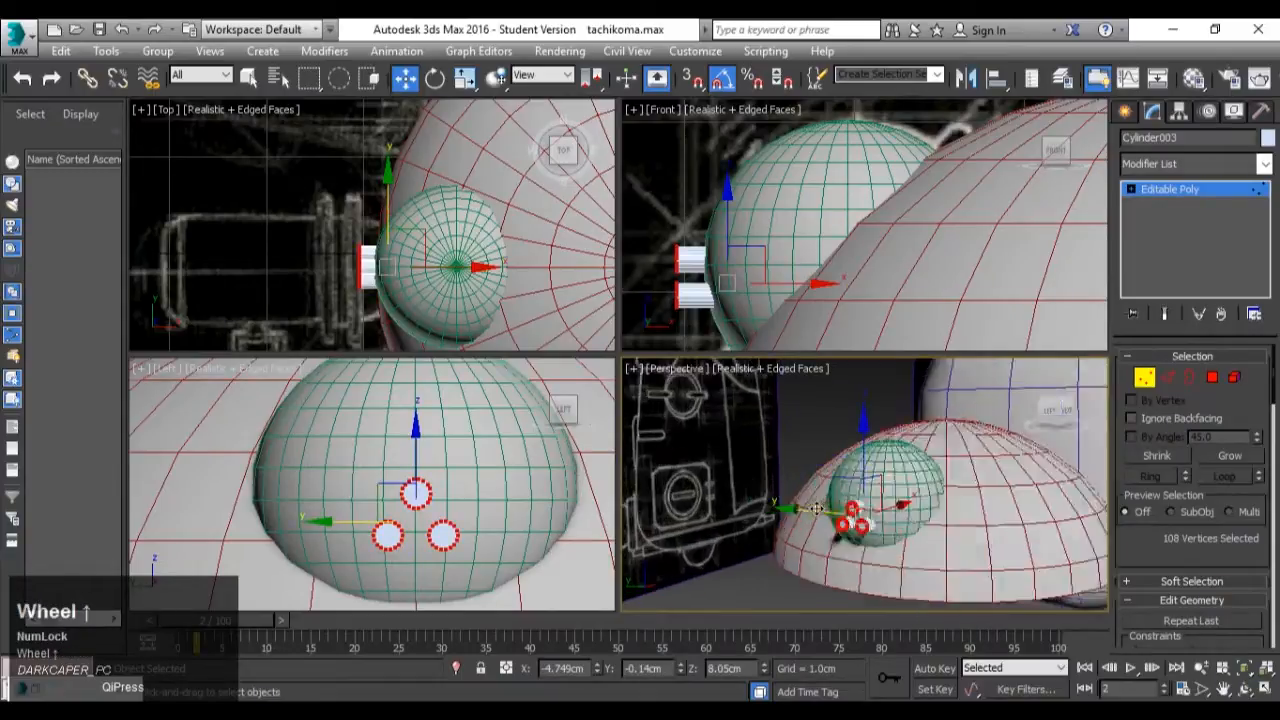
scroll(1207, 540, down, 2)
scroll(1207, 540, down, 15)
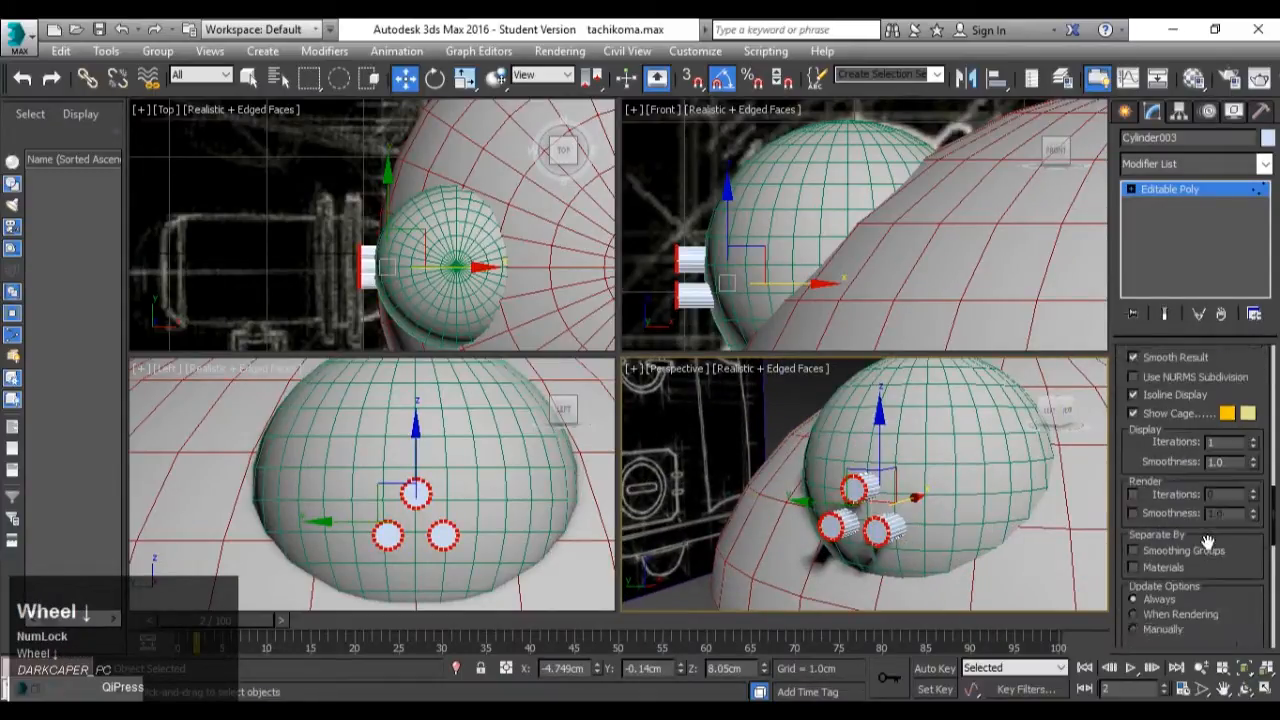
click(1190, 512)
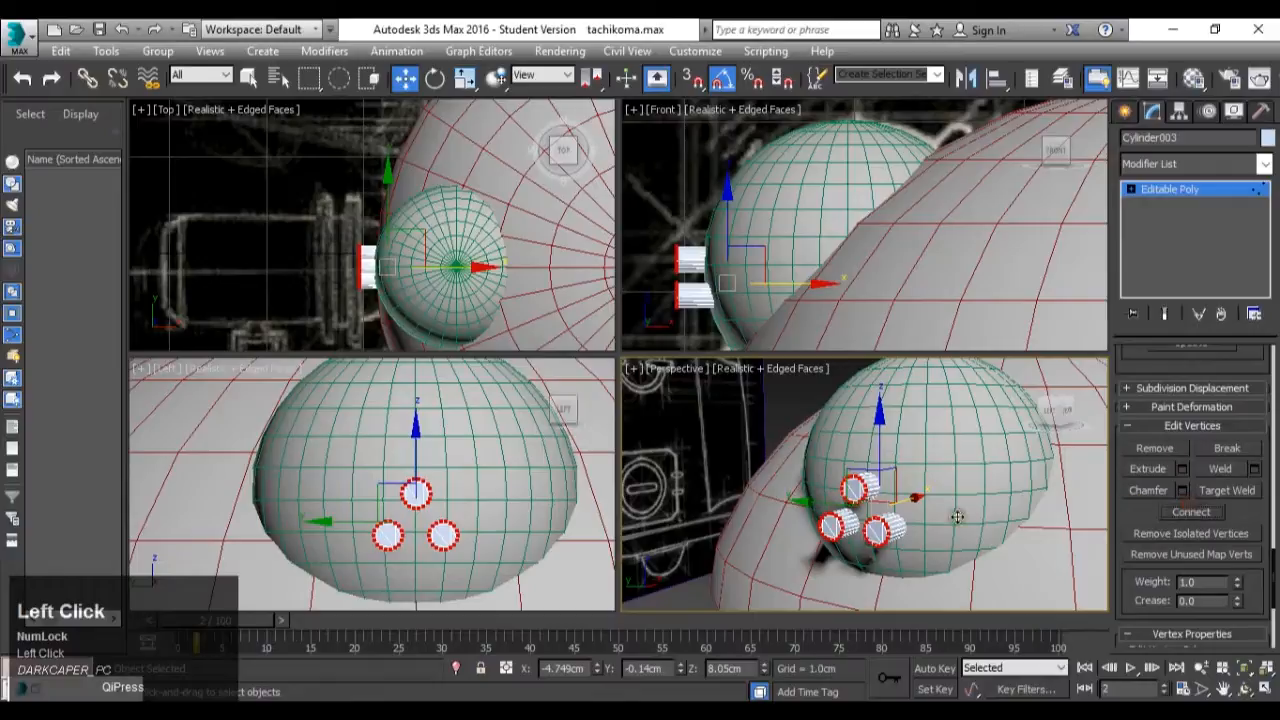
scroll(957, 516, up, 2)
click(1197, 199)
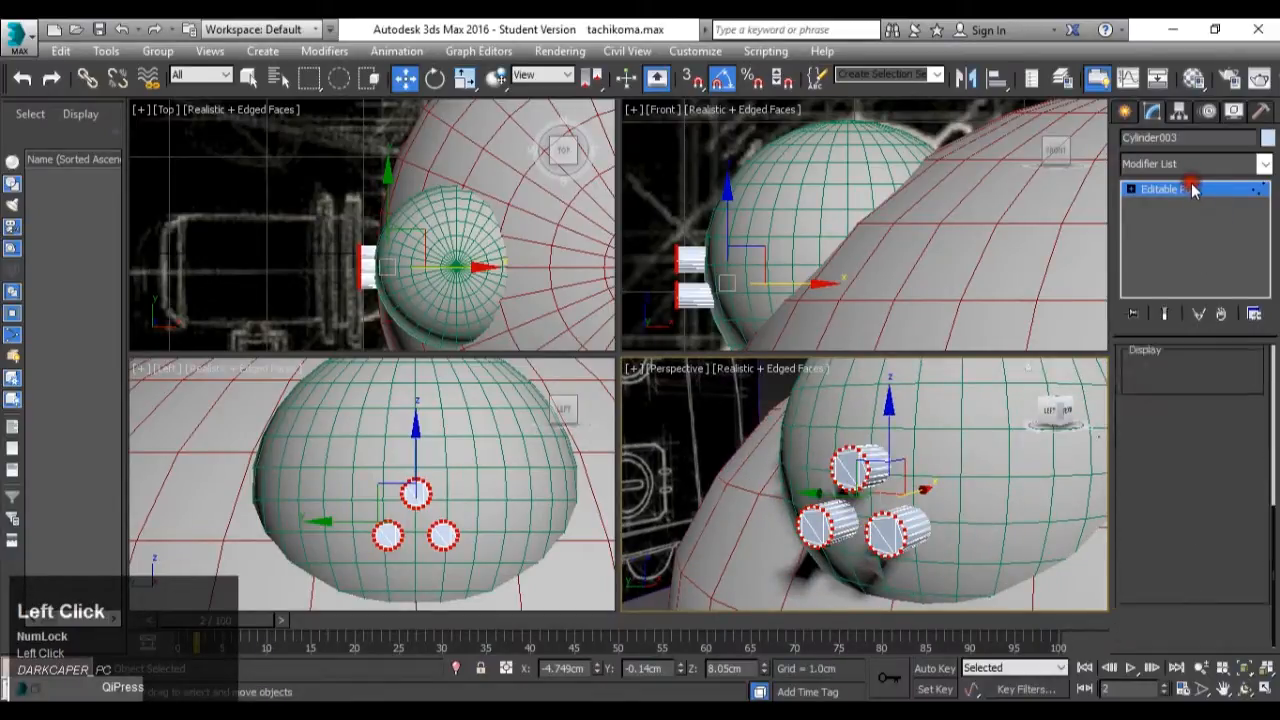
Subtract the joined cylinders from the eye sphere with a Boolean compound object, cutting three holes into it.
click(1012, 484)
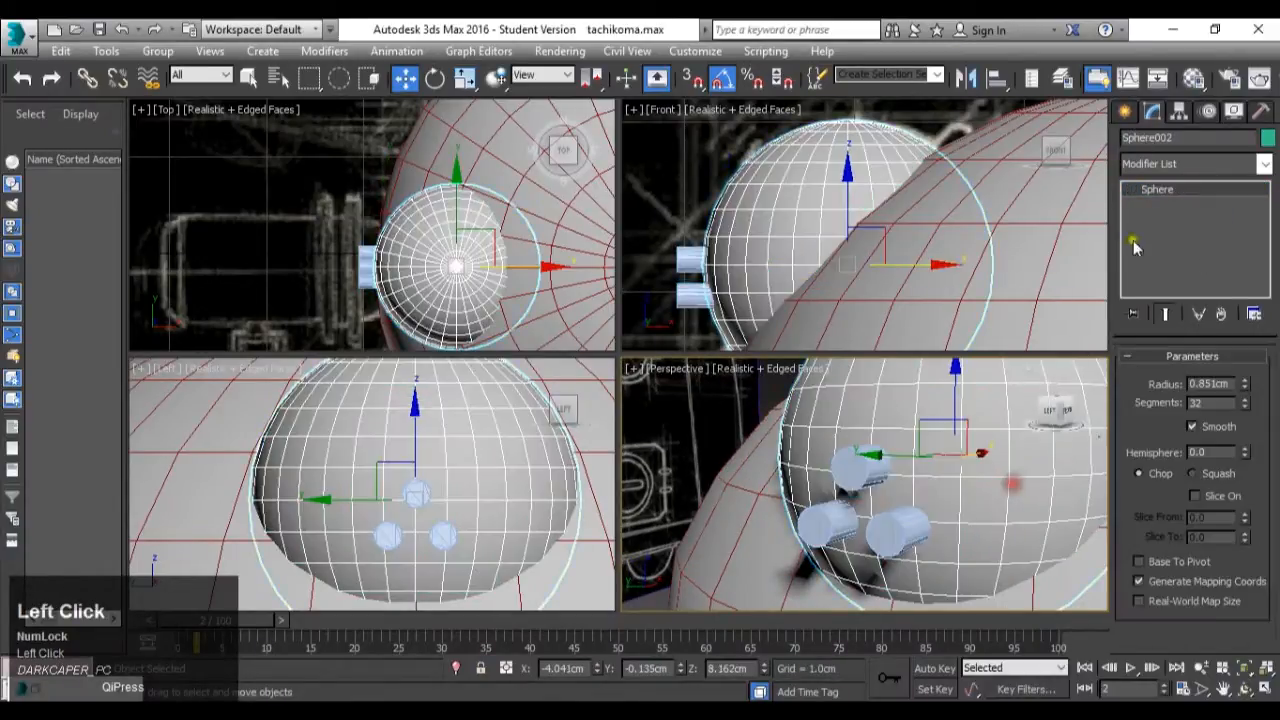
click(1123, 112)
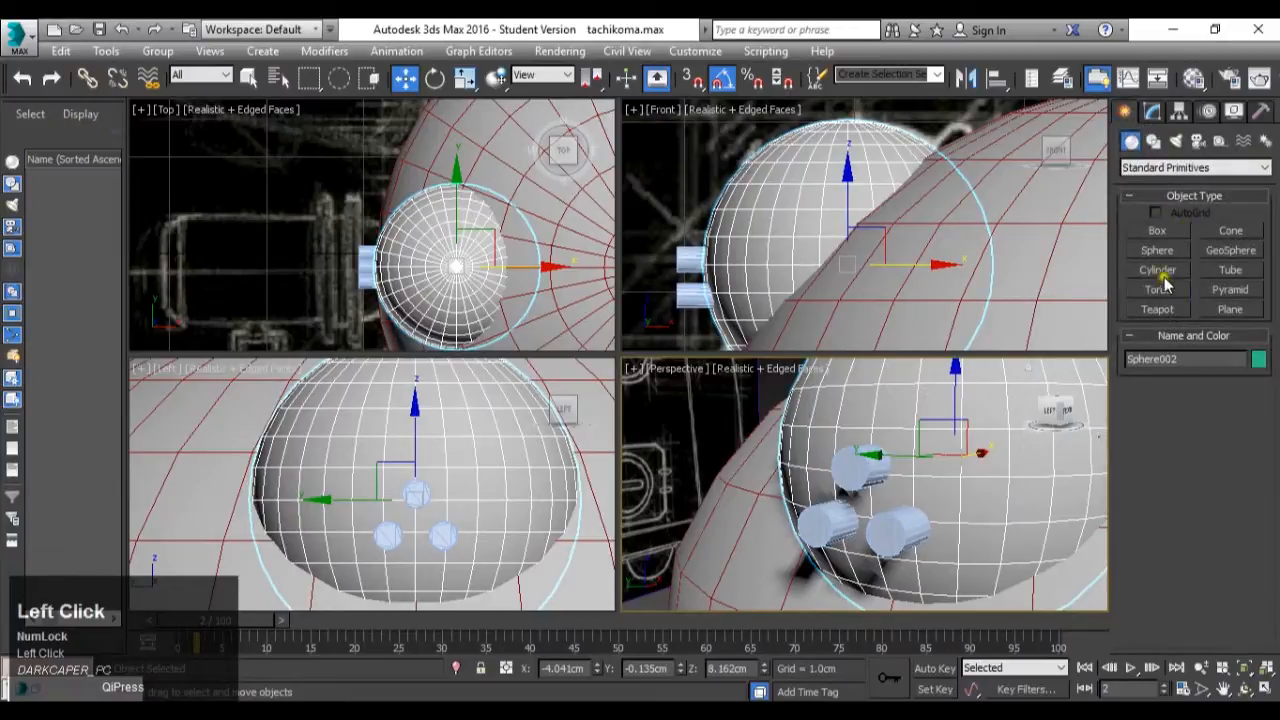
click(1152, 111)
click(1124, 112)
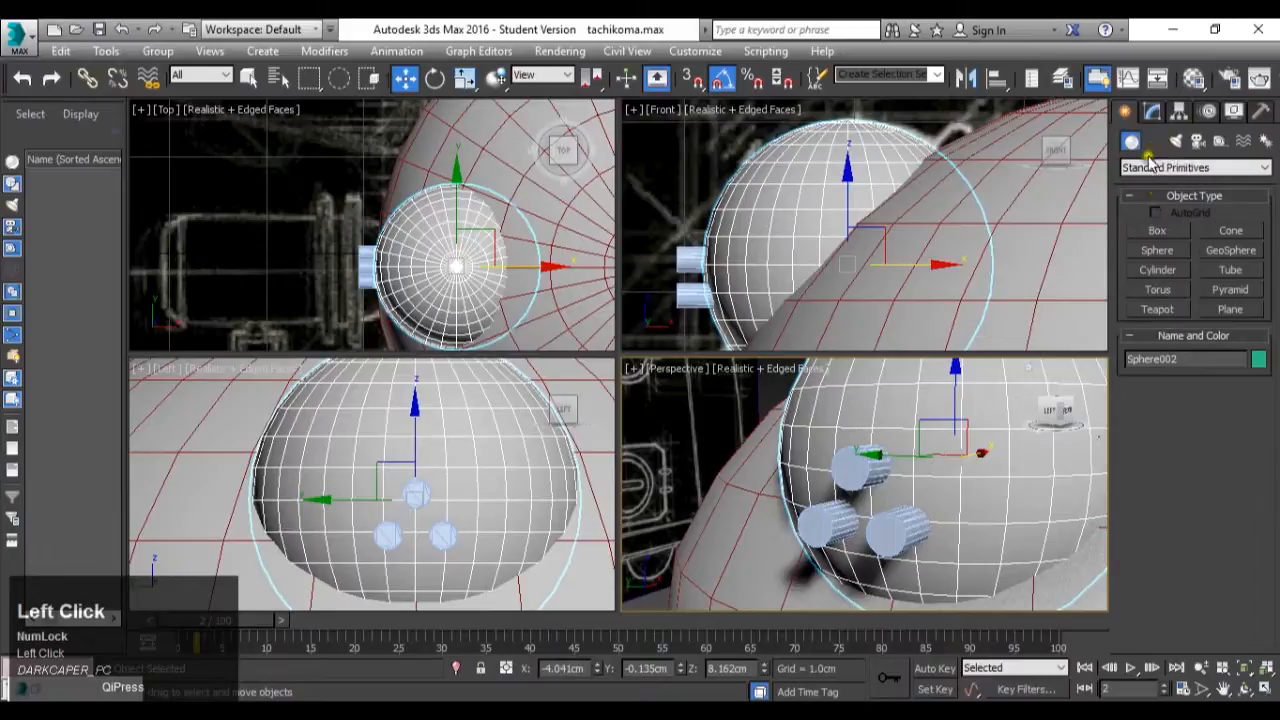
click(1157, 175)
click(1158, 212)
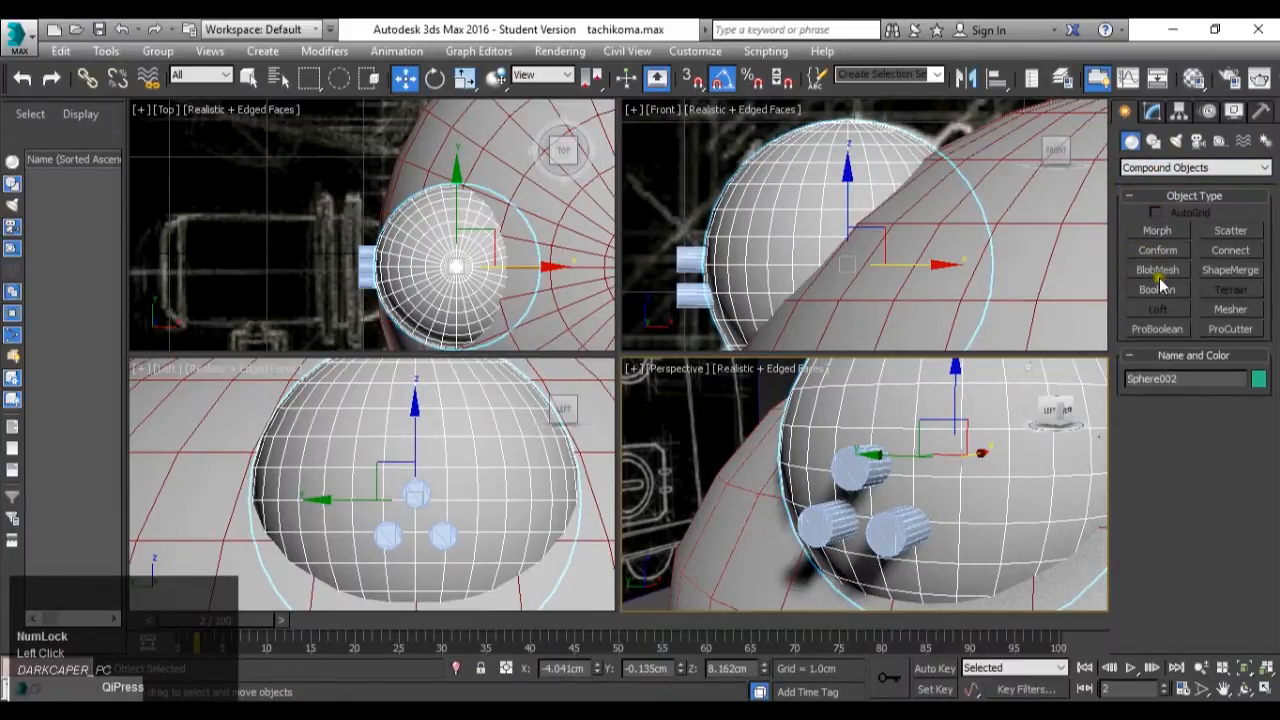
click(1158, 289)
click(1183, 436)
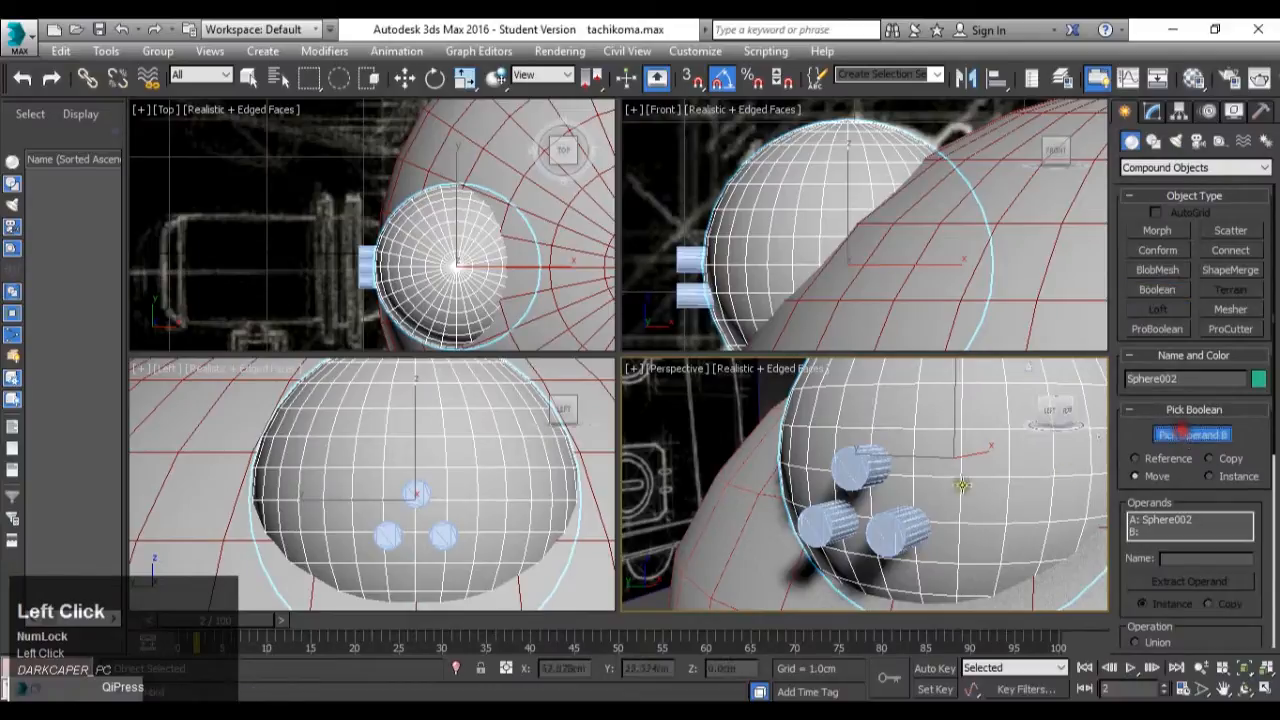
click(862, 464)
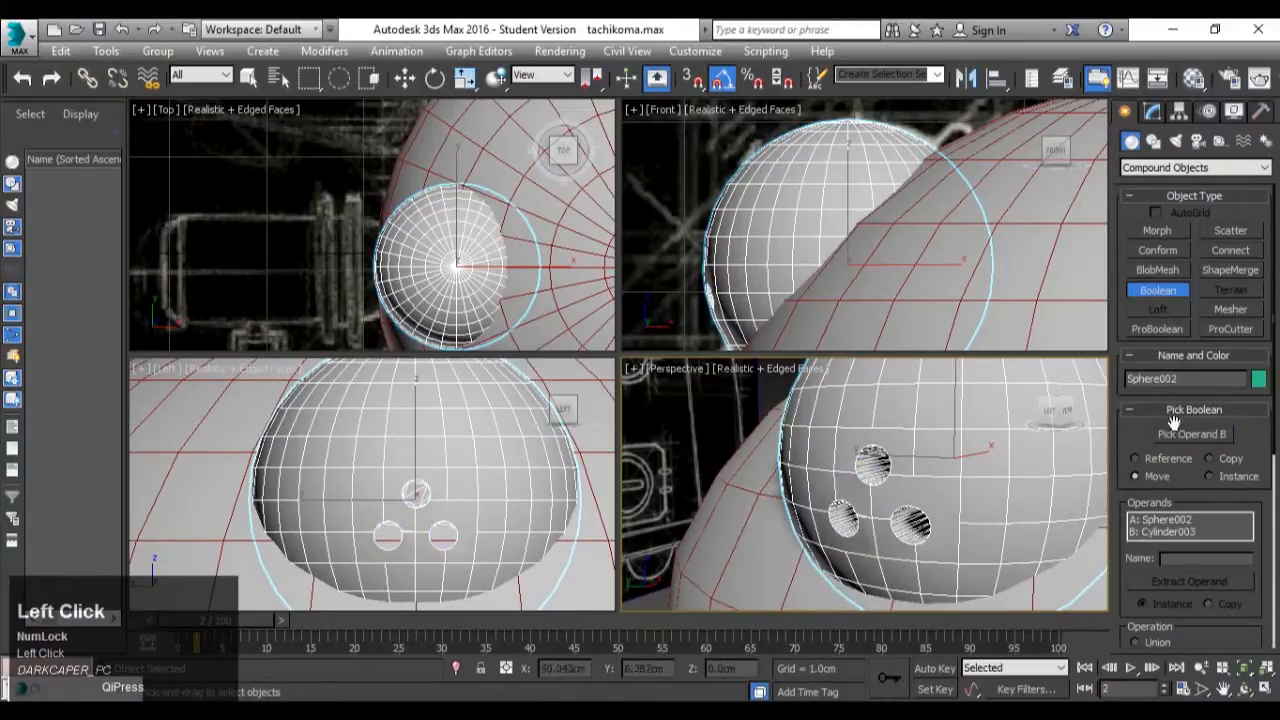
Finish the Boolean and convert the cut eye sphere to an Editable Poly.
right_click(853, 511)
right_click(896, 472)
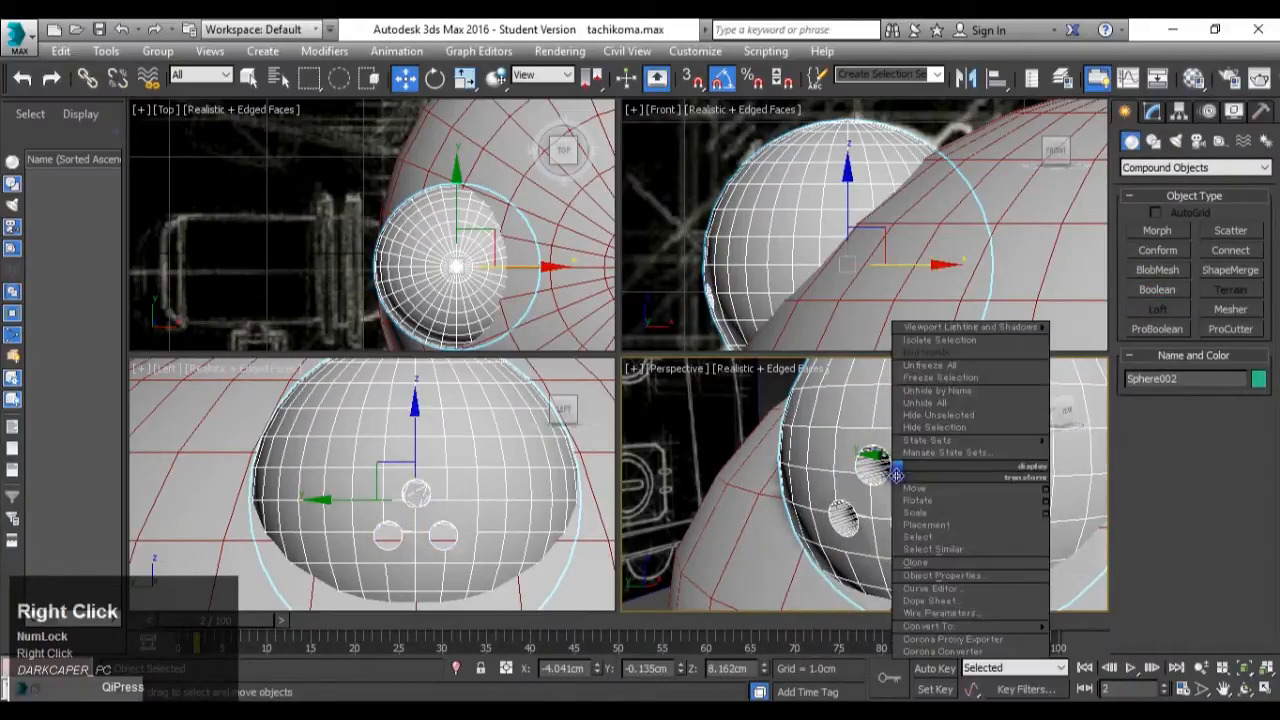
mouse_move(1000, 626)
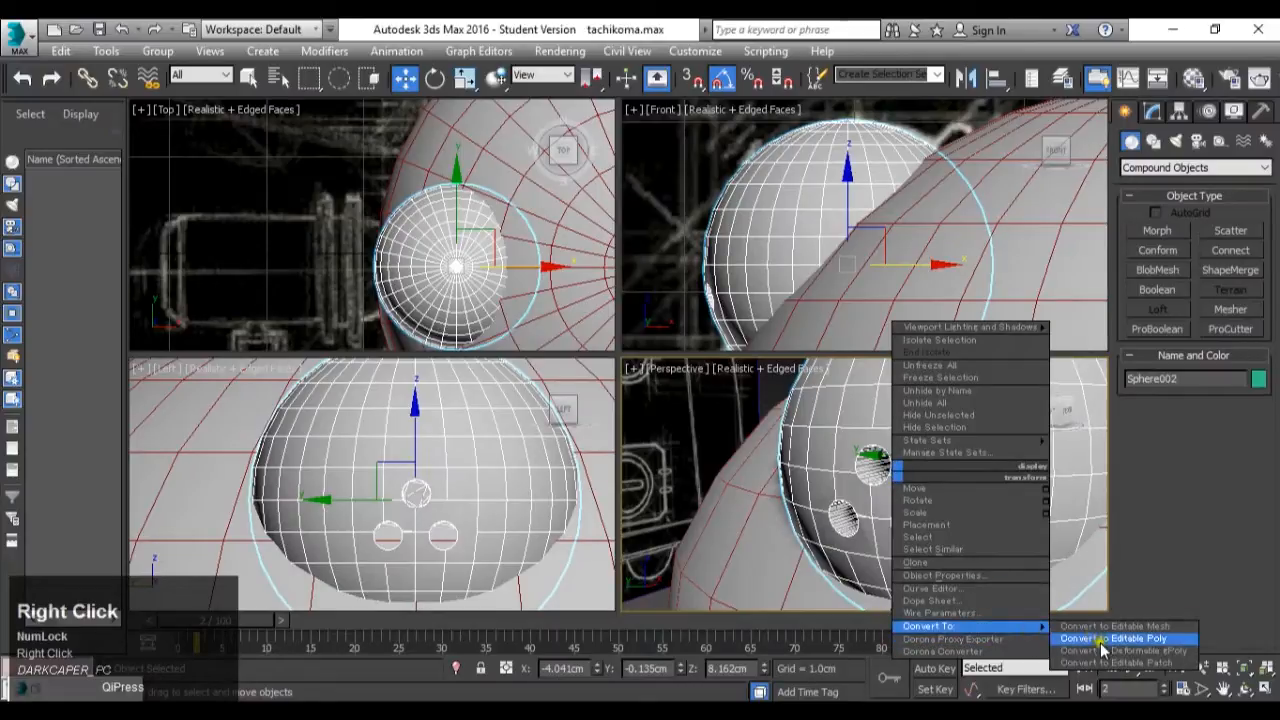
click(1120, 641)
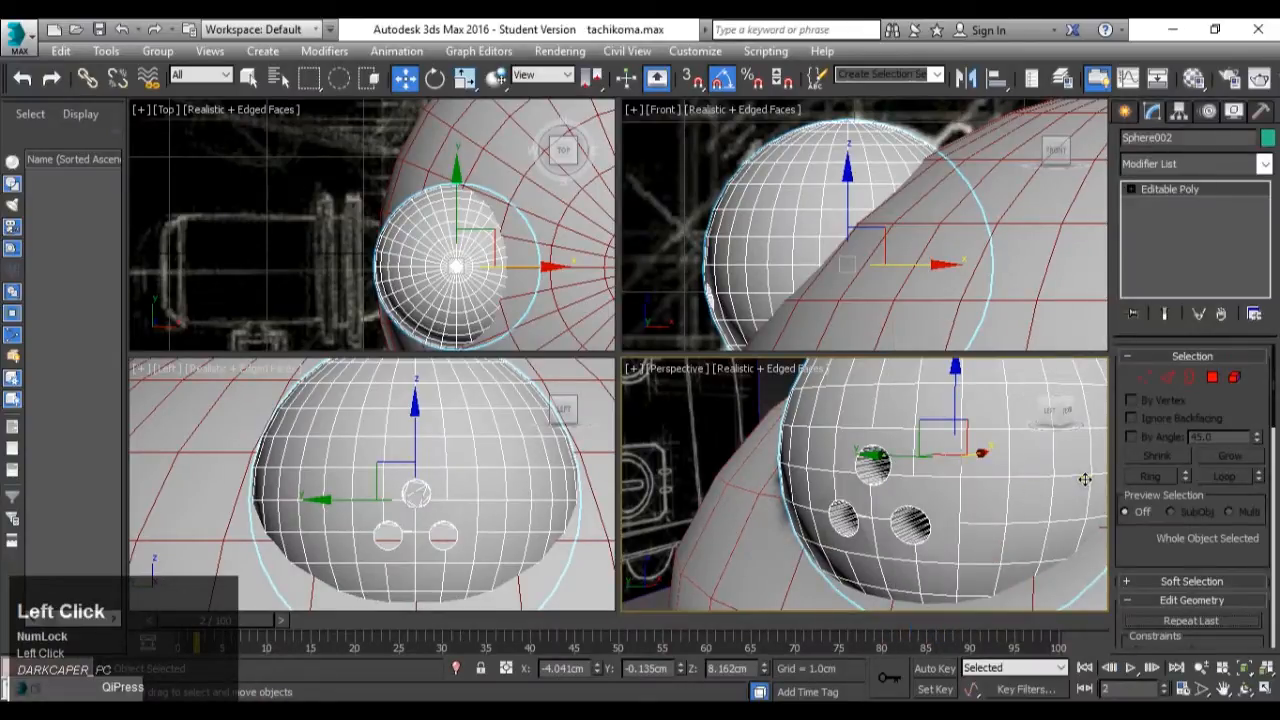
Examine the three holes in the eye sphere from different angles and distances in the Perspective view.
scroll(1084, 480, down, 1)
alt+middle_drag(983, 517, 726, 526)
scroll(910, 491, up, 6)
scroll(909, 506, down, 6)
scroll(910, 501, up, 4)
scroll(911, 495, down, 5)
scroll(900, 577, down, 5)
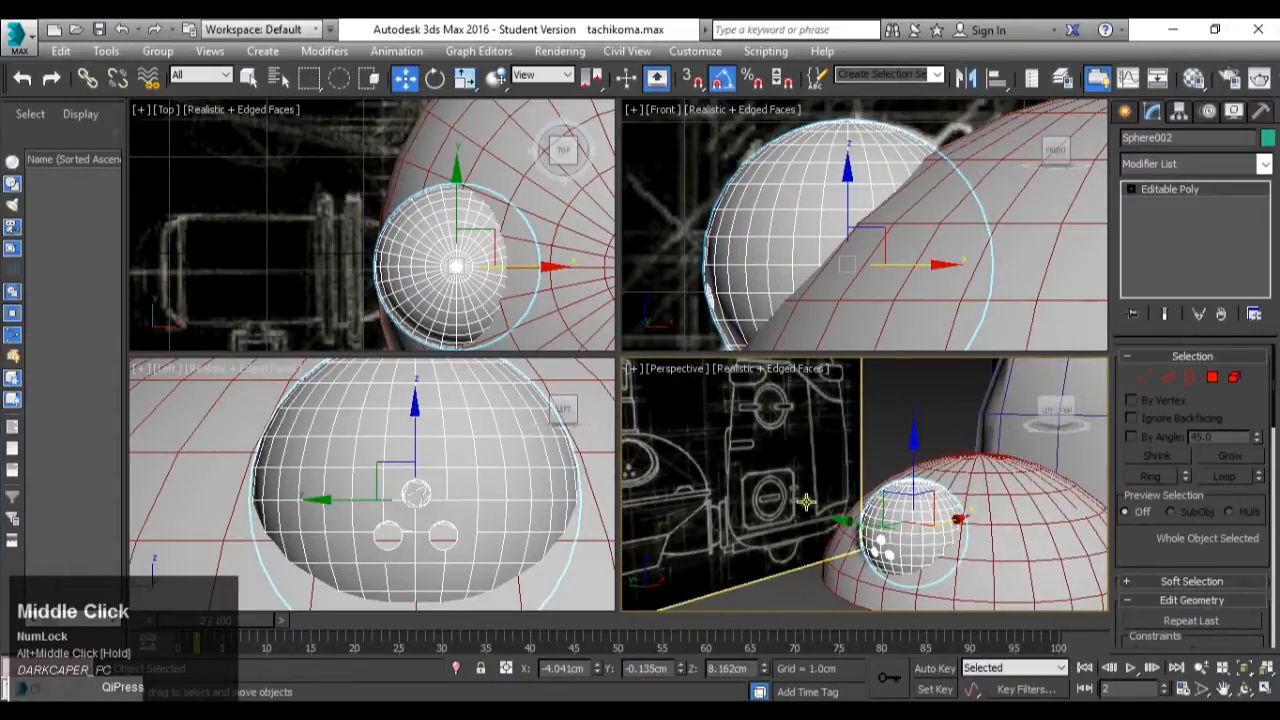
scroll(812, 505, up, 2)
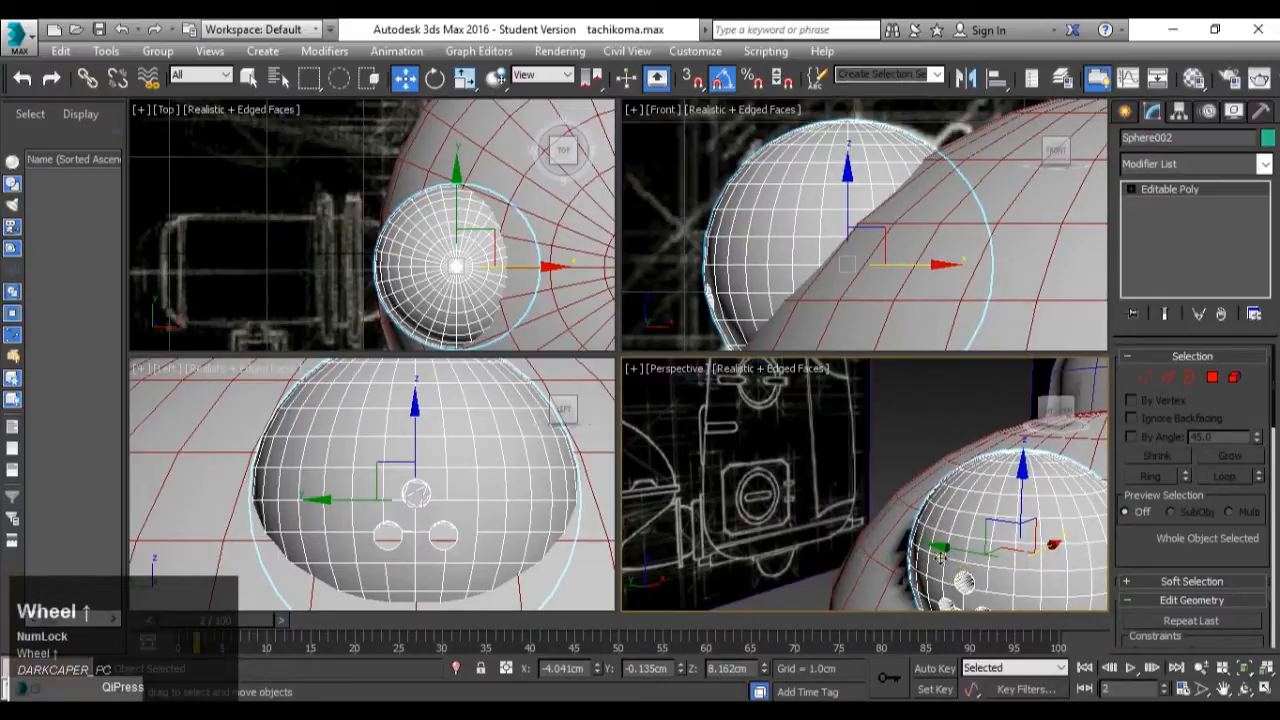
Clone the eye sphere as a copy along X in the Top view, placing it near the dome's centre at about X -2.02 cm.
scroll(460, 280, down, 5)
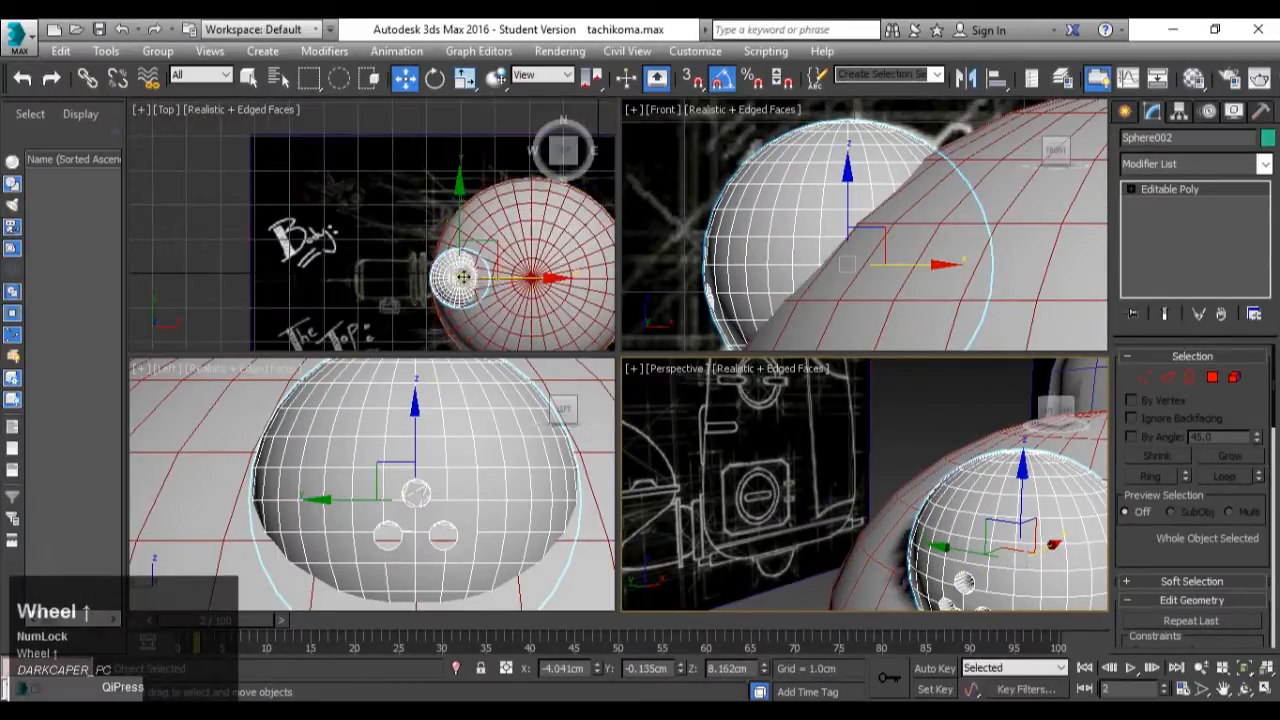
middle_click(455, 285)
middle_drag(455, 285, 370, 295)
shift+click(447, 308)
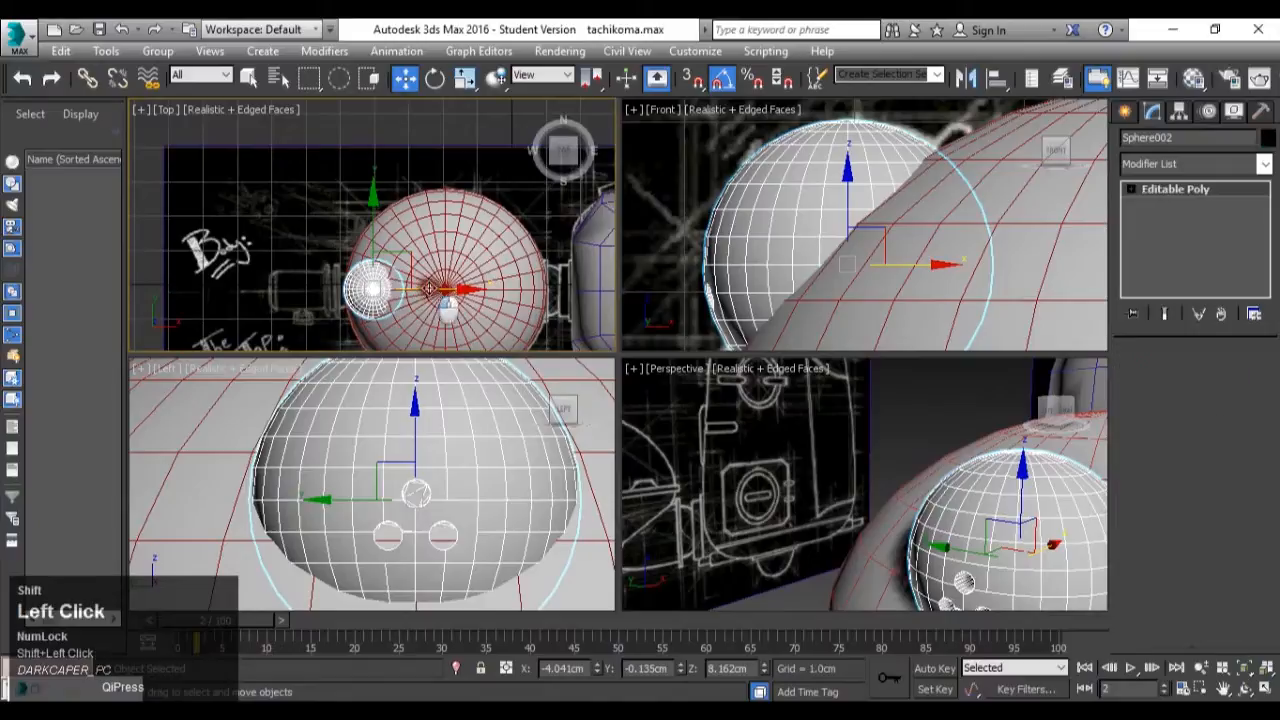
shift+drag(477, 285, 494, 291)
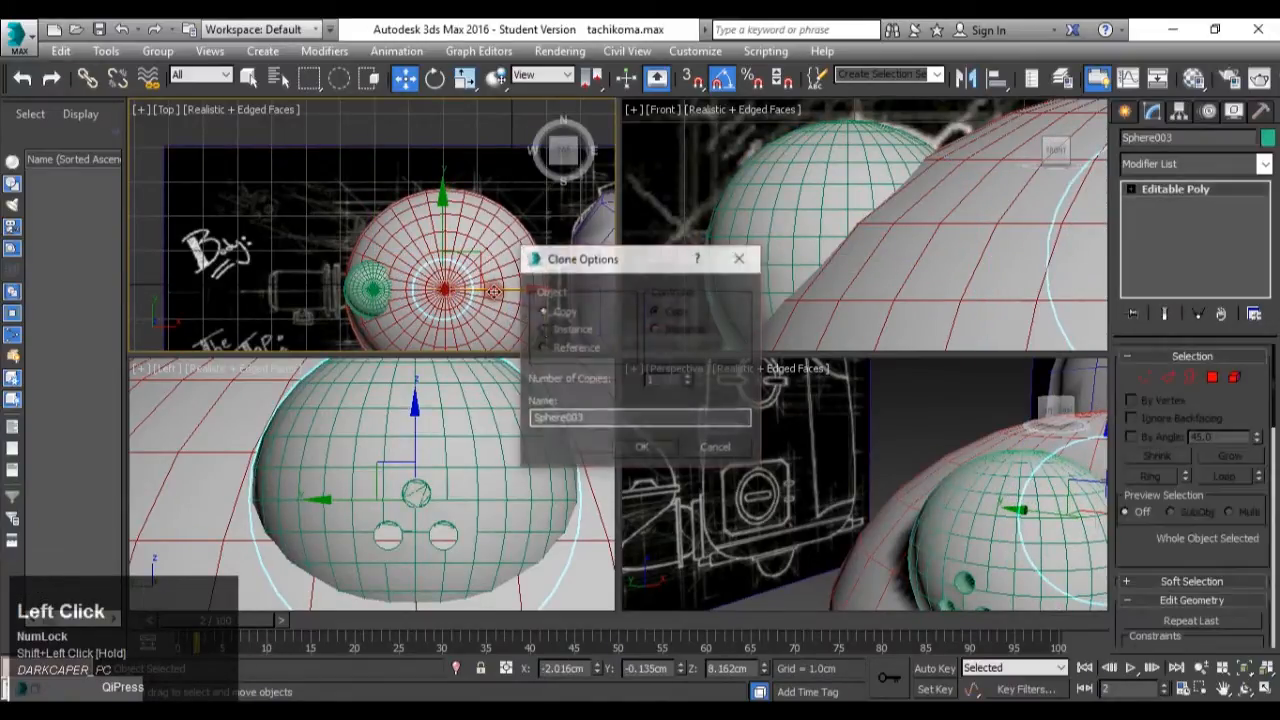
click(642, 444)
Make the 01 - Default material transparent so the blueprints show through, and minimize the Material Editor.
key(m)
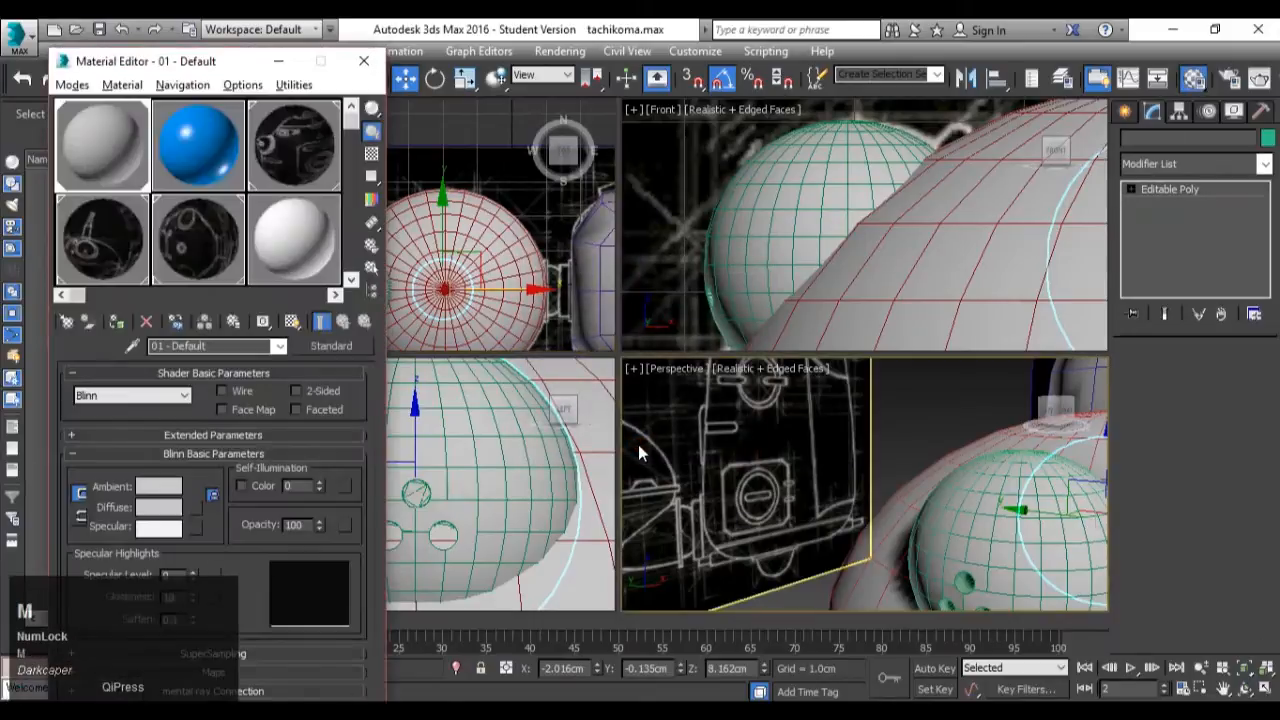
right_click(319, 524)
click(290, 63)
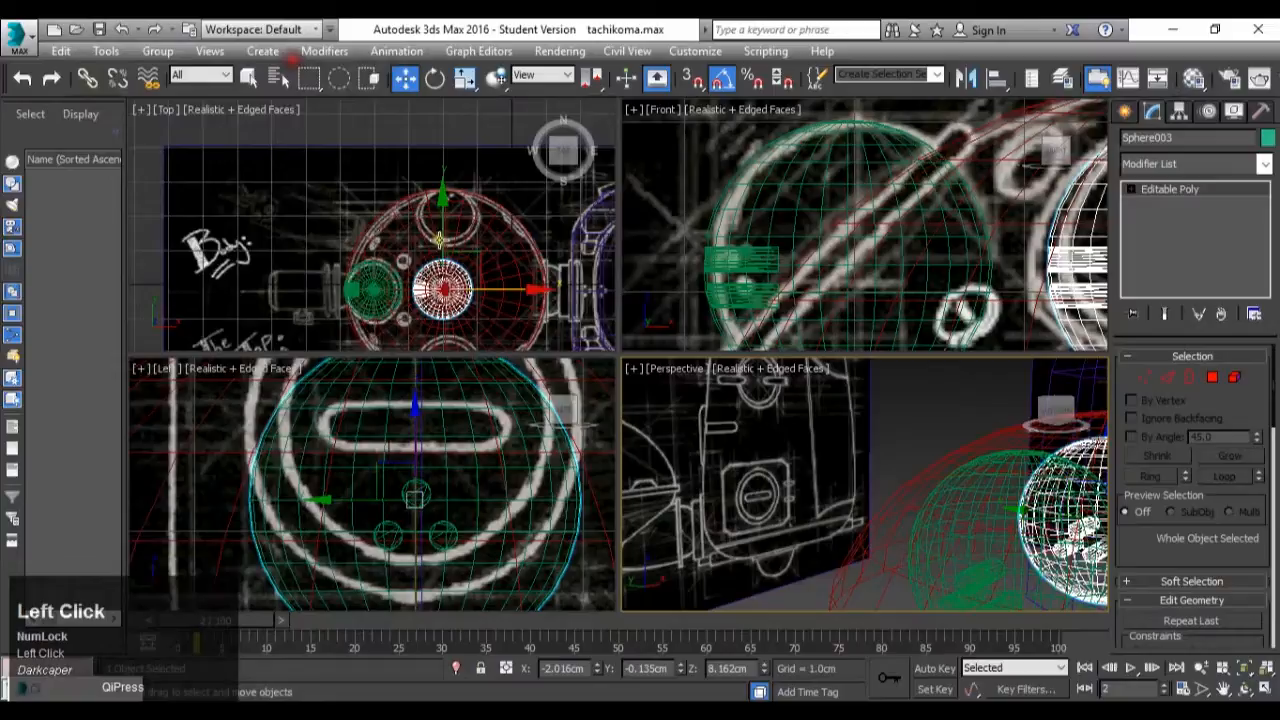
Move the copied eye sphere onto the upper eye circle in the Top view, at about X -1.86 cm and Y 2.01 cm.
scroll(451, 216, up, 2)
middle_click(430, 213)
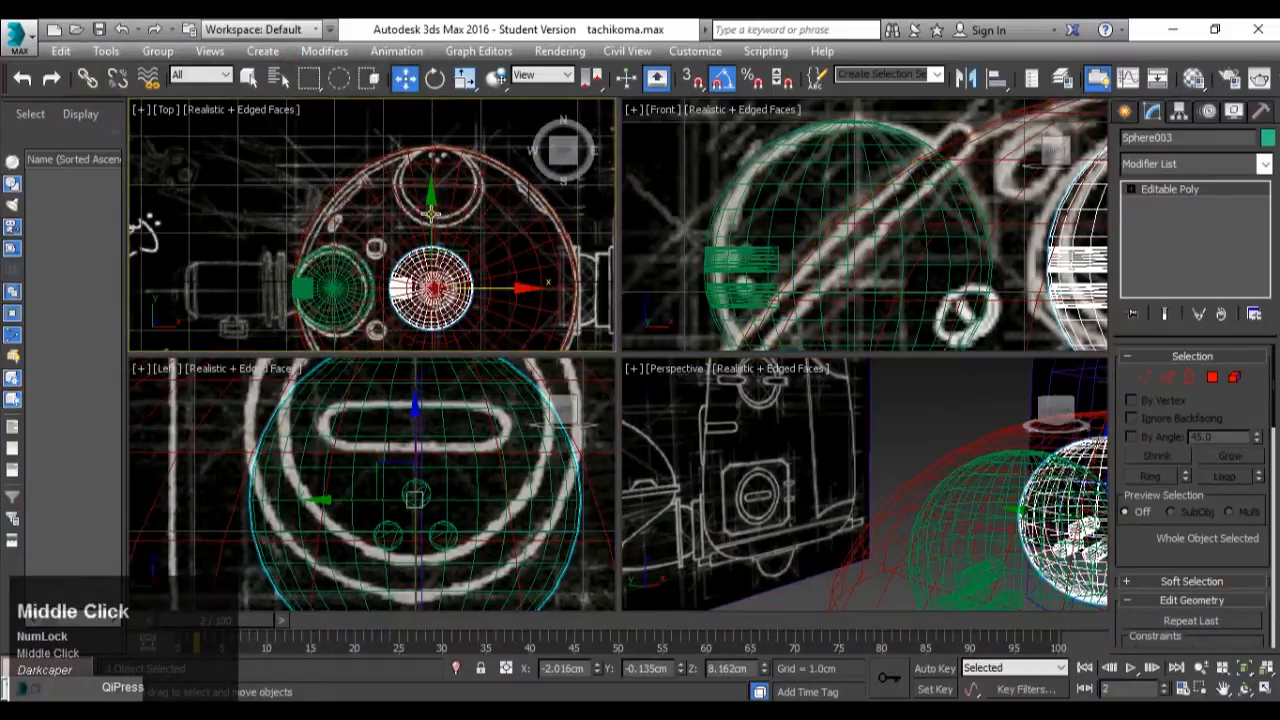
drag(434, 237, 438, 134)
scroll(457, 173, up, 2)
scroll(470, 184, up, 2)
middle_drag(476, 188, 499, 254)
drag(480, 255, 524, 270)
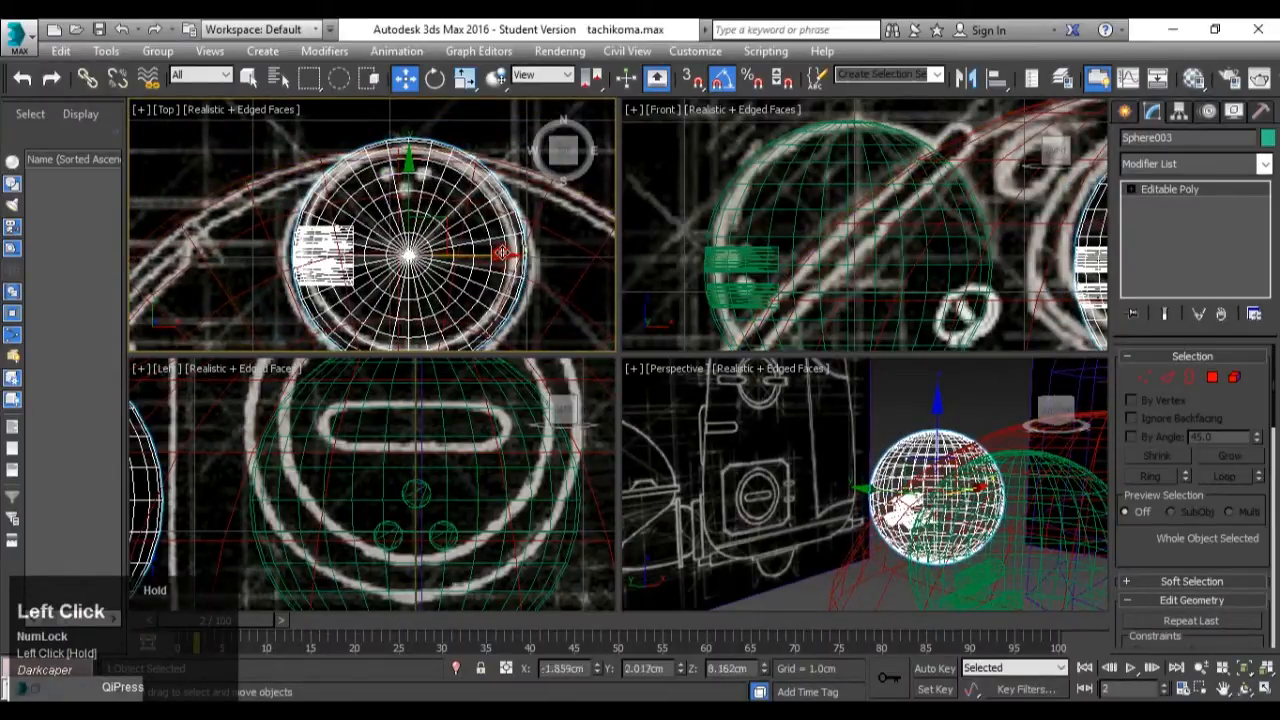
Rotate the copied eye sphere -90 degrees about Z in the Top view so its holes face outward from the dome.
key(e)
drag(505, 262, 532, 306)
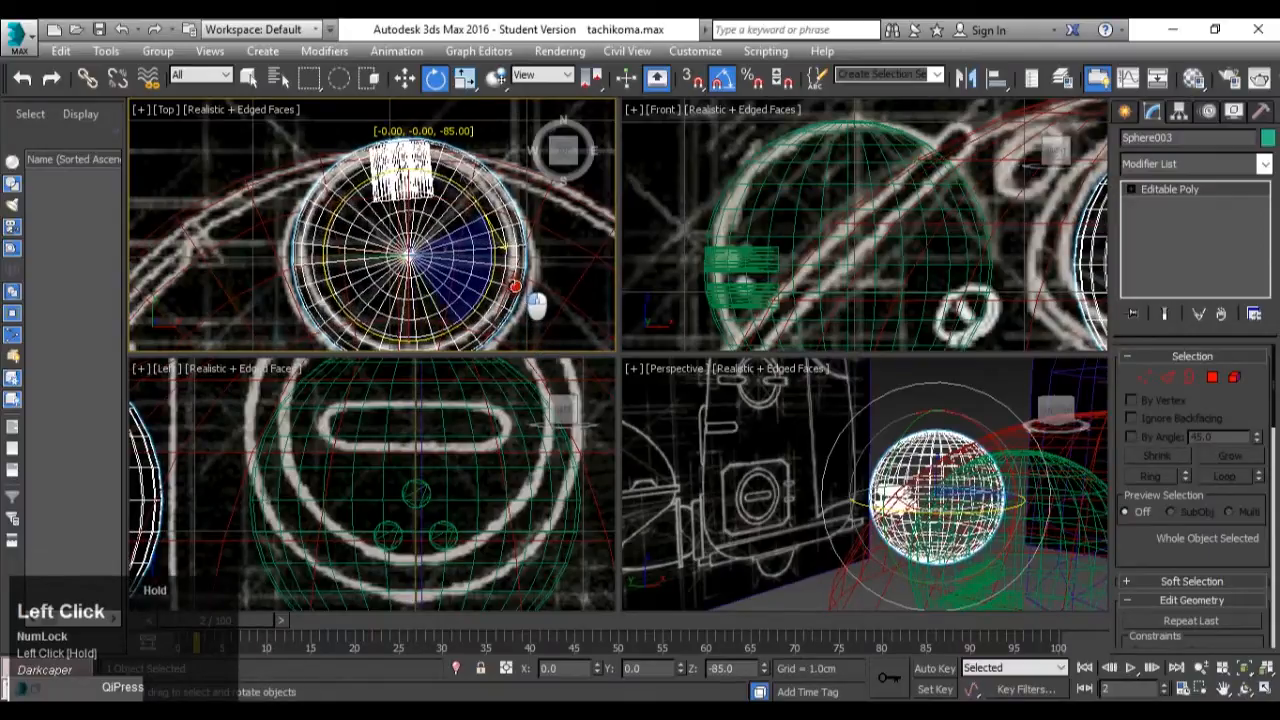
drag(514, 287, 528, 294)
scroll(383, 165, down, 5)
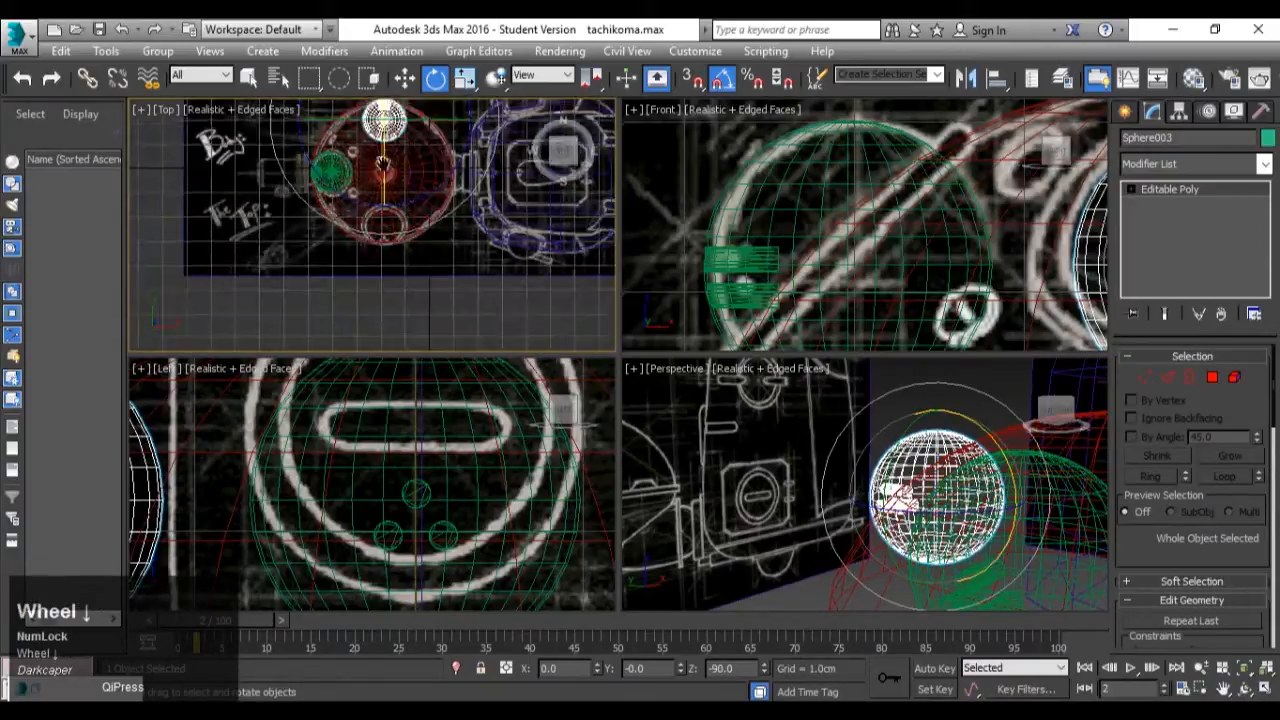
Clone the upper eye sphere in the Top view as a copy down along Y, to about Y -3.63 cm.
middle_drag(383, 165, 400, 209)
scroll(405, 185, down, 2)
key(w)
shift+click(400, 147)
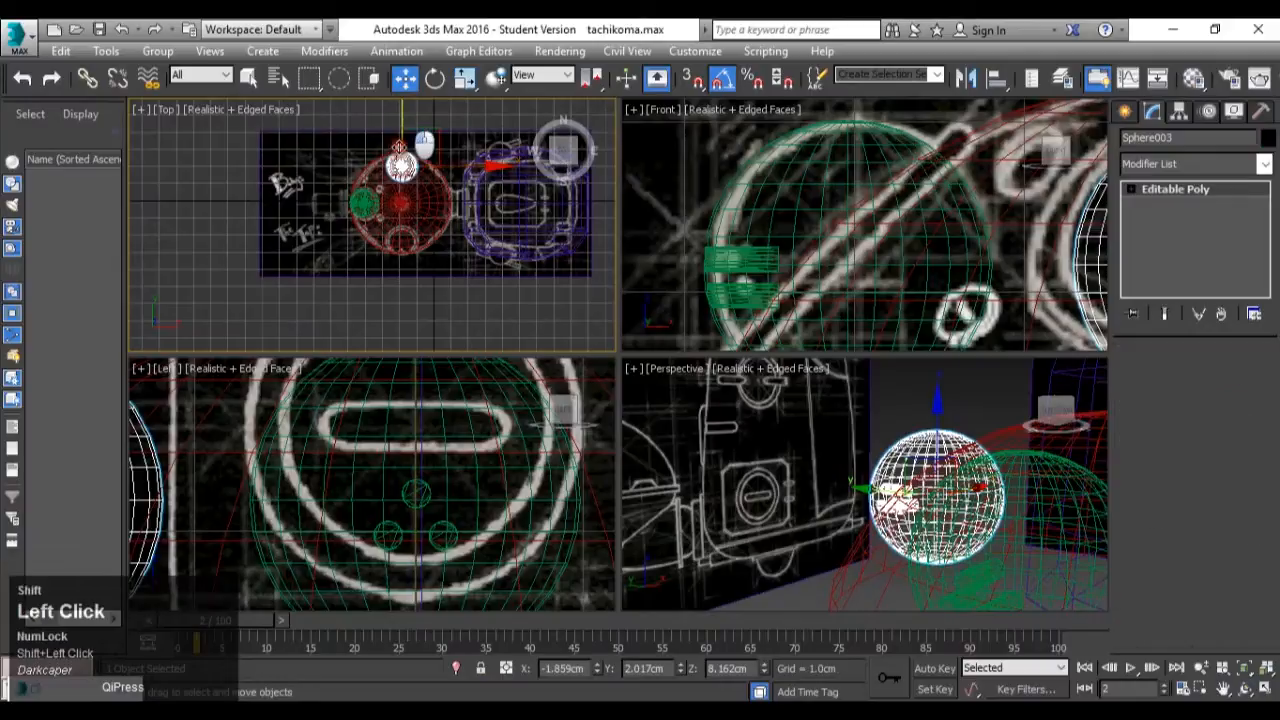
shift+drag(424, 232, 419, 337)
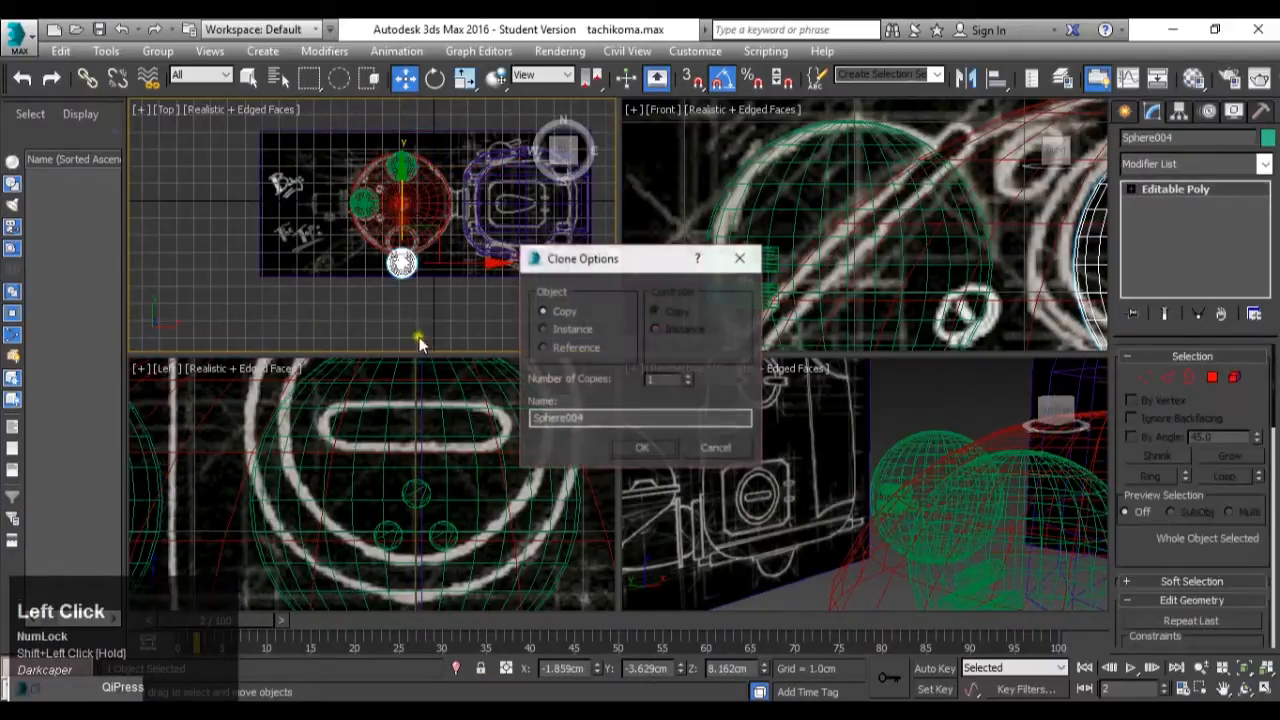
click(630, 446)
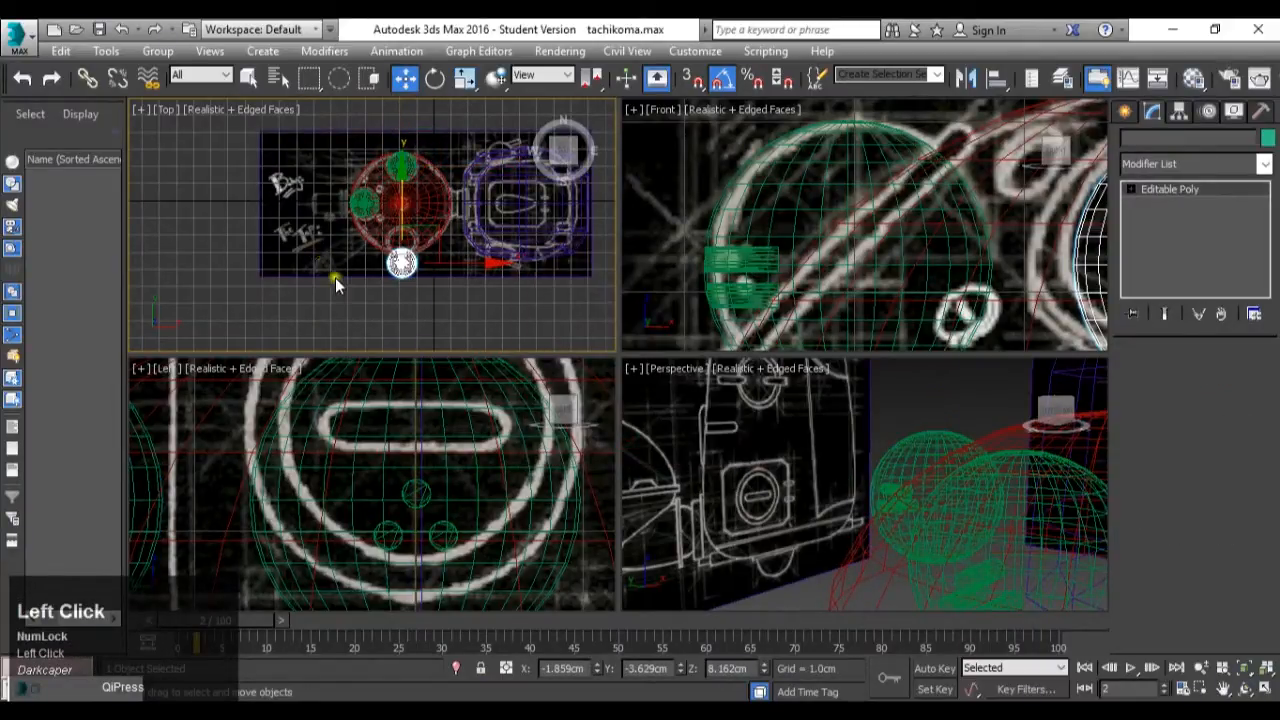
Move the new eye sphere copy along Y in the Top view to line it up with the lower eye circle.
scroll(335, 277, up, 4)
middle_drag(494, 248, 420, 296)
scroll(419, 268, up, 3)
drag(416, 248, 423, 136)
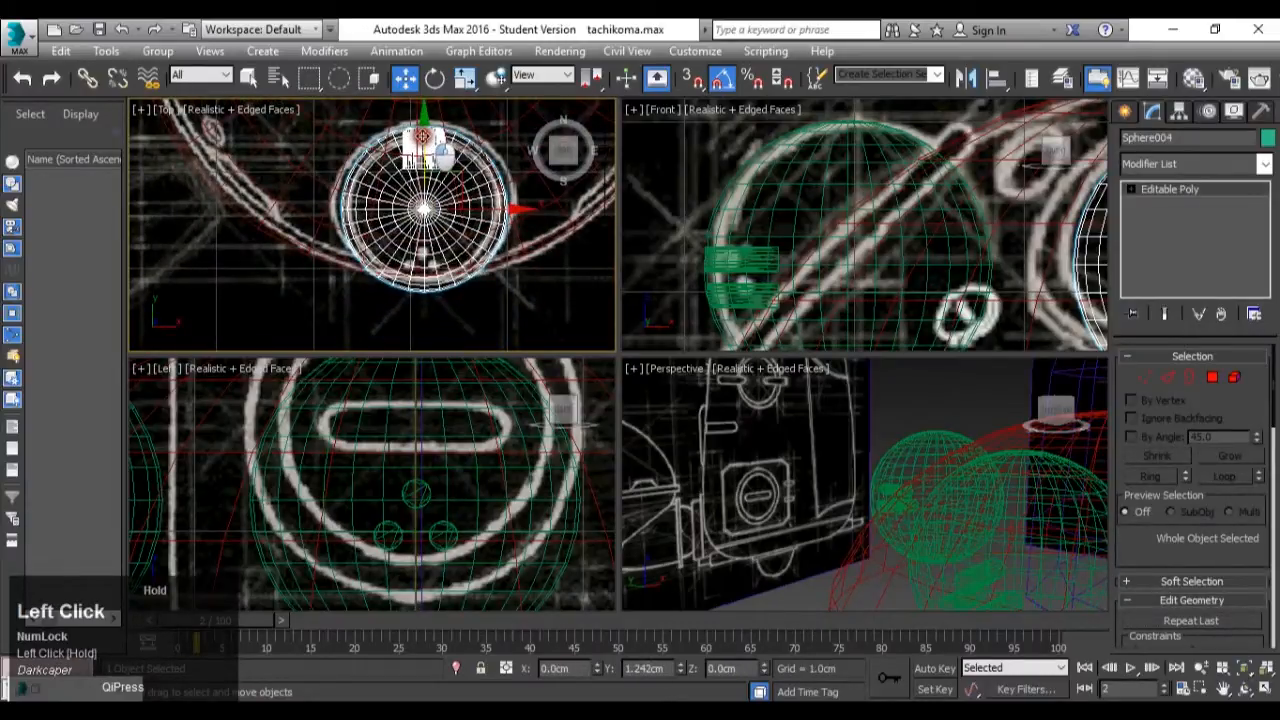
Rotate the lower eye sphere to 90 degrees about Z in the Top view so its holes face outward from the dome.
key(e)
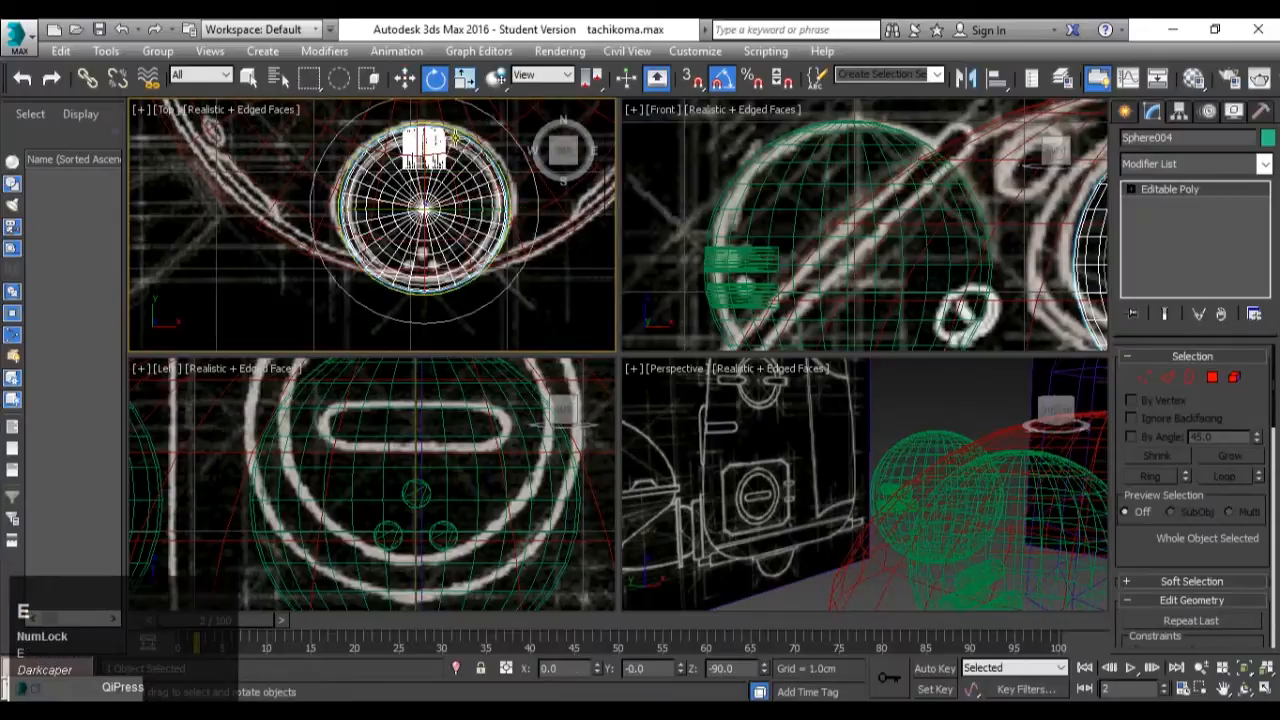
drag(495, 164, 419, 333)
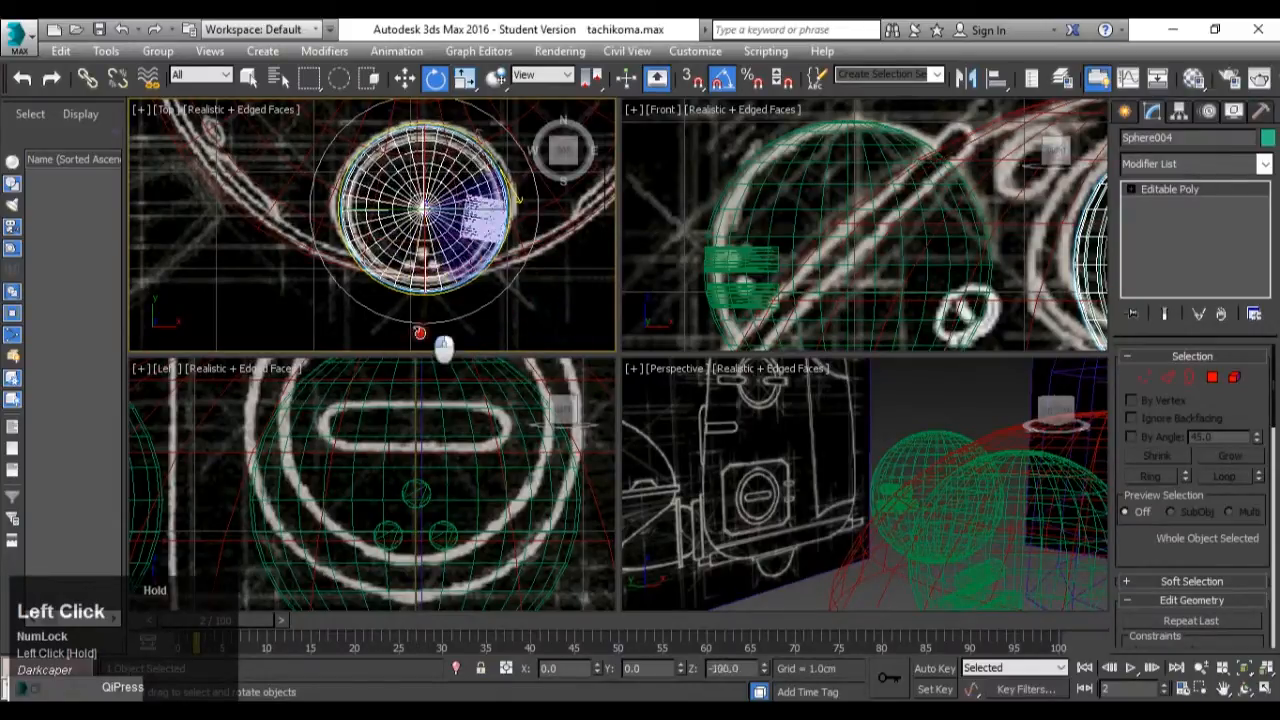
drag(510, 205, 606, 322)
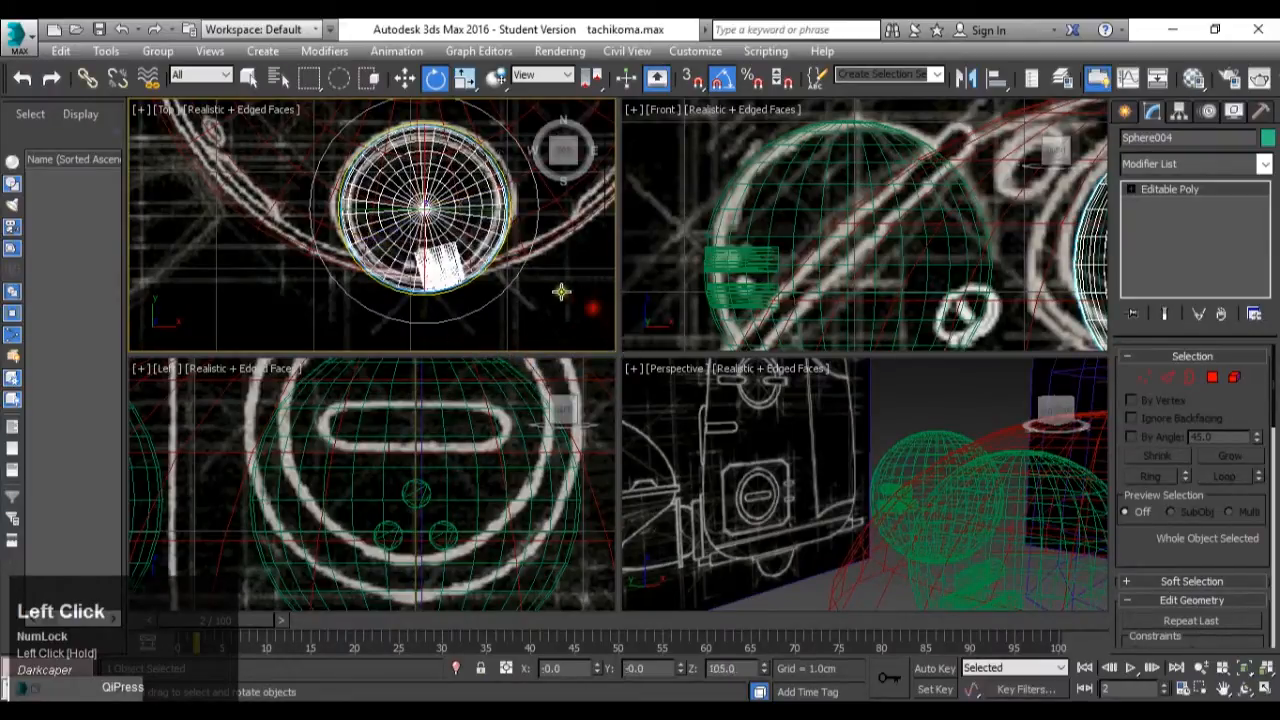
drag(488, 302, 482, 318)
scroll(455, 291, down, 3)
scroll(452, 275, up, 4)
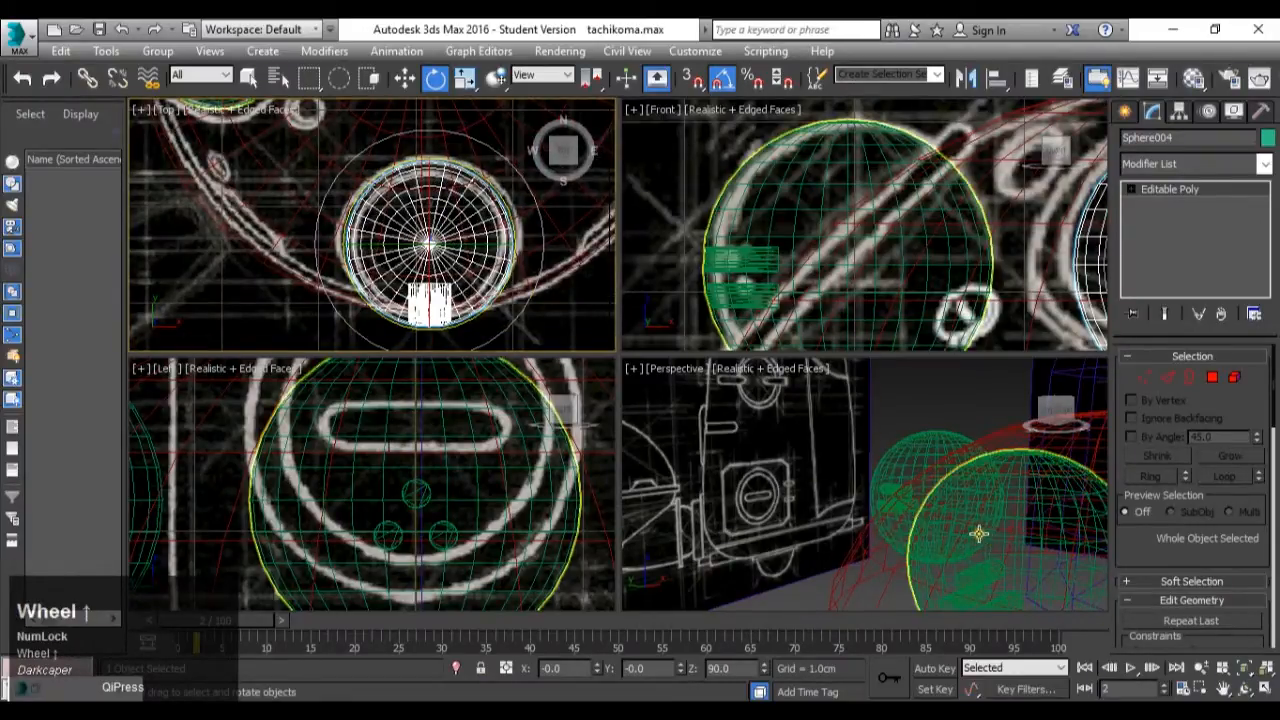
Set the 01 - Default material's opacity back to 100 and minimize the Material Editor.
scroll(970, 527, down, 6)
middle_drag(967, 527, 872, 570)
scroll(865, 520, up, 5)
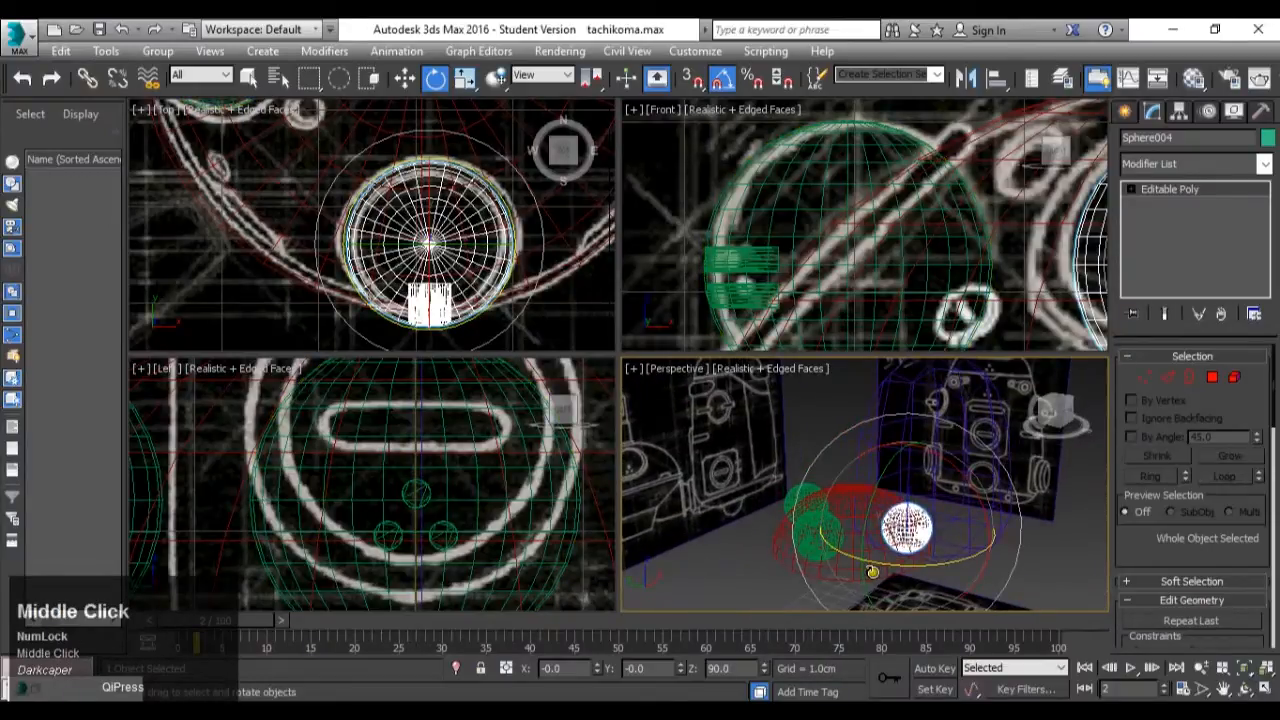
key(m)
drag(321, 527, 333, 380)
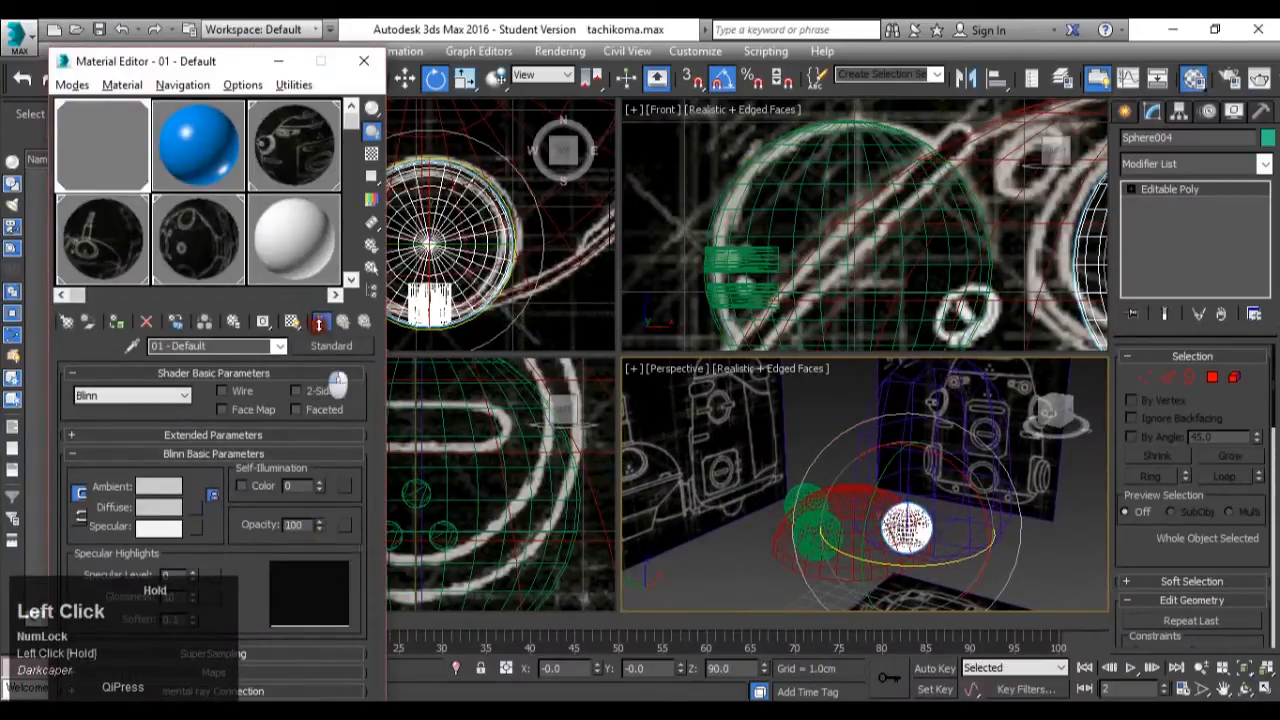
mouse_move(852, 532)
alt+middle_down()
mouse_move(933, 550)
mouse_move(875, 518)
mouse_move(880, 560)
mouse_move(845, 520)
alt+middle_up()
scroll(875, 518, down, 3)
click(281, 64)
scroll(456, 238, down, 10)
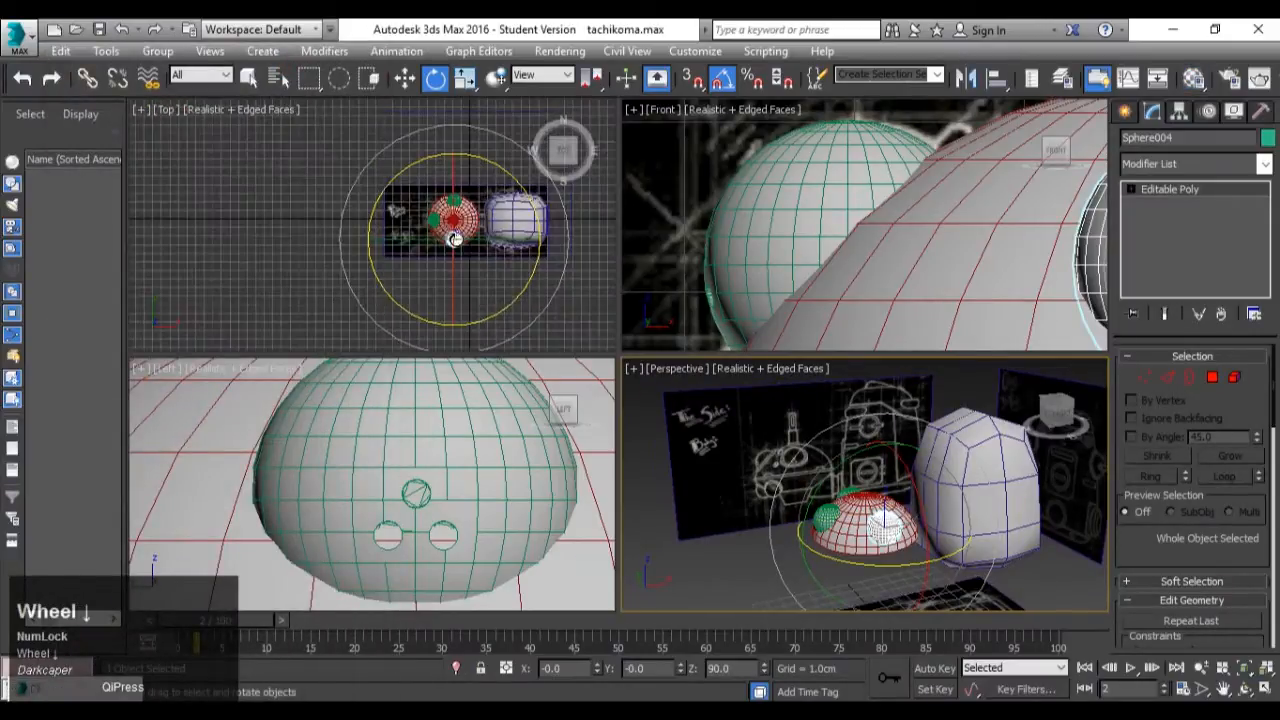
Select the dome's open bottom border in the Front view and extrude a short band down to about Z 6.88 cm.
scroll(774, 303, down, 9)
scroll(859, 316, up, 3)
middle_click(913, 296)
scroll(913, 296, up, 5)
click(920, 245)
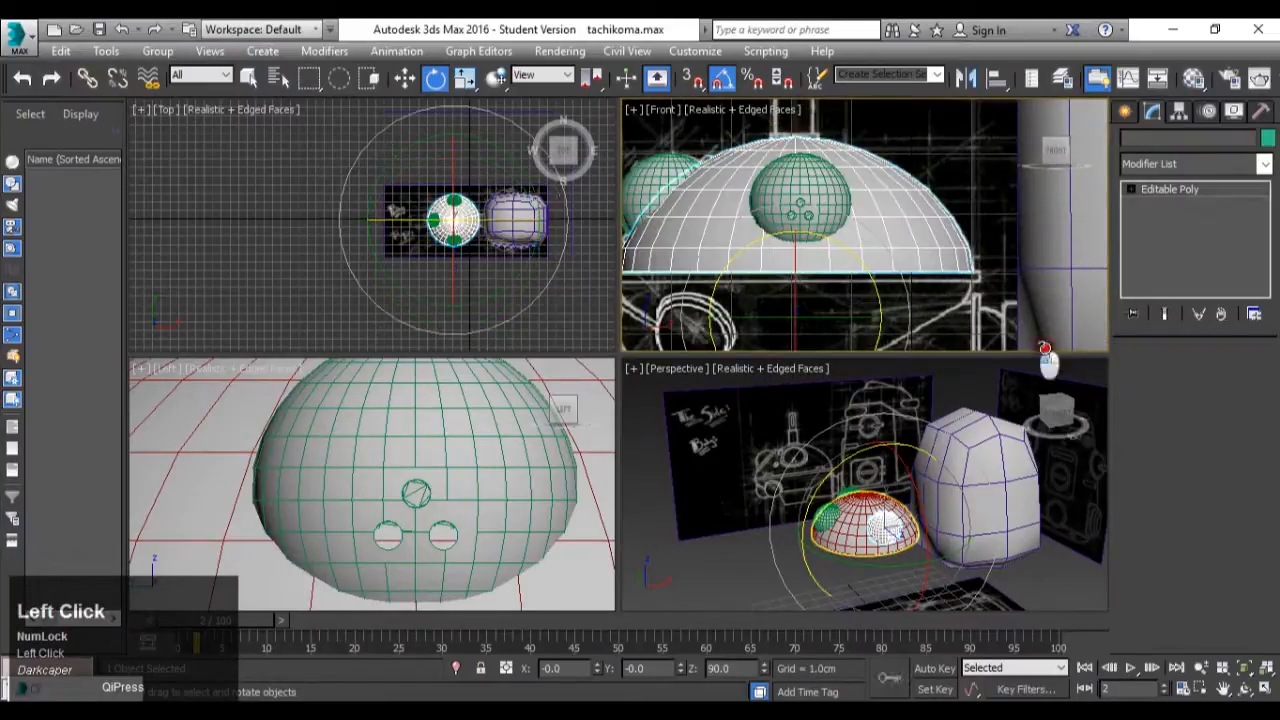
click(1190, 378)
click(933, 268)
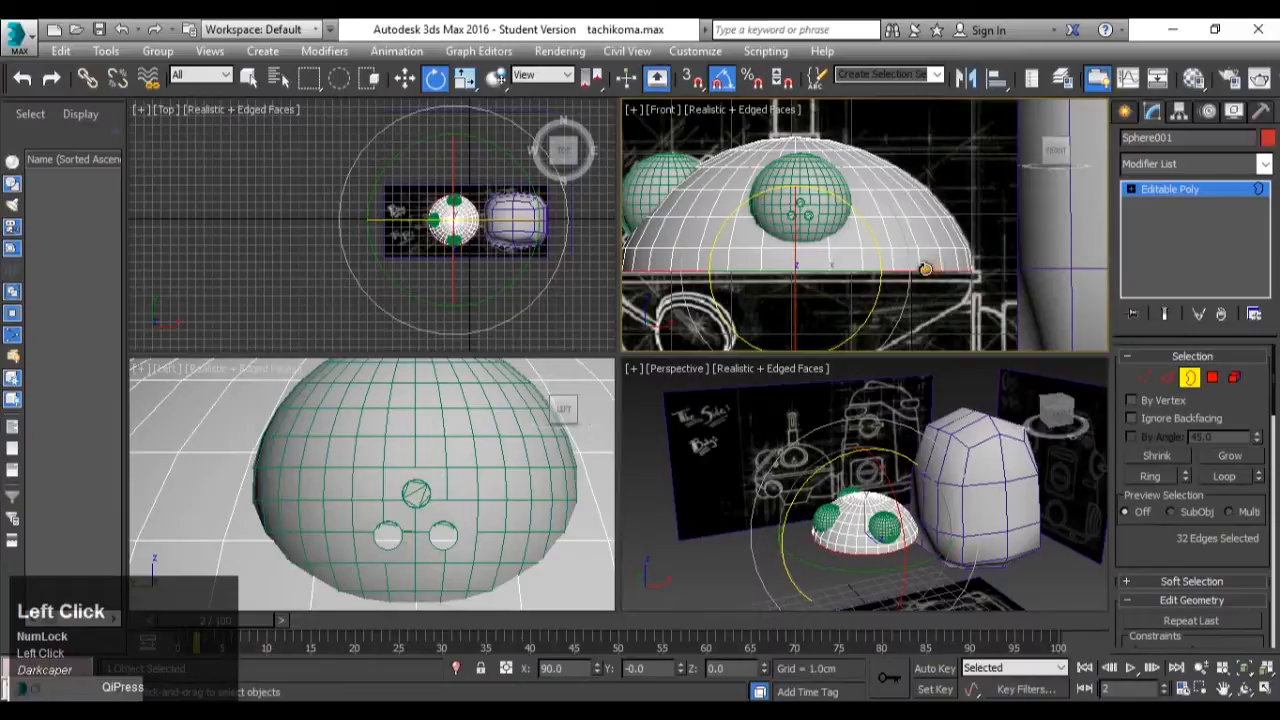
key(w)
mouse_move(793, 208)
shift+mouse_down()
mouse_move(820, 236)
mouse_move(800, 222)
shift+mouse_up()
scroll(966, 286, up, 4)
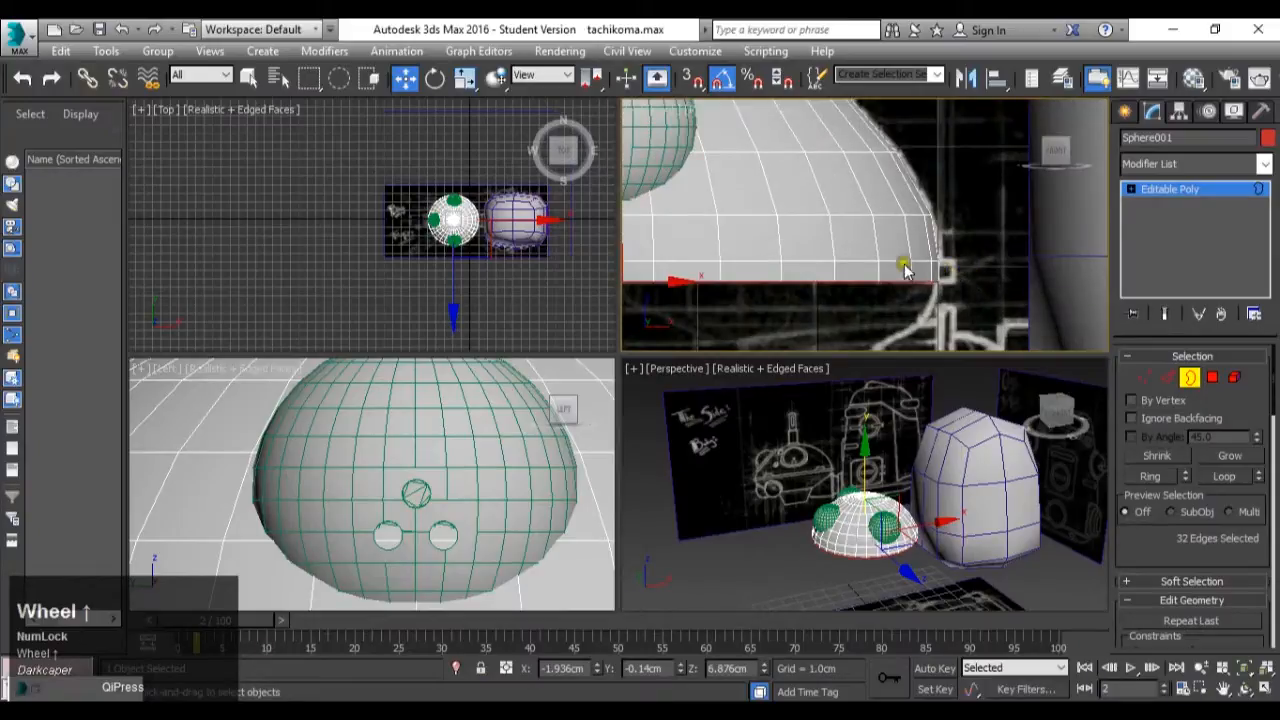
Extrude a second band from the dome's border to about Z 6.61 cm and scale it out to about 108% to match the blueprint rim.
scroll(925, 272, down, 5)
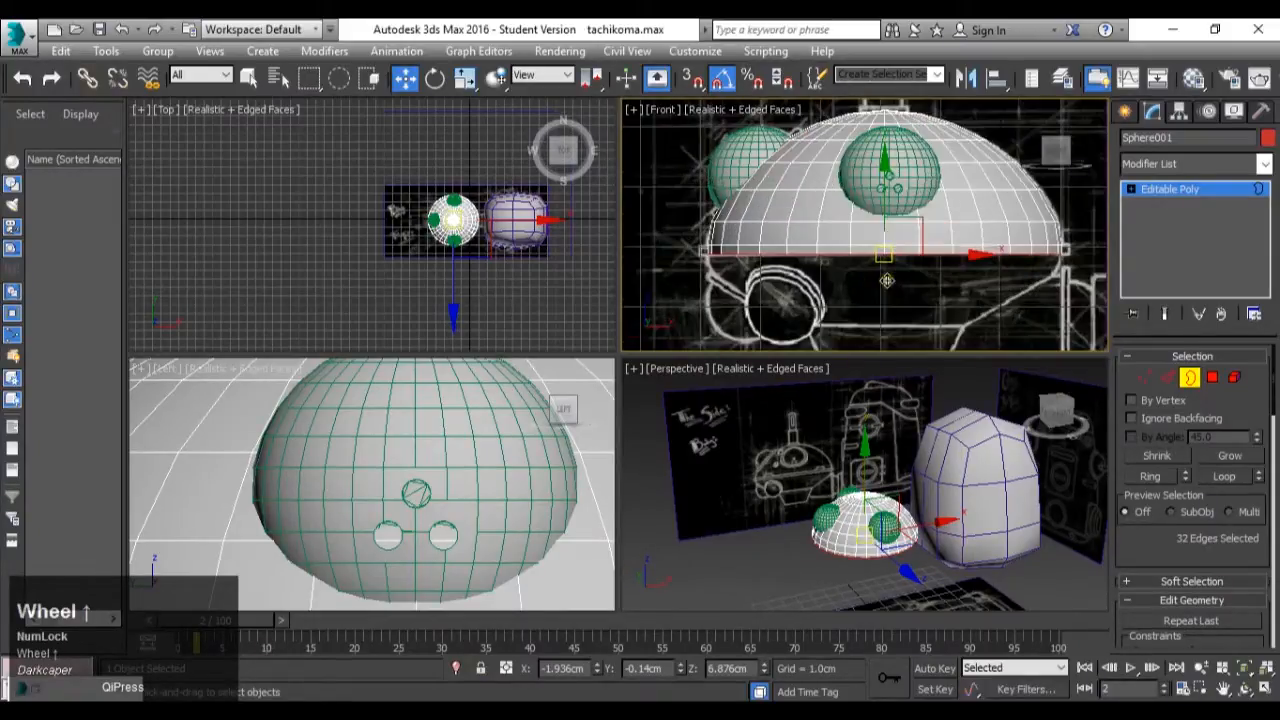
shift+drag(885, 193, 889, 214)
key(r)
drag(889, 271, 887, 266)
middle_click(887, 266)
scroll(887, 268, up, 3)
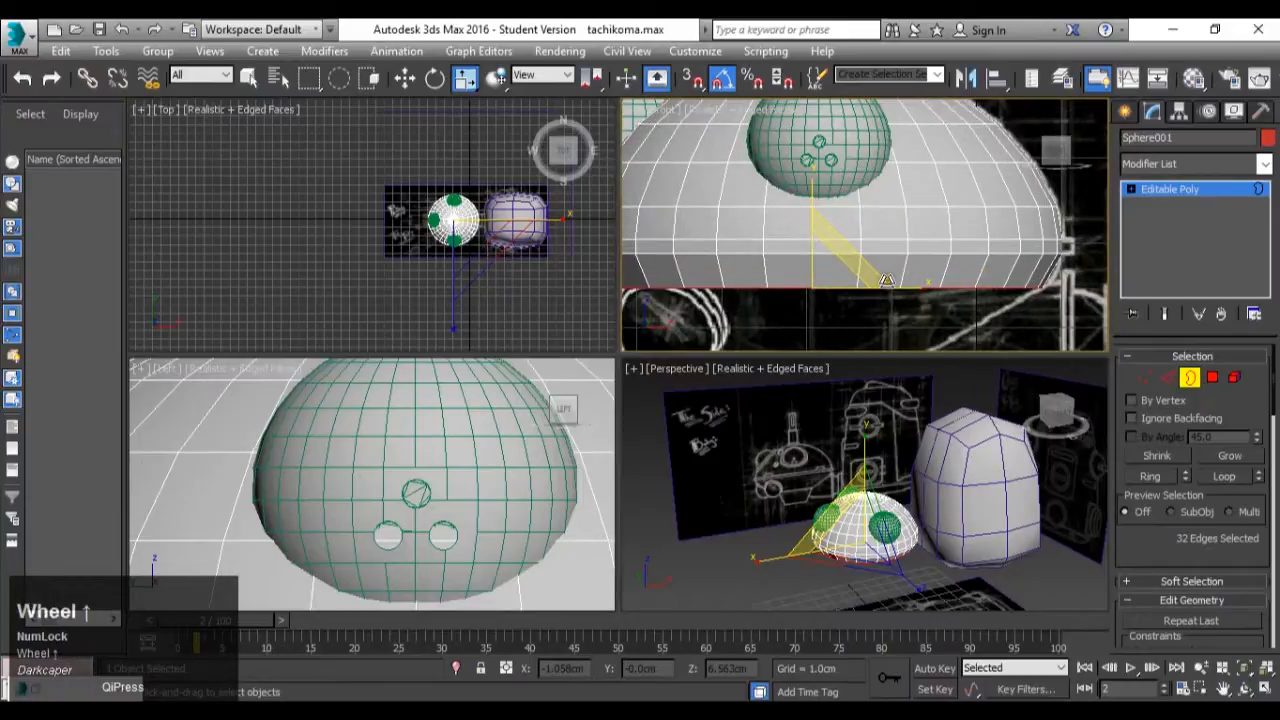
key(w)
drag(816, 219, 813, 208)
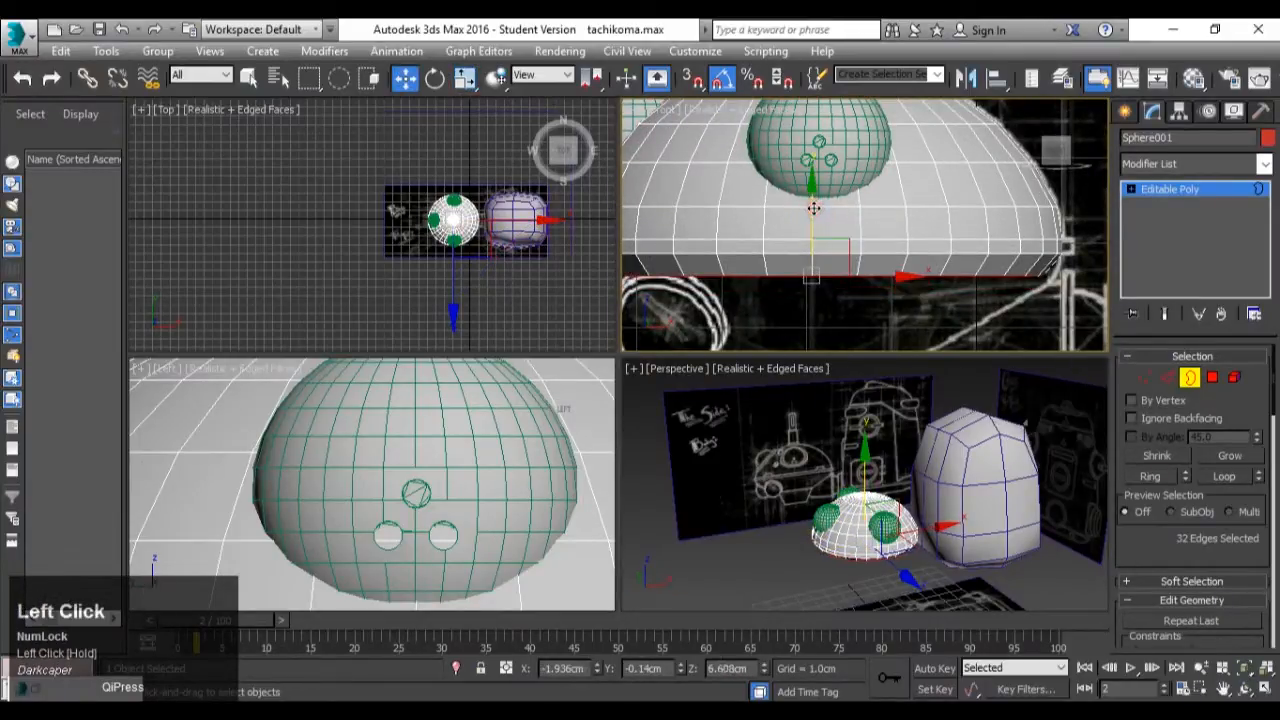
key(r)
drag(817, 274, 817, 268)
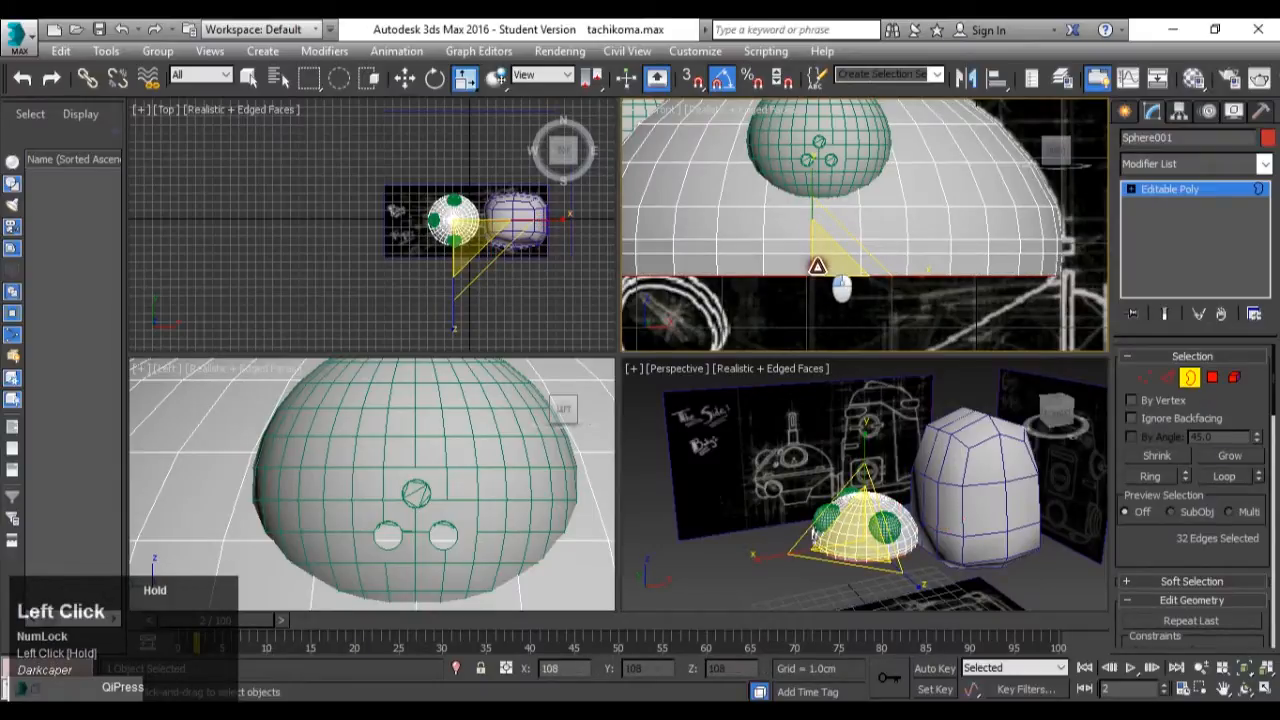
Extrude a third short band down from the dome's border and scale it slightly inward to start the underside.
key(w)
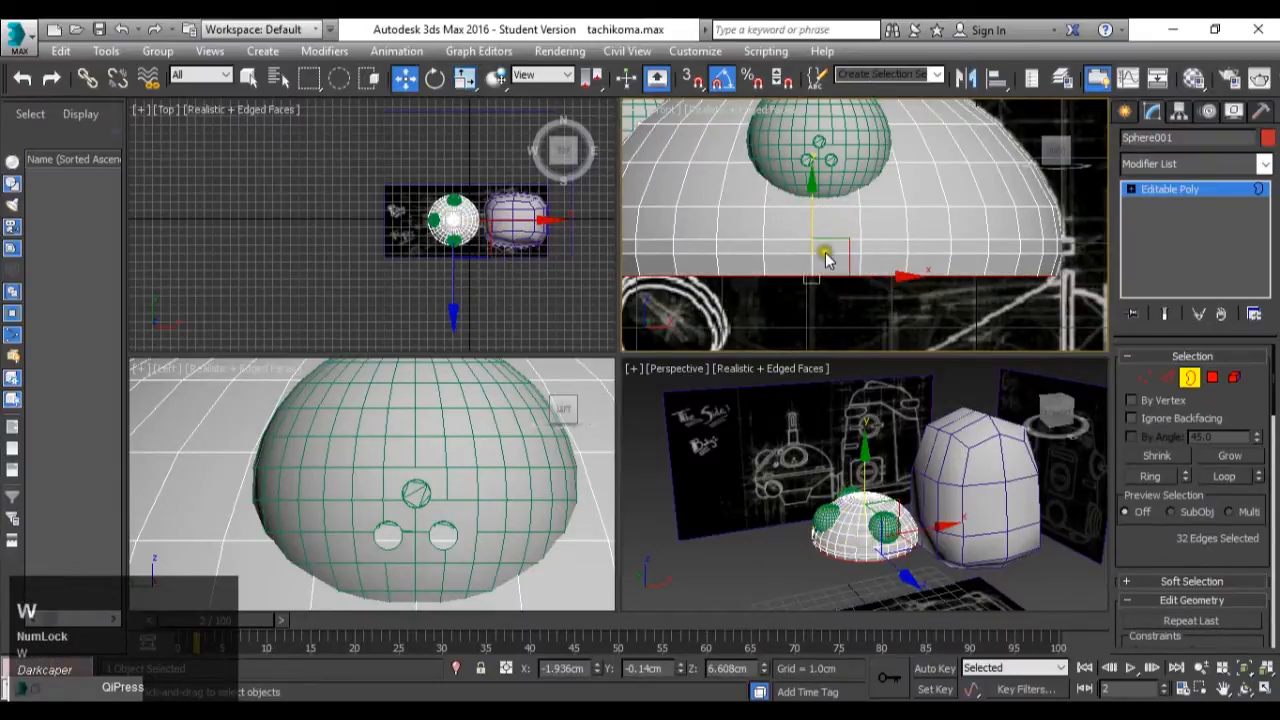
shift+drag(811, 218, 815, 236)
key(r)
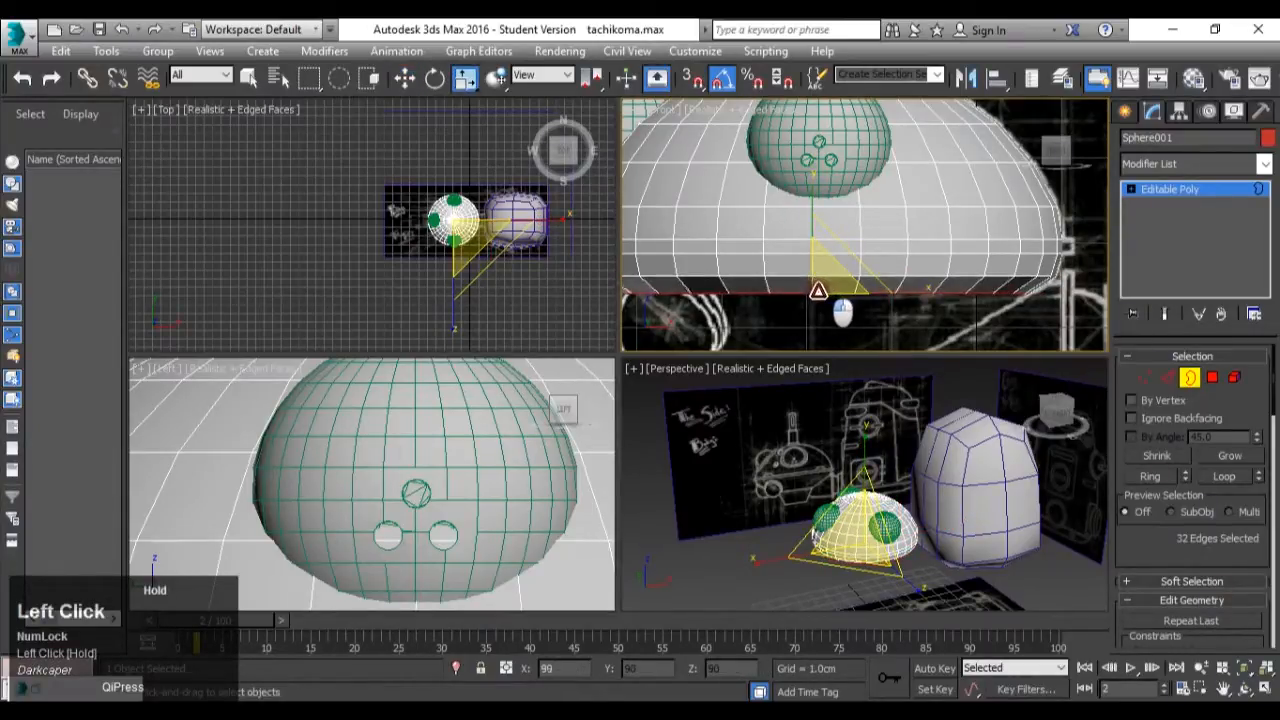
scroll(834, 300, down, 2)
middle_drag(834, 300, 888, 266)
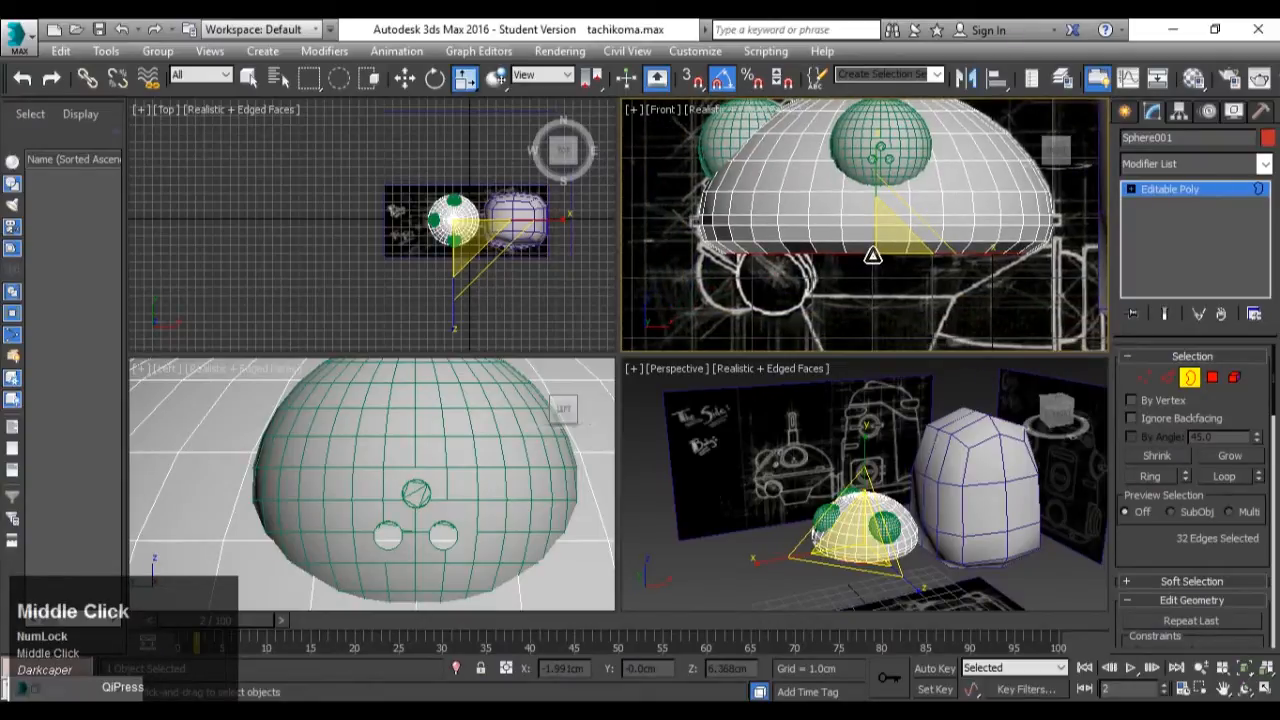
Extrude the border down to about Z 5.70 cm and scale it to about 49% to form the dome's tapered underside.
key(w)
shift+drag(878, 195, 878, 234)
key(r)
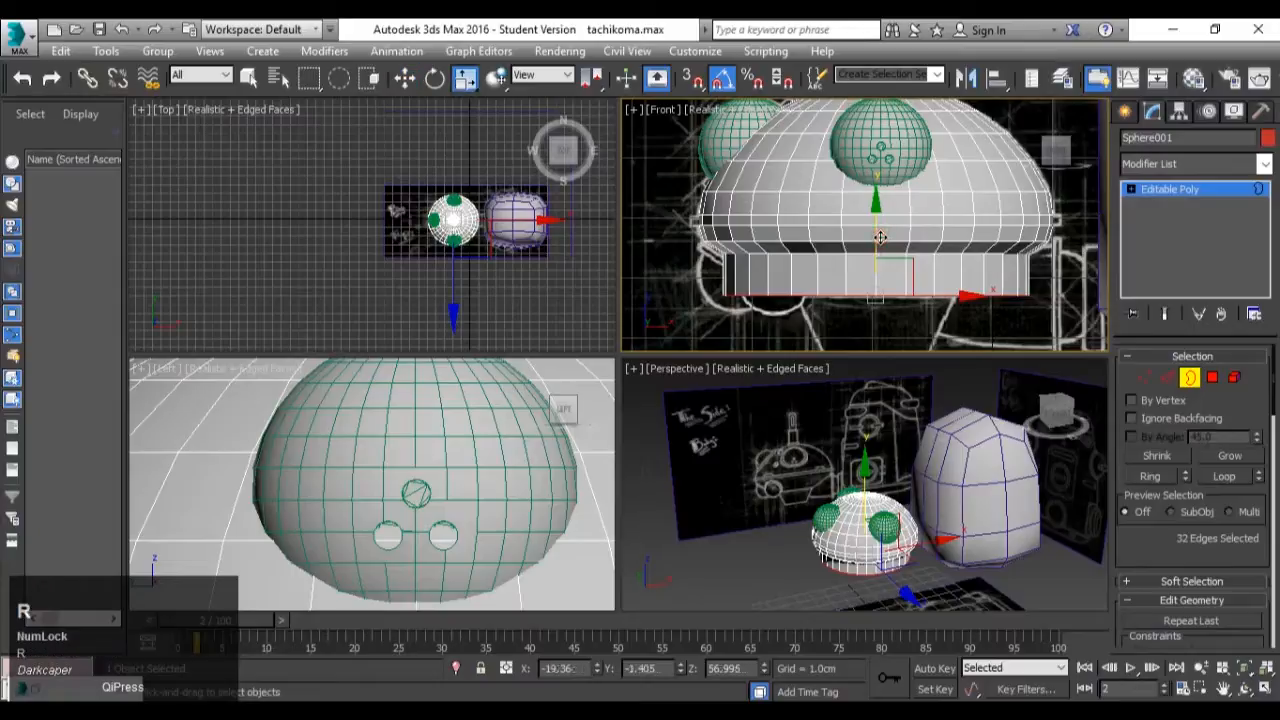
drag(874, 286, 858, 405)
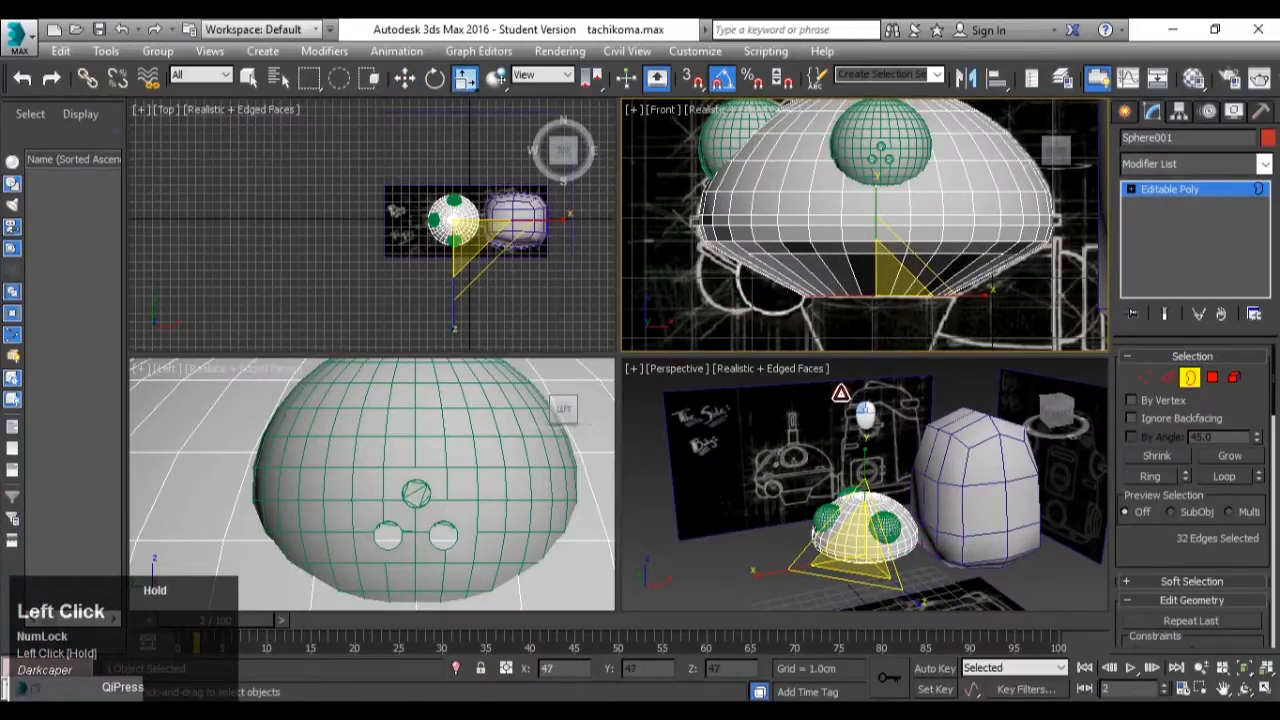
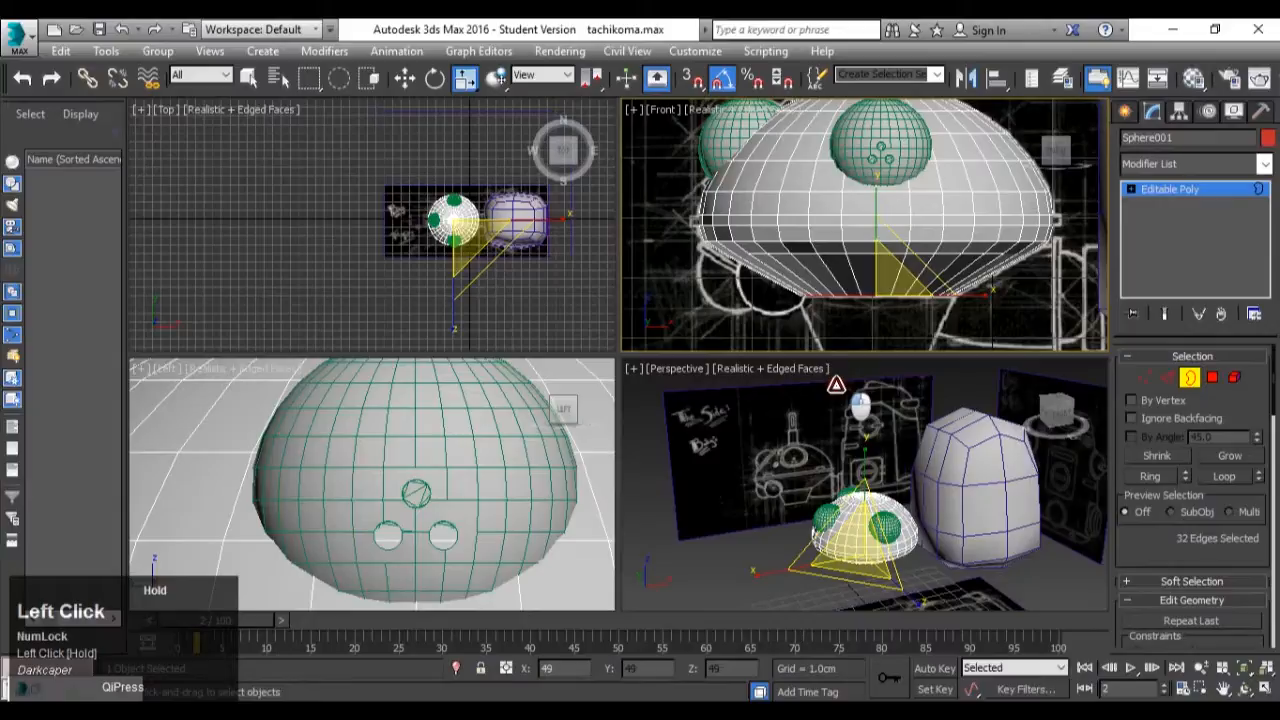
scroll(888, 256, down, 3)
scroll(927, 268, up, 5)
alt+middle_drag(932, 271, 928, 285)
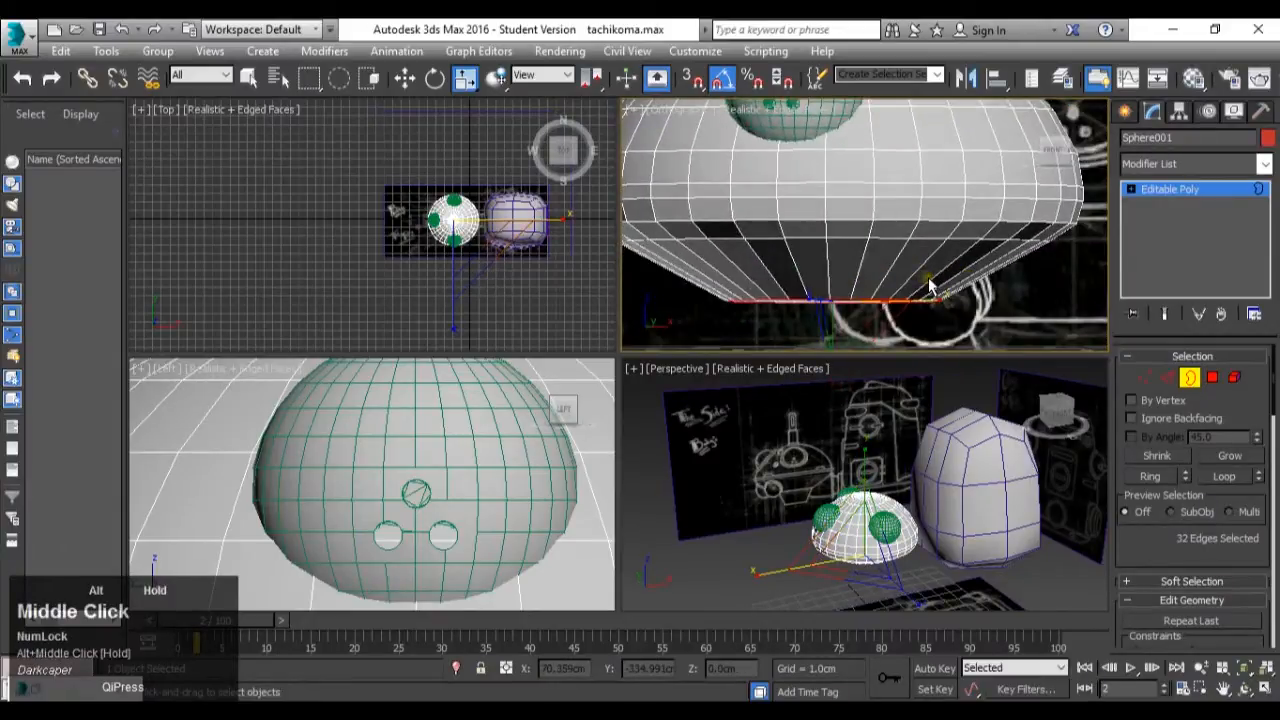
Restore the rotated viewport to the Front view and fine-tune the border's scale against the blueprint neck's upper edge.
click(673, 108)
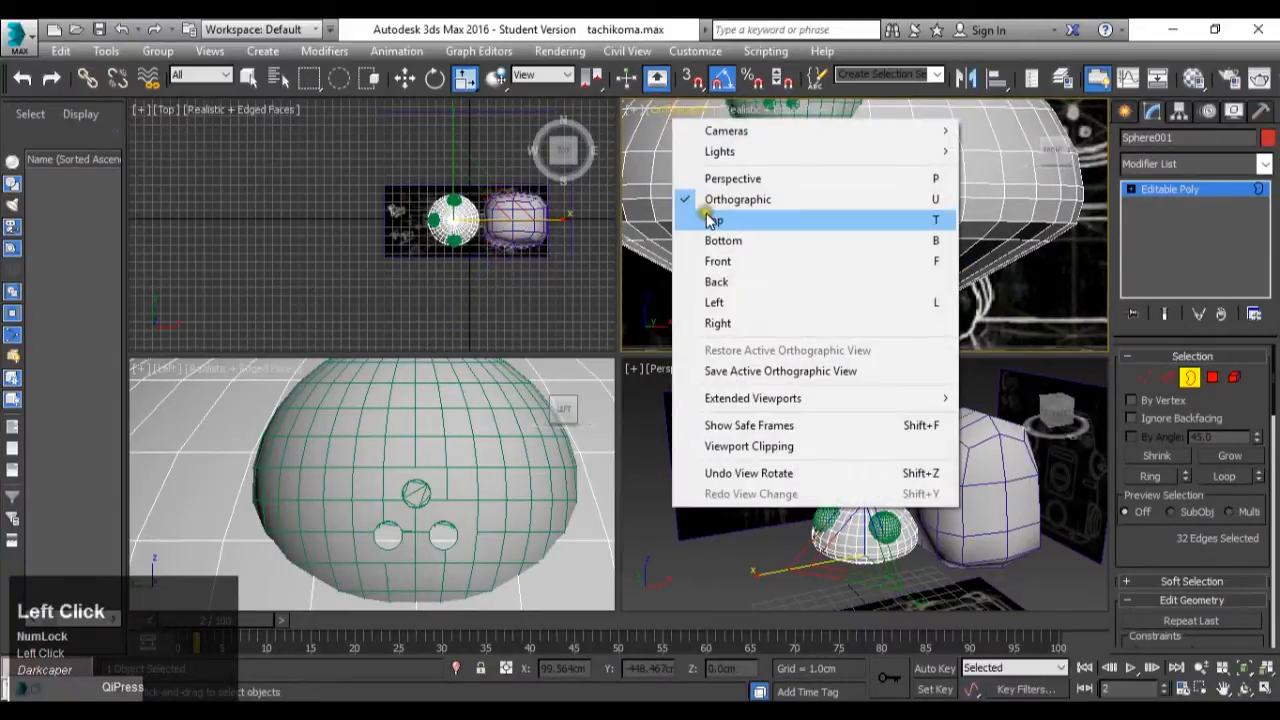
click(722, 259)
scroll(826, 229, down, 2)
scroll(826, 229, down, 3)
scroll(840, 260, up, 2)
middle_drag(845, 300, 834, 273)
scroll(786, 270, up, 2)
key(w)
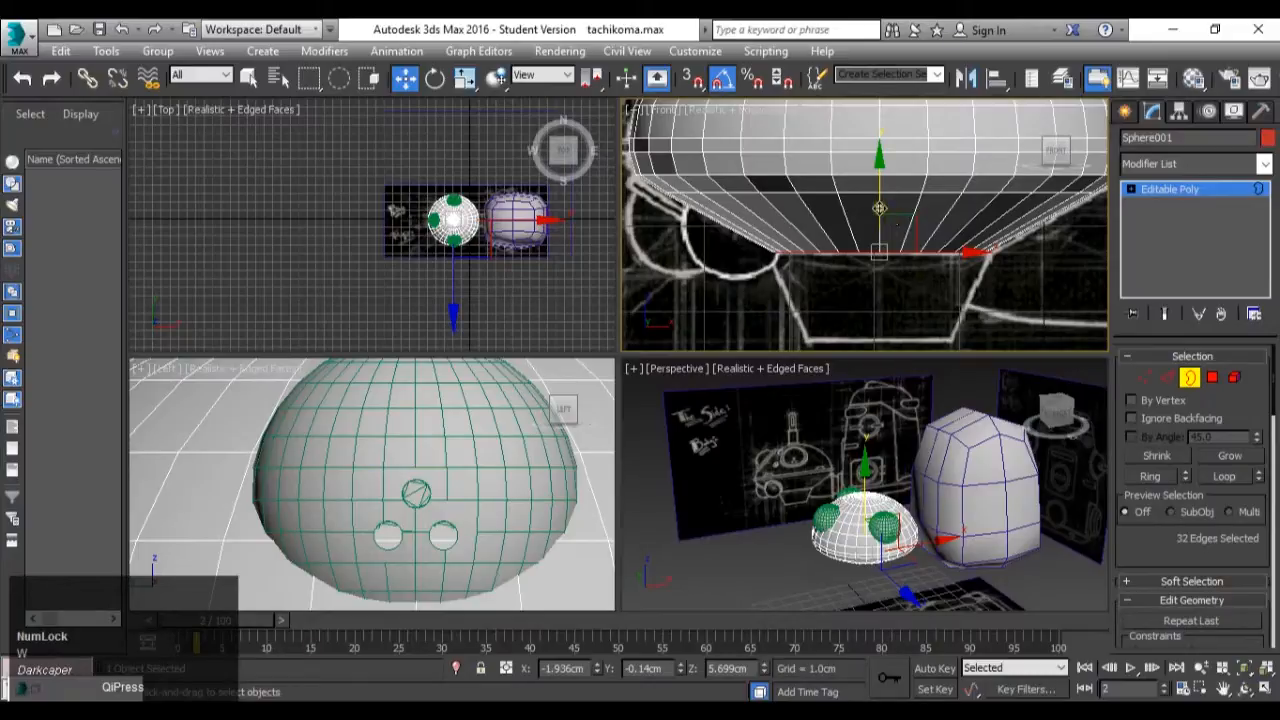
key(r)
drag(914, 264, 915, 254)
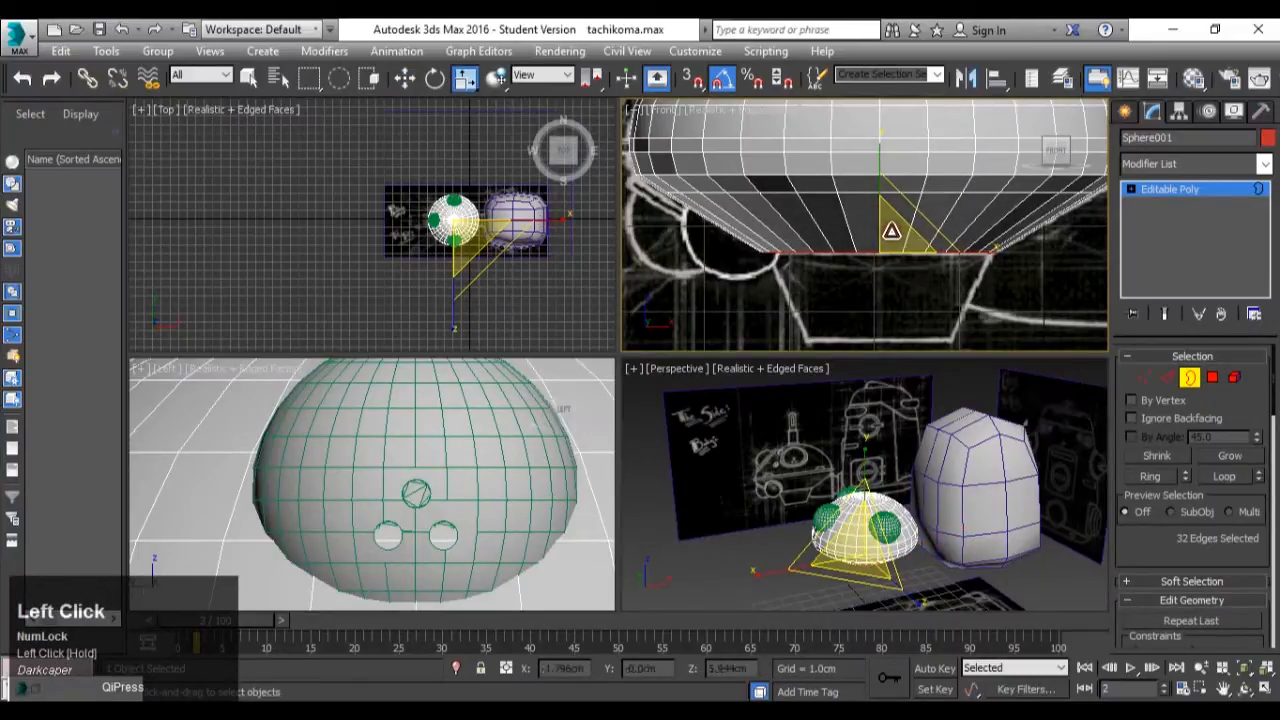
Extrude the border down to about Z 4.65 cm and scale it inward to form the tapered neck drawn in the blueprint.
key(w)
mouse_move(904, 236)
shift+mouse_down()
mouse_move(915, 305)
mouse_move(894, 287)
shift+mouse_up()
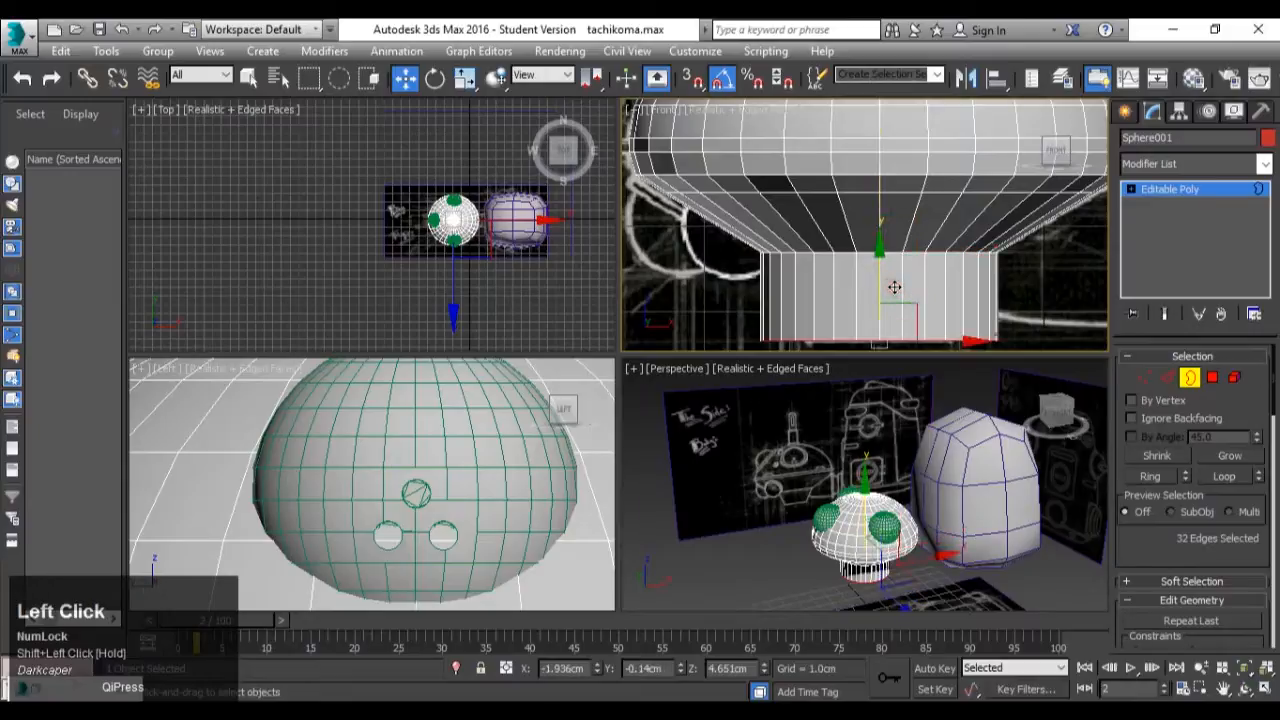
key(r)
drag(878, 330, 856, 405)
scroll(838, 228, down, 3)
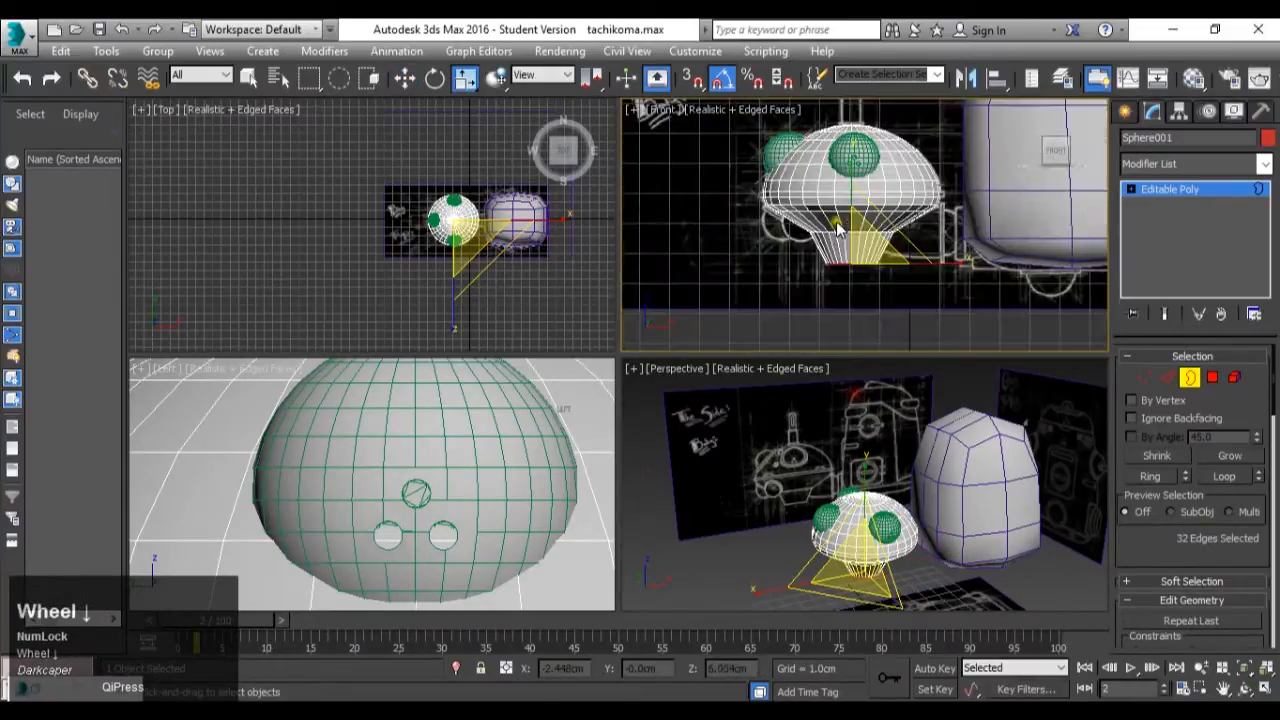
mouse_move(787, 549)
alt+middle_down()
mouse_move(852, 500)
mouse_move(783, 551)
alt+middle_up()
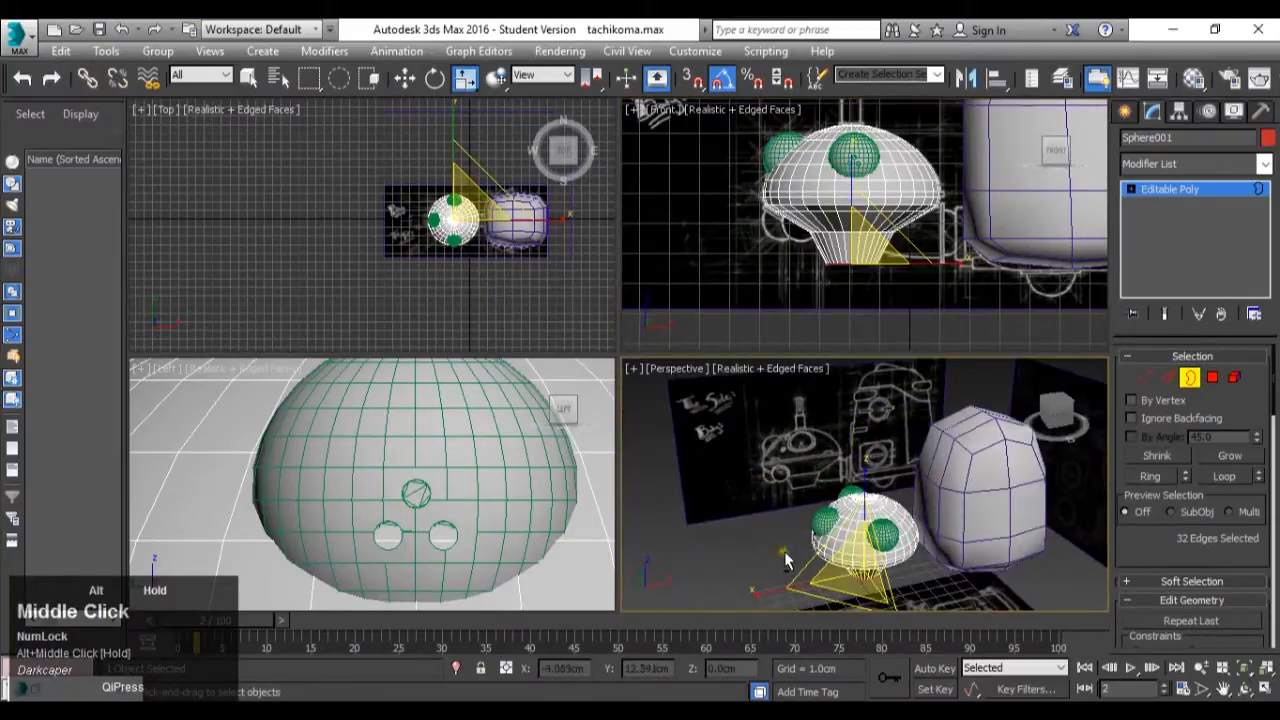
scroll(810, 500, up, 4)
scroll(810, 500, down, 3)
mouse_move(805, 500)
alt+middle_down()
mouse_move(884, 510)
mouse_move(790, 515)
alt+middle_up()
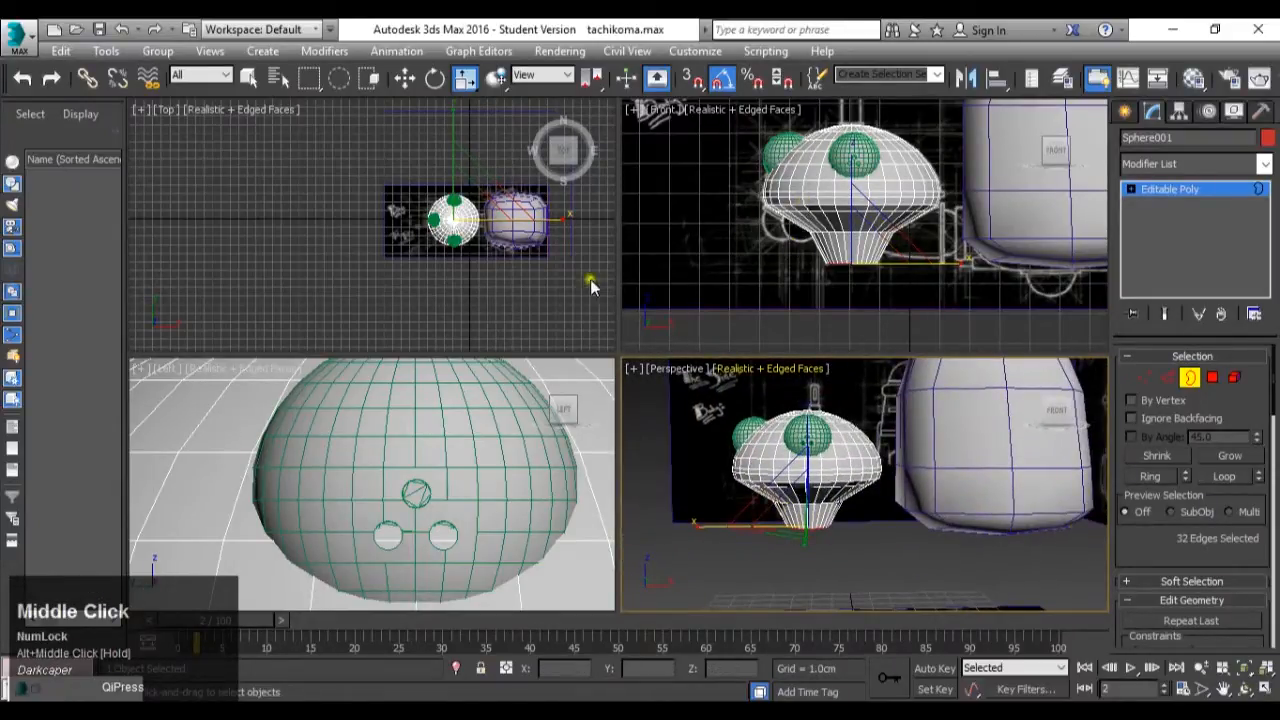
Leave border editing and draw a Standard Primitives cylinder about 0.33 cm in radius over the blueprint's antenna above the dome.
scroll(450, 220, up, 5)
middle_drag(836, 118, 831, 250)
scroll(829, 207, up, 3)
middle_drag(845, 300, 827, 240)
scroll(827, 240, up, 3)
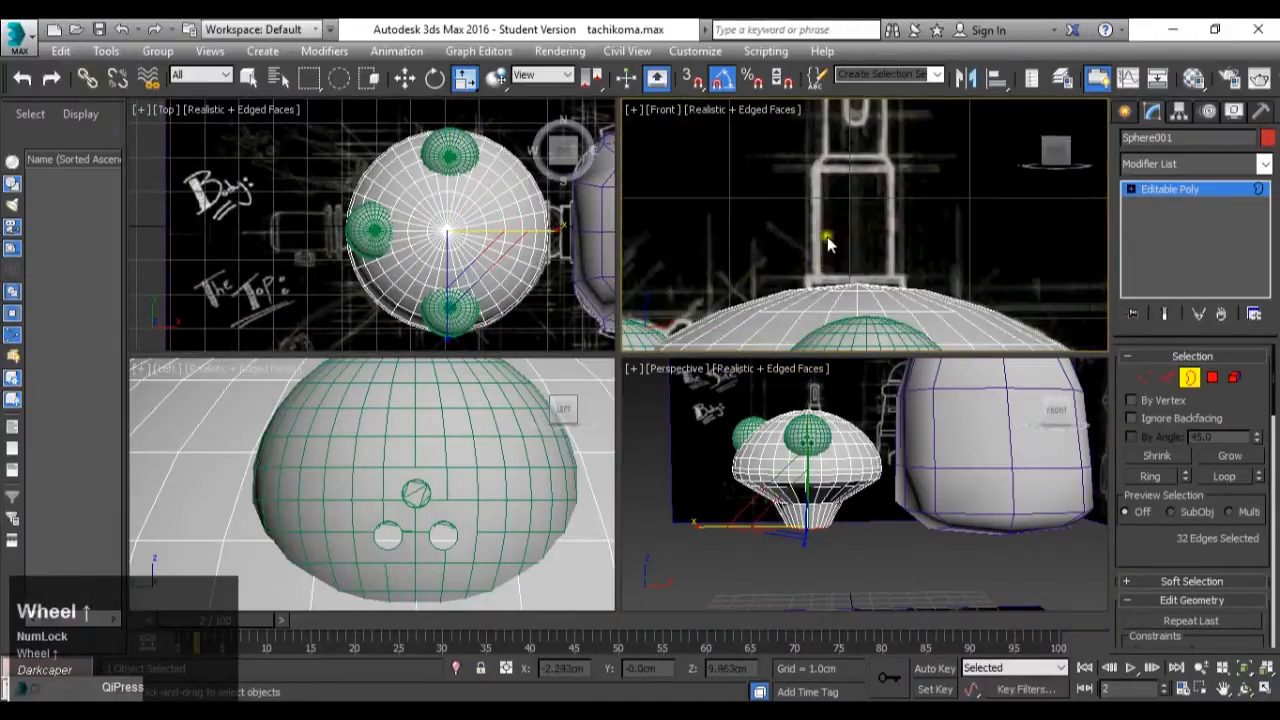
scroll(872, 192, up, 2)
click(1170, 190)
click(1126, 112)
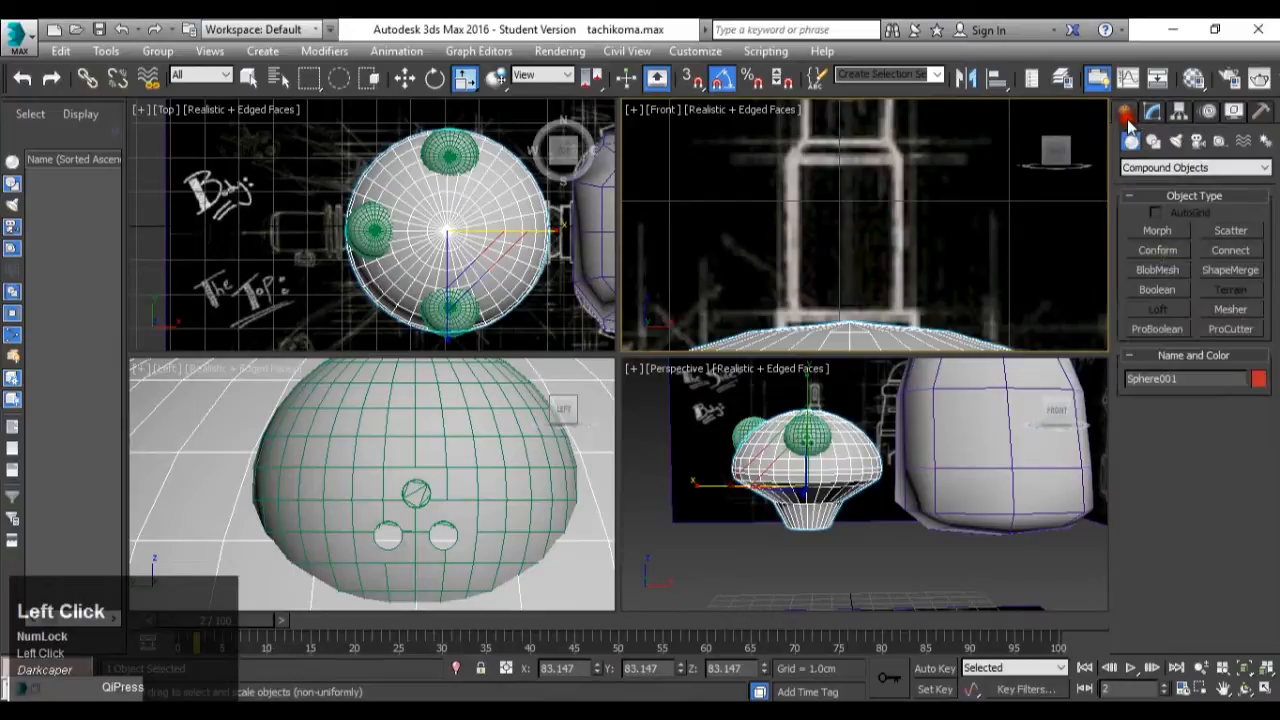
click(1190, 167)
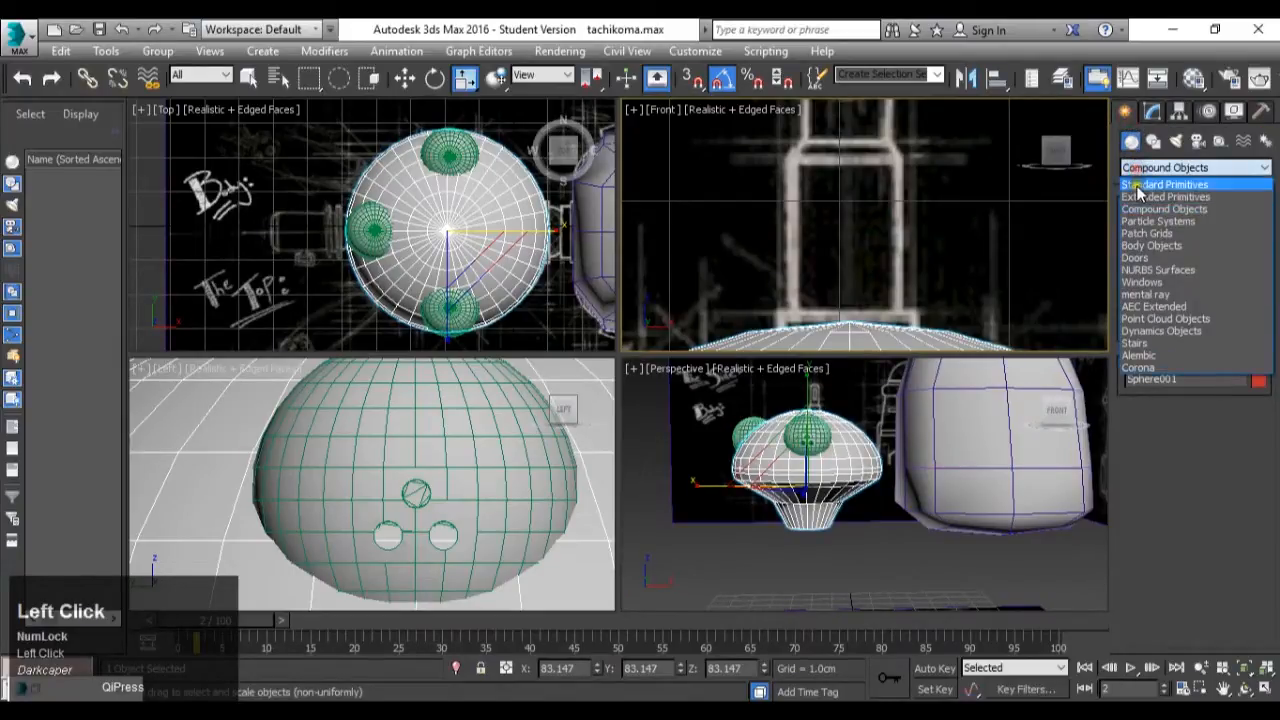
click(1170, 180)
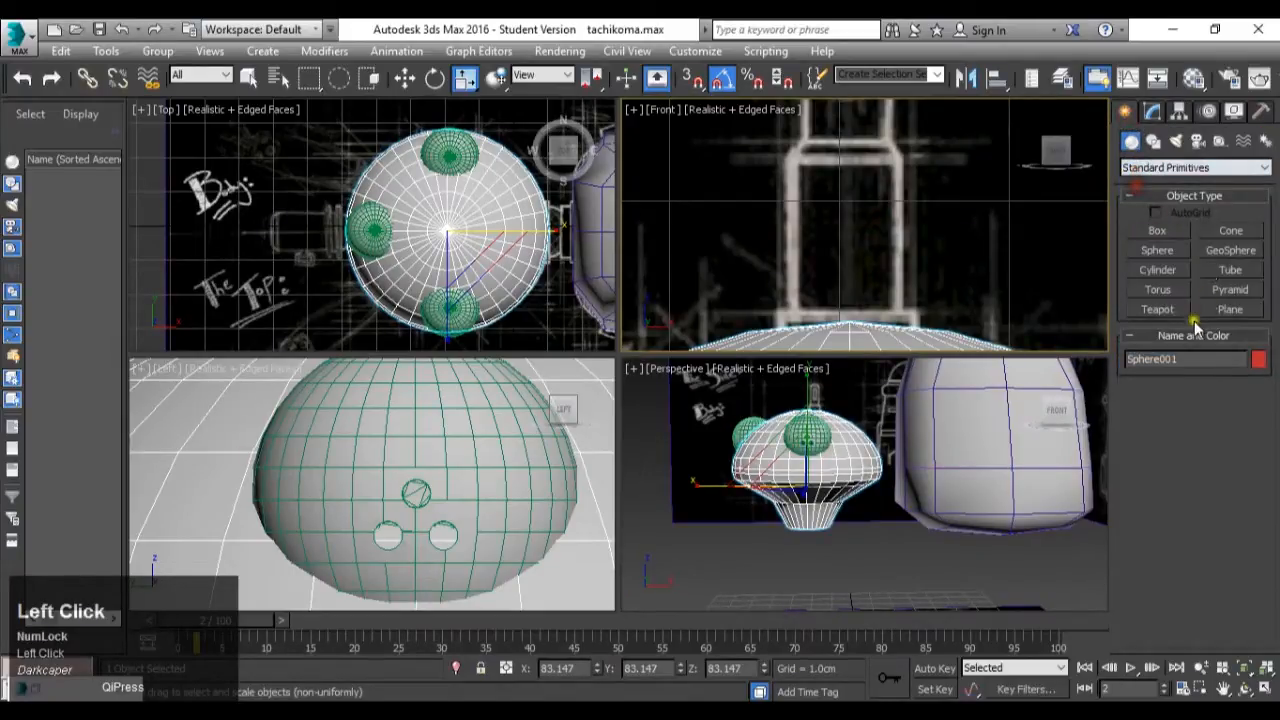
click(1158, 270)
middle_drag(815, 222, 830, 248)
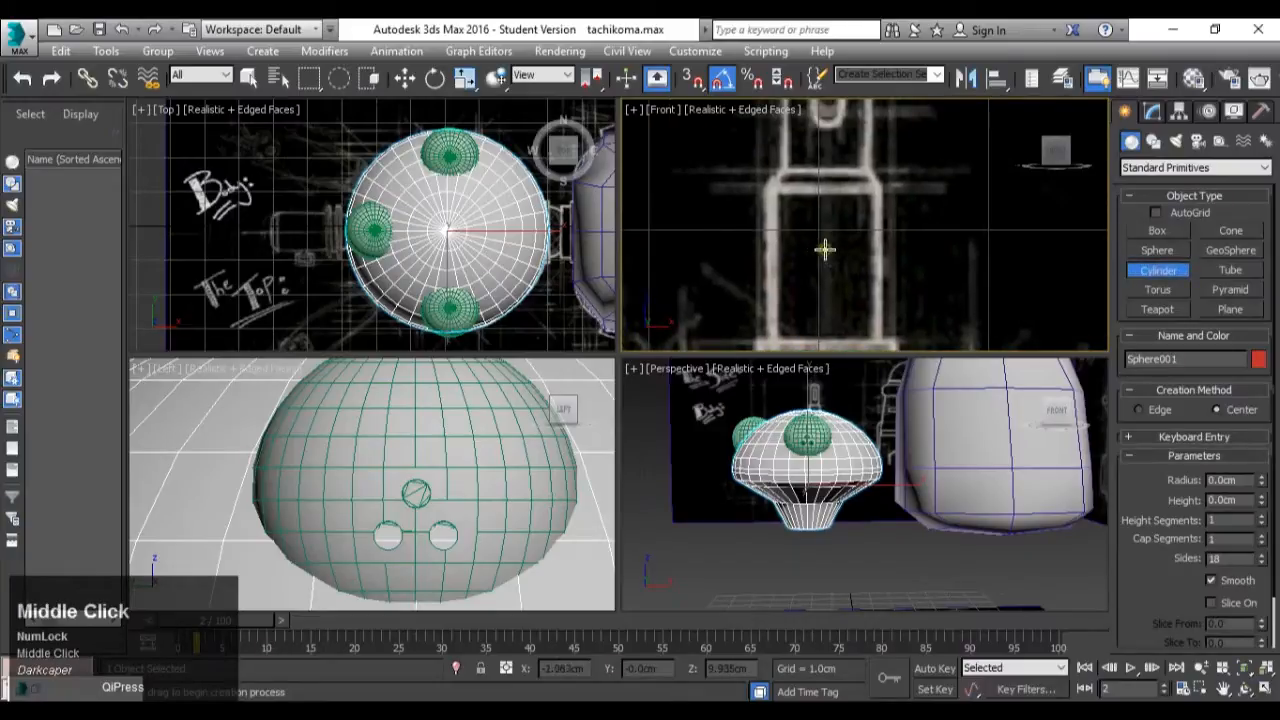
drag(825, 250, 840, 303)
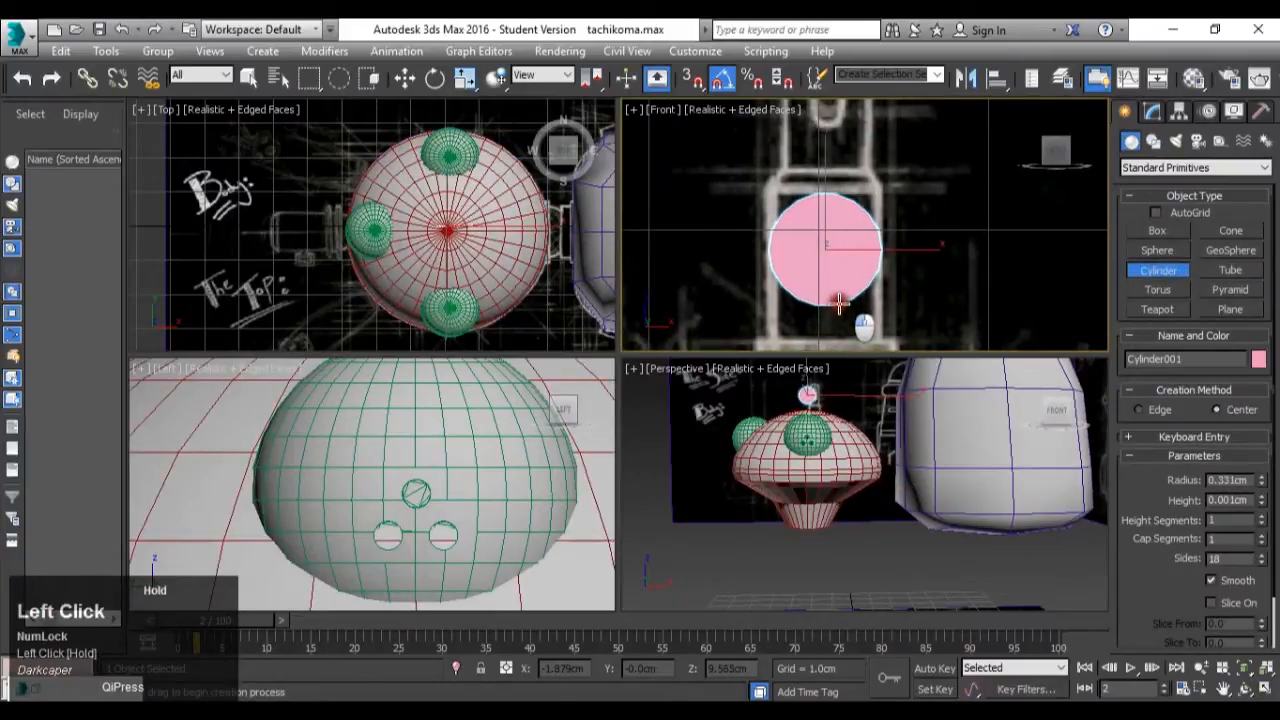
click(835, 195)
Rotate the cylinder upright, move it onto the antenna outline and scale its height to about 141% to match the blueprint.
key(e)
drag(837, 275, 849, 233)
key(w)
click(825, 210)
key(r)
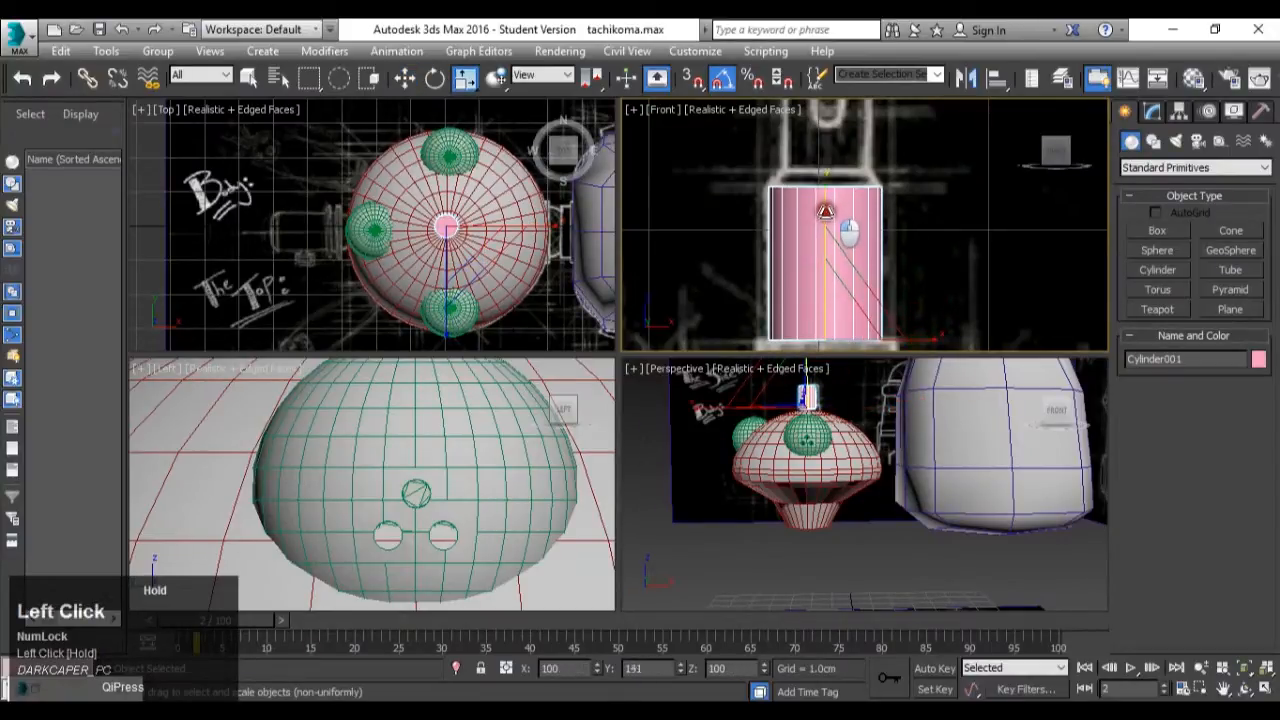
Move the cylinder in the Top view to about Y -0.12 cm to center it on the dome's apex.
alt+middle_drag(870, 443, 862, 485)
middle_drag(828, 440, 868, 490)
alt+middle_drag(868, 490, 880, 543)
scroll(461, 256, up, 3)
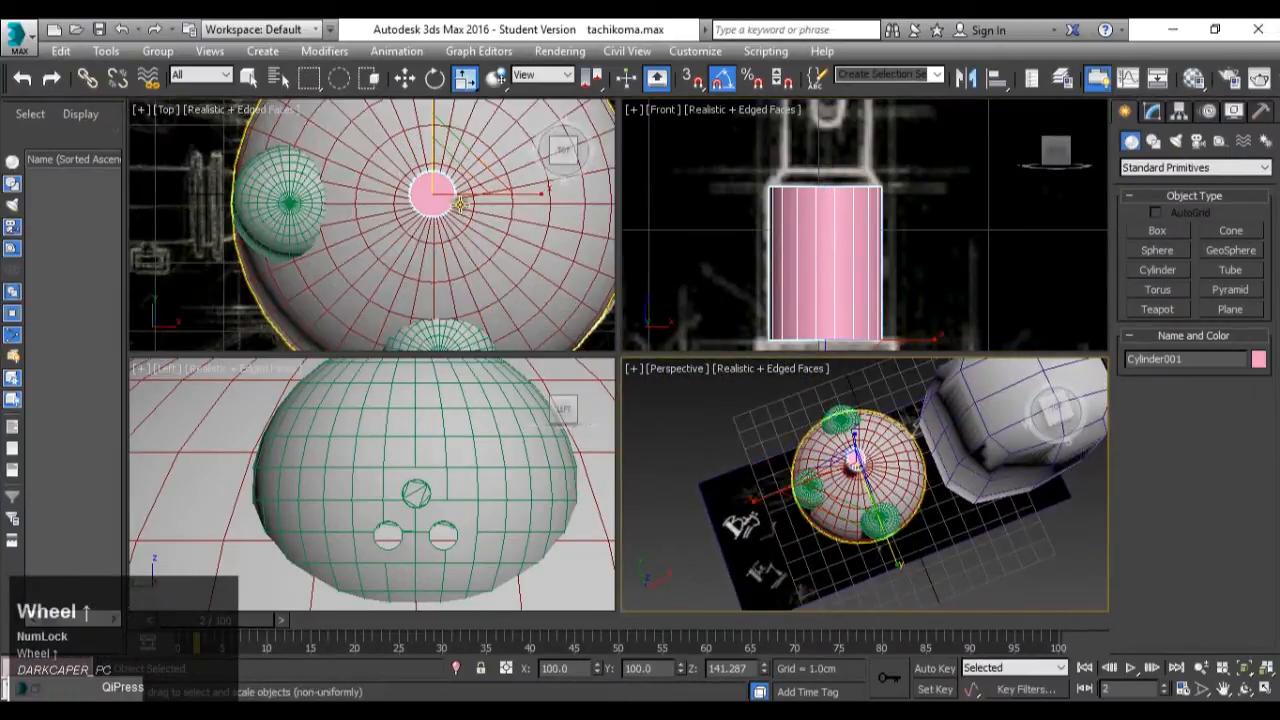
middle_drag(461, 204, 475, 246)
key(w)
drag(466, 212, 468, 190)
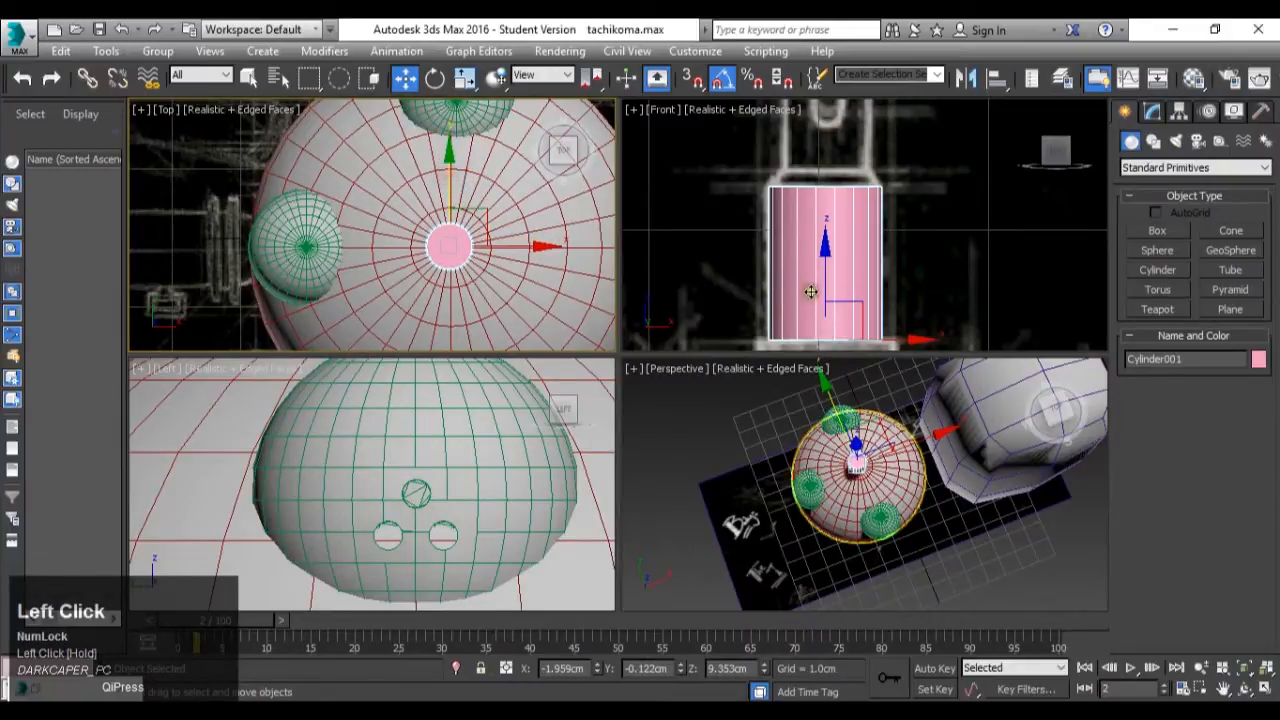
Convert the antenna cylinder to an Editable Poly.
middle_click(855, 219)
scroll(855, 219, up, 2)
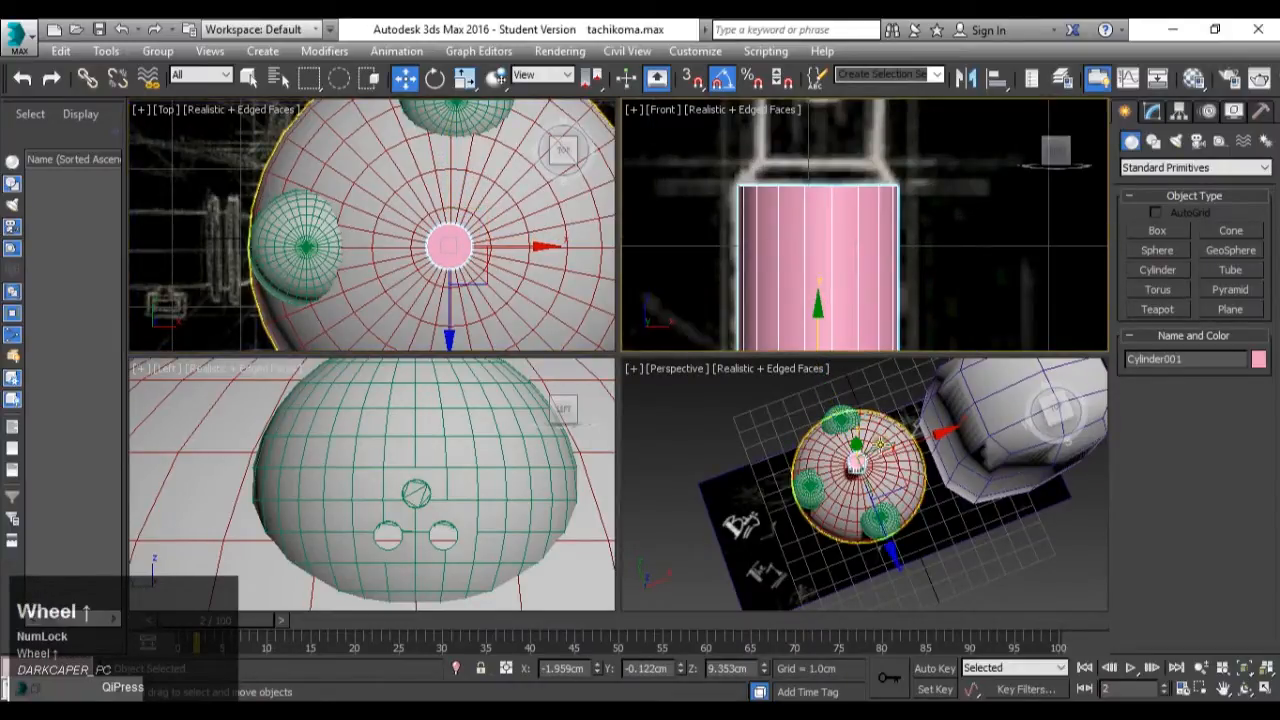
right_click(857, 460)
right_click(857, 460)
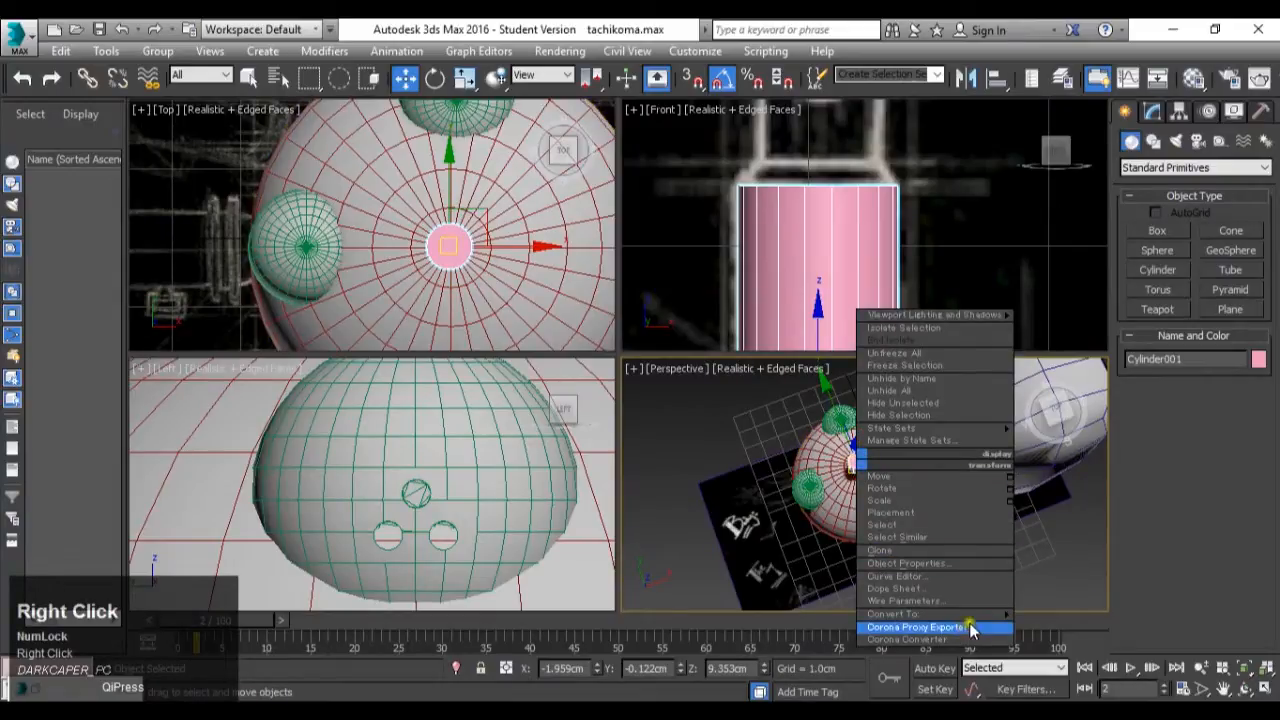
mouse_move(985, 614)
click(1073, 628)
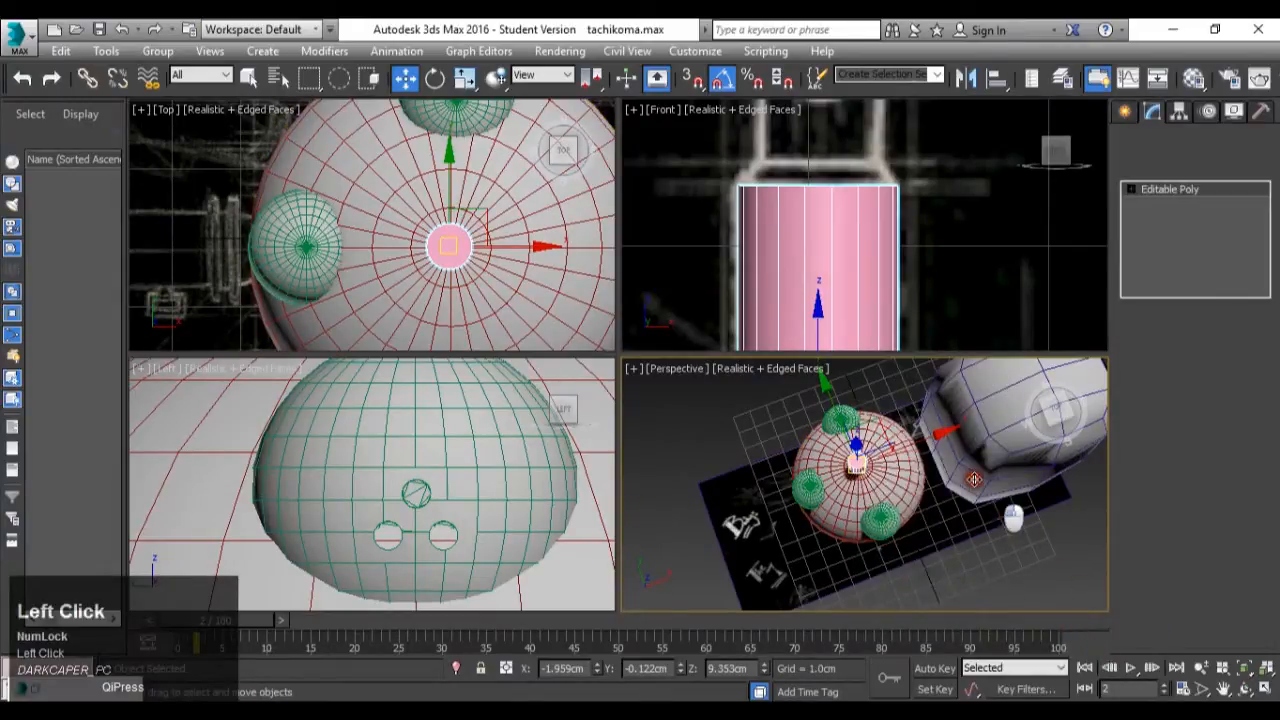
Select the cylinder's top polygon, extrude it by 0 cm, raise it slightly and scale it inward to form the blueprint's shoulder.
click(1220, 382)
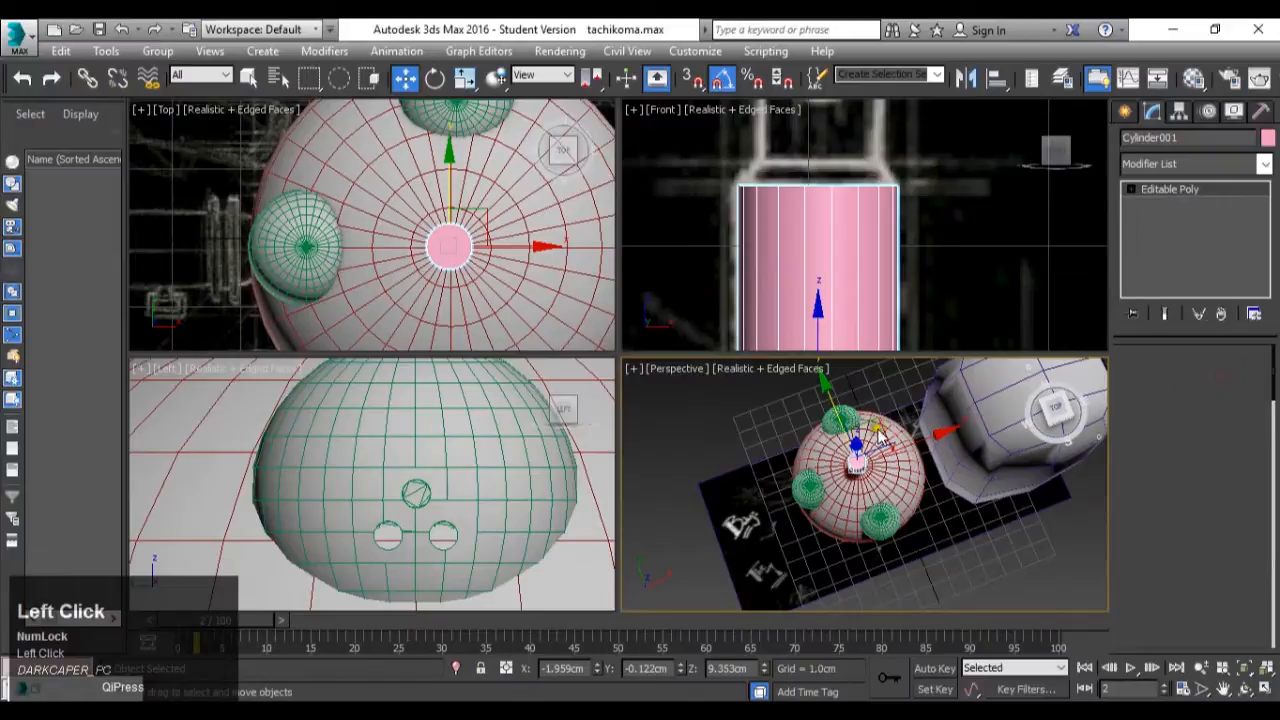
click(857, 463)
scroll(820, 178, up, 2)
middle_drag(822, 181, 832, 261)
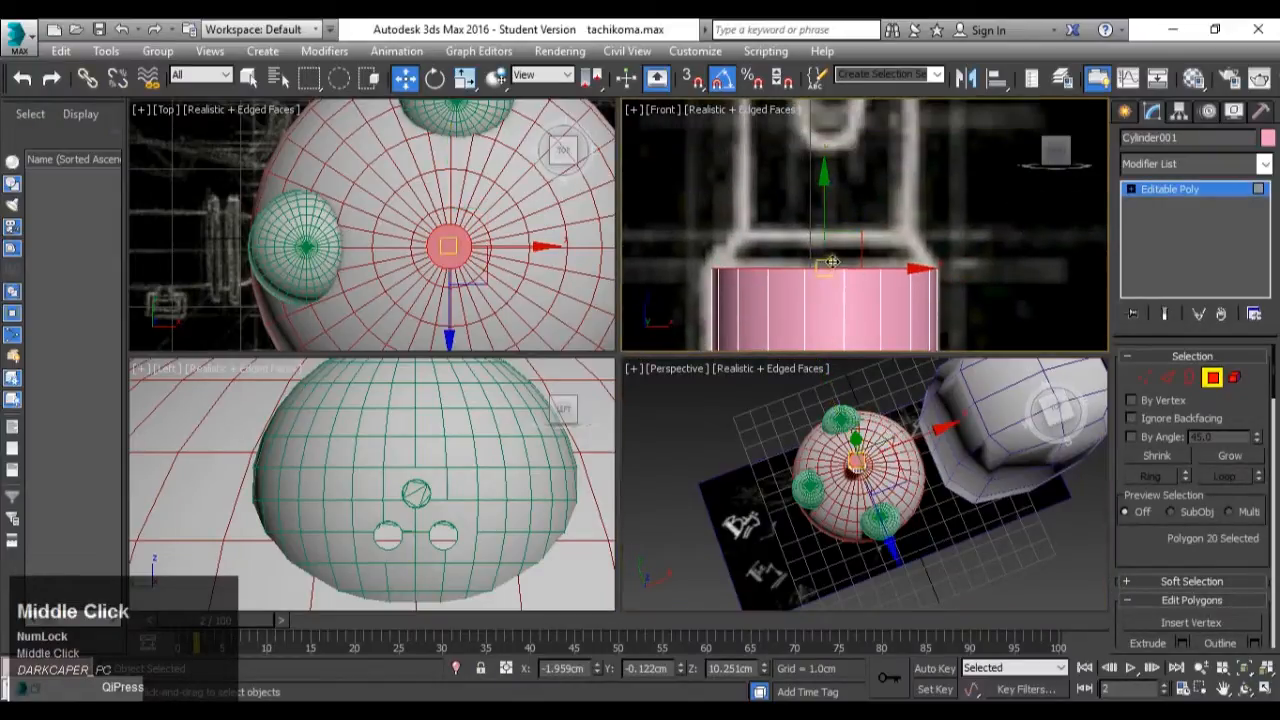
scroll(1190, 524, down, 2)
click(1181, 559)
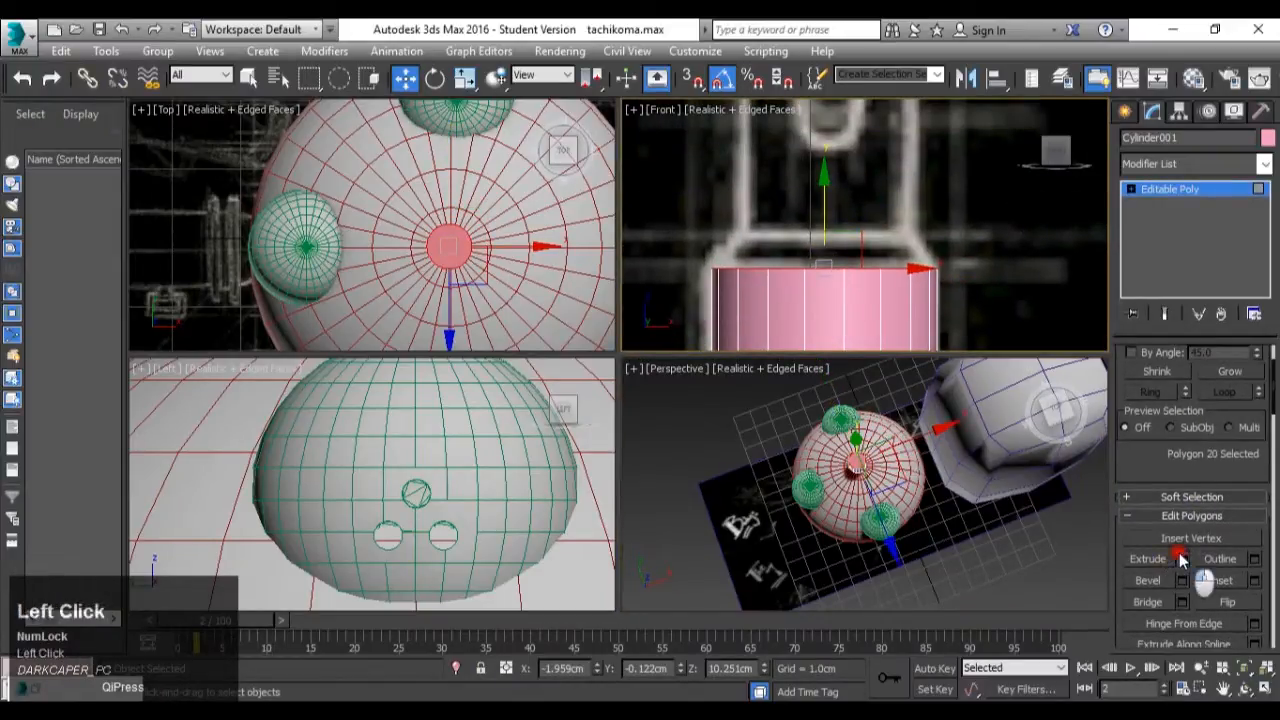
right_click(874, 264)
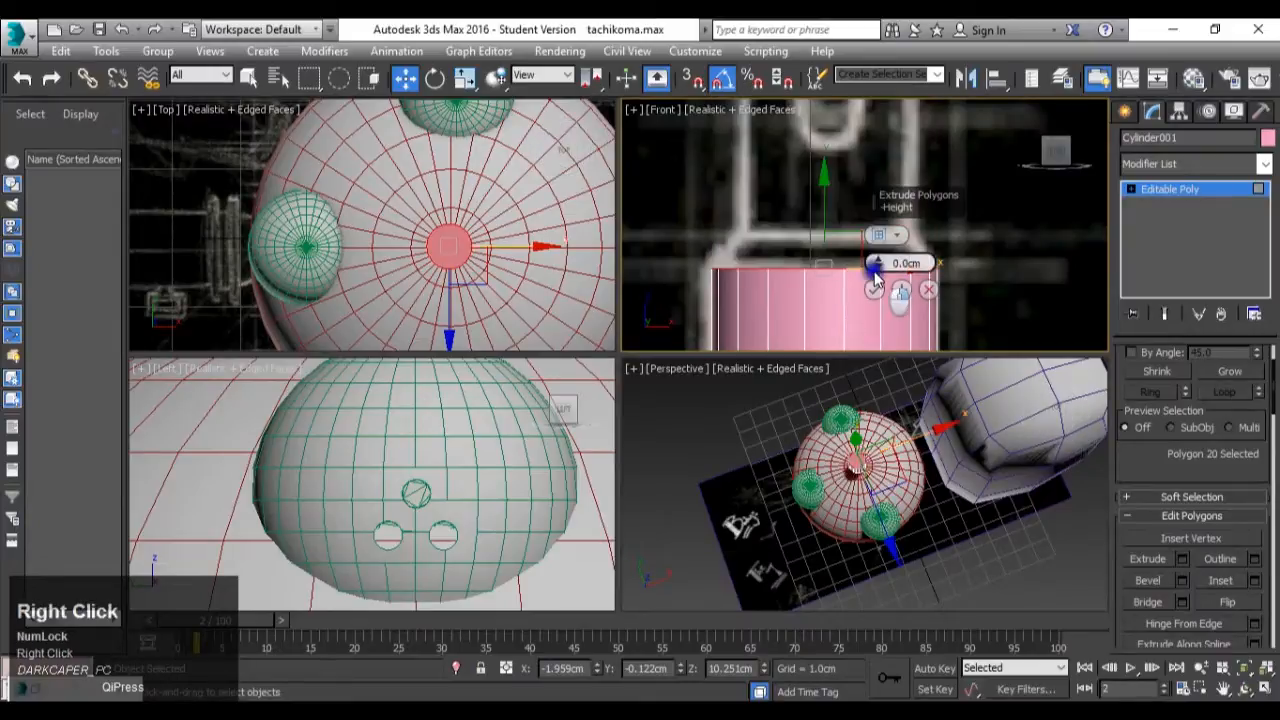
click(873, 289)
drag(825, 217, 834, 245)
key(r)
drag(834, 246, 835, 240)
Extrude the top polygon again by 0 cm and raise it to about Z 11.43 cm to form the antenna's narrow upper shaft.
scroll(835, 240, down, 4)
middle_drag(835, 240, 888, 330)
click(1182, 562)
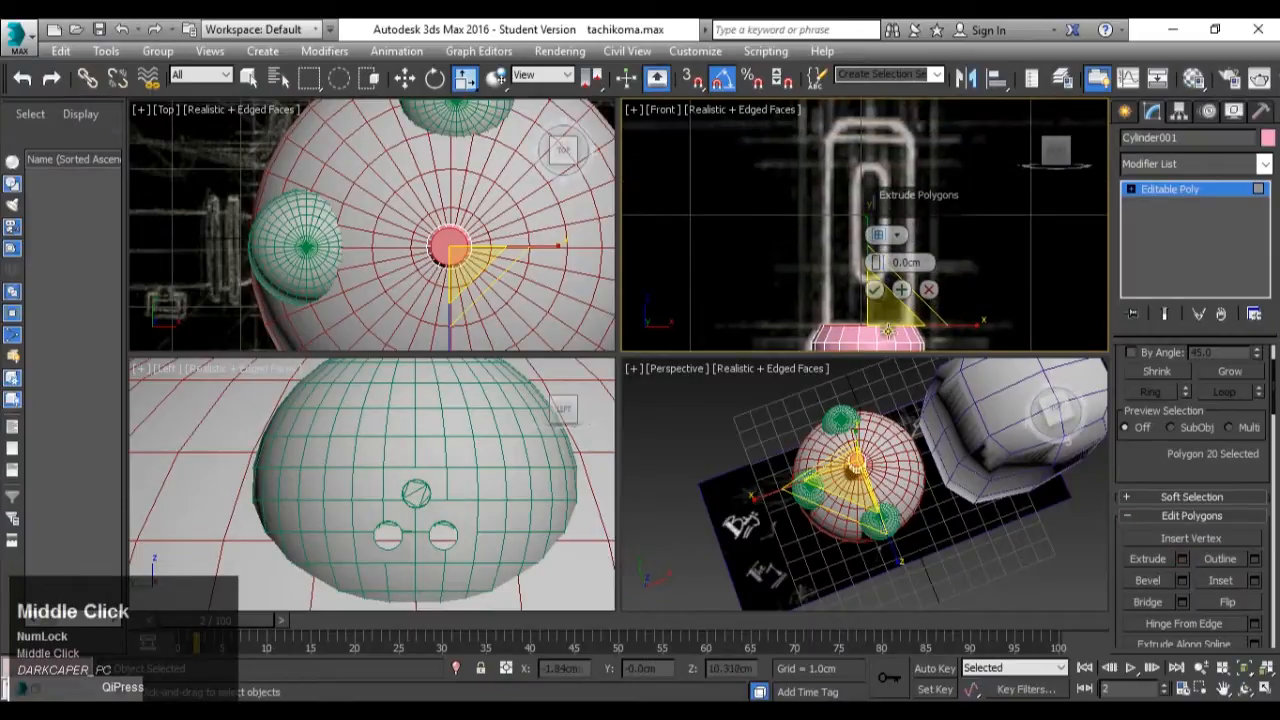
click(875, 290)
key(w)
drag(870, 254, 897, 97)
Extrude the shaft's top polygon once more, raise it to the blueprint's tip and scale it inward for a chamfered end.
scroll(878, 240, down, 3)
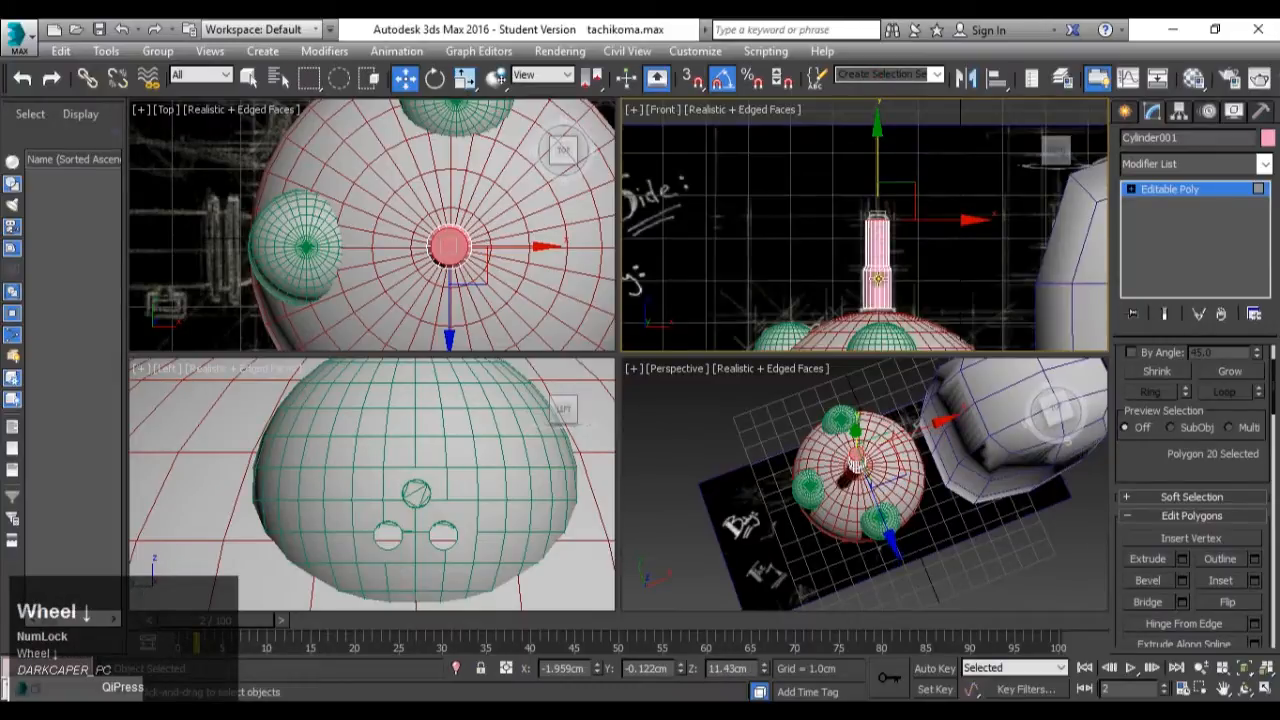
middle_drag(878, 278, 903, 225)
alt+middle_drag(899, 364, 900, 300)
scroll(905, 300, up, 10)
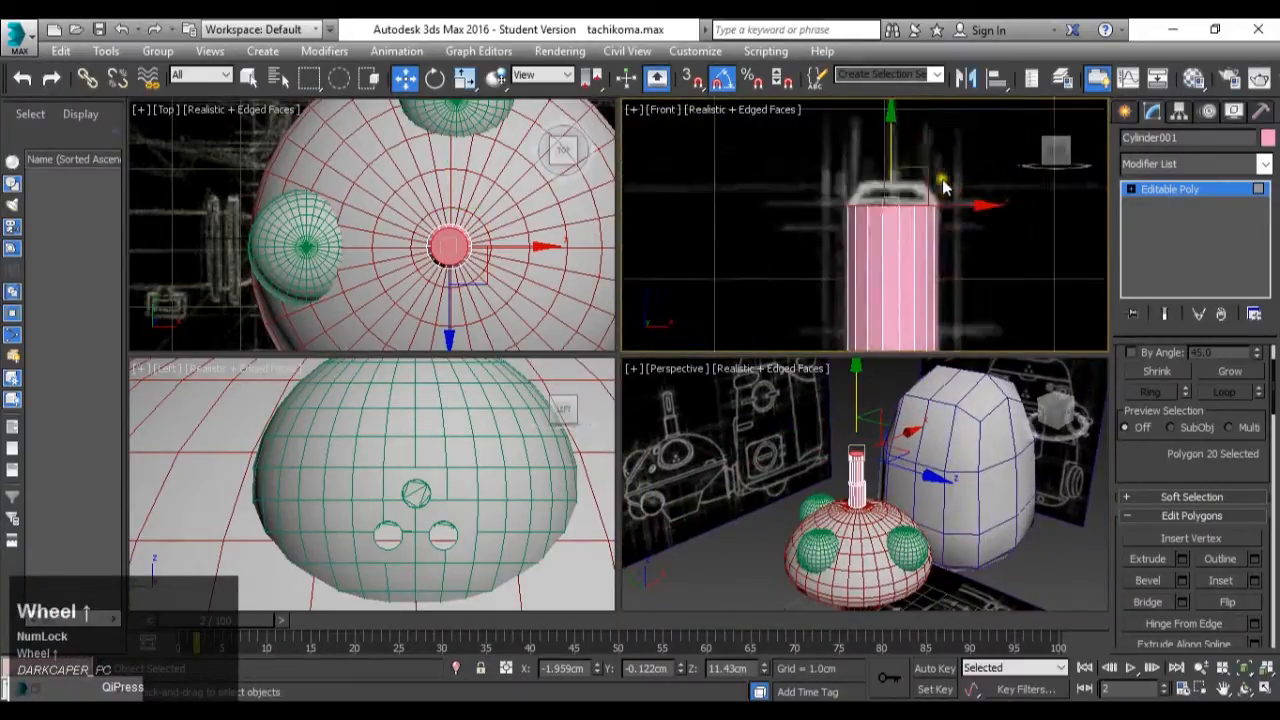
click(1183, 559)
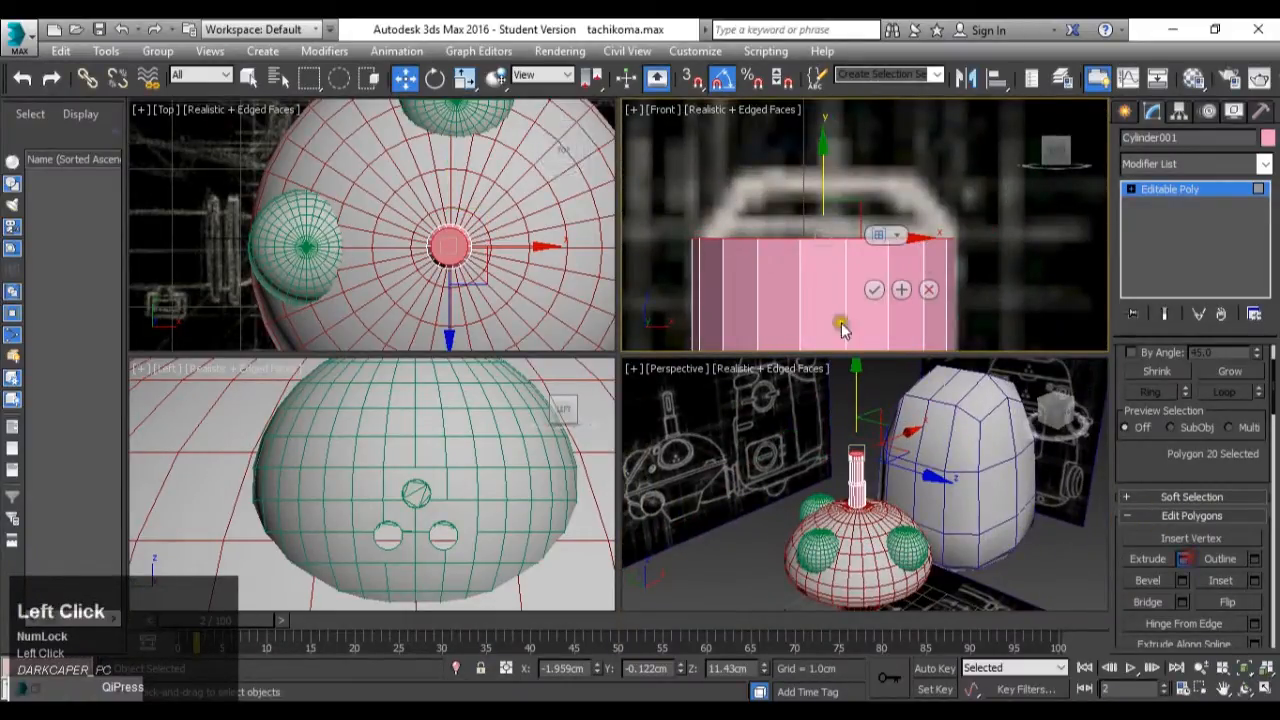
click(866, 290)
drag(823, 192, 818, 143)
key(r)
drag(826, 186, 836, 212)
Select the antenna's bottom polygon, extrude it by 0 cm and scale it outward to the width of the blueprint's base flange.
scroll(836, 212, down, 5)
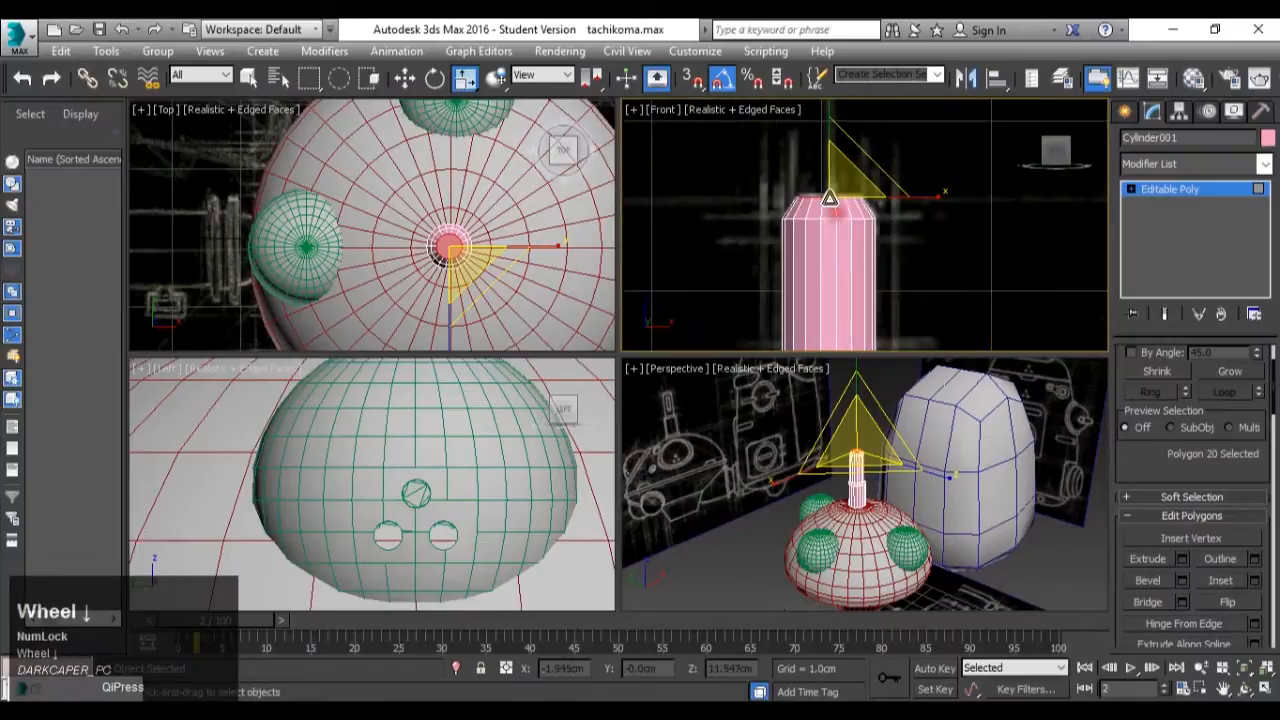
middle_drag(833, 294, 853, 262)
scroll(853, 262, up, 5)
scroll(853, 262, up, 1)
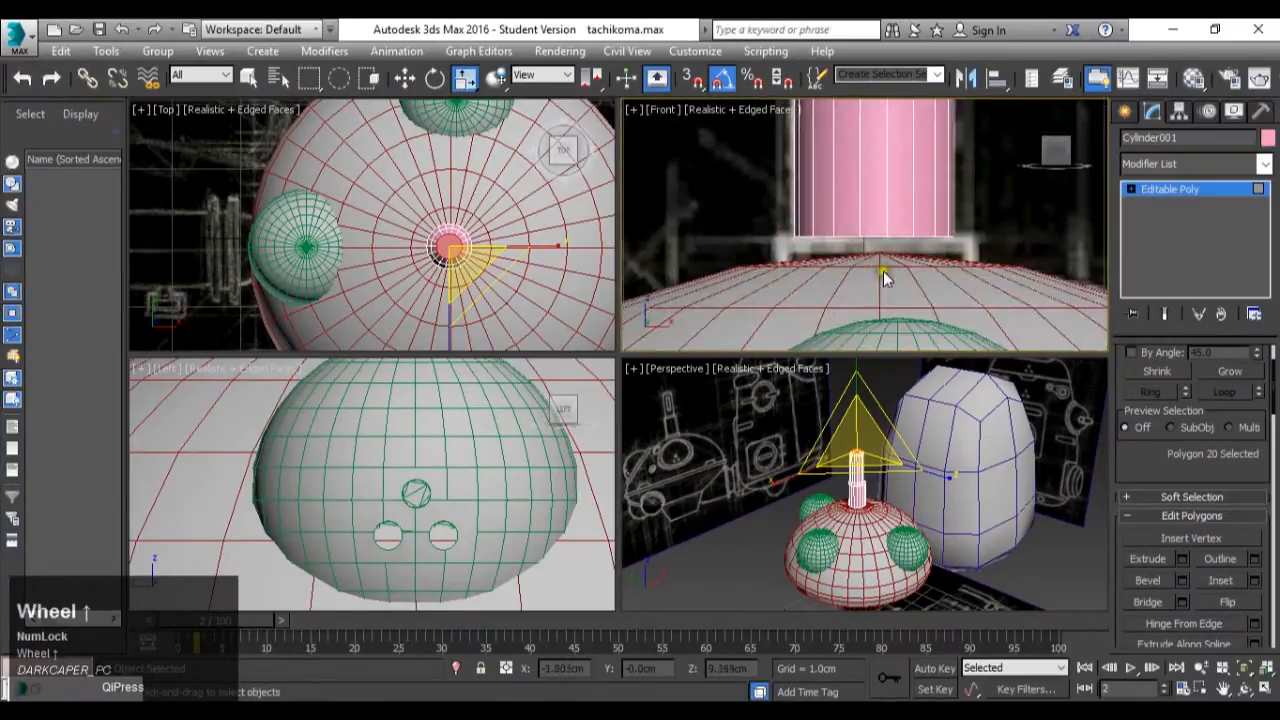
scroll(892, 522, up, 4)
scroll(845, 238, down, 2)
drag(783, 217, 1014, 297)
alt+click(1040, 395)
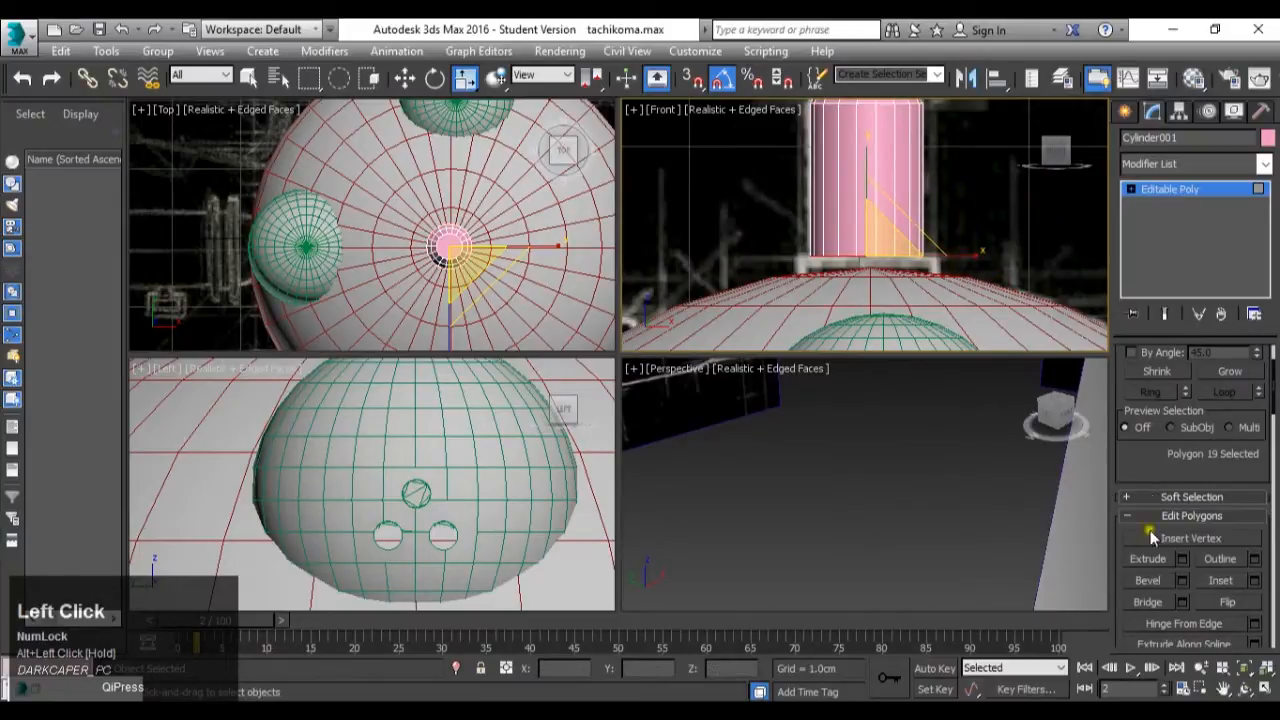
click(1180, 558)
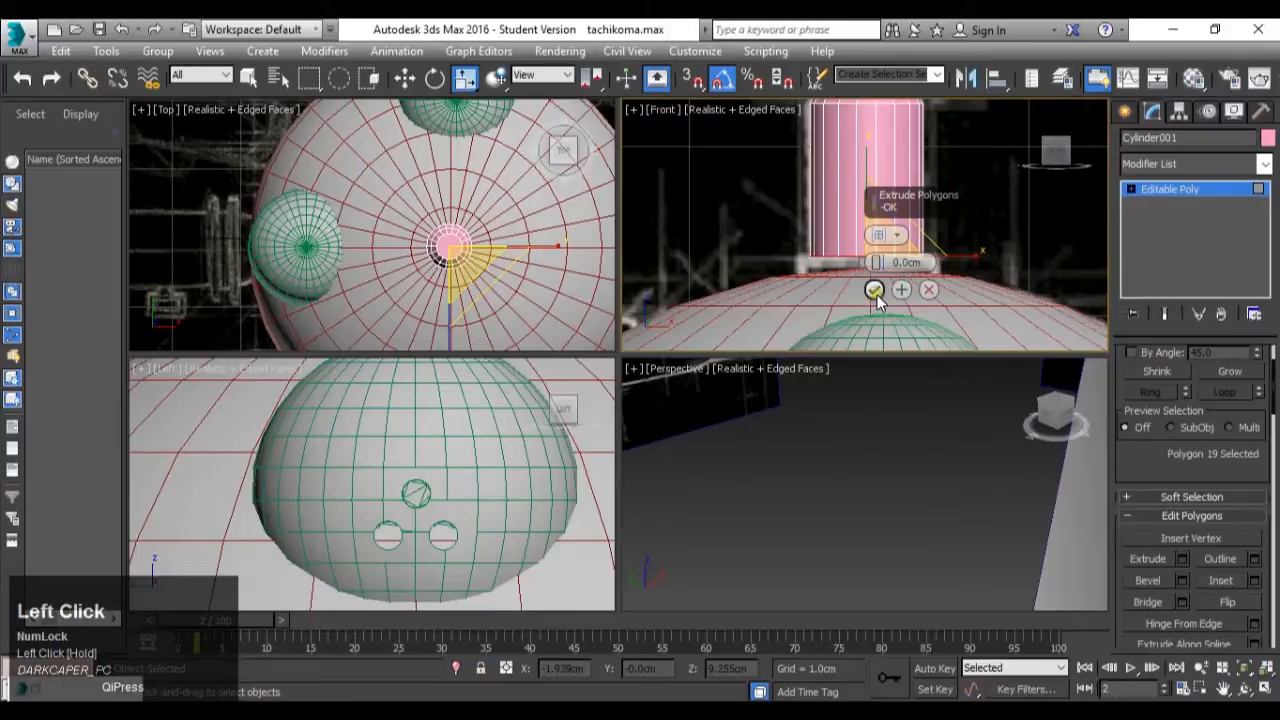
click(874, 290)
scroll(468, 228, up, 2)
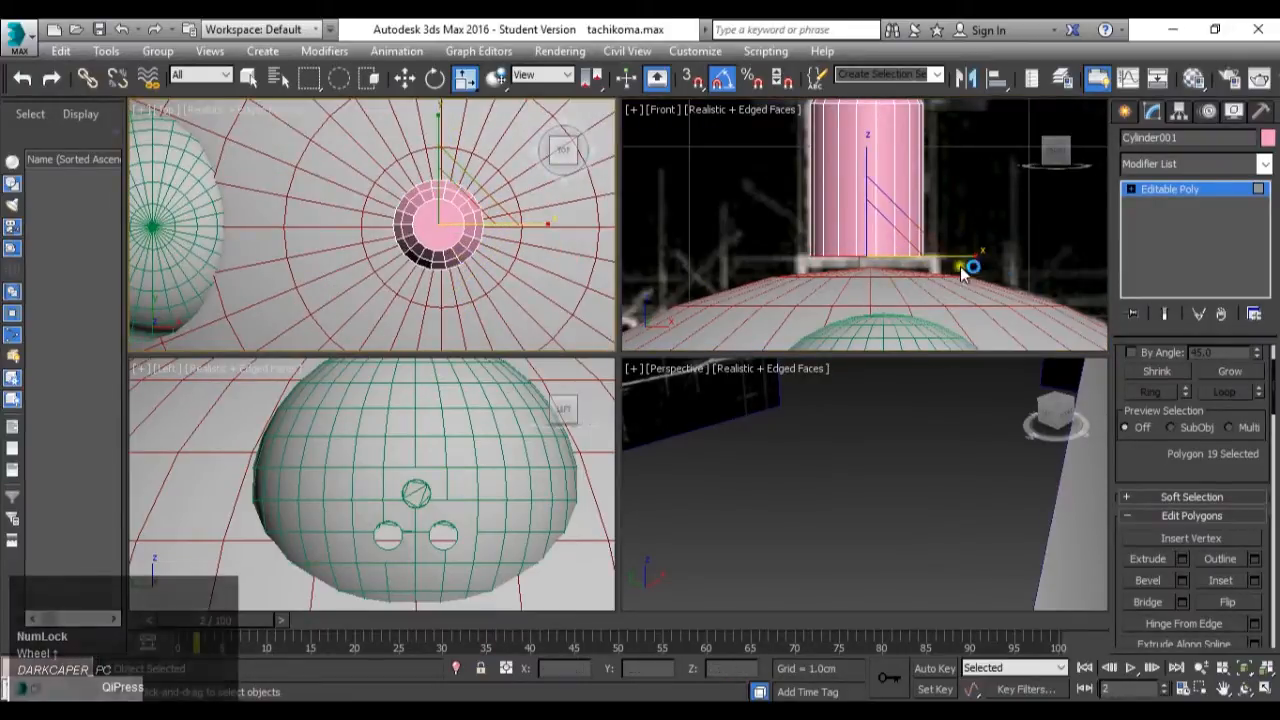
scroll(869, 232, up, 2)
middle_click(874, 240)
mouse_move(874, 240)
mouse_down()
mouse_move(872, 213)
mouse_move(868, 231)
mouse_up()
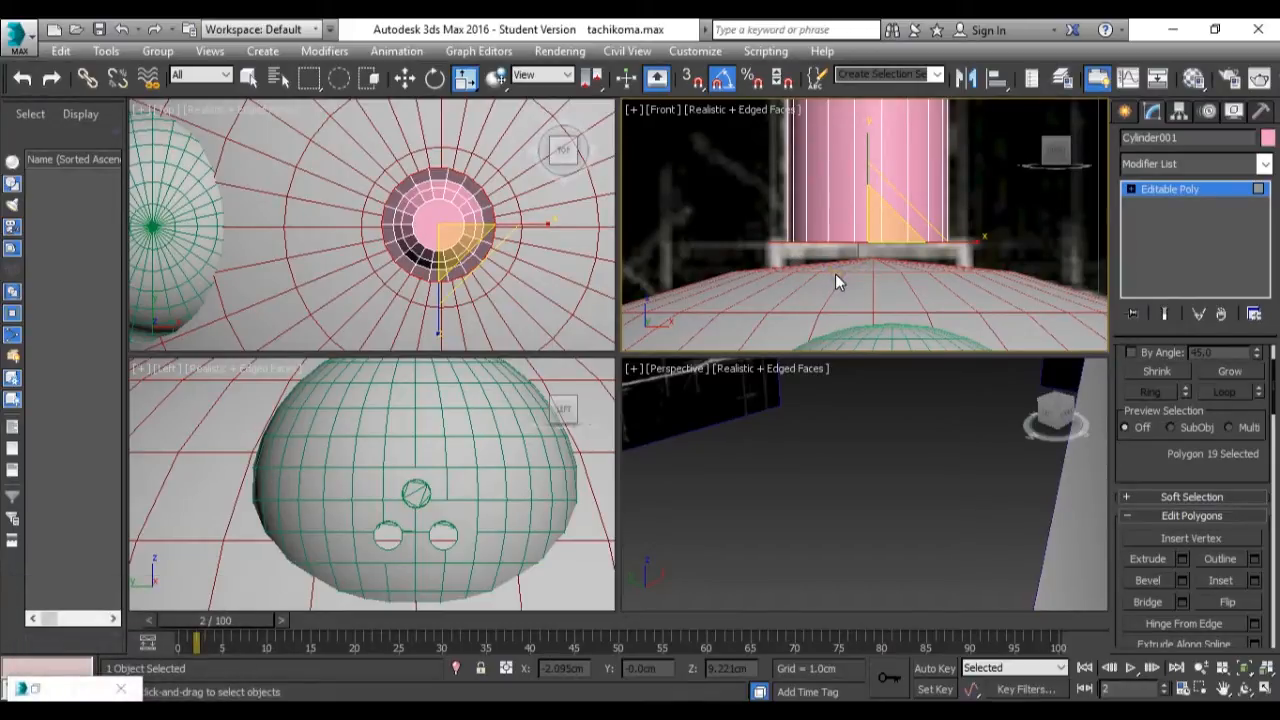
Extrude the widened bottom polygon and lower it about 0.12 cm to give the base flange its thickness.
click(1181, 560)
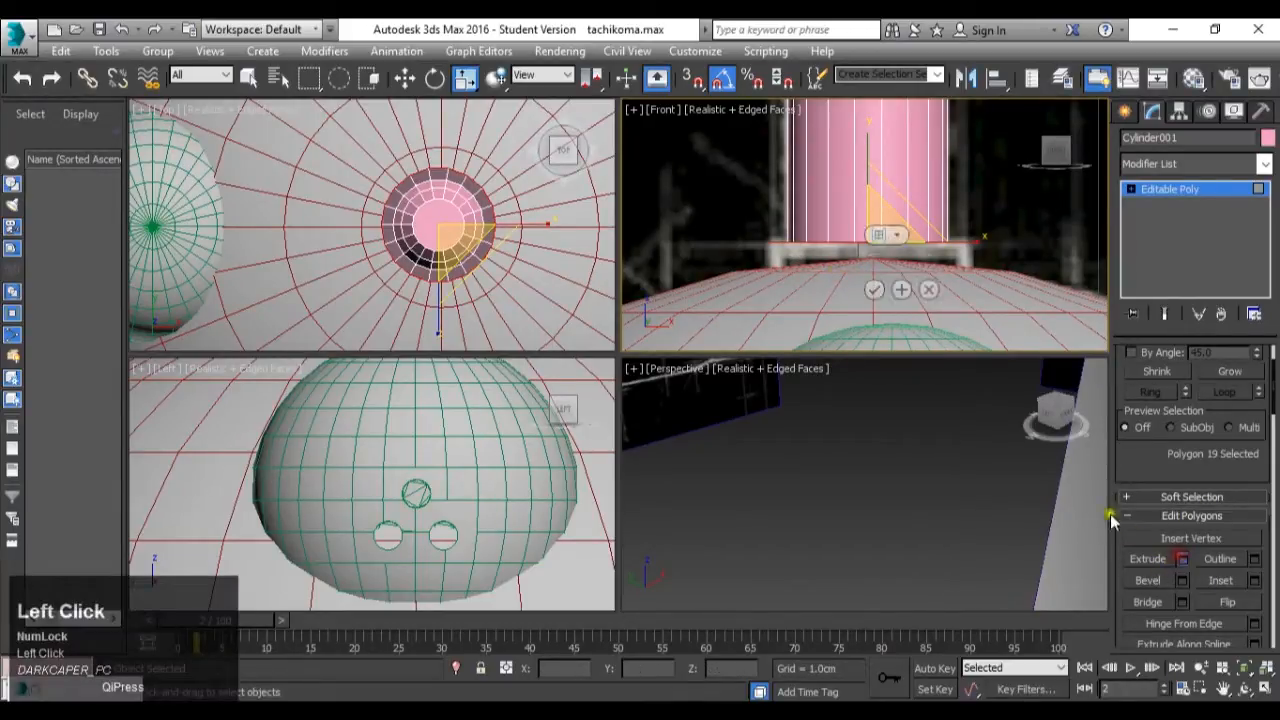
click(875, 292)
key(w)
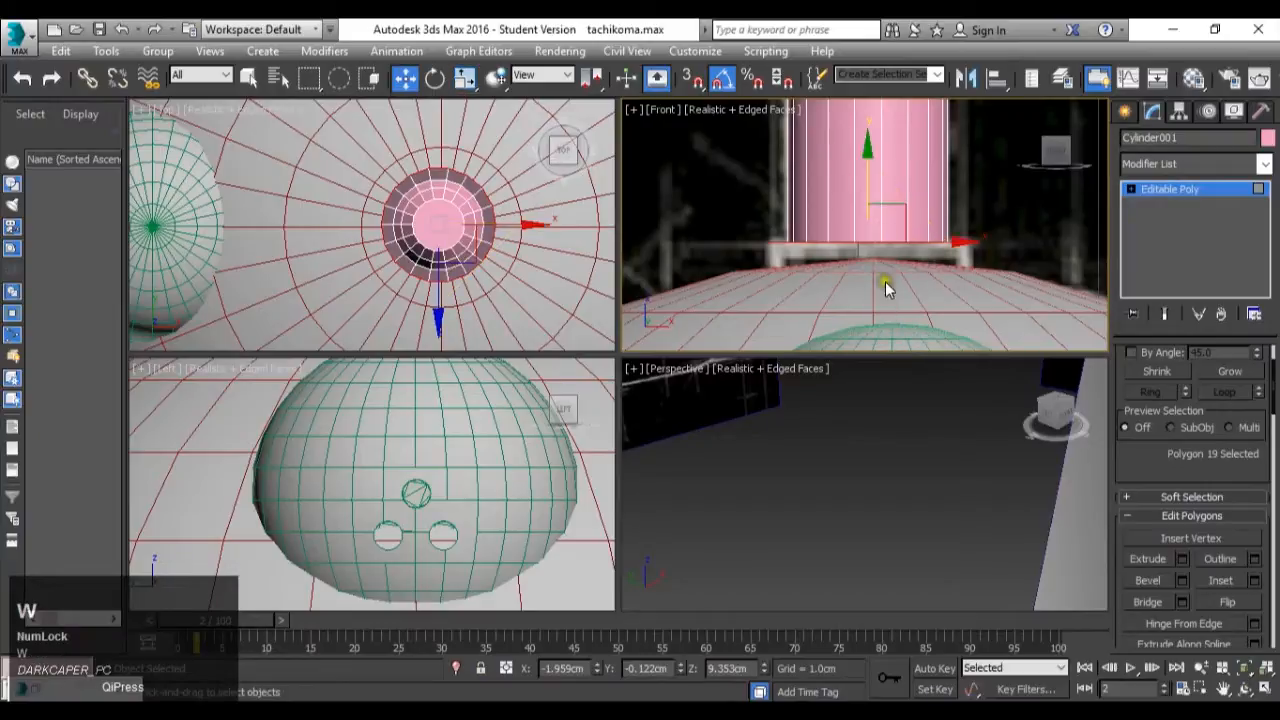
drag(868, 179, 869, 205)
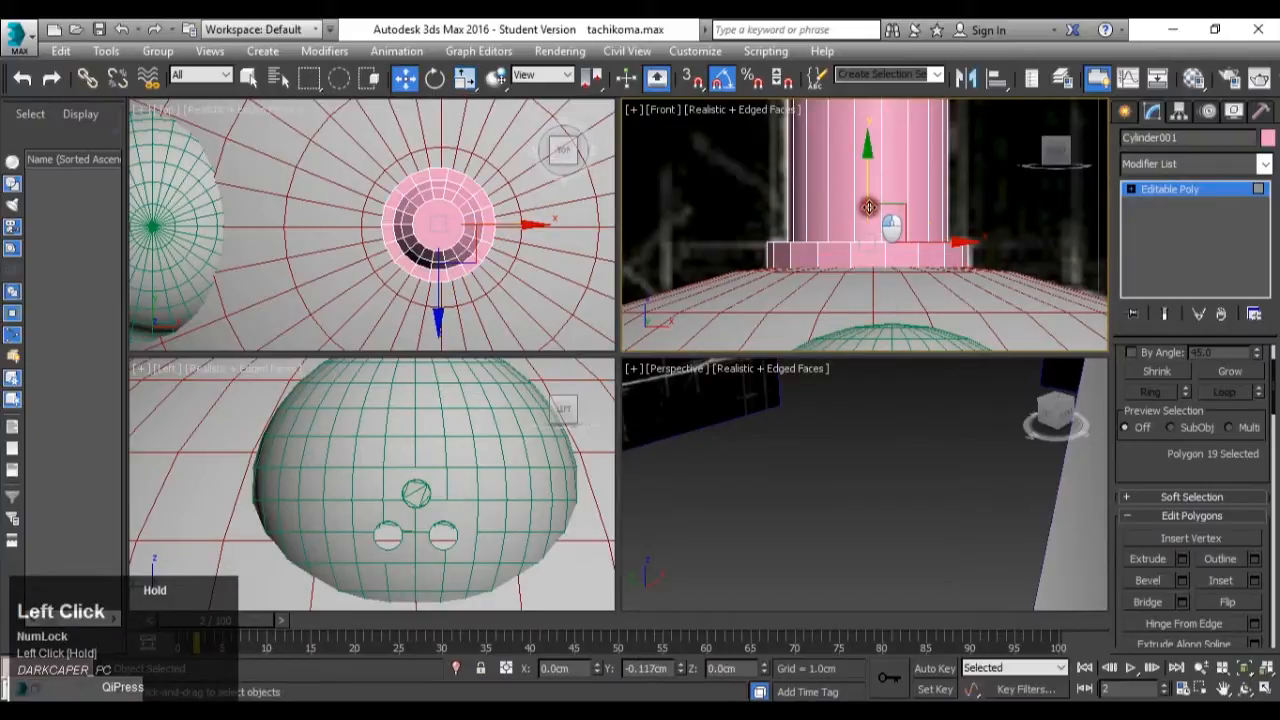
Examine the antenna and its fit on the dome from several angles and distances.
scroll(891, 255, down, 3)
scroll(886, 400, down, 3)
middle_drag(886, 400, 888, 412)
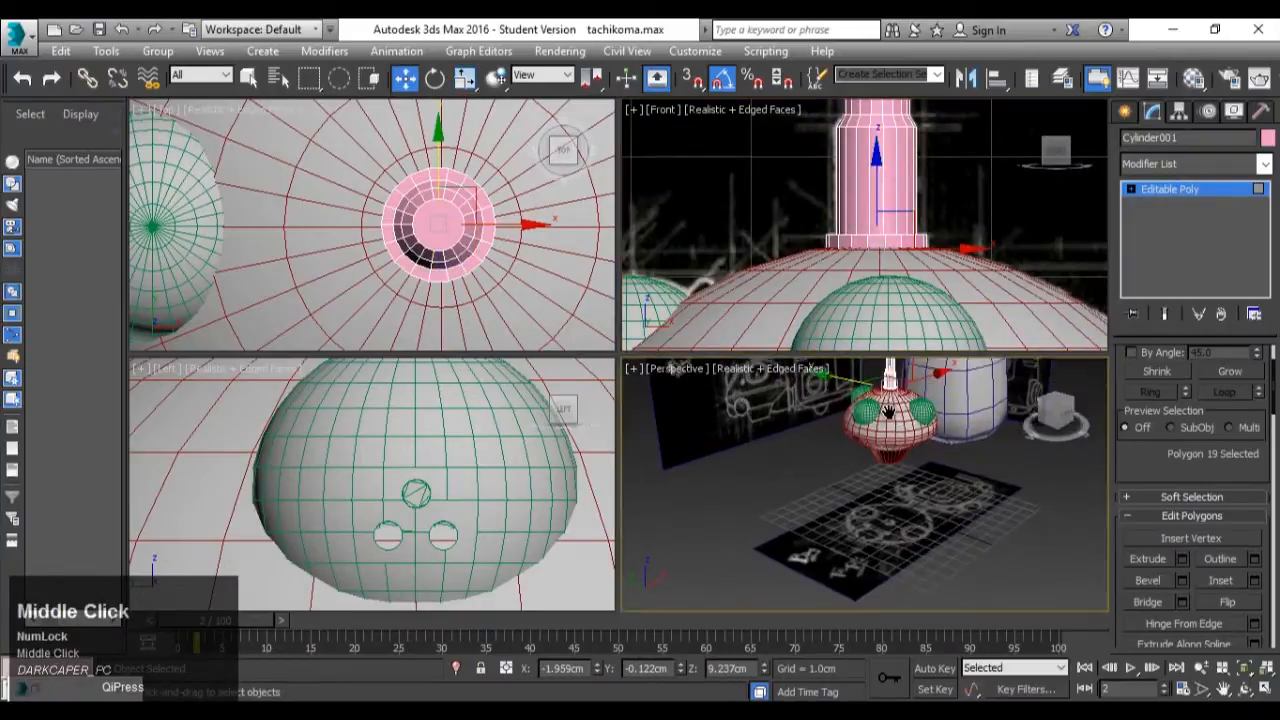
scroll(888, 412, up, 5)
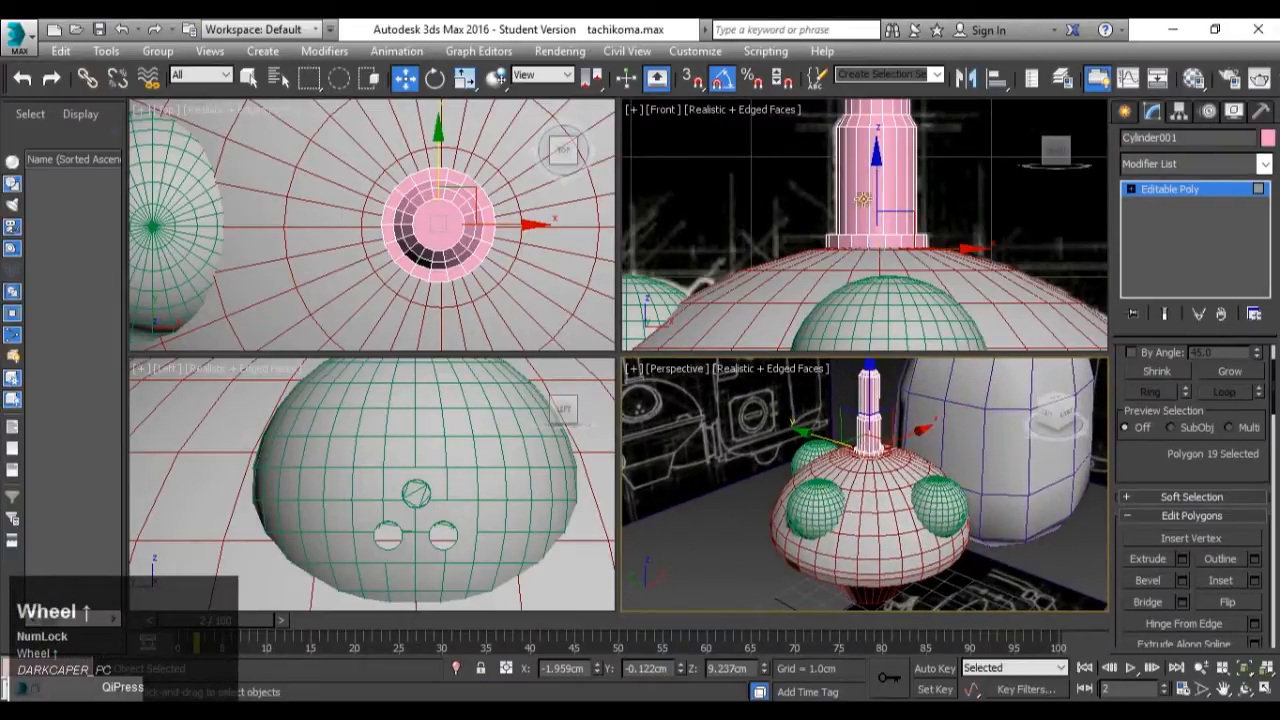
scroll(862, 200, down, 4)
alt+middle_drag(880, 450, 805, 530)
scroll(880, 510, down, 5)
alt+middle_drag(903, 508, 980, 475)
scroll(841, 510, up, 4)
scroll(980, 475, down, 3)
Select all six model parts, leaving out the blueprint planes, and set their common object color to black.
drag(1011, 526, 848, 396)
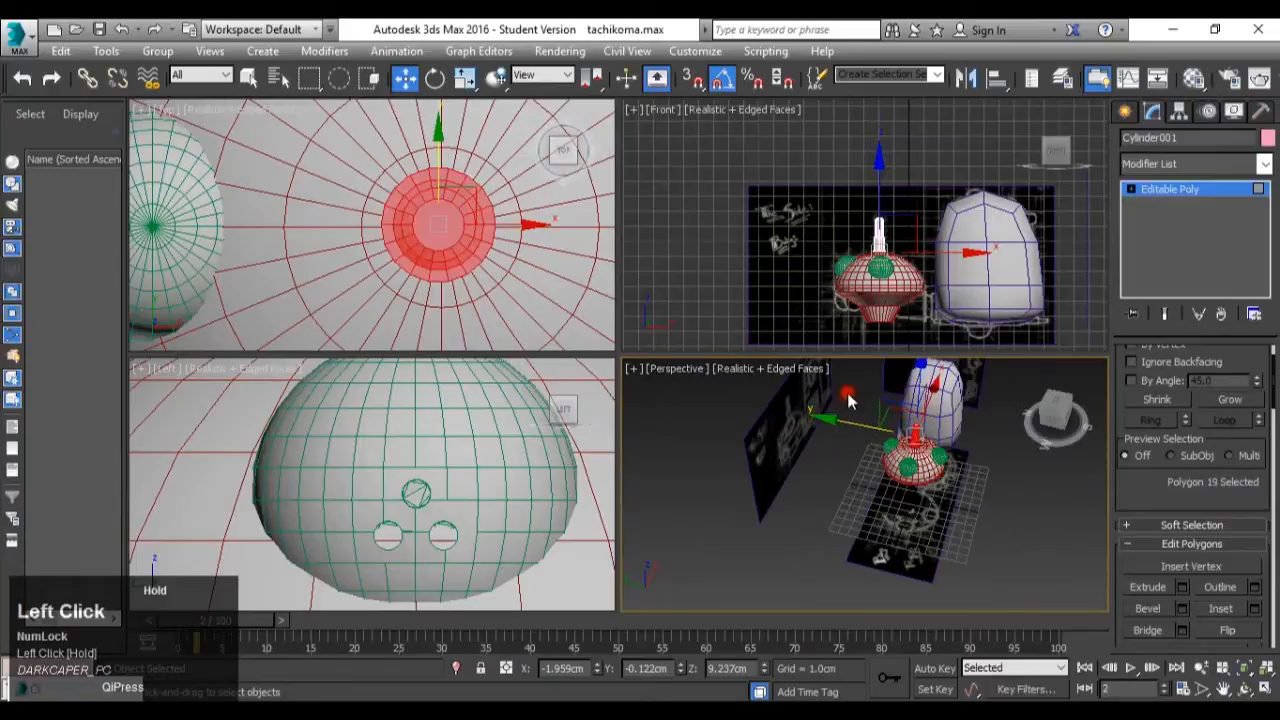
click(1187, 193)
drag(1001, 543, 912, 398)
alt+click(878, 536)
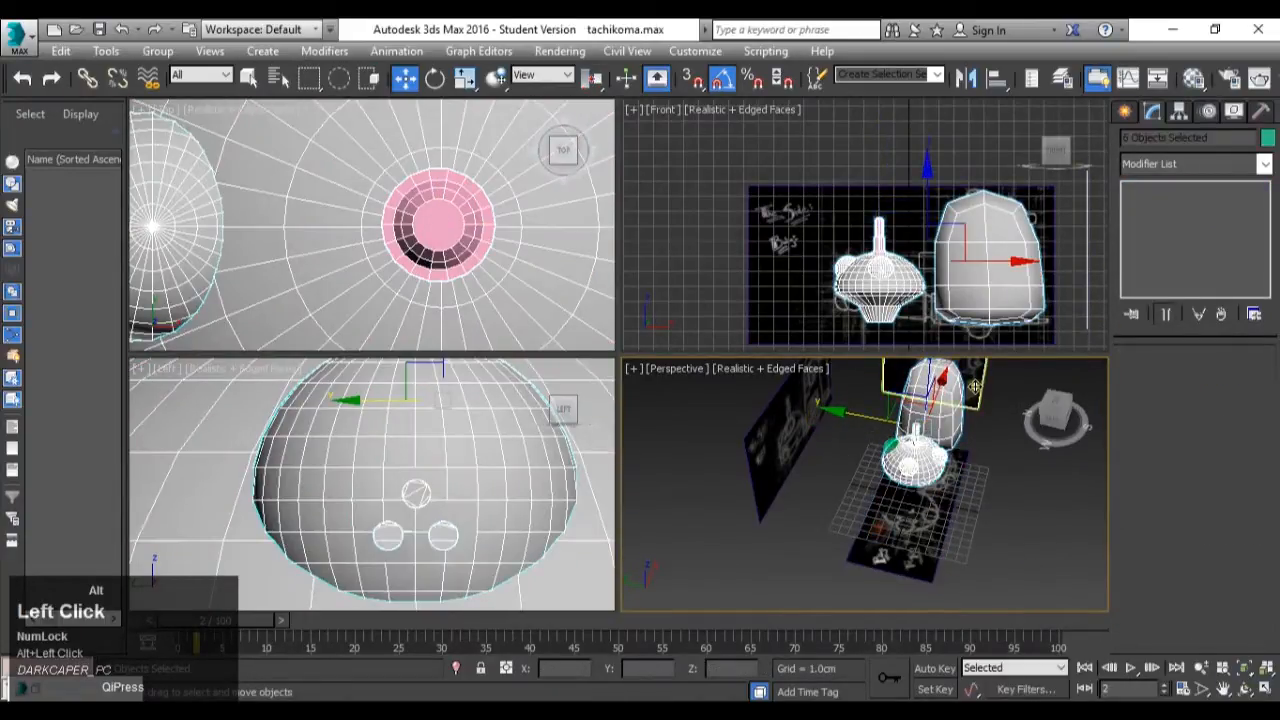
mouse_move(880, 520)
alt+middle_down()
mouse_move(904, 446)
mouse_move(895, 539)
alt+middle_up()
ctrl+click(888, 444)
scroll(915, 456, up, 2)
scroll(896, 540, up, 1)
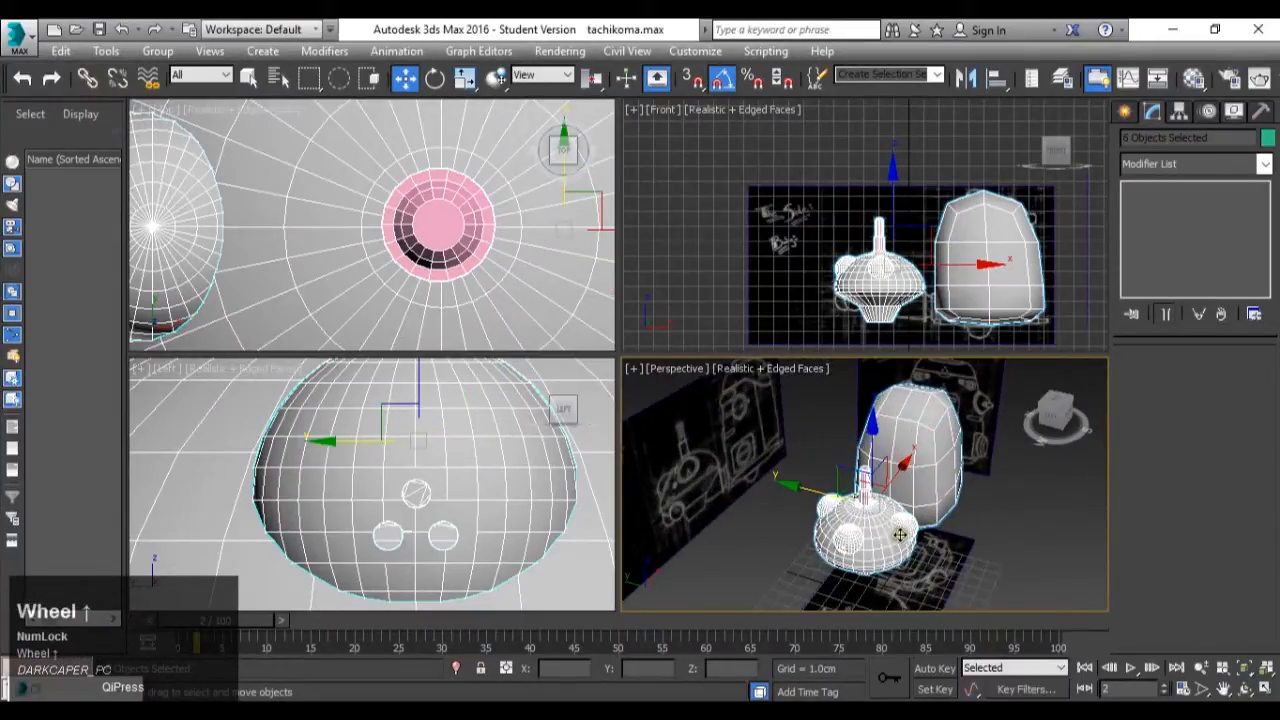
click(1267, 137)
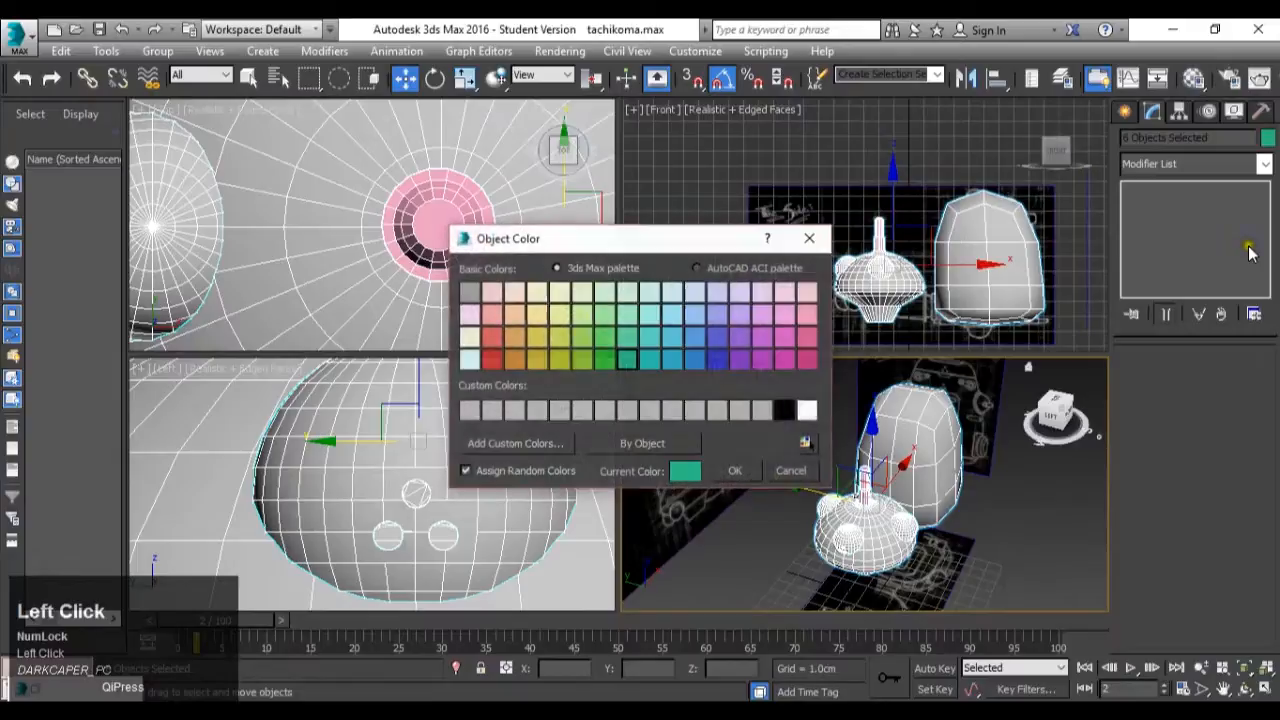
click(737, 470)
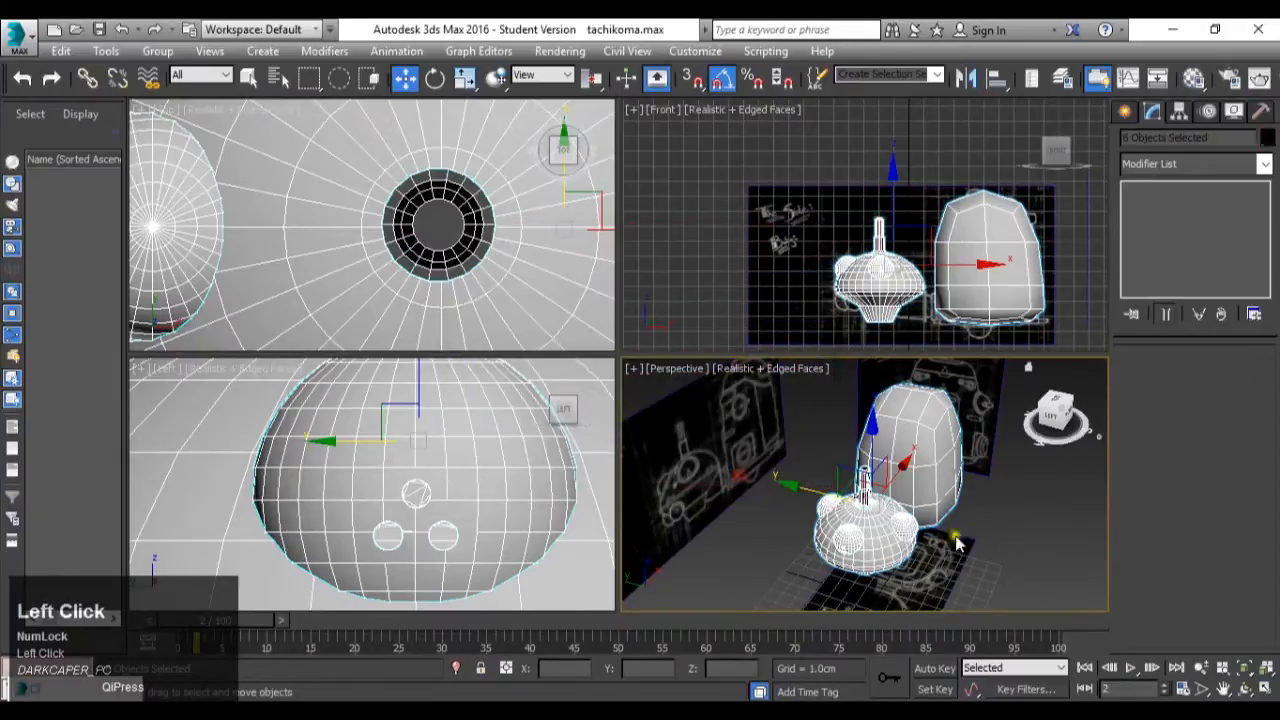
Apply the grey 01 - Default material to the antenna and clear the selection.
click(863, 492)
scroll(863, 492, up, 5)
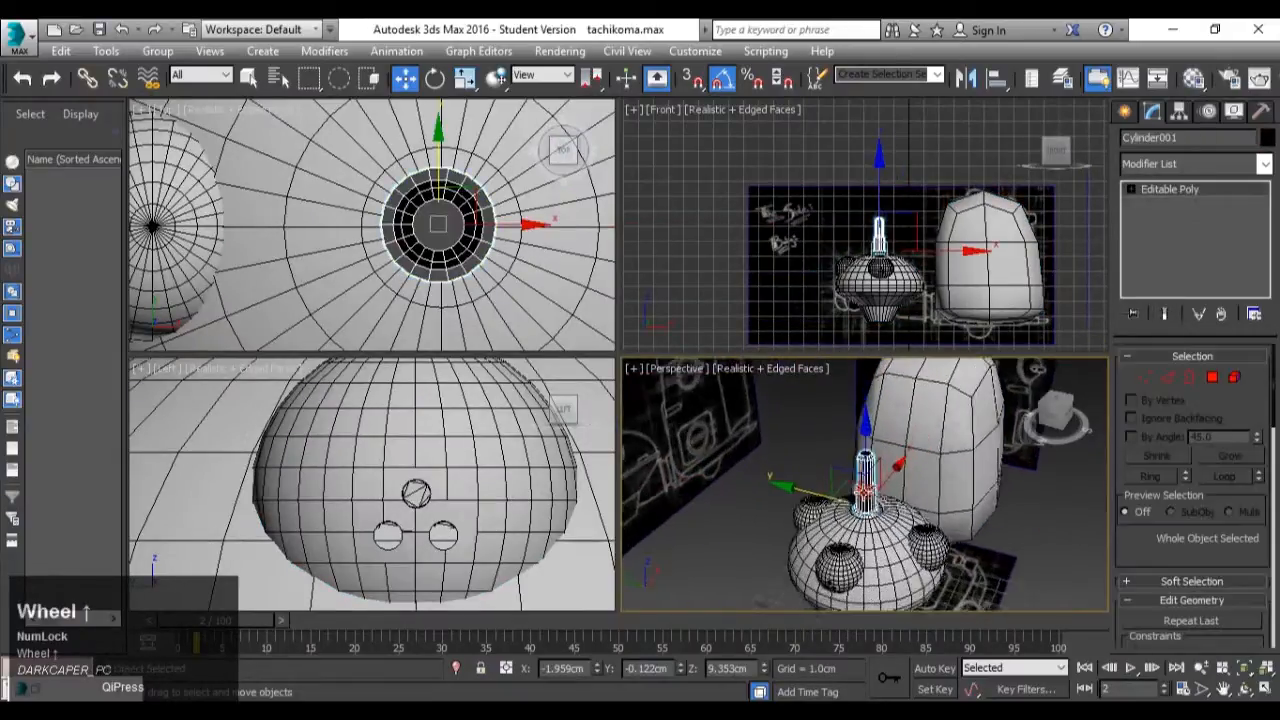
key(m)
click(140, 142)
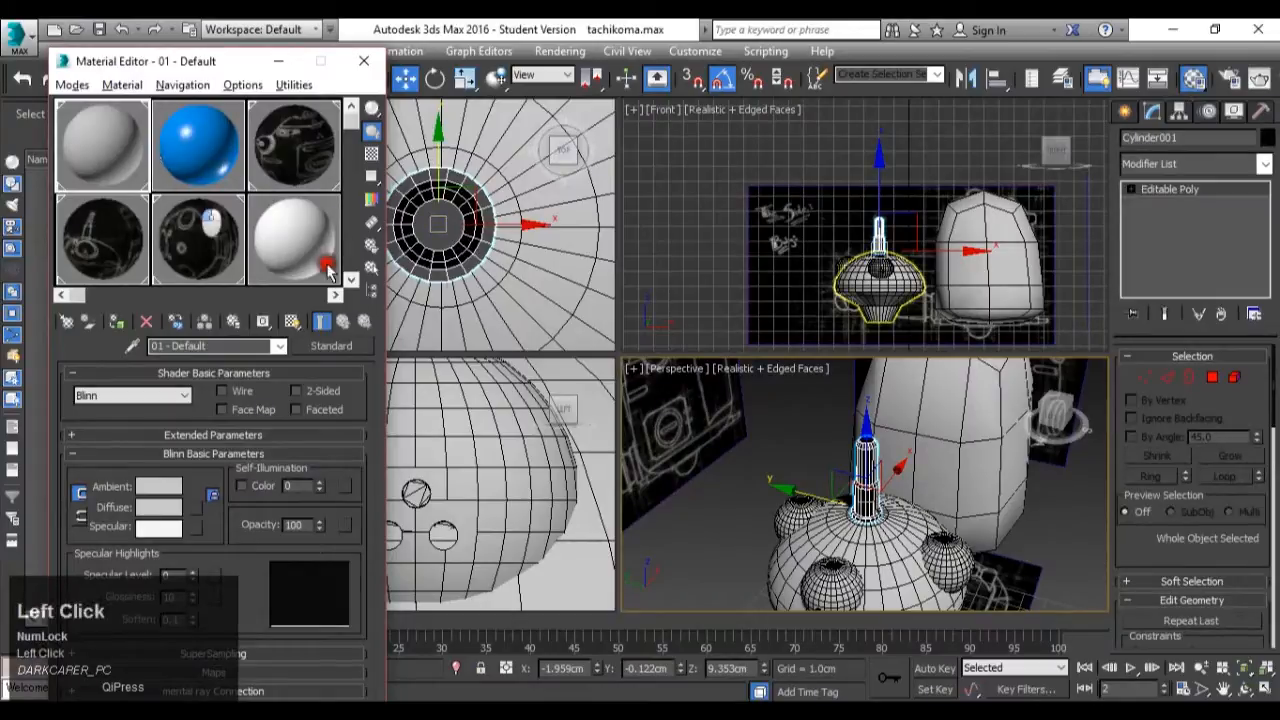
click(786, 424)
scroll(823, 466, down, 5)
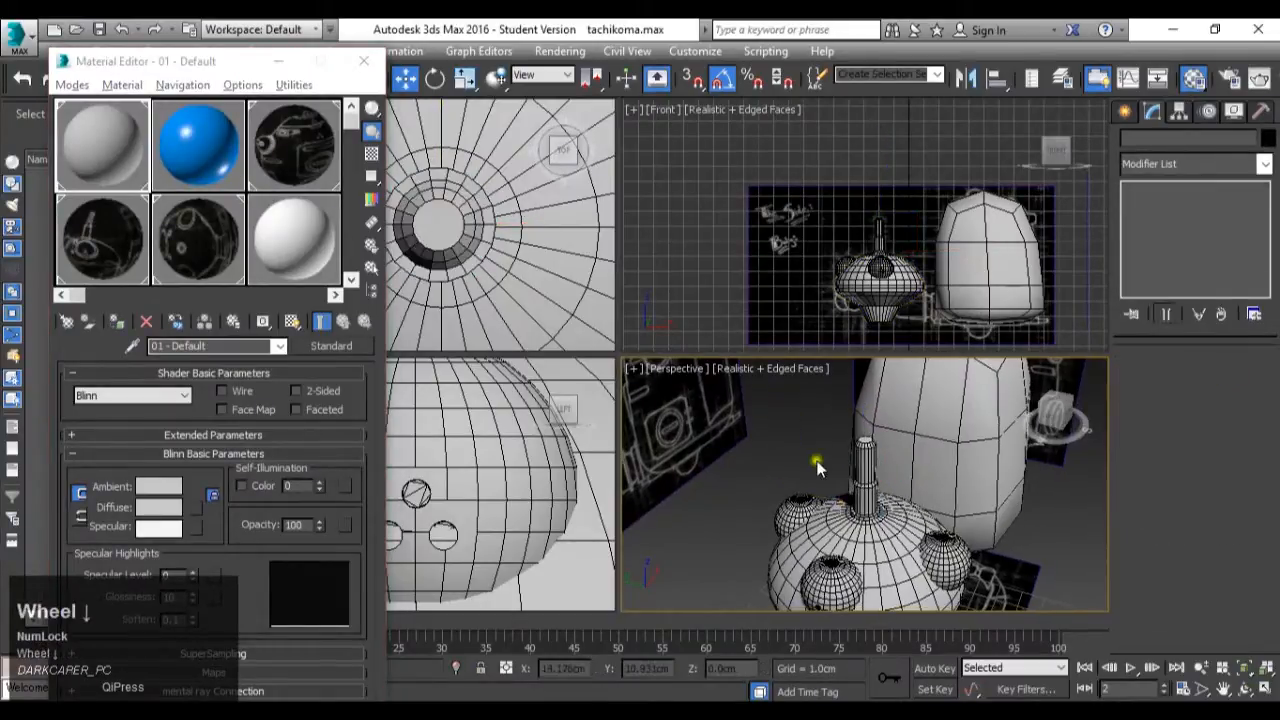
Set the TurboSmooth iterations of the large rear body to 2.
alt+middle_drag(857, 470, 918, 468)
scroll(918, 468, down, 2)
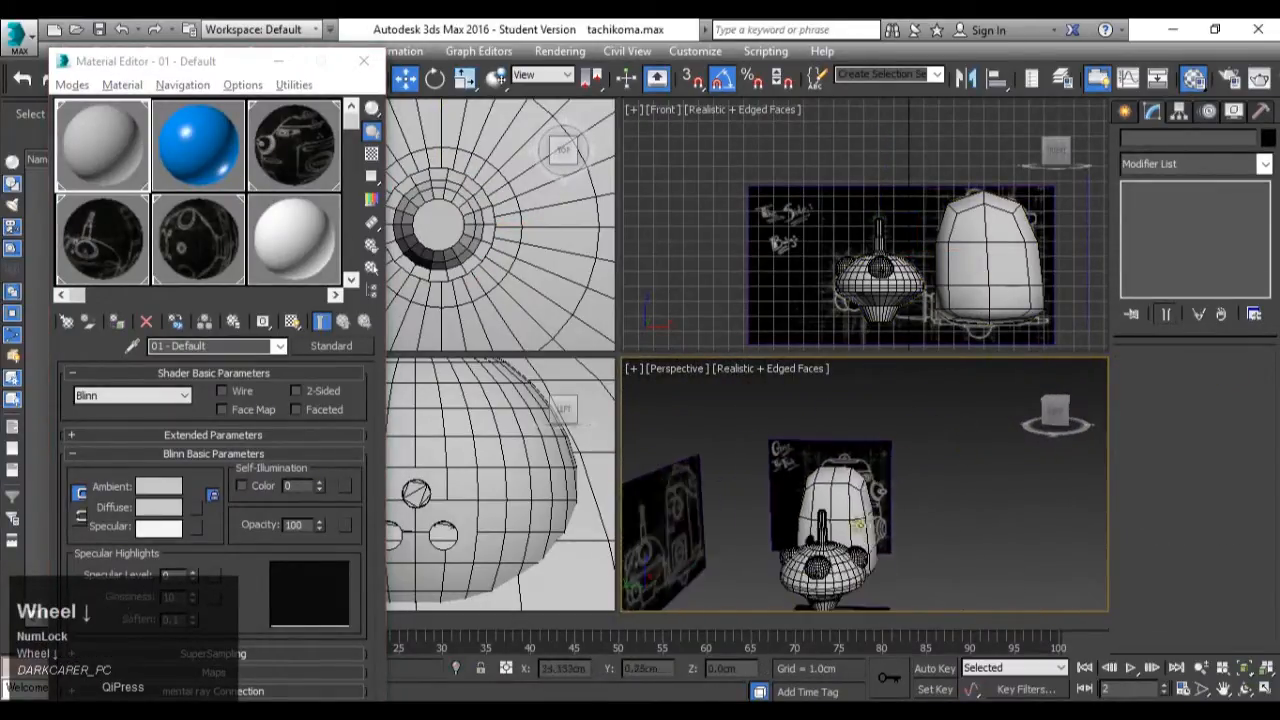
click(842, 490)
key(z)
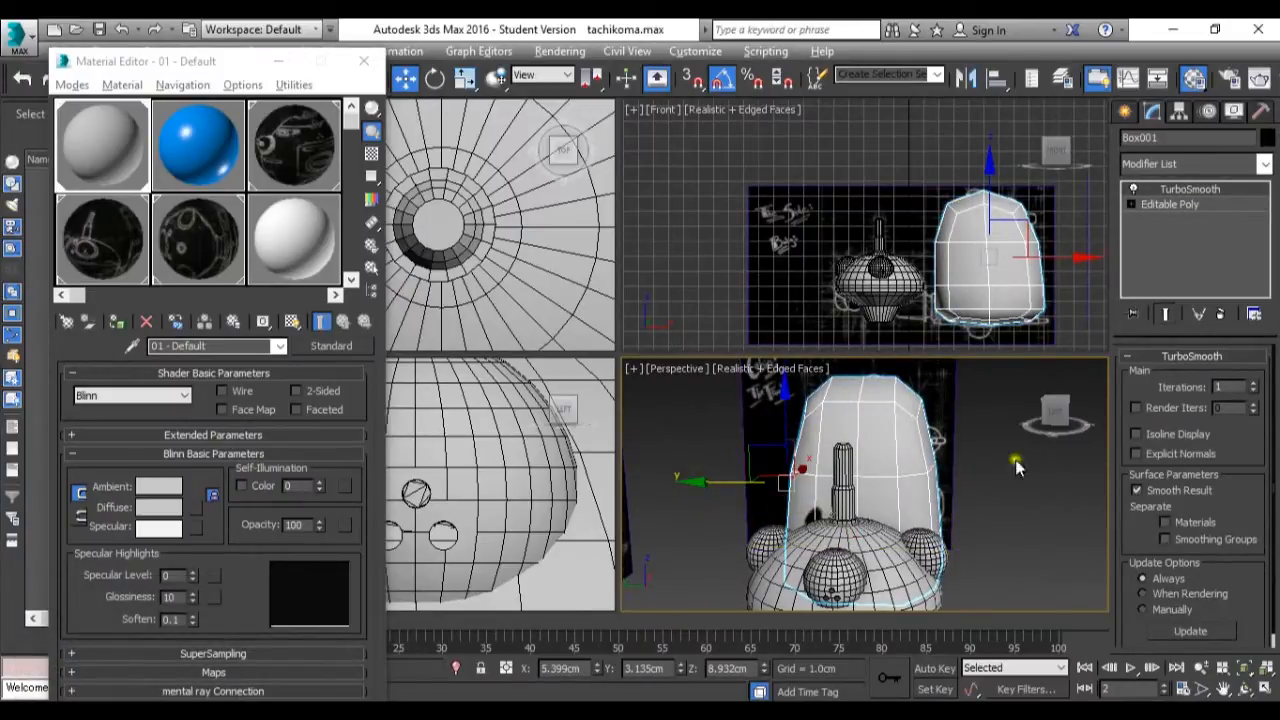
click(1253, 384)
alt+middle_drag(840, 500, 917, 586)
scroll(885, 583, down, 3)
scroll(860, 506, down, 3)
scroll(900, 460, up, 3)
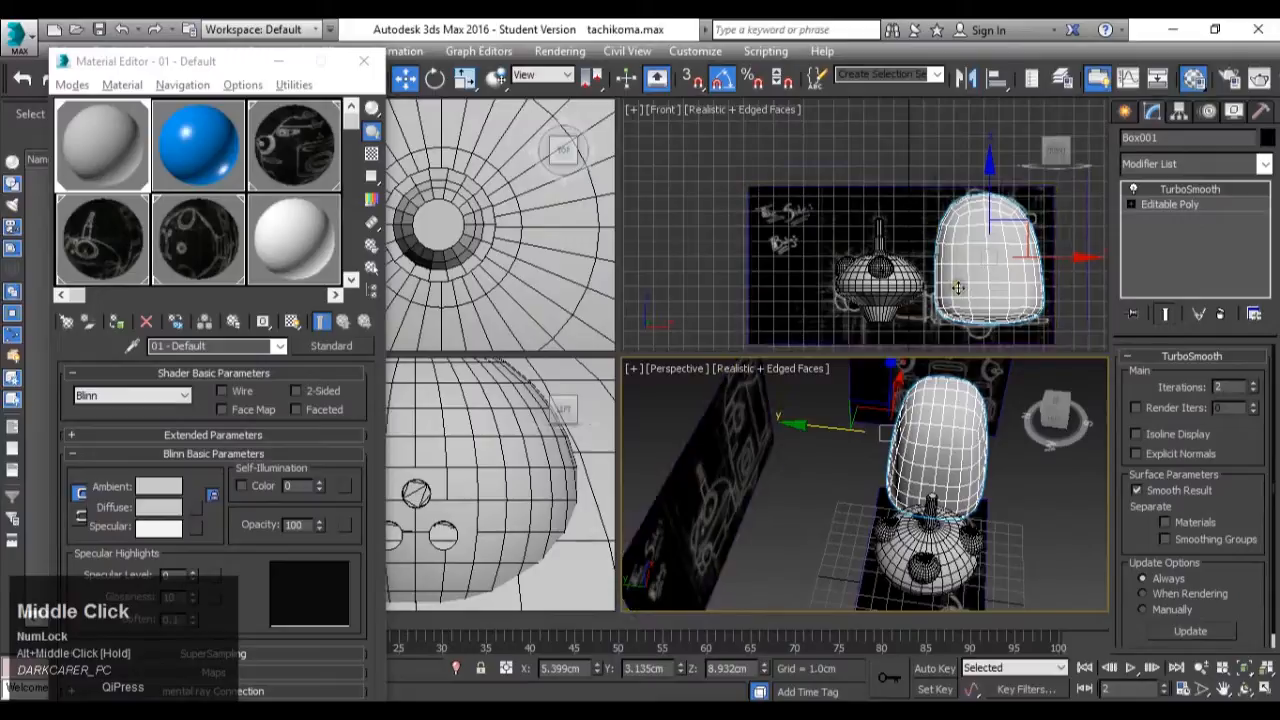
Select the narrow ring of polygons around the dome's widest edge and extrude it along Local Normal by 0.181 cm as a rim.
scroll(958, 288, up, 5)
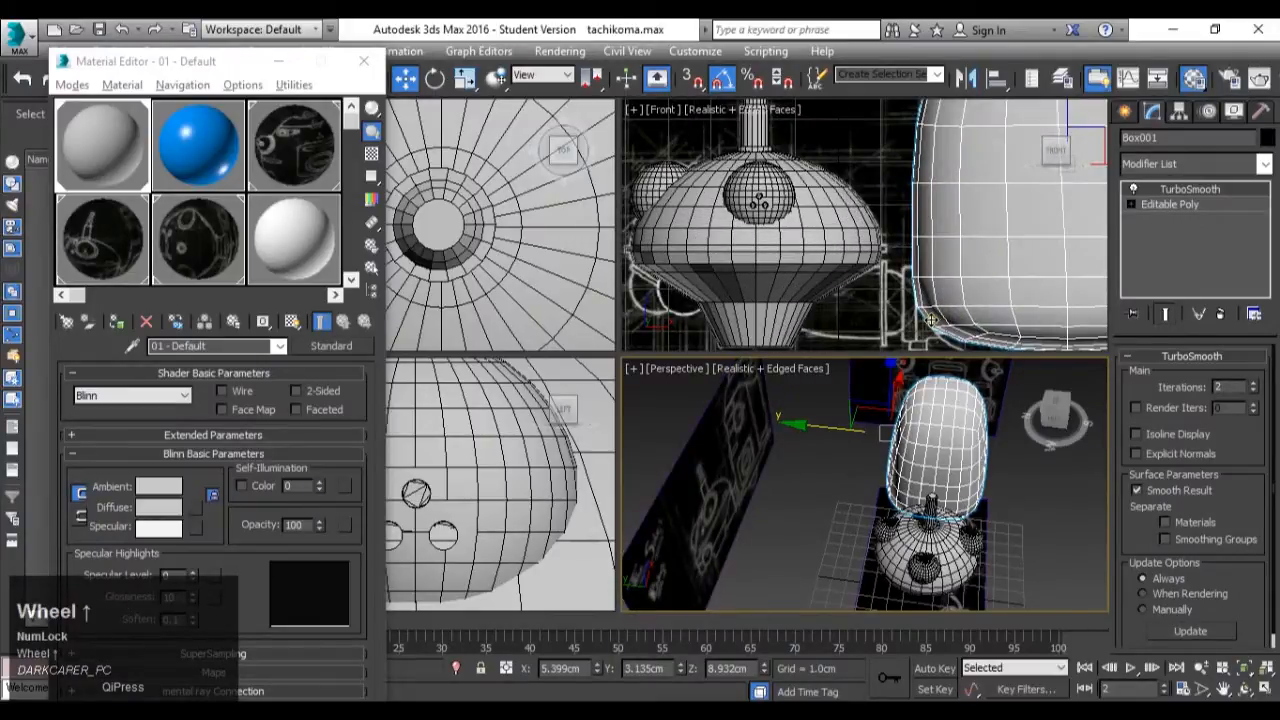
scroll(930, 318, down, 3)
scroll(975, 310, up, 5)
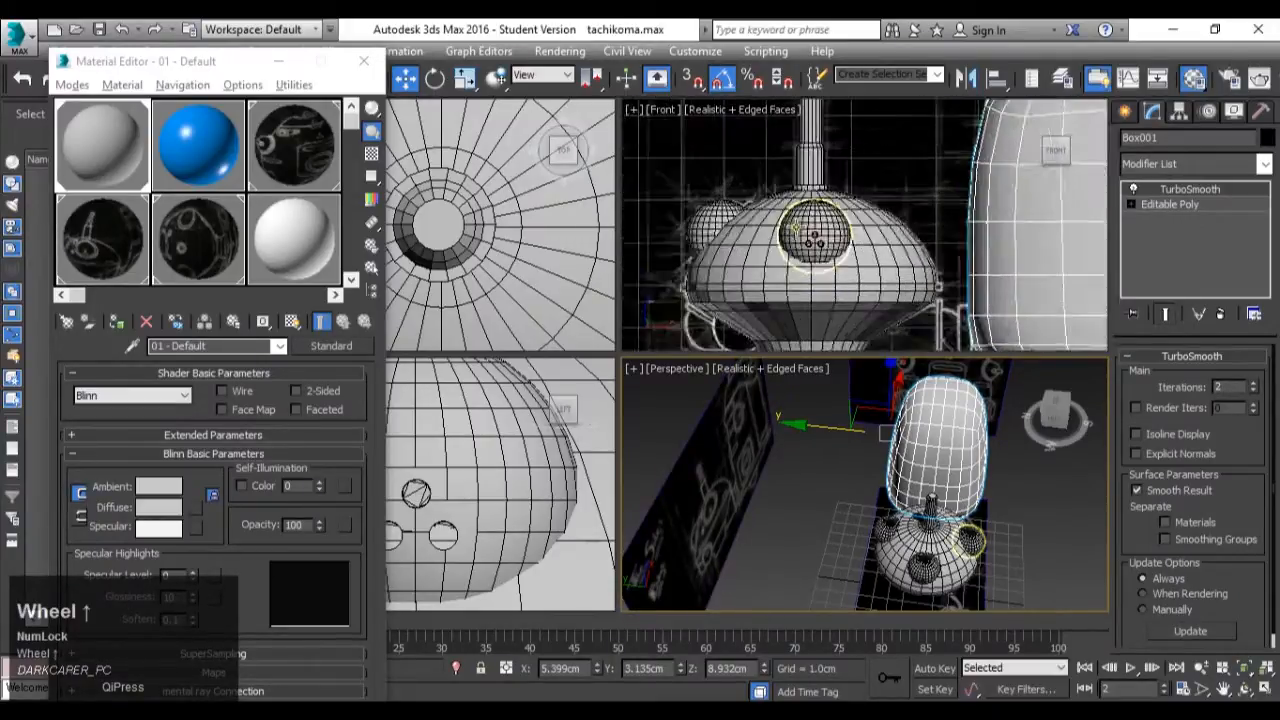
click(988, 313)
middle_drag(983, 341, 979, 293)
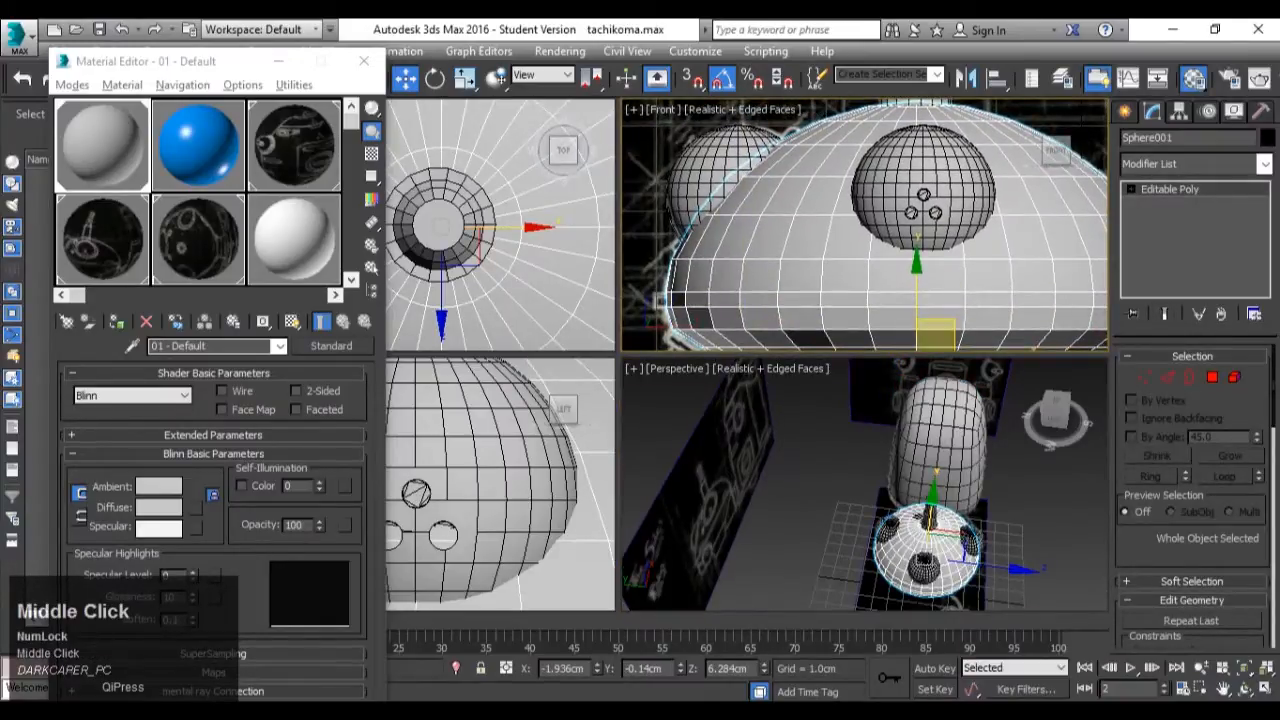
click(1210, 379)
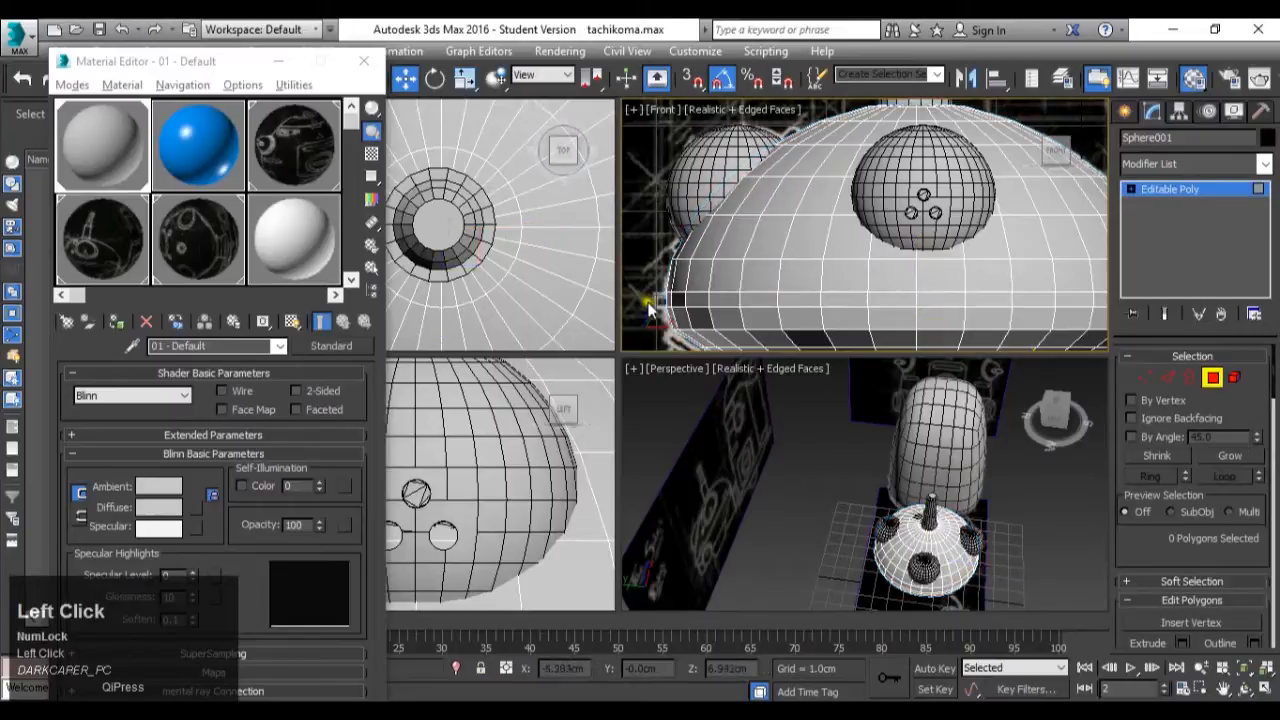
click(672, 293)
shift+click(693, 302)
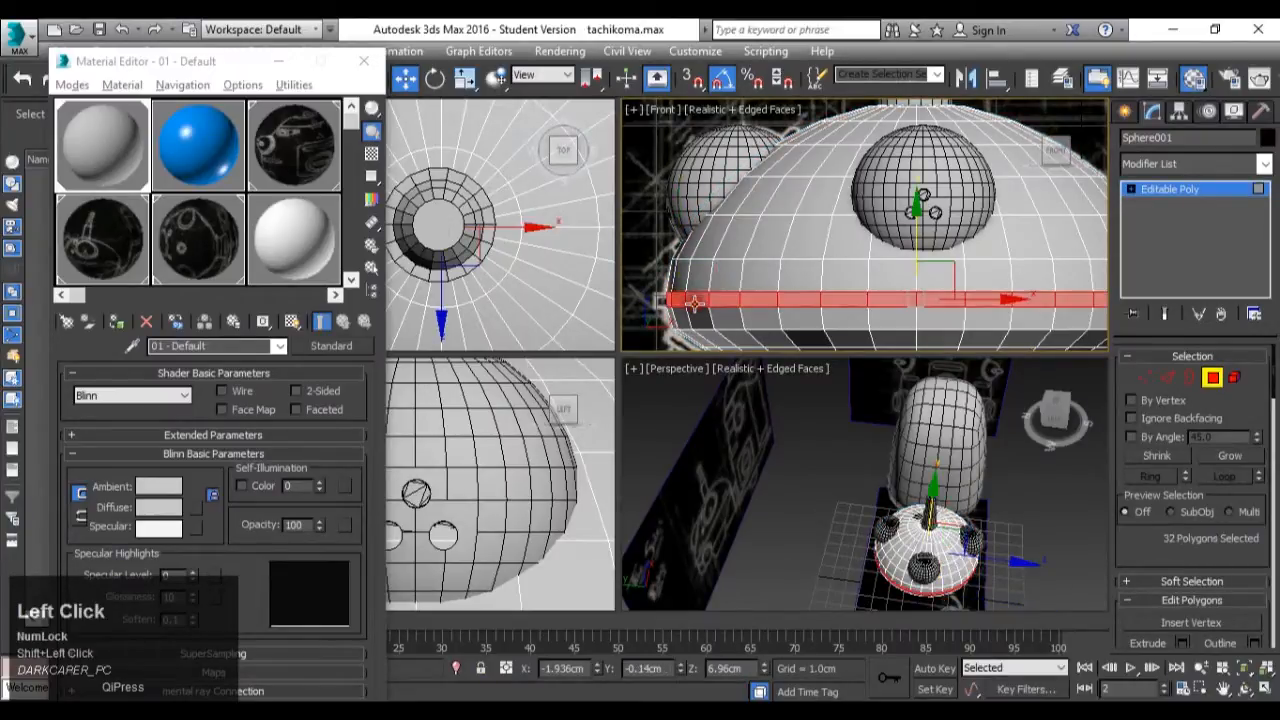
scroll(1180, 620, down, 3)
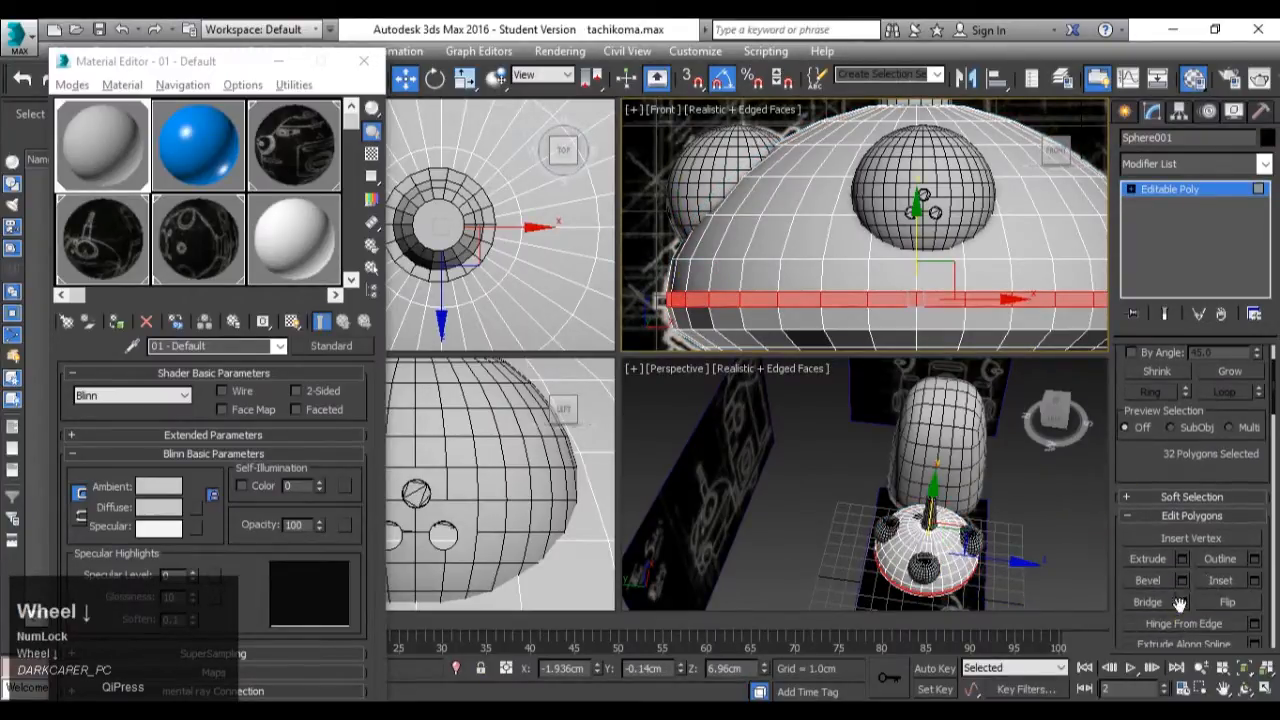
click(1183, 560)
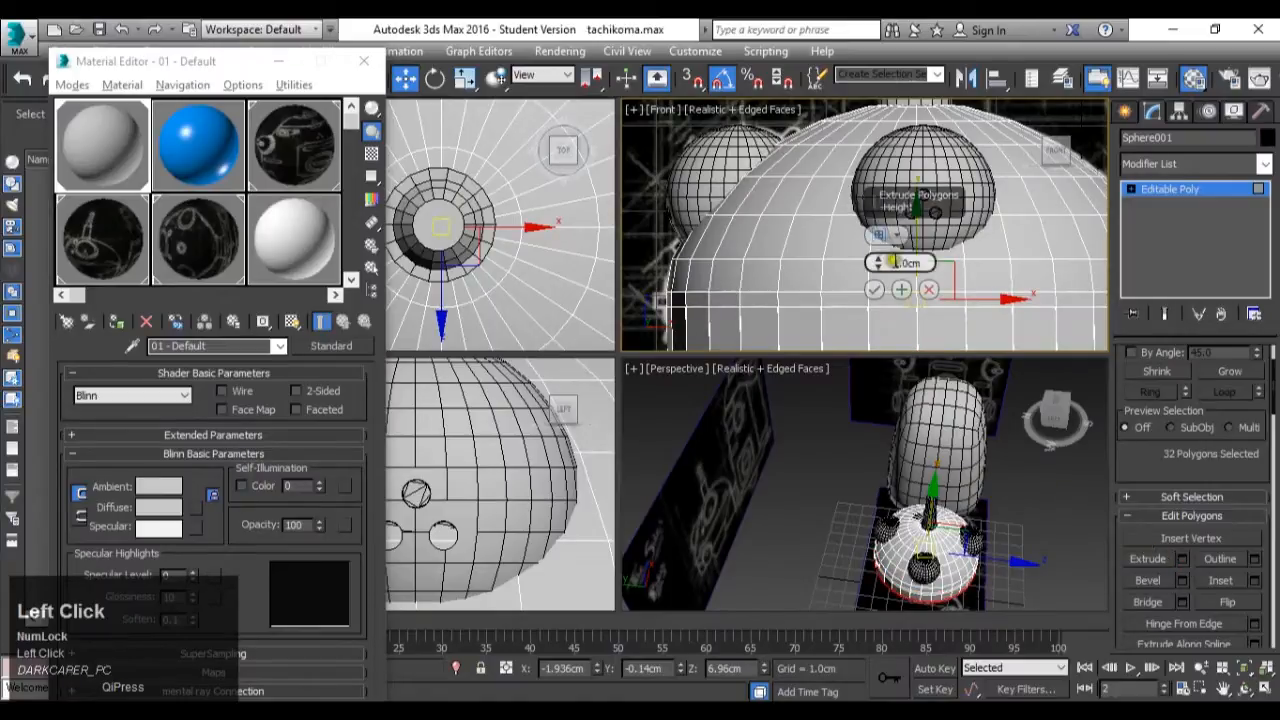
click(876, 244)
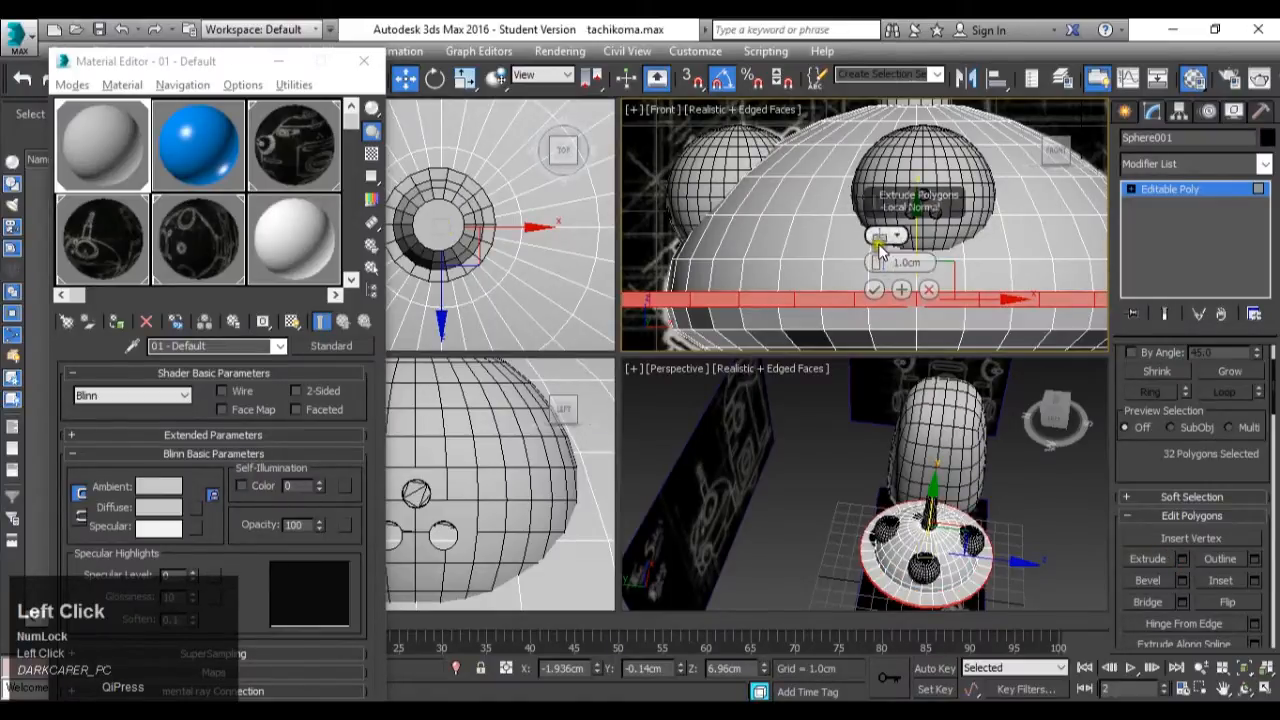
right_click(880, 263)
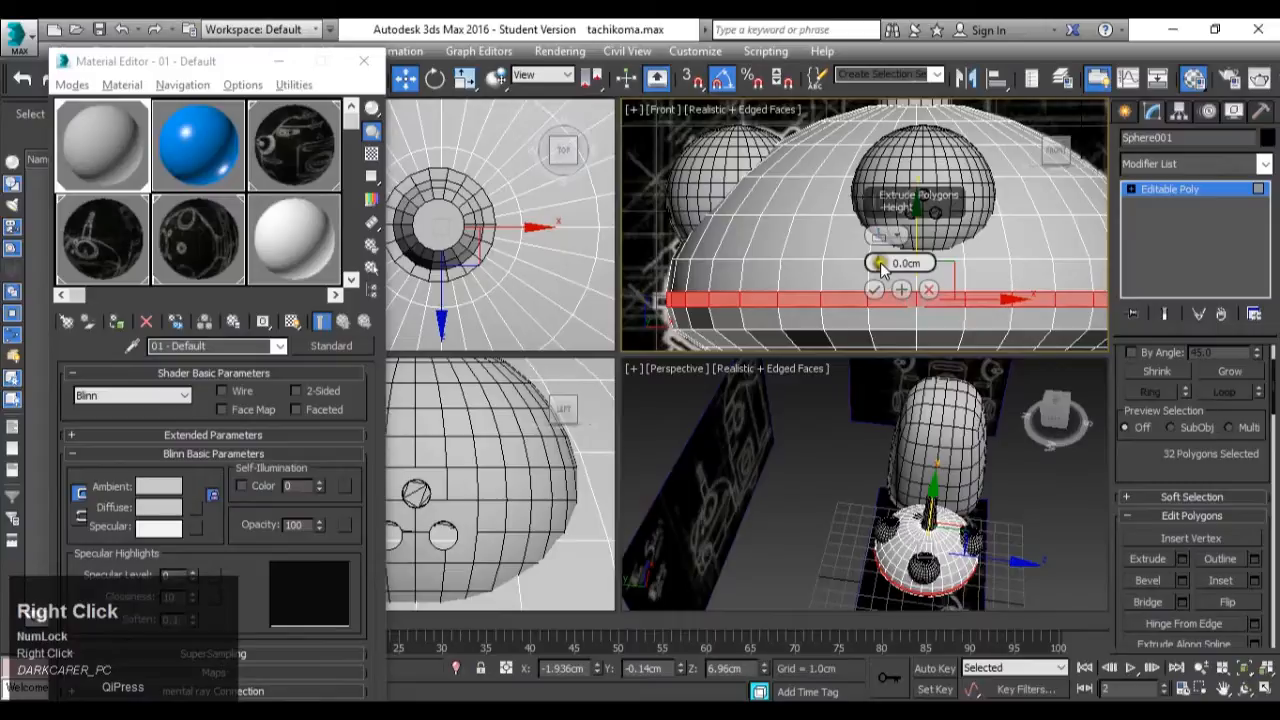
click(880, 263)
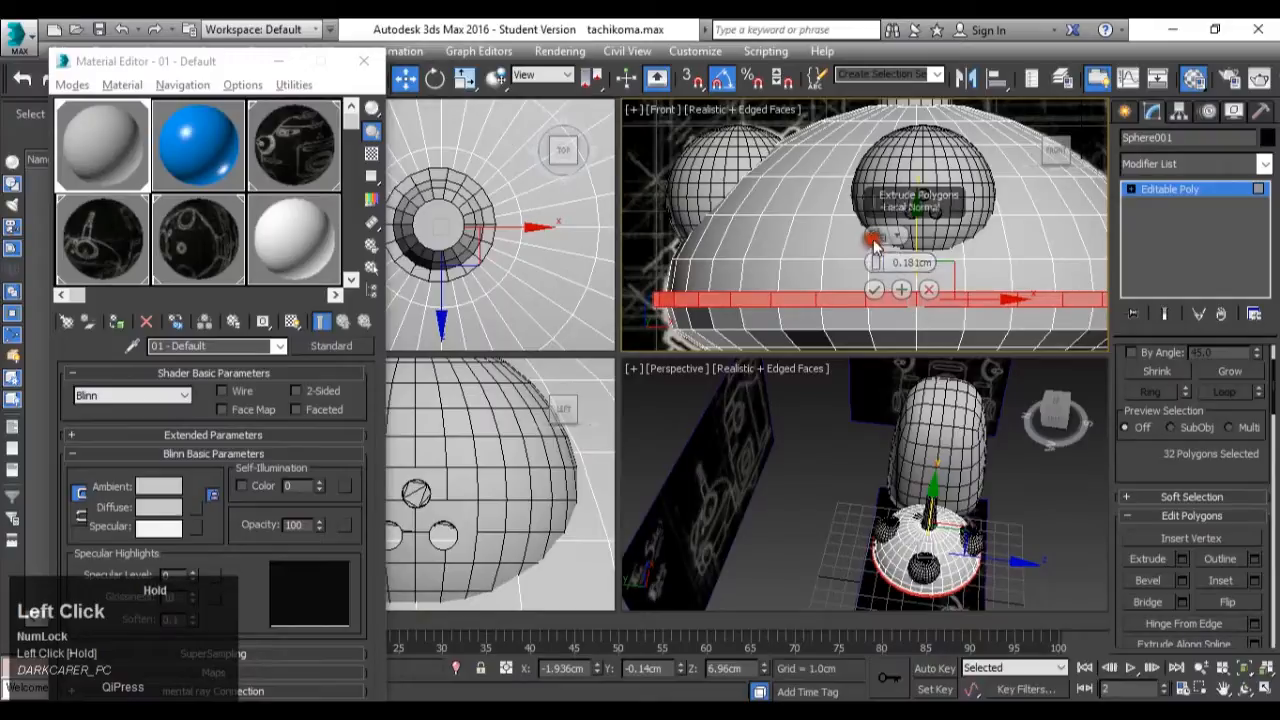
scroll(885, 300, up, 4)
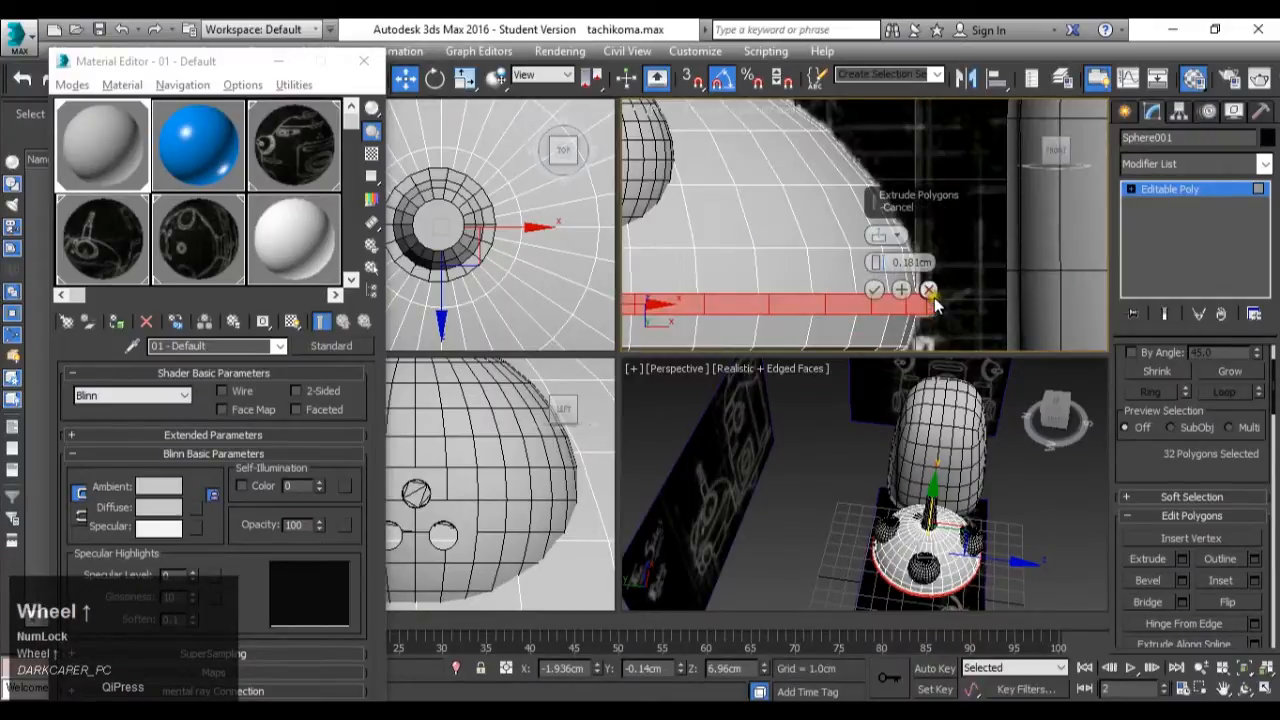
click(875, 290)
Select the open border around the hole at the bottom of the dome's neck.
scroll(880, 290, down, 5)
scroll(967, 566, up, 3)
alt+middle_drag(967, 566, 874, 482)
alt+scroll(955, 513, down, 2)
alt+scroll(956, 515, down, 3)
scroll(846, 525, up, 3)
click(874, 482)
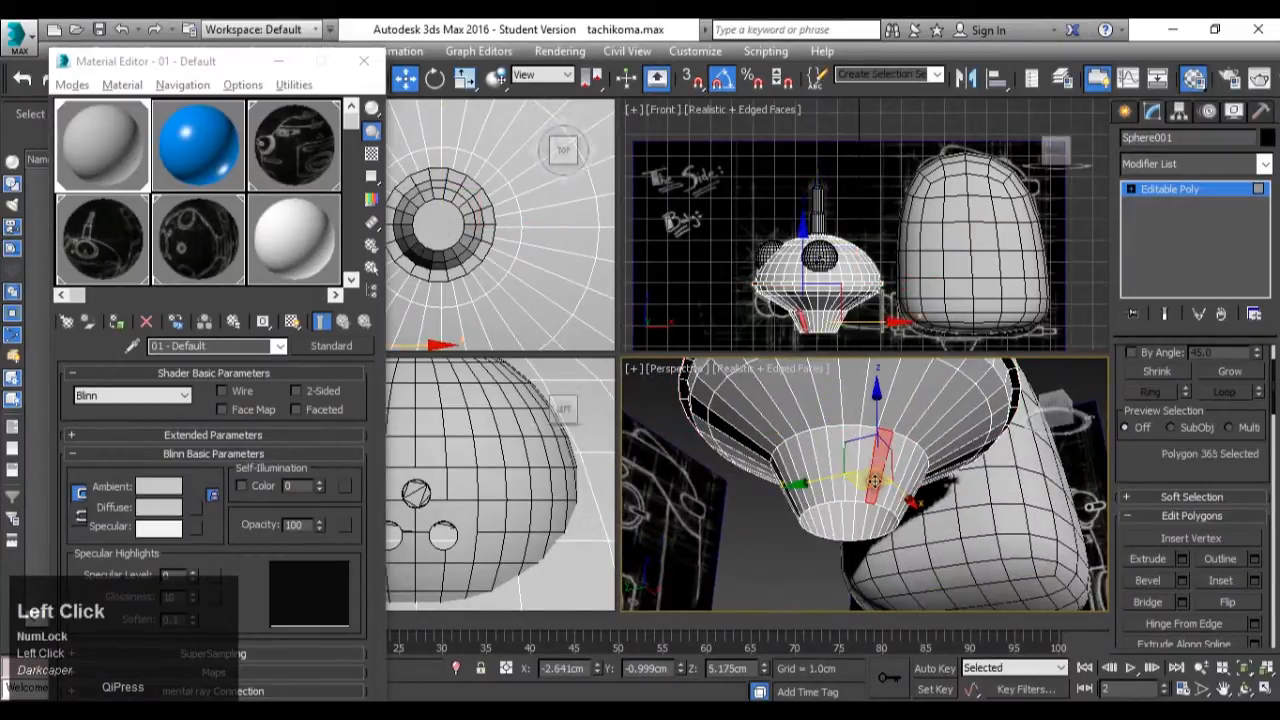
click(1232, 190)
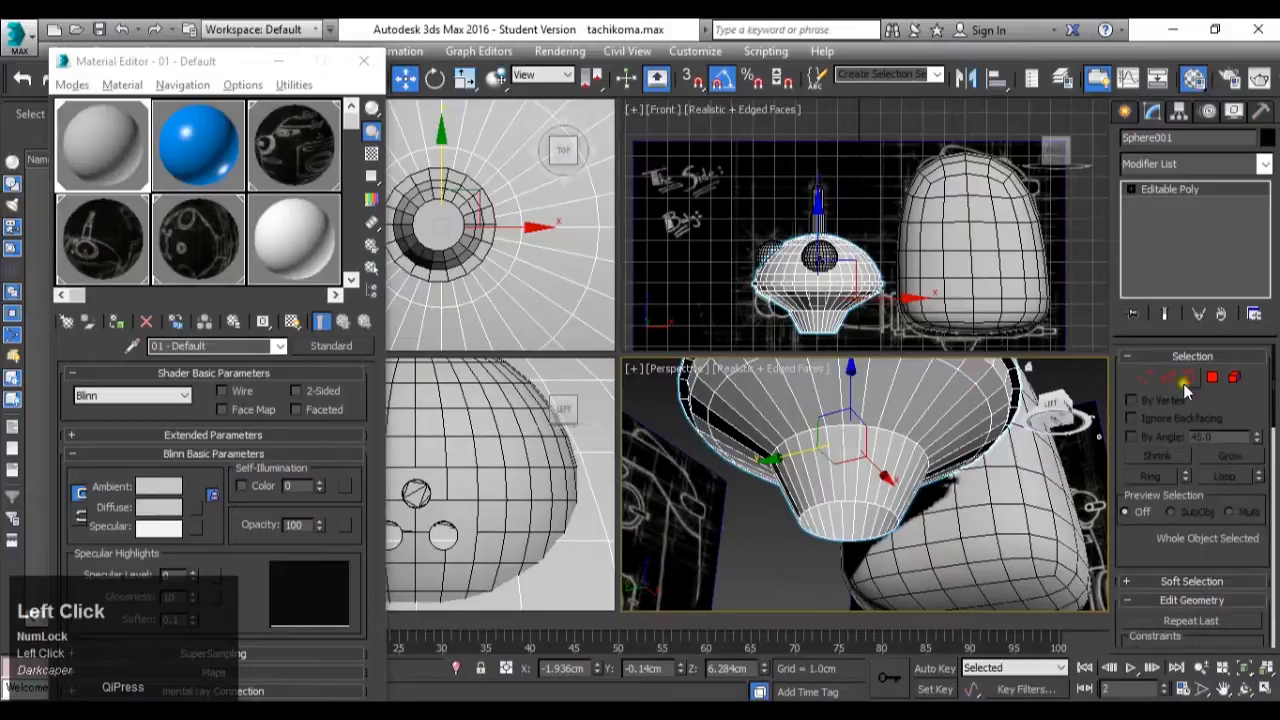
click(1190, 378)
click(860, 505)
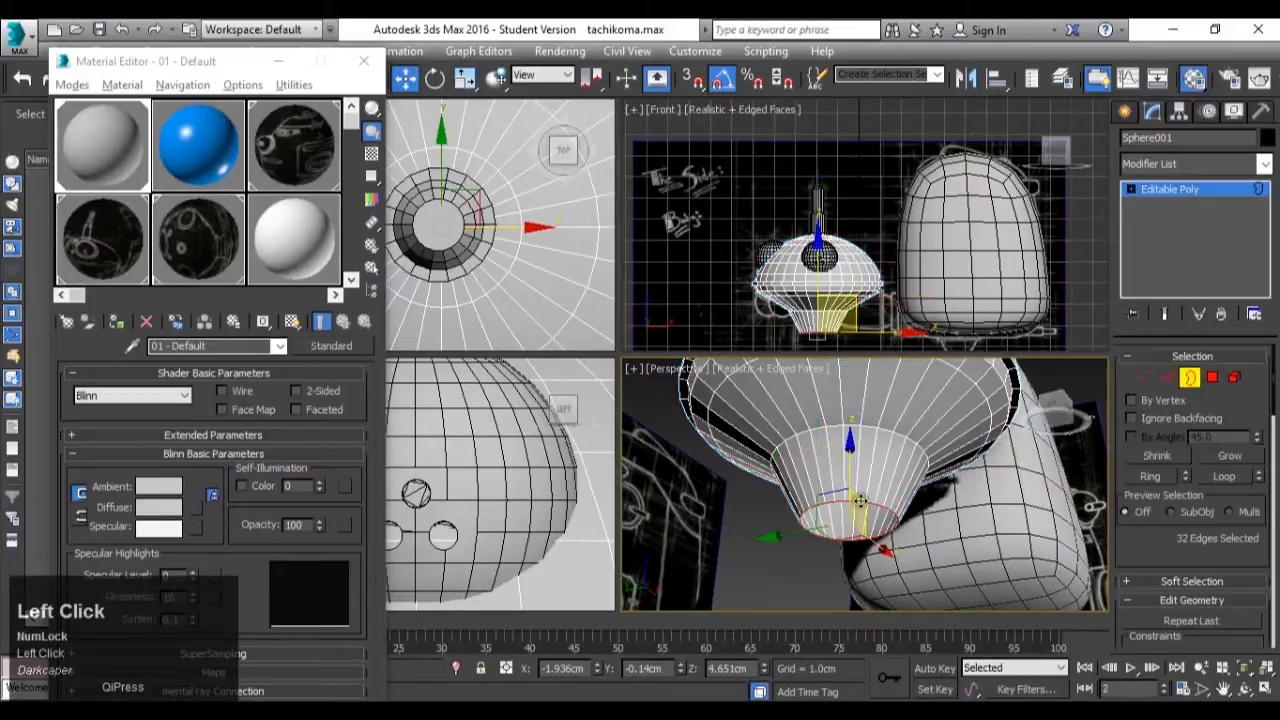
scroll(860, 502, up, 3)
middle_drag(860, 502, 1100, 455)
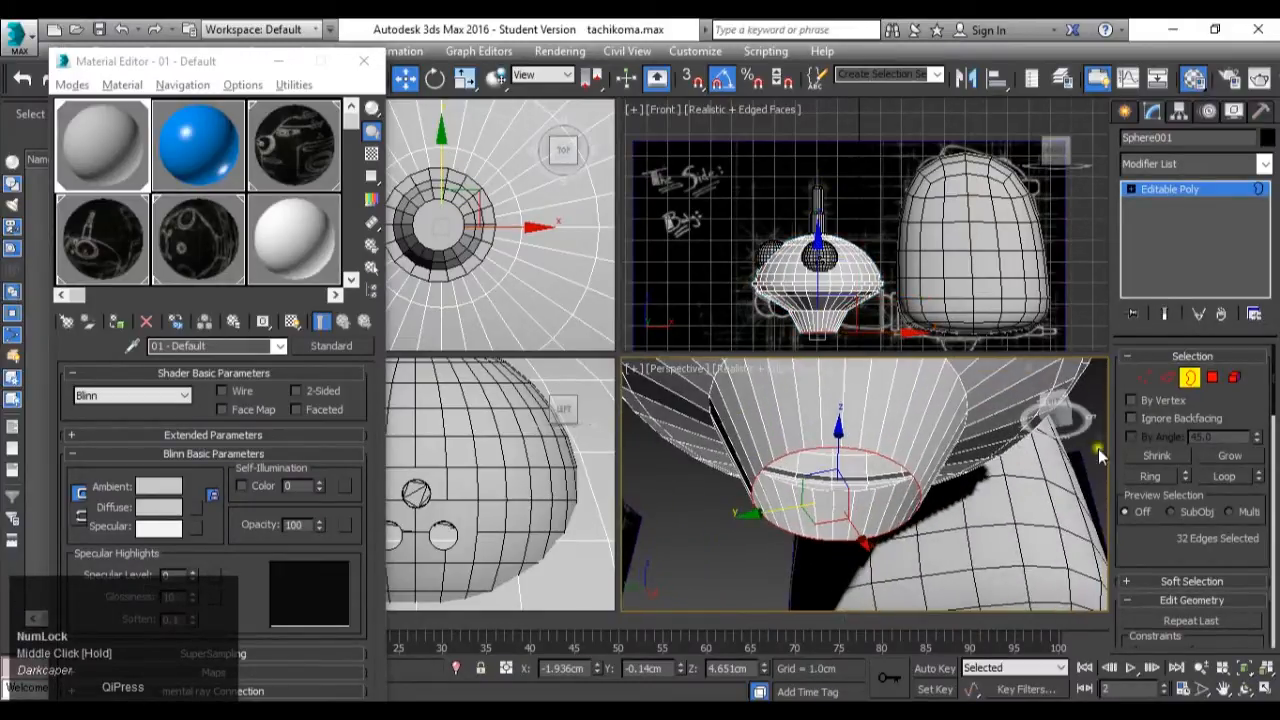
Deselect two opposite edges of the border loop and bridge the remaining edges to cap the neck's bottom.
click(1168, 377)
mouse_move(866, 454)
alt+middle_down()
mouse_move(845, 487)
mouse_move(853, 457)
alt+middle_up()
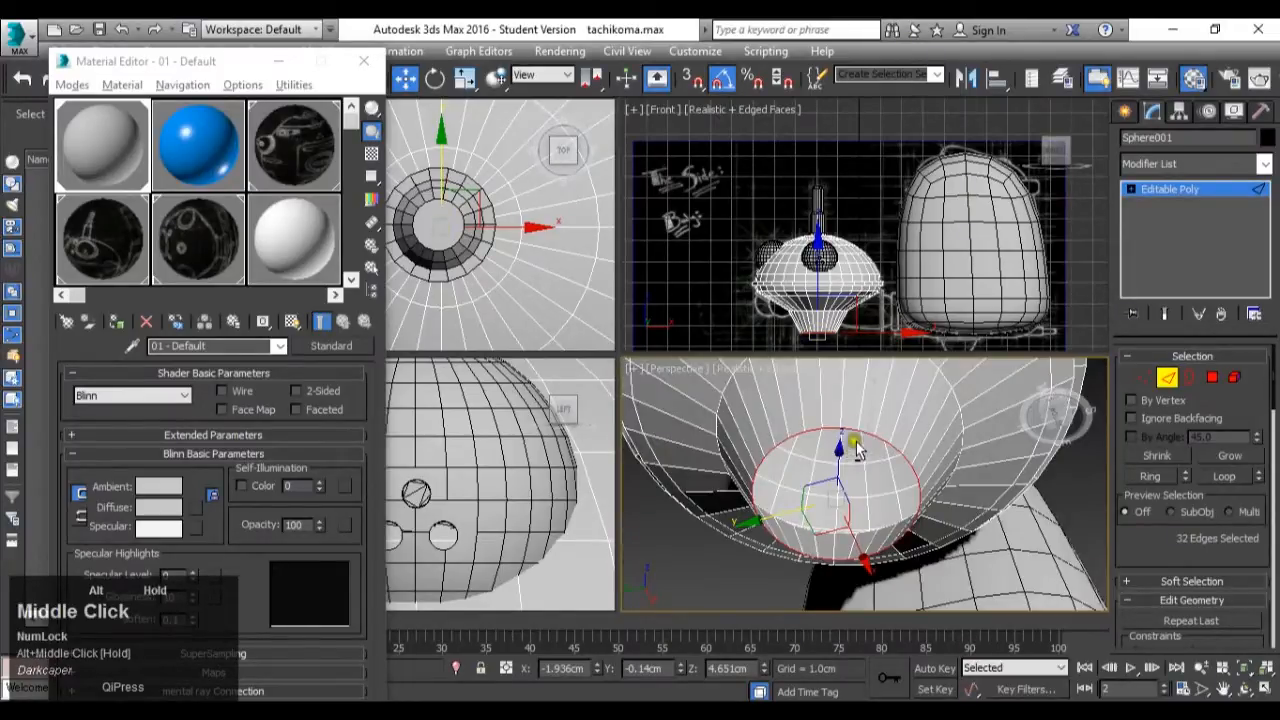
alt+click(852, 432)
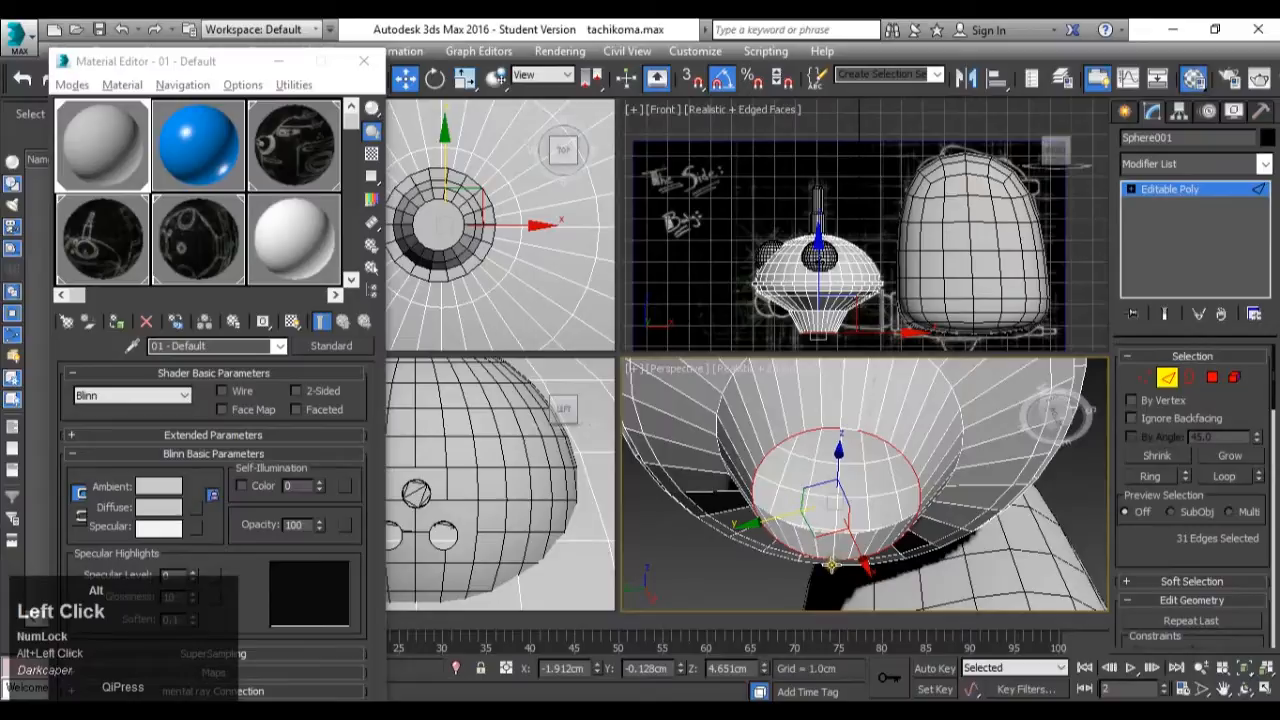
scroll(1227, 524, down, 5)
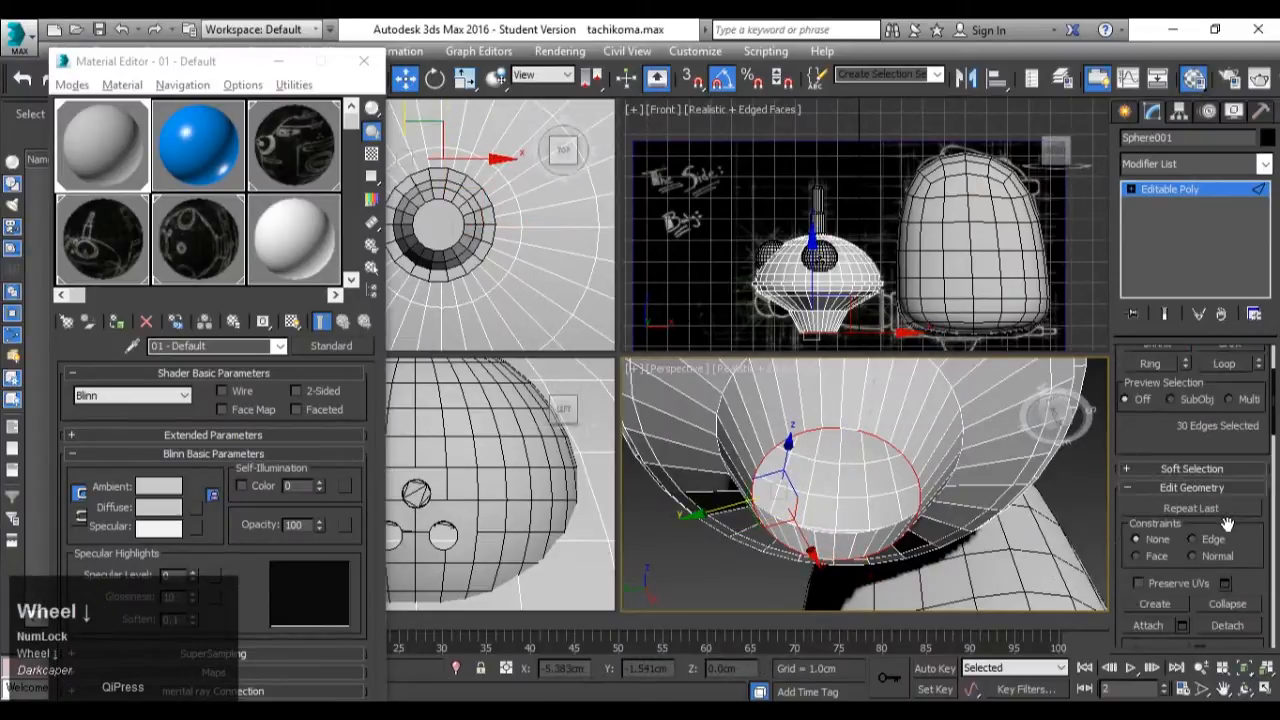
scroll(1227, 524, down, 8)
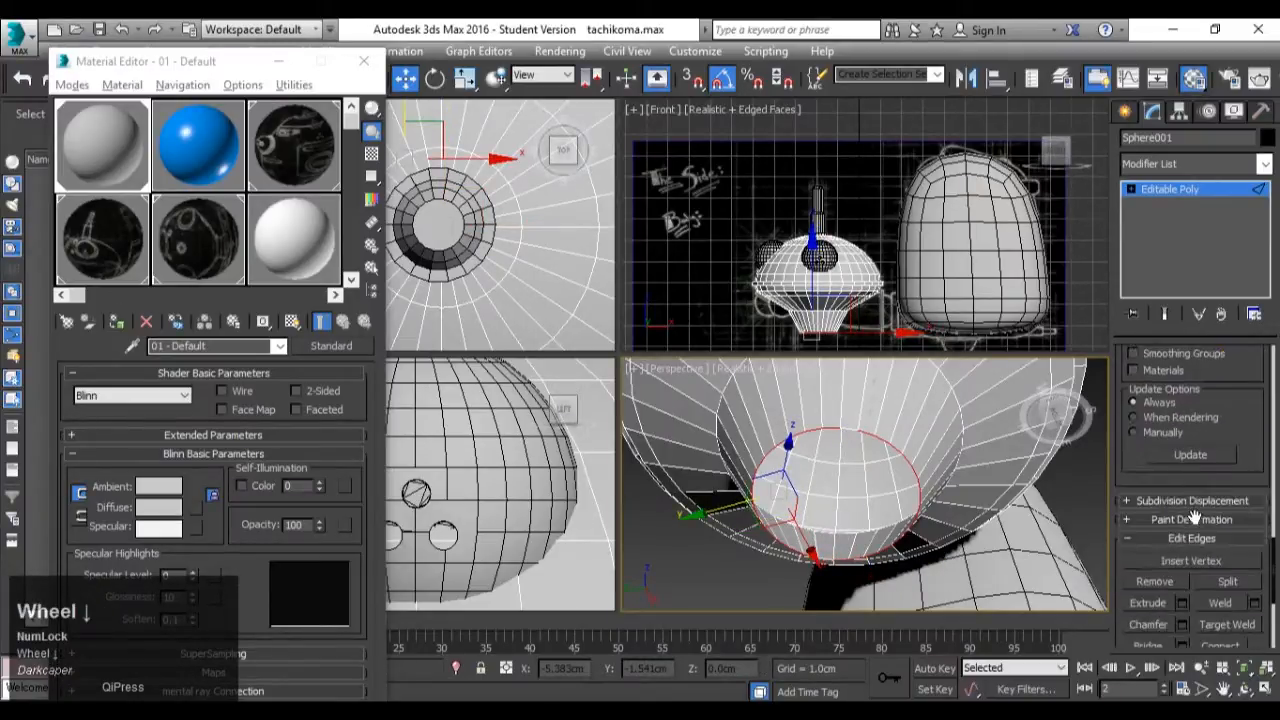
click(1147, 590)
Examine the neck's bottom cap and the dome's rim from several angles and against the front blueprint.
alt+middle_drag(860, 480, 866, 542)
scroll(858, 501, down, 4)
scroll(865, 493, up, 4)
scroll(865, 493, down, 3)
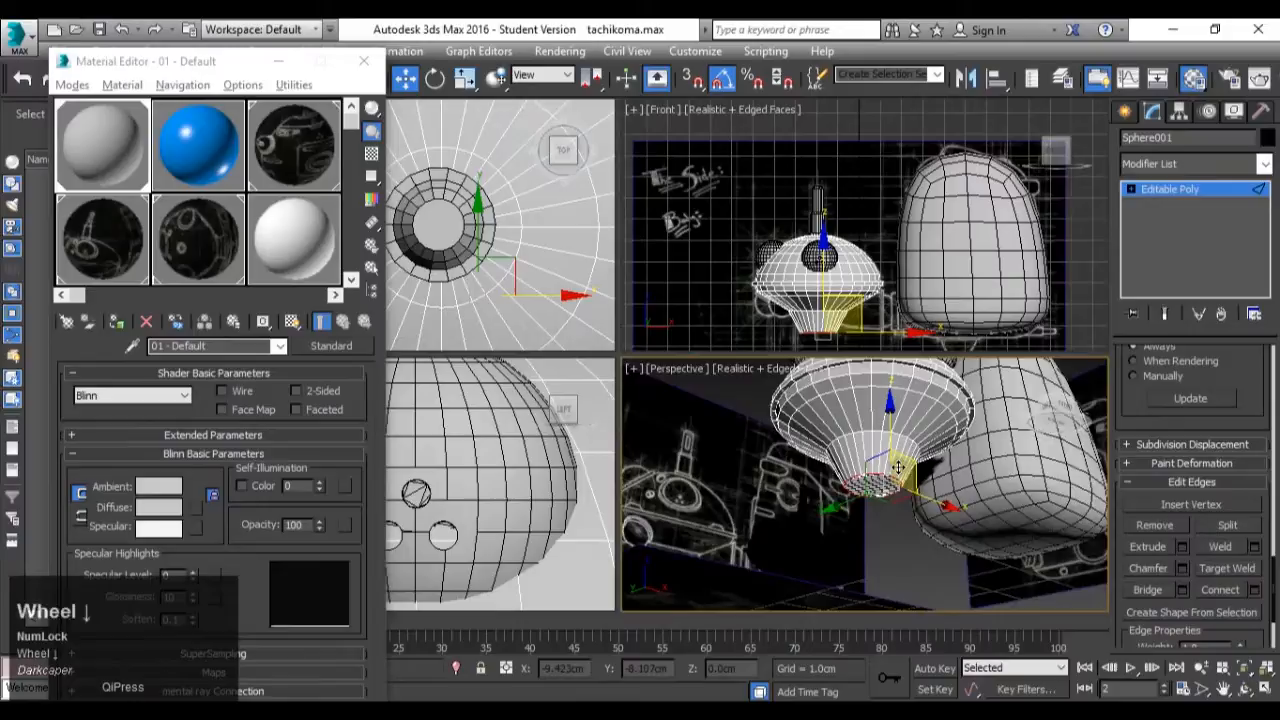
alt+middle_drag(865, 493, 887, 424)
scroll(886, 430, up, 4)
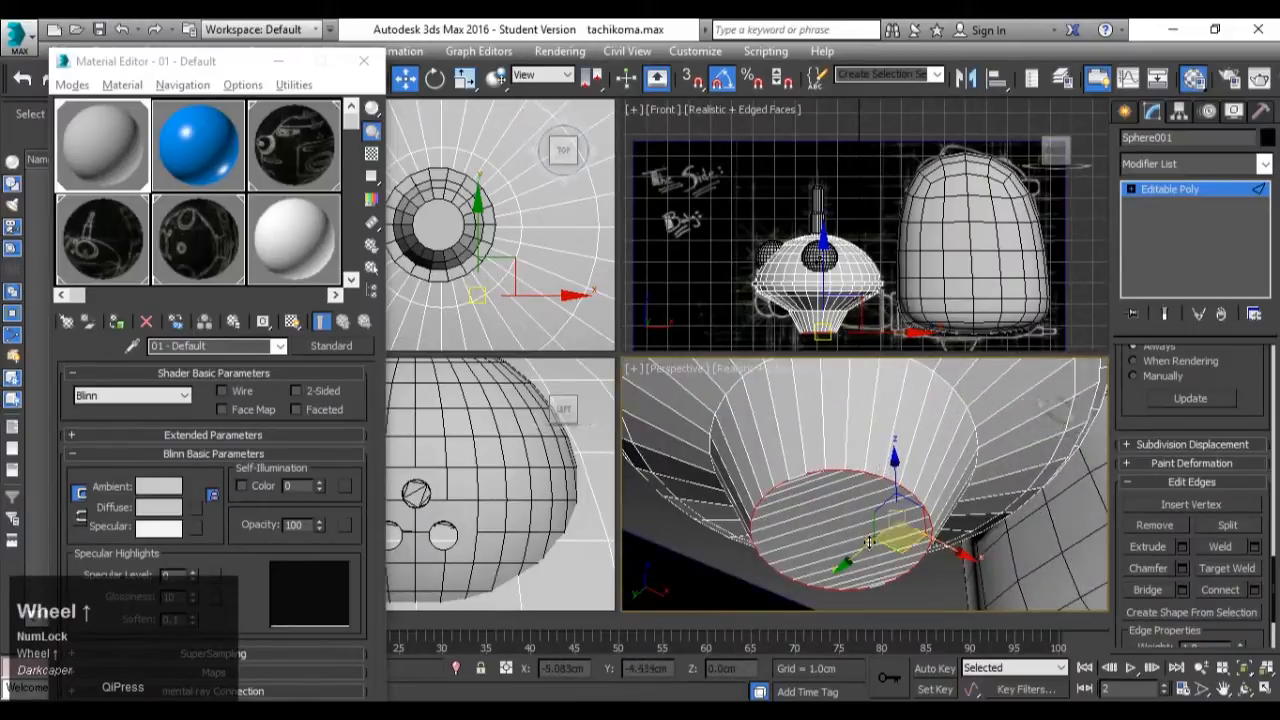
scroll(864, 480, down, 4)
alt+middle_drag(864, 481, 830, 420)
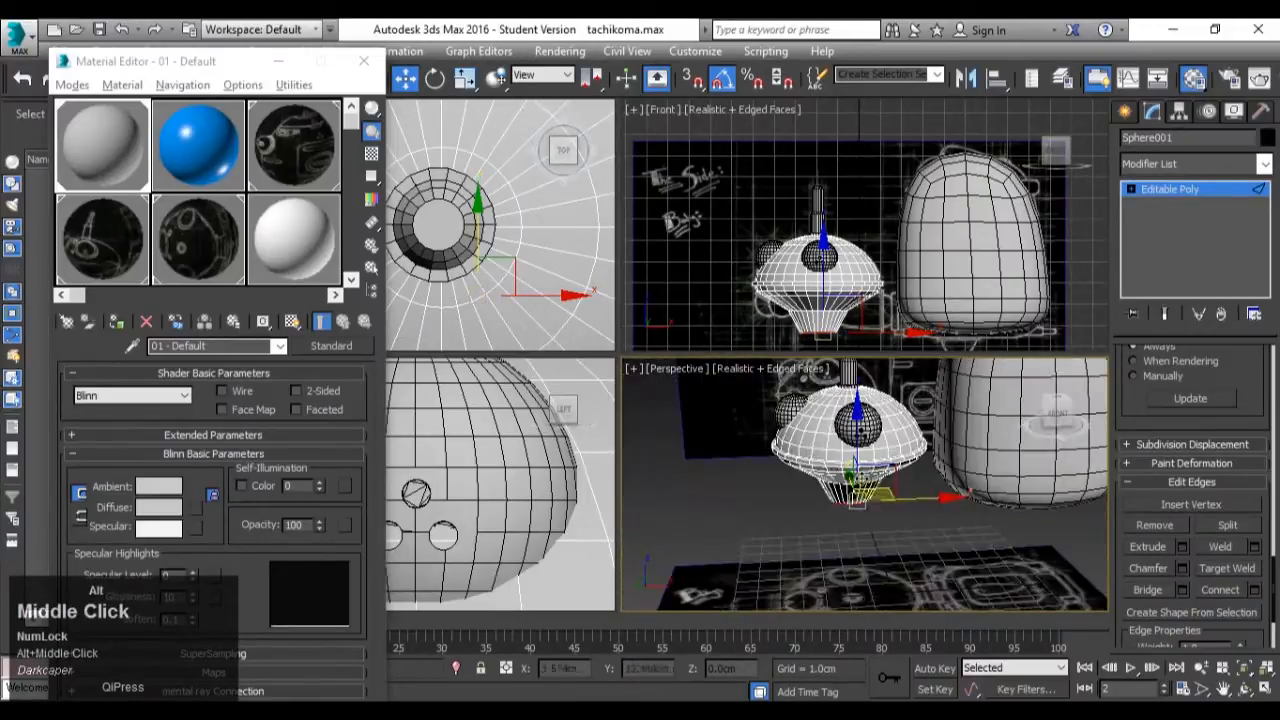
scroll(796, 311, up, 3)
scroll(797, 311, up, 2)
scroll(477, 260, down, 4)
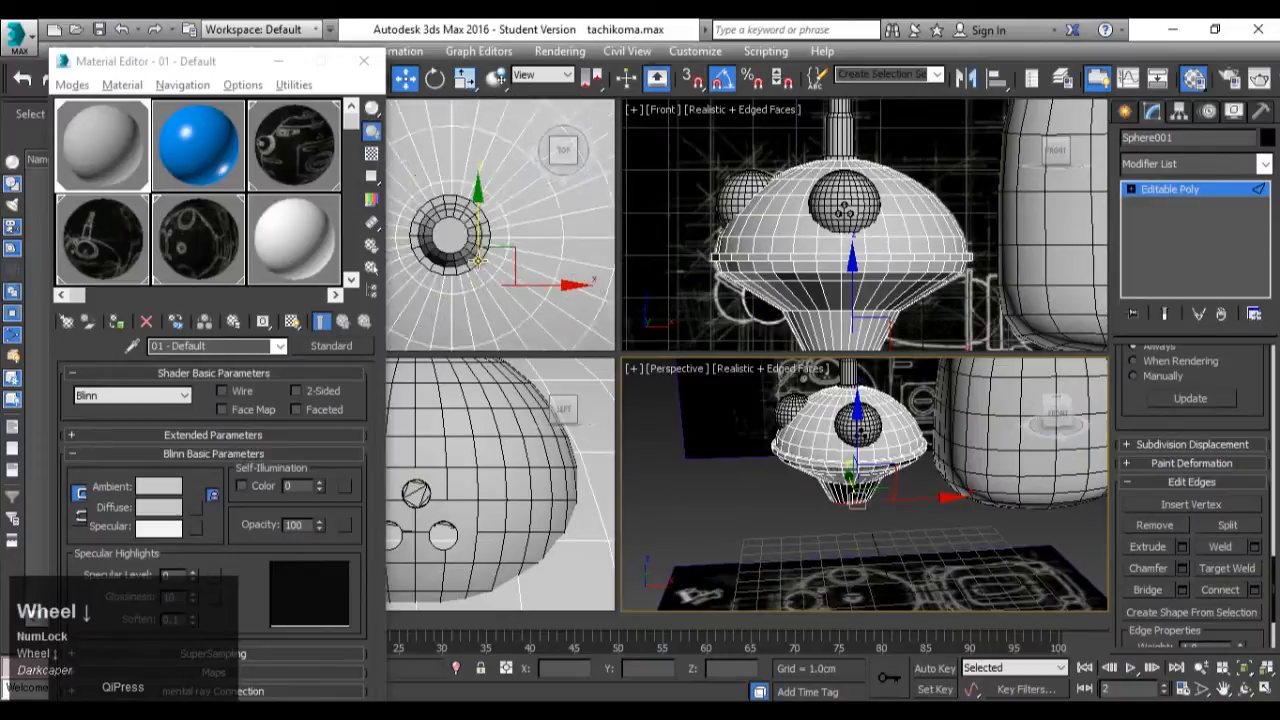
scroll(797, 334, up, 3)
middle_click(844, 288)
scroll(844, 288, down, 3)
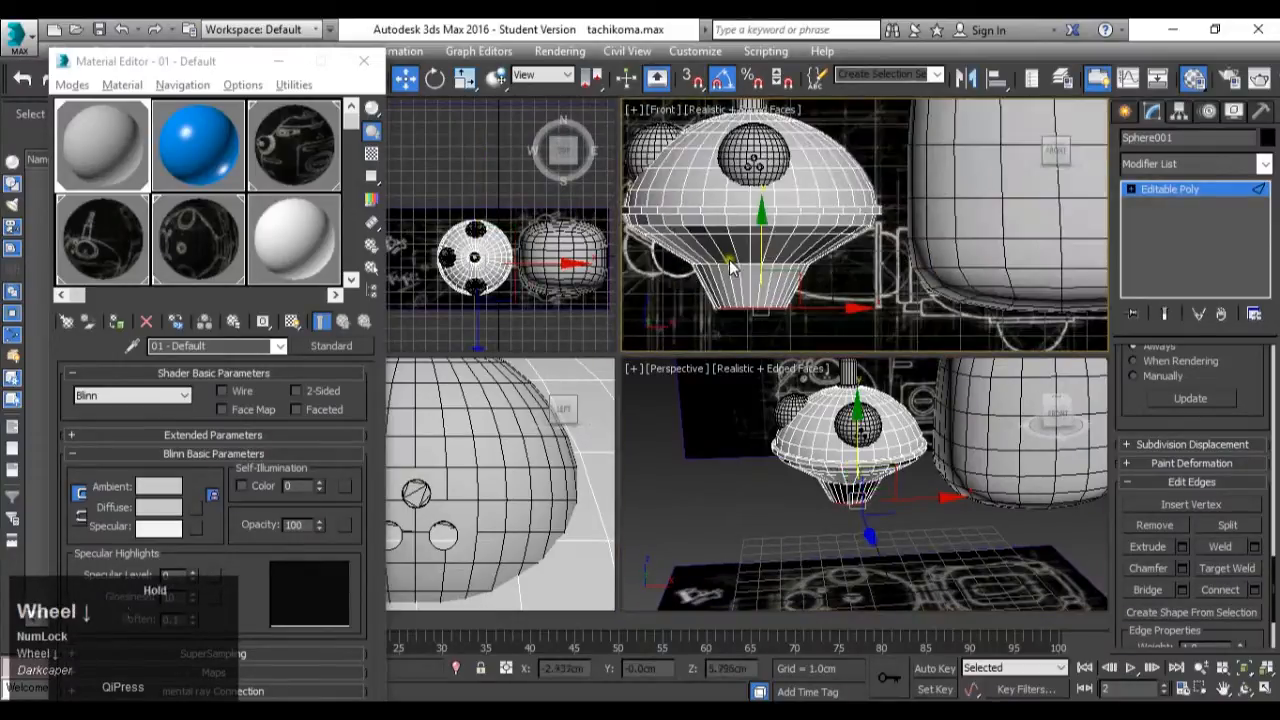
Leave the dome's border editing and switch to creating standard primitives.
middle_drag(866, 288, 816, 248)
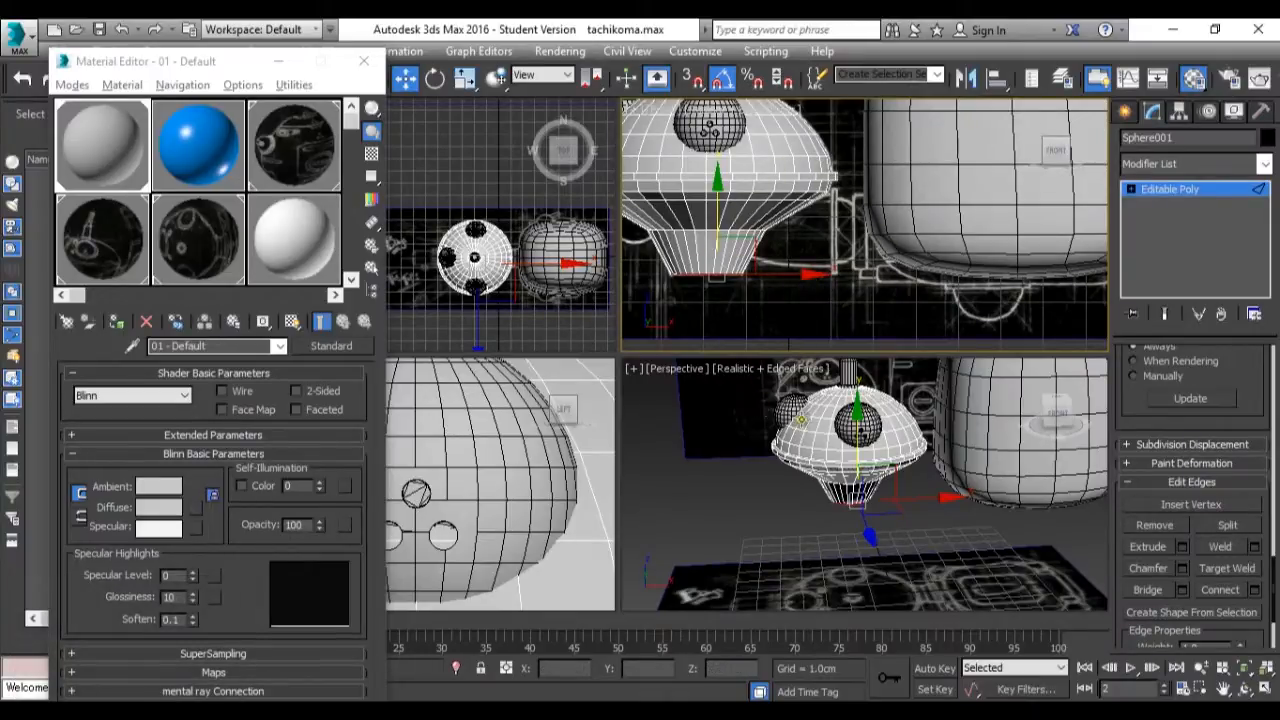
alt+middle_drag(795, 438, 874, 437)
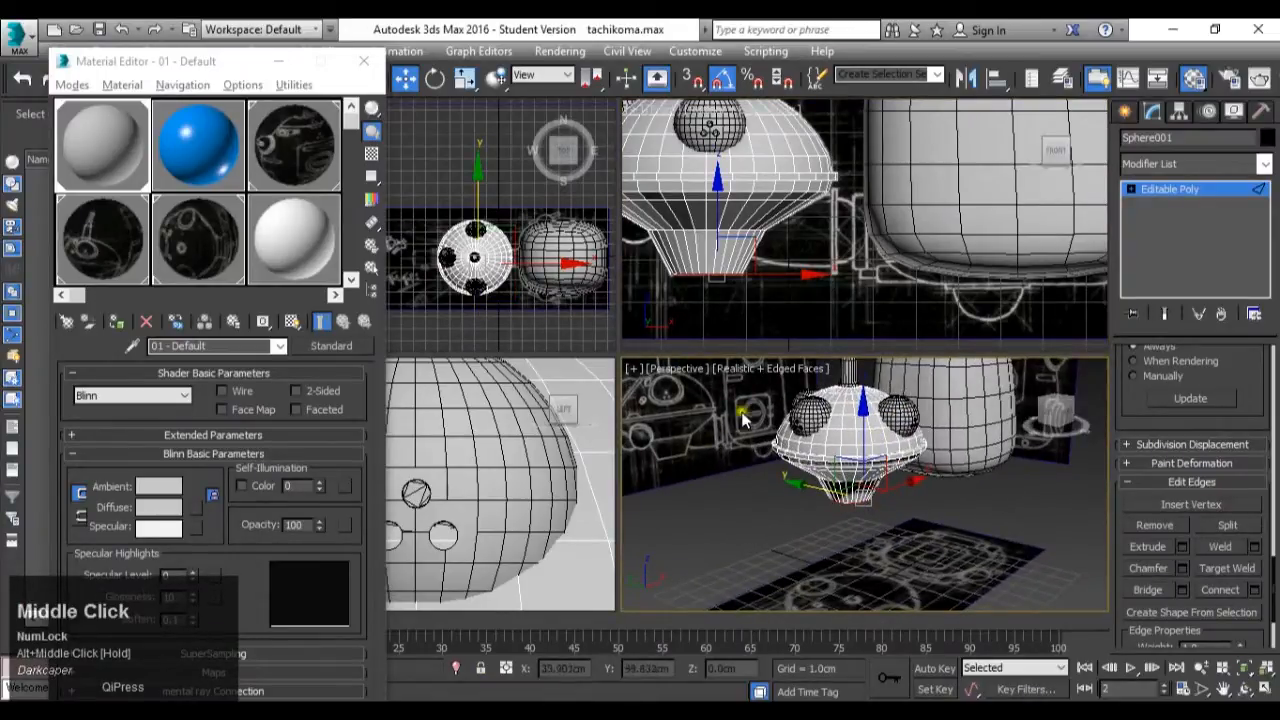
click(1192, 188)
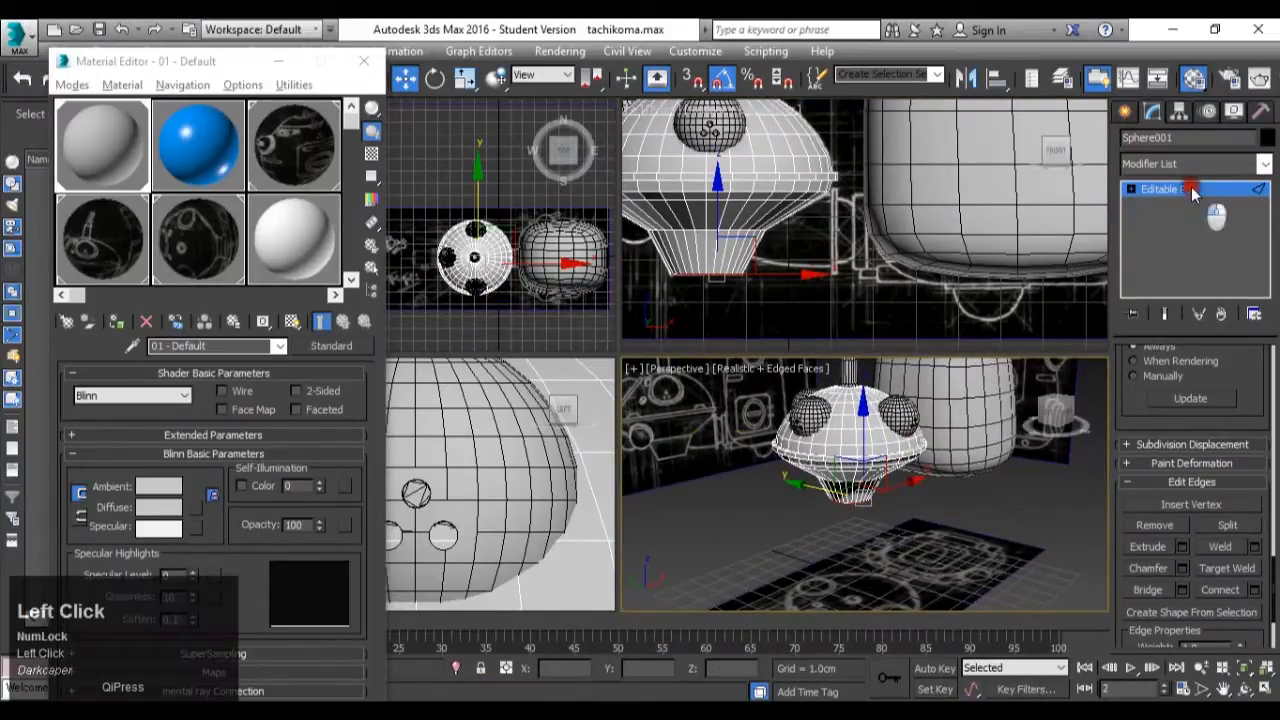
click(1125, 113)
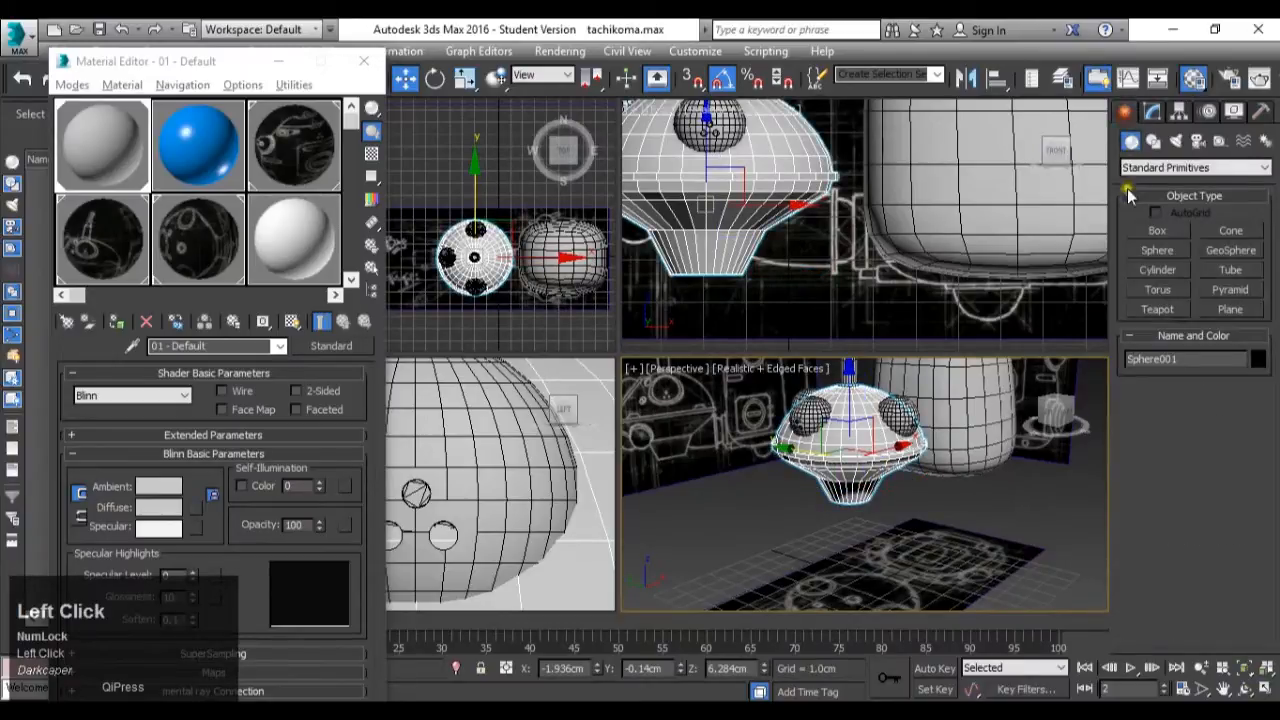
click(1148, 270)
scroll(808, 232, up, 2)
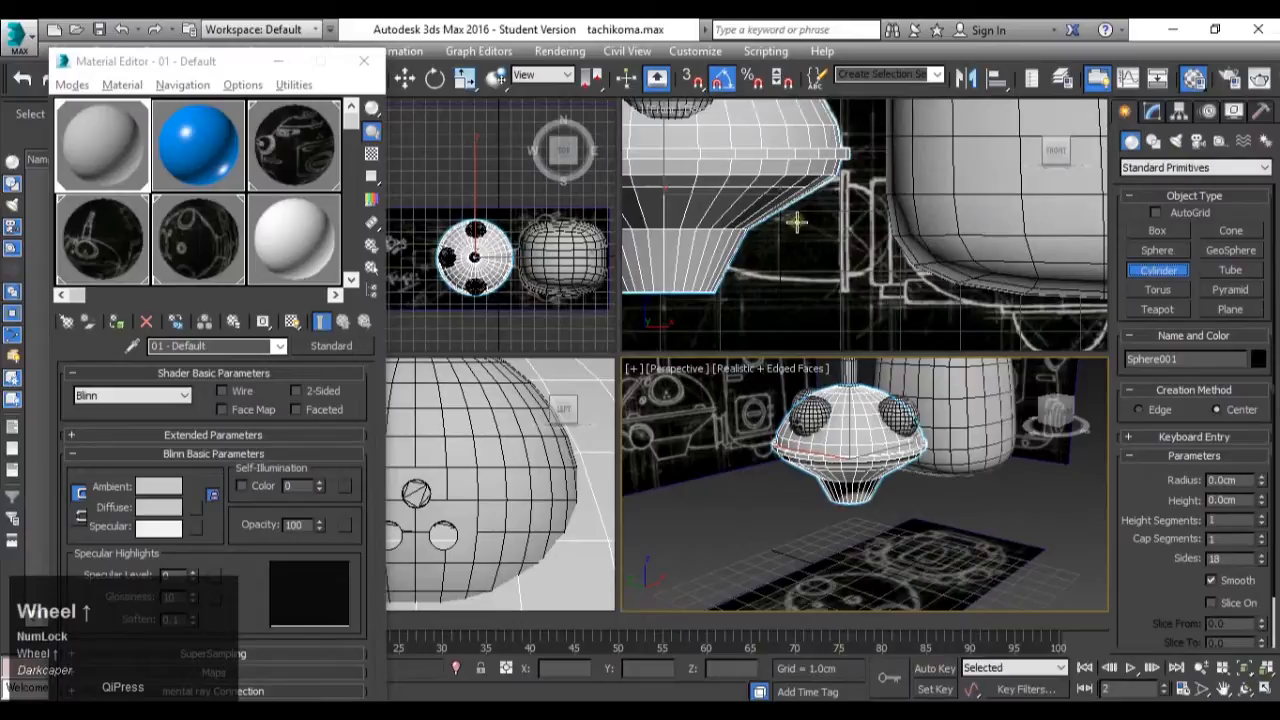
click(793, 224)
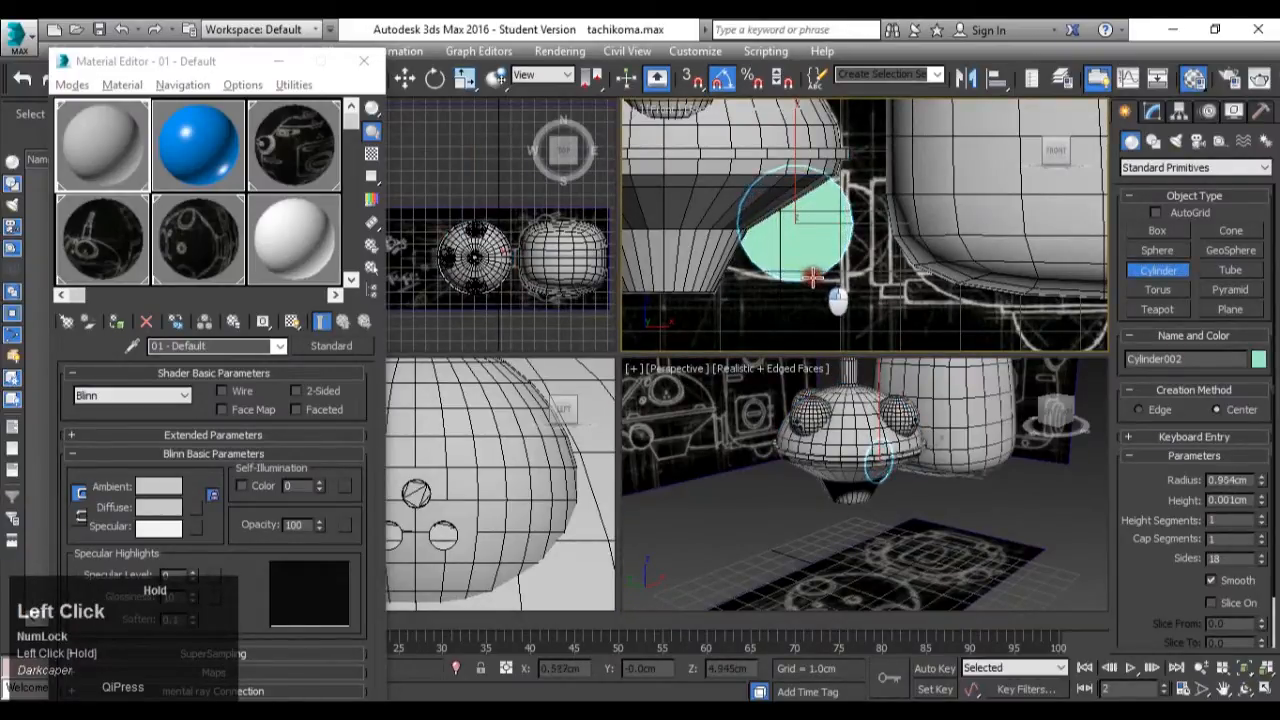
click(795, 224)
key(e)
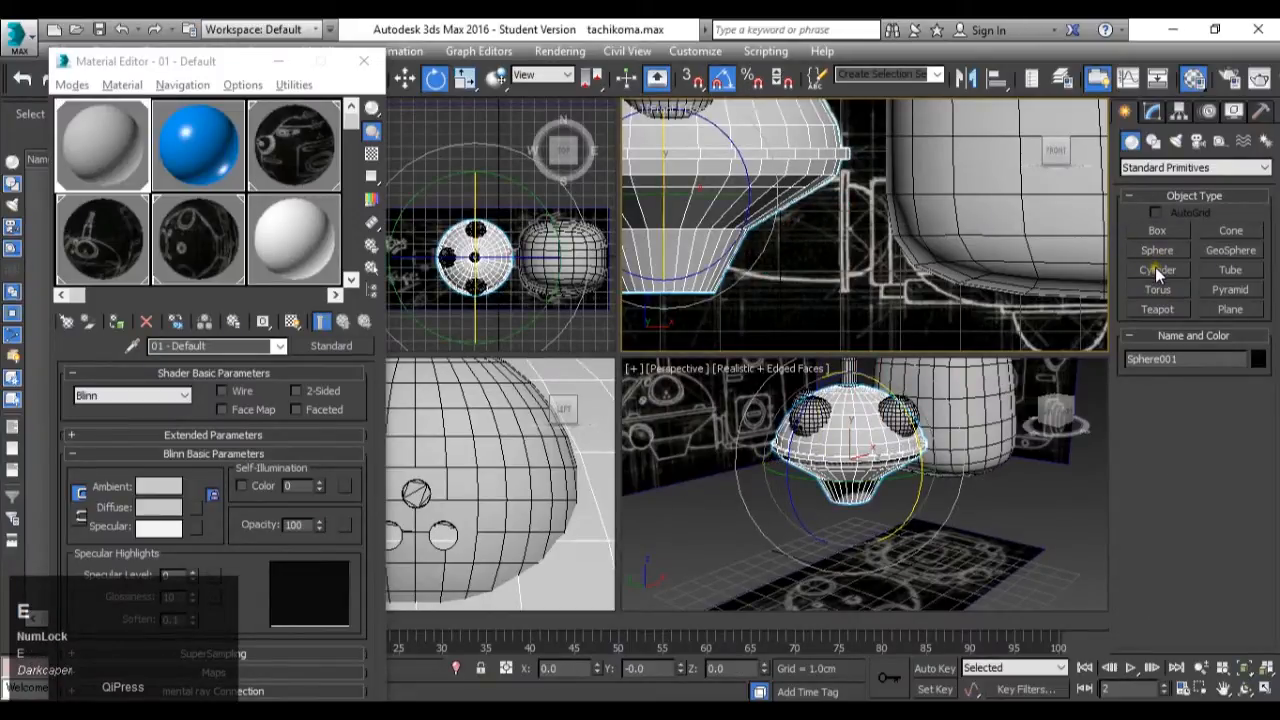
Draw a cylinder with a radius of about 0.875 cm beside the dome's neck in the front view, and rotate it to lie horizontally.
click(1157, 270)
drag(807, 224, 807, 276)
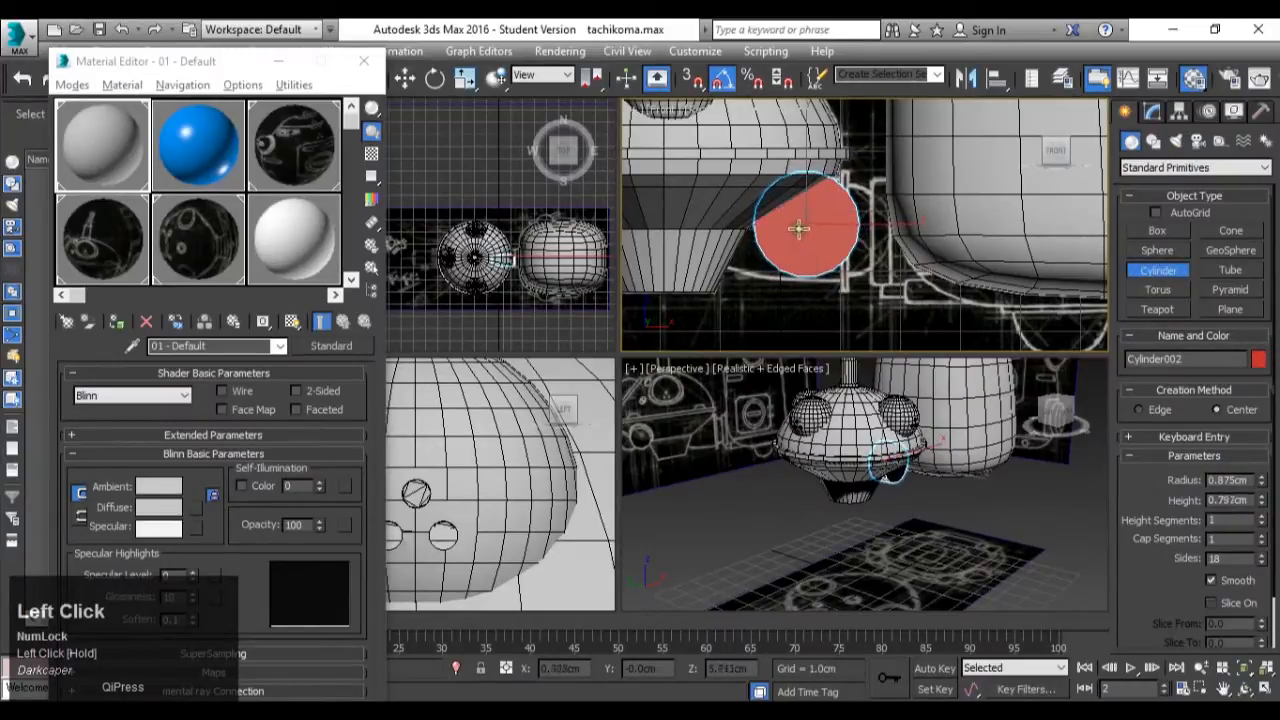
key(e)
drag(831, 223, 931, 259)
key(w)
Stretch the cylinder along its axis to about 237% so it reaches the flange on the front blueprint.
key(r)
scroll(931, 259, up, 2)
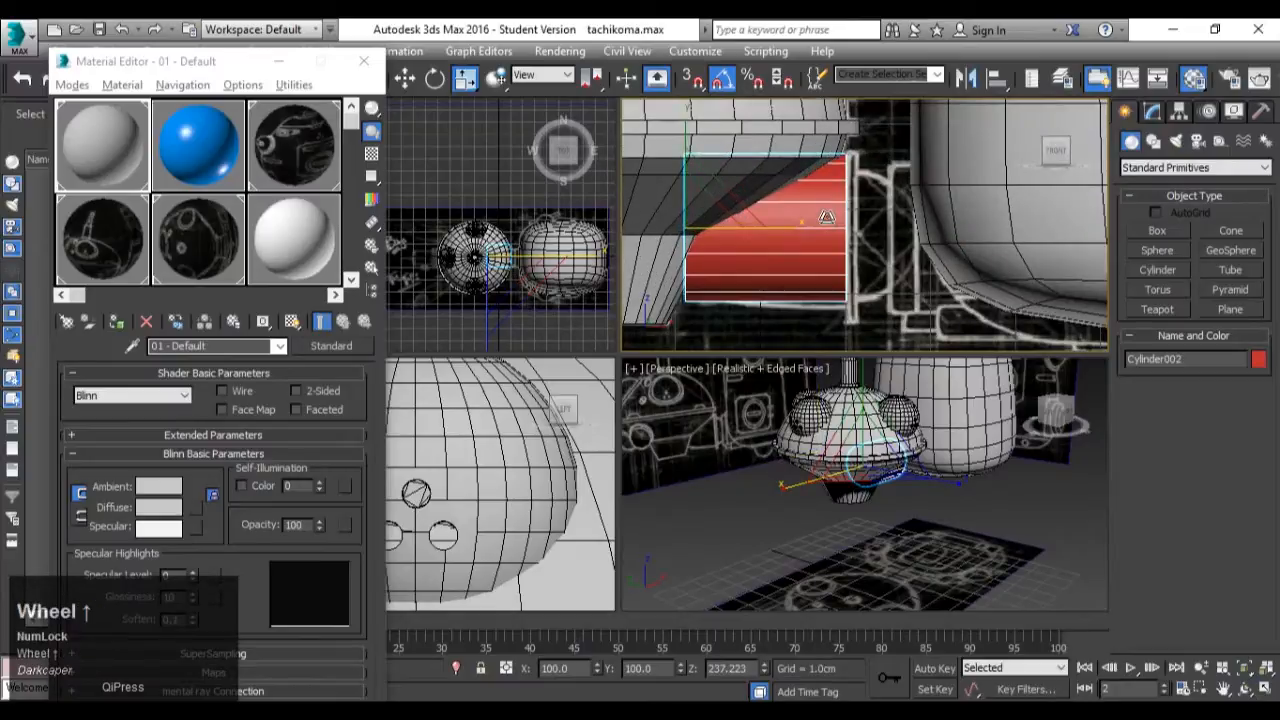
scroll(825, 215, down, 3)
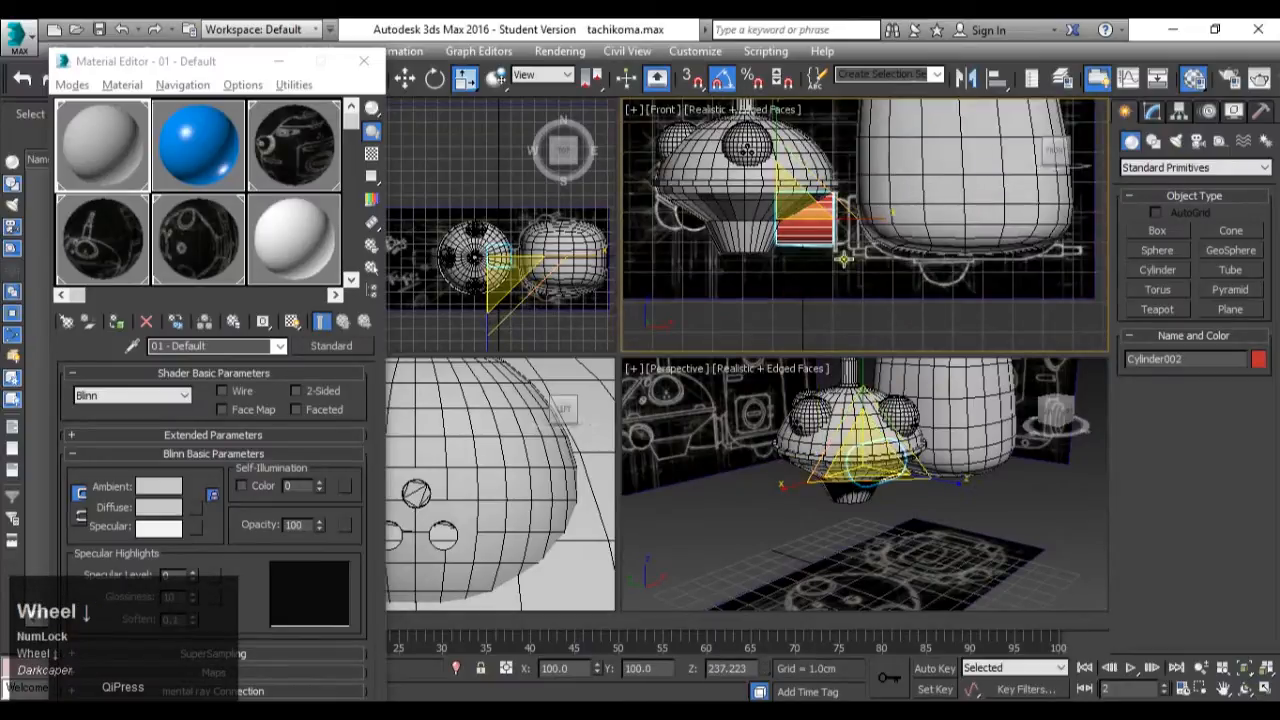
Apply the gray 01 - Default material to the cylinder and set the material's opacity to 0 to compare the cylinder with the blueprint.
drag(122, 162, 784, 236)
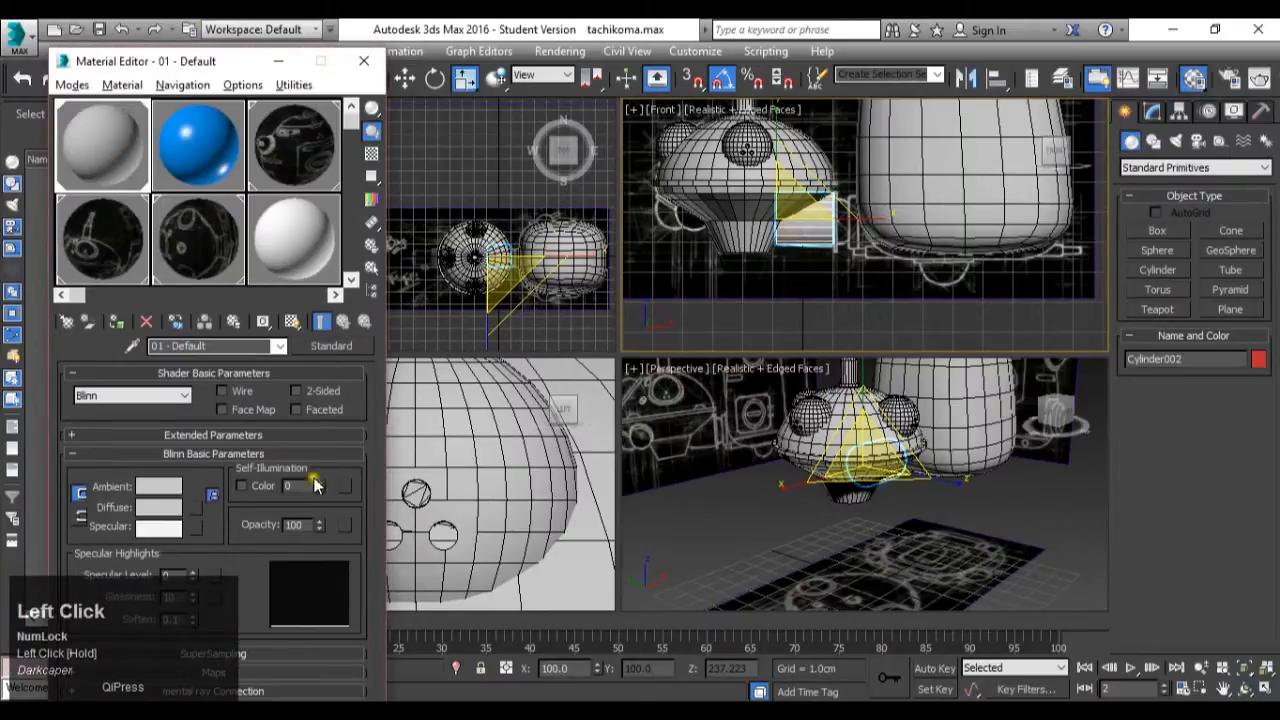
right_click(317, 524)
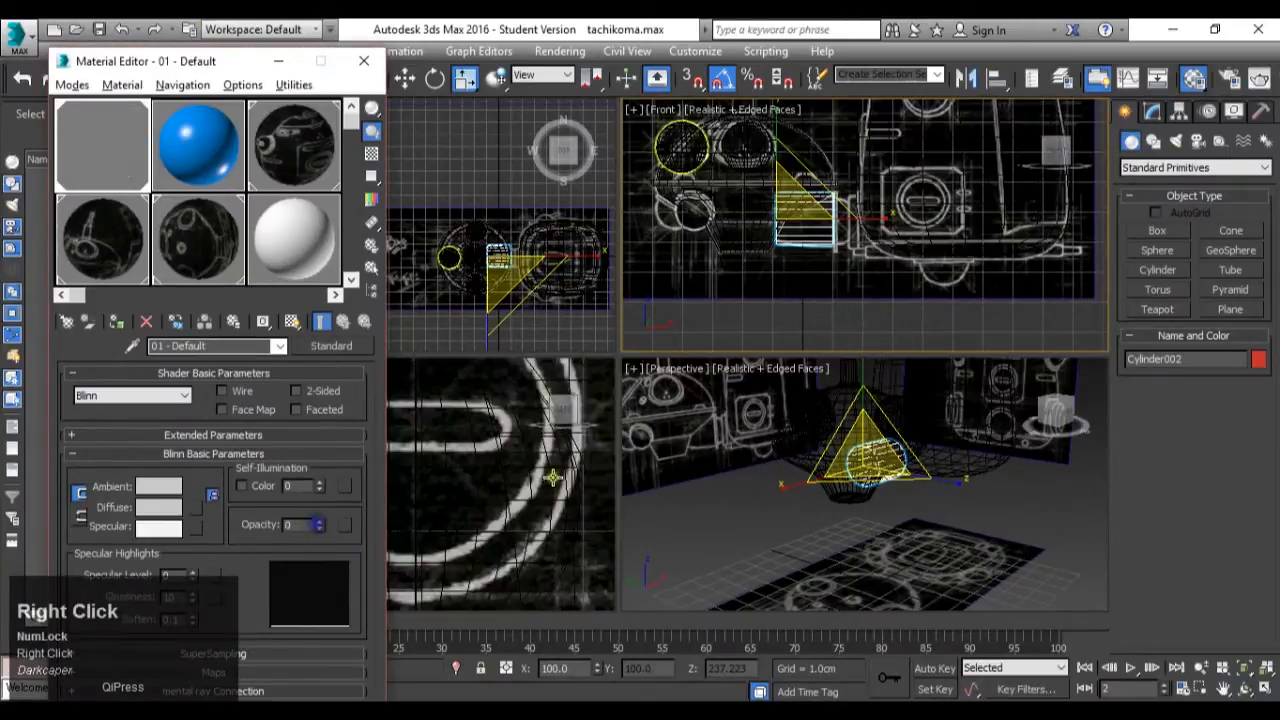
scroll(792, 206, up, 5)
middle_drag(865, 278, 849, 258)
scroll(909, 180, up, 5)
scroll(930, 215, down, 1)
middle_drag(909, 180, 942, 181)
scroll(942, 181, down, 4)
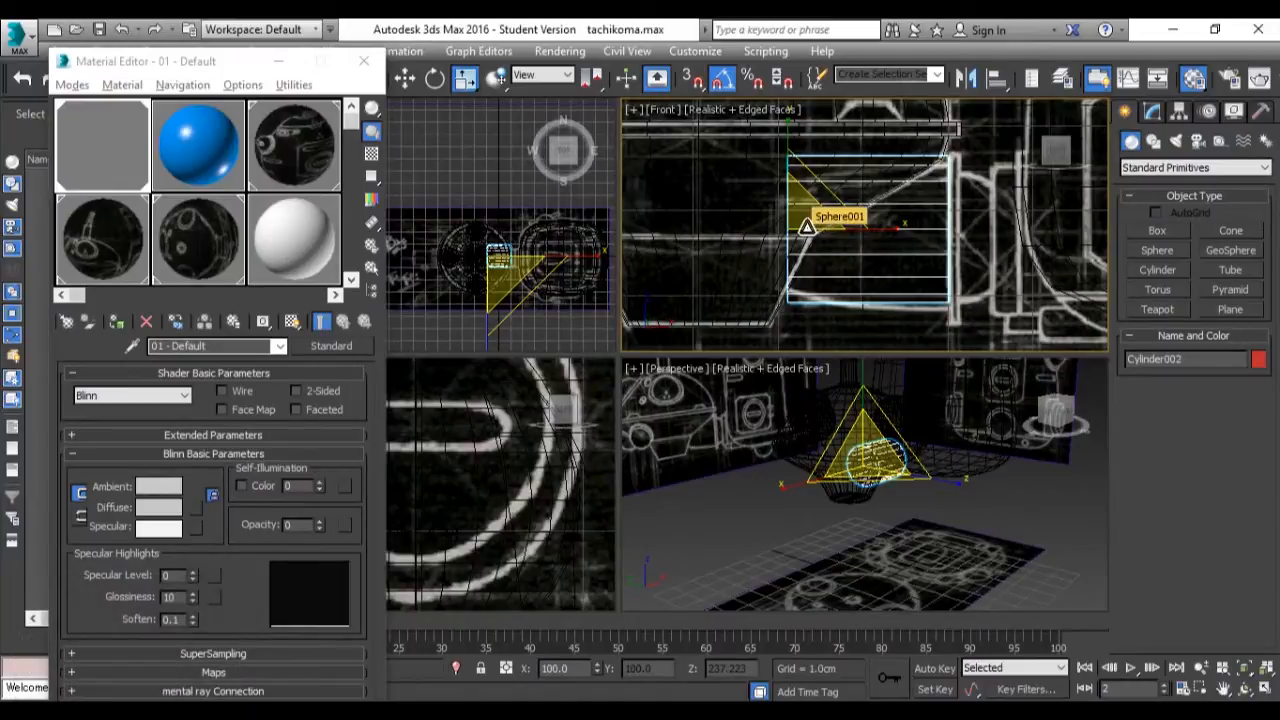
Tilt the cylinder 5 degrees clockwise in the front view and convert it to an Editable Poly.
key(e)
mouse_move(872, 193)
mouse_down()
mouse_move(872, 240)
mouse_move(876, 190)
mouse_up()
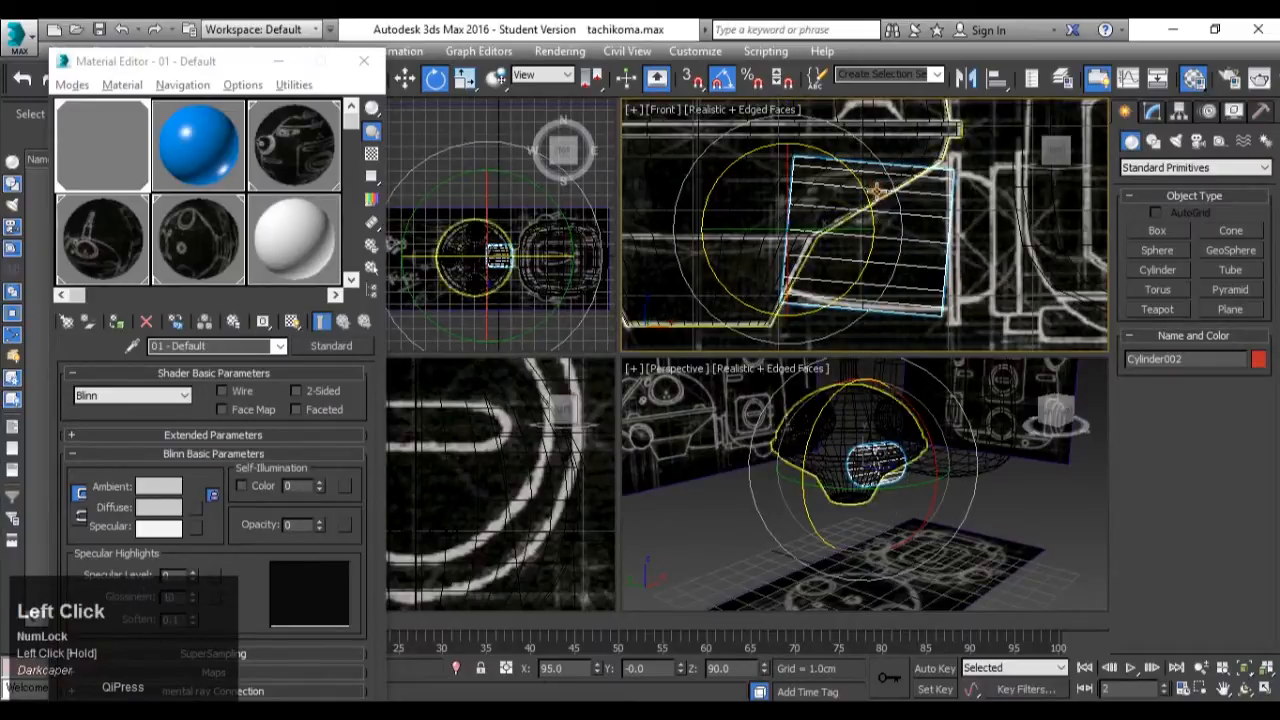
right_click(897, 198)
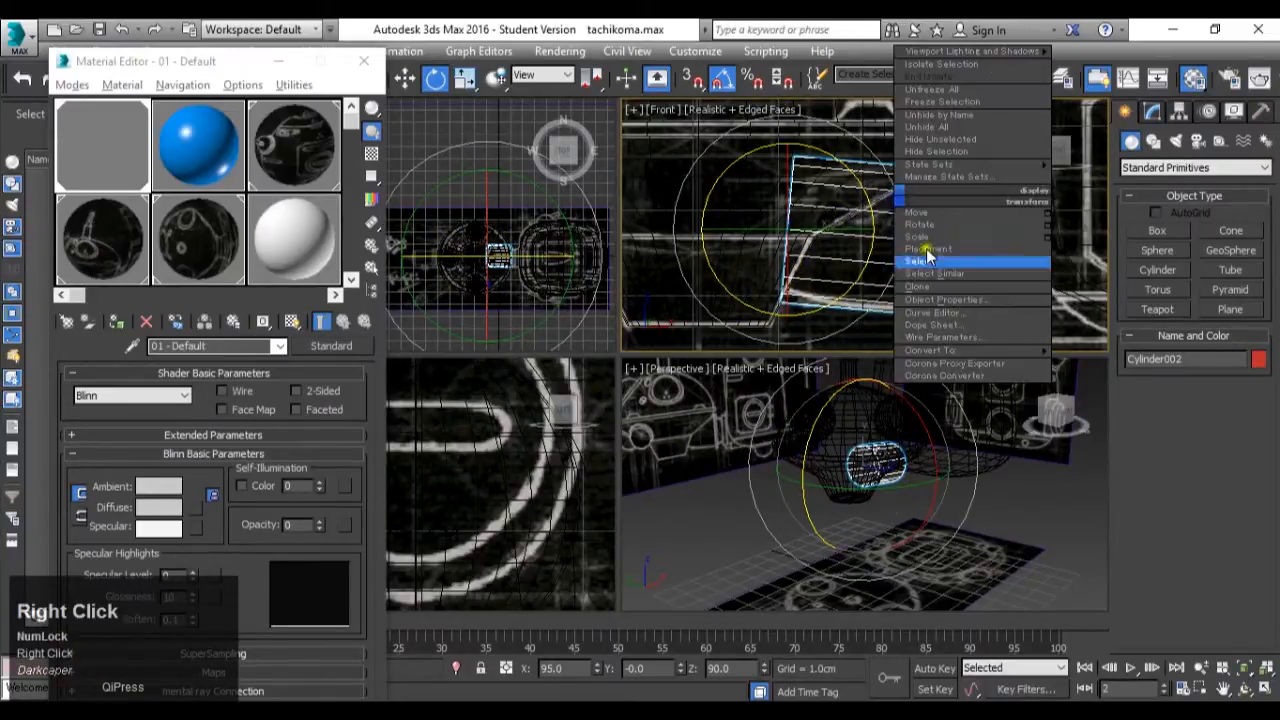
mouse_move(966, 352)
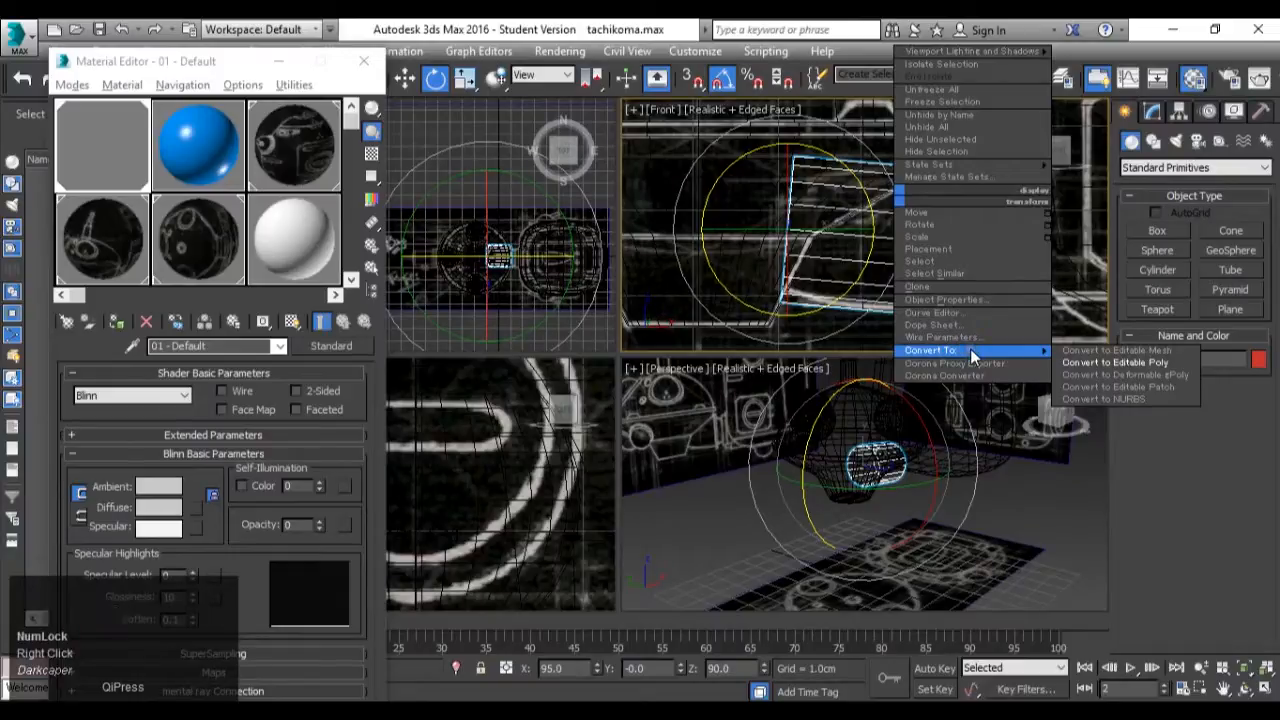
click(1092, 362)
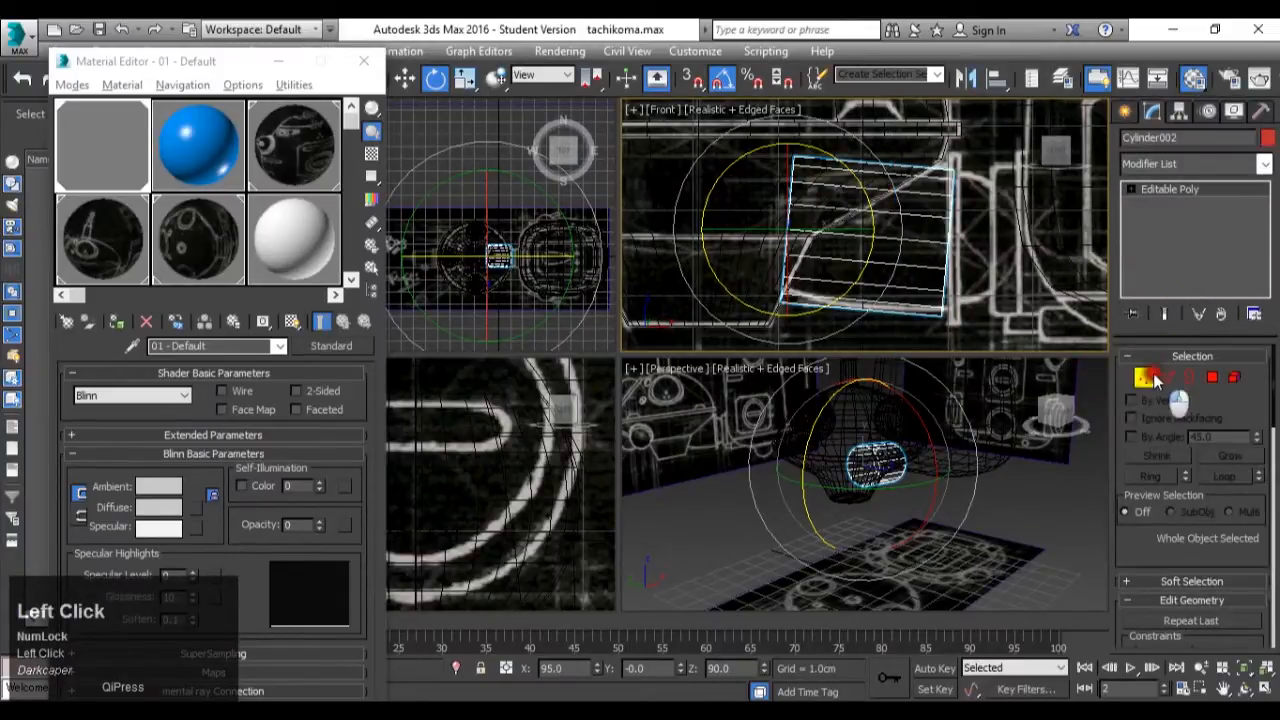
Rotate the vertices at the cylinder's outer end until they stand vertical, and raise the vertices at its inner end slightly.
click(1144, 377)
drag(929, 149, 998, 340)
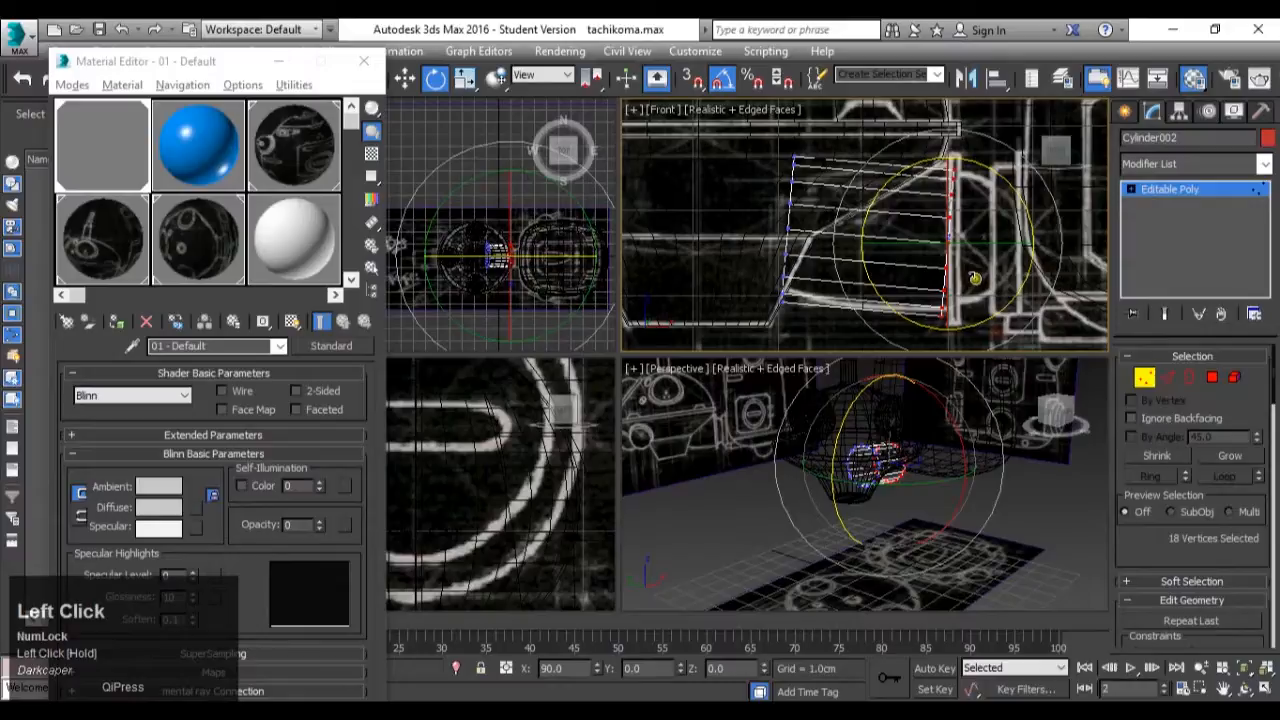
drag(1006, 194, 1004, 181)
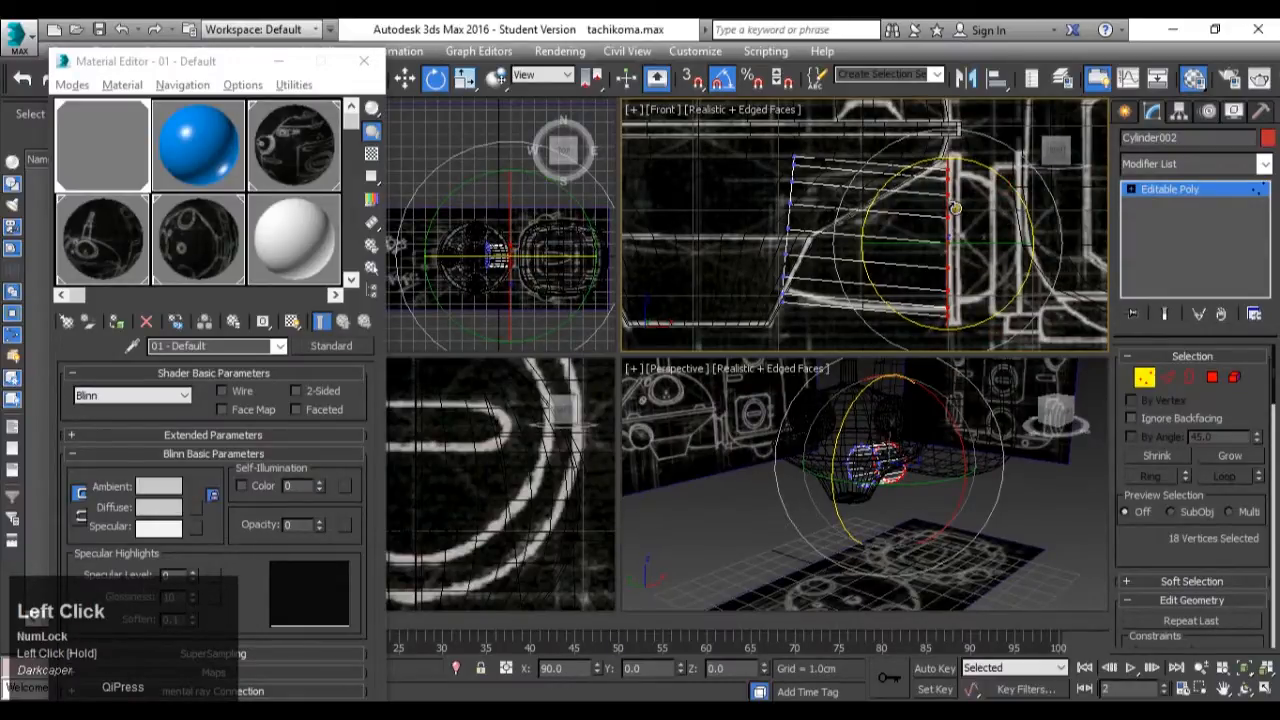
drag(730, 135, 830, 346)
key(w)
drag(809, 200, 808, 192)
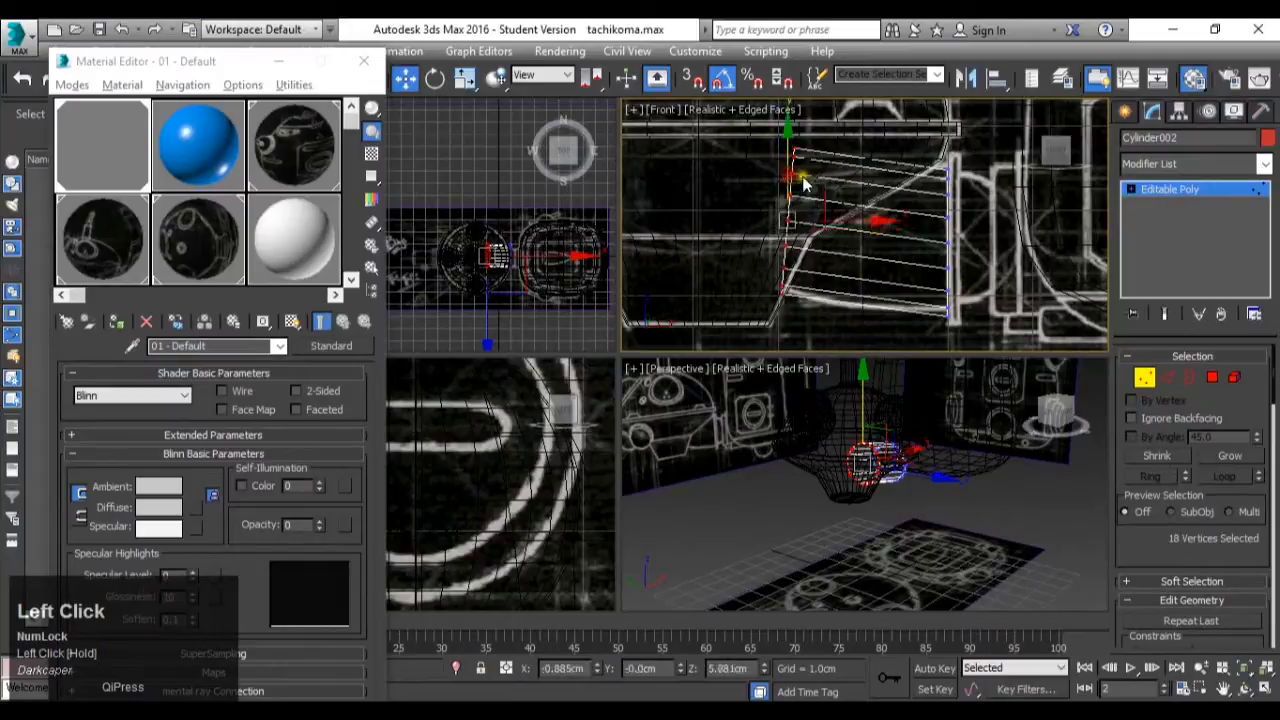
Delete the cap polygon at the cylinder's outer end and select the open border left there.
click(1212, 377)
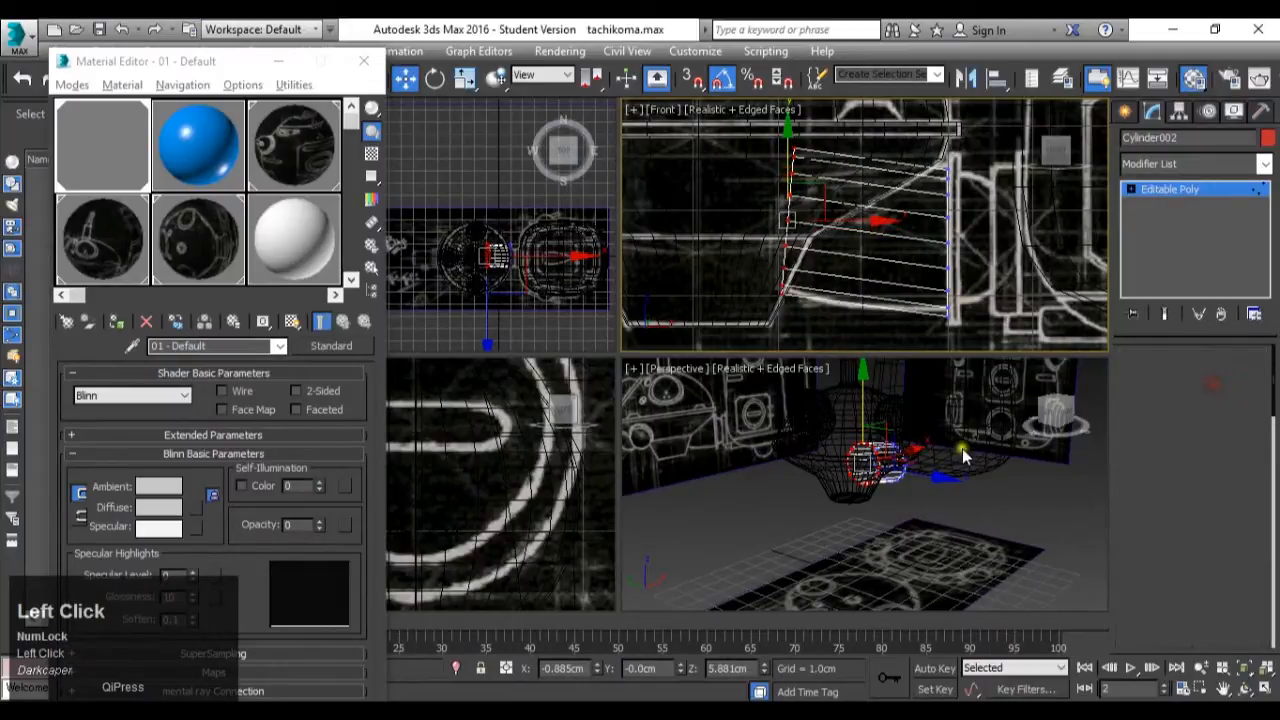
middle_click(952, 487)
scroll(957, 483, up, 8)
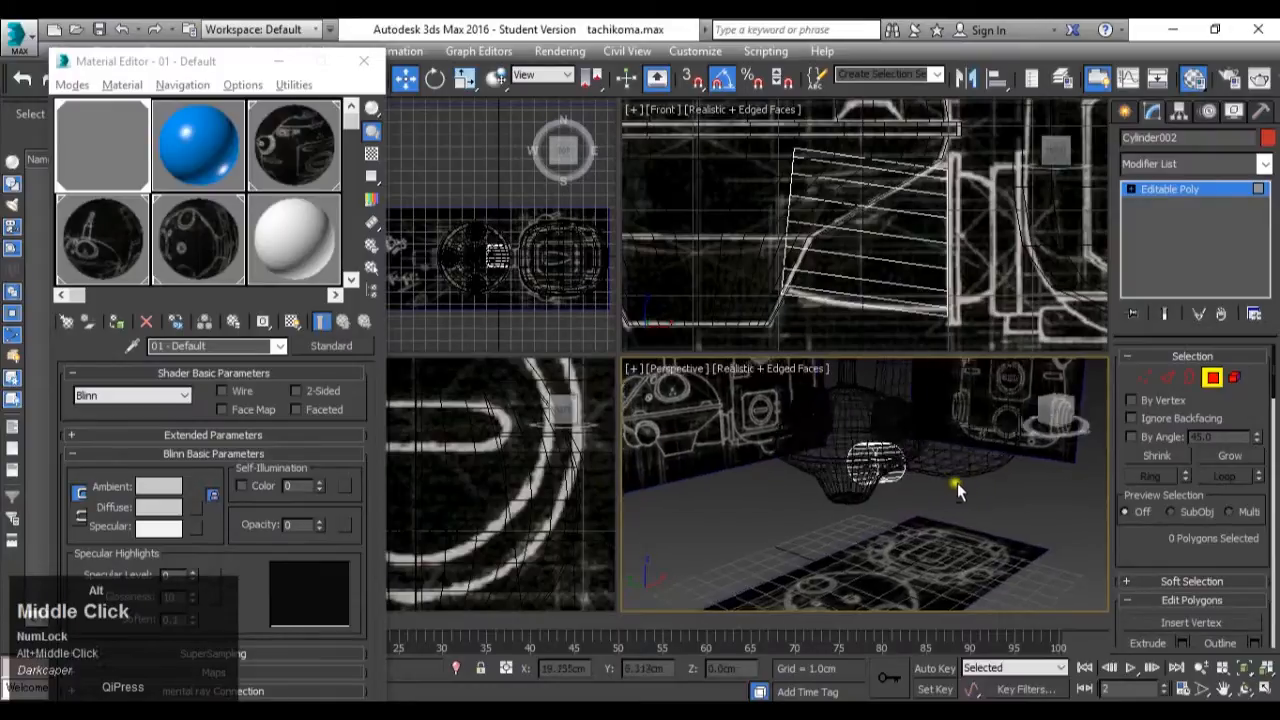
scroll(884, 460, up, 2)
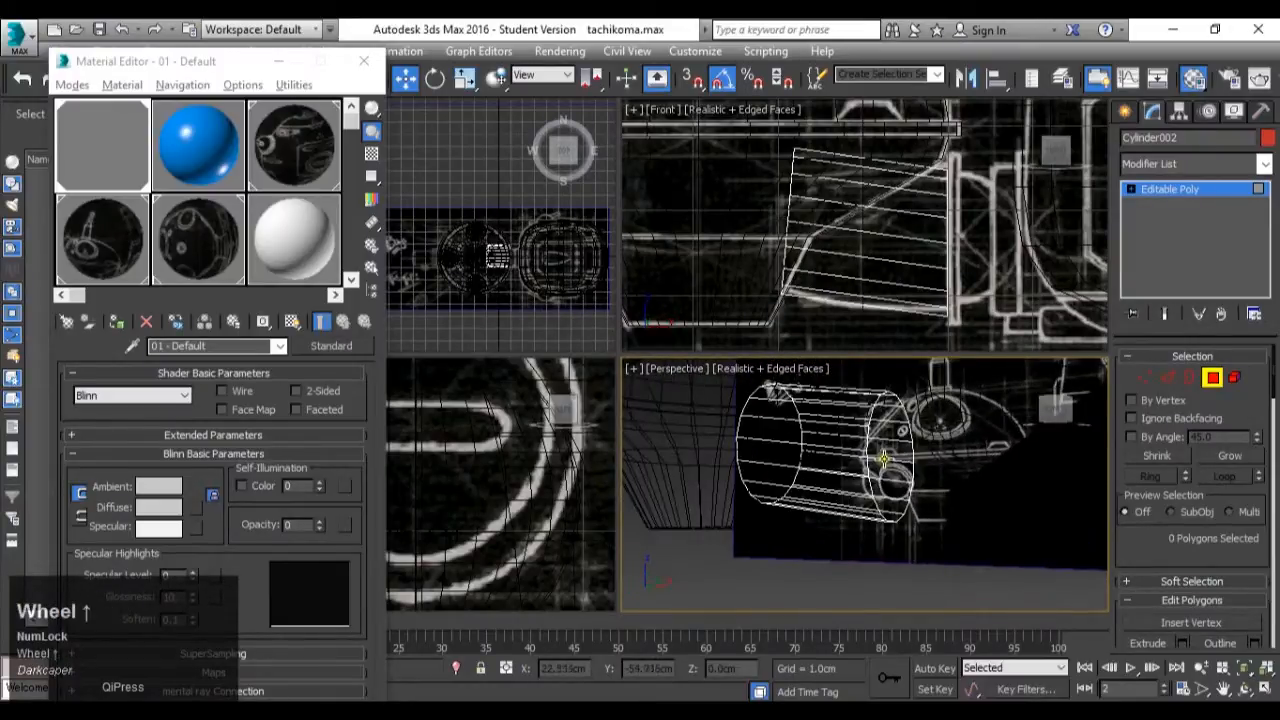
click(885, 457)
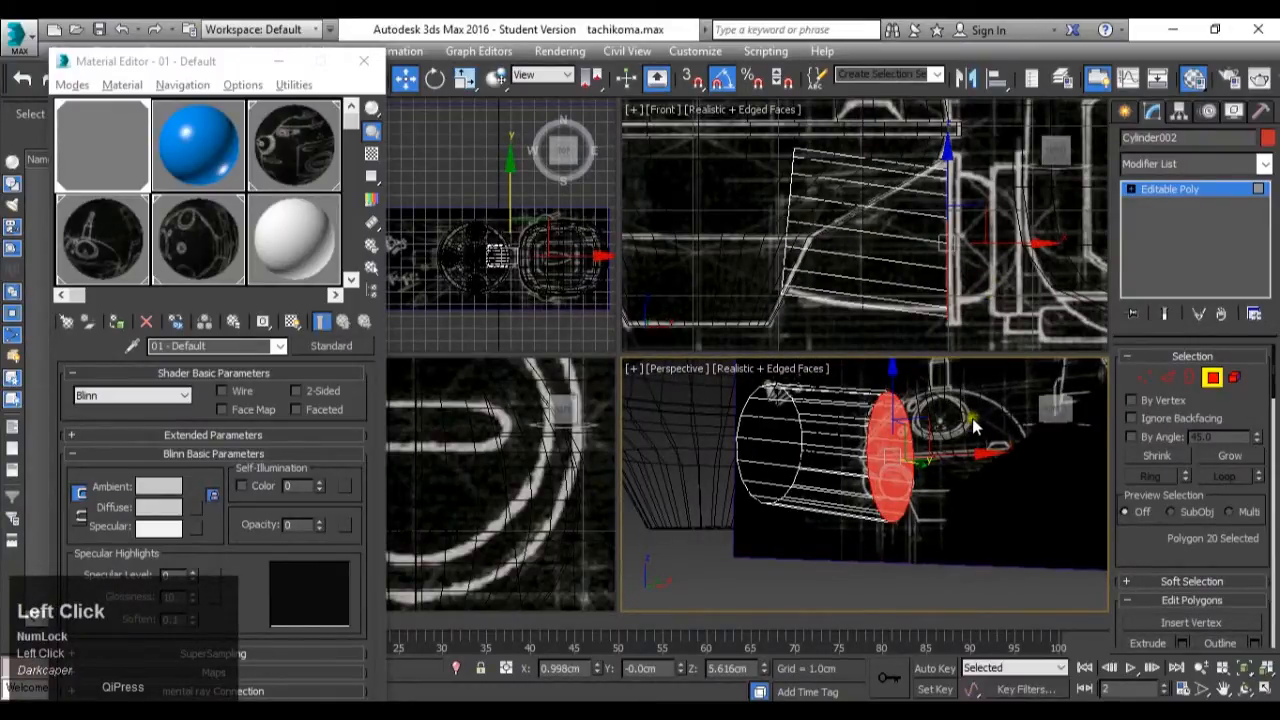
key(Delete)
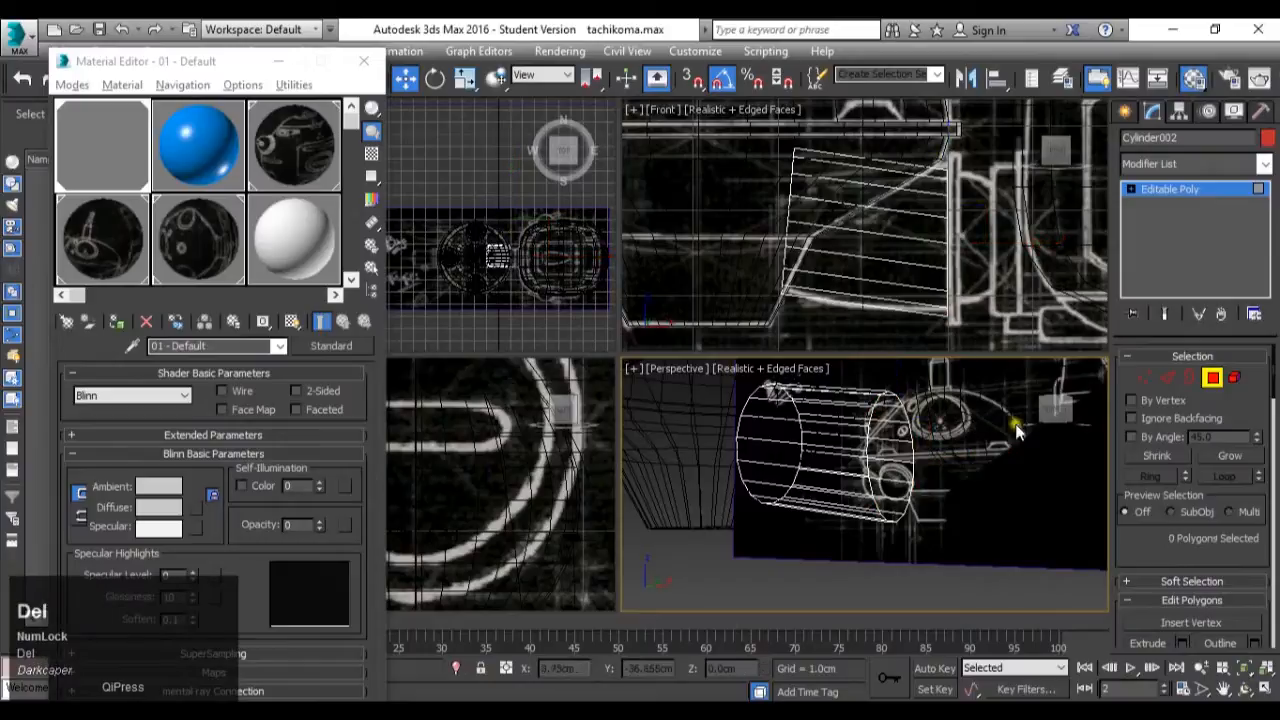
click(1181, 377)
click(955, 245)
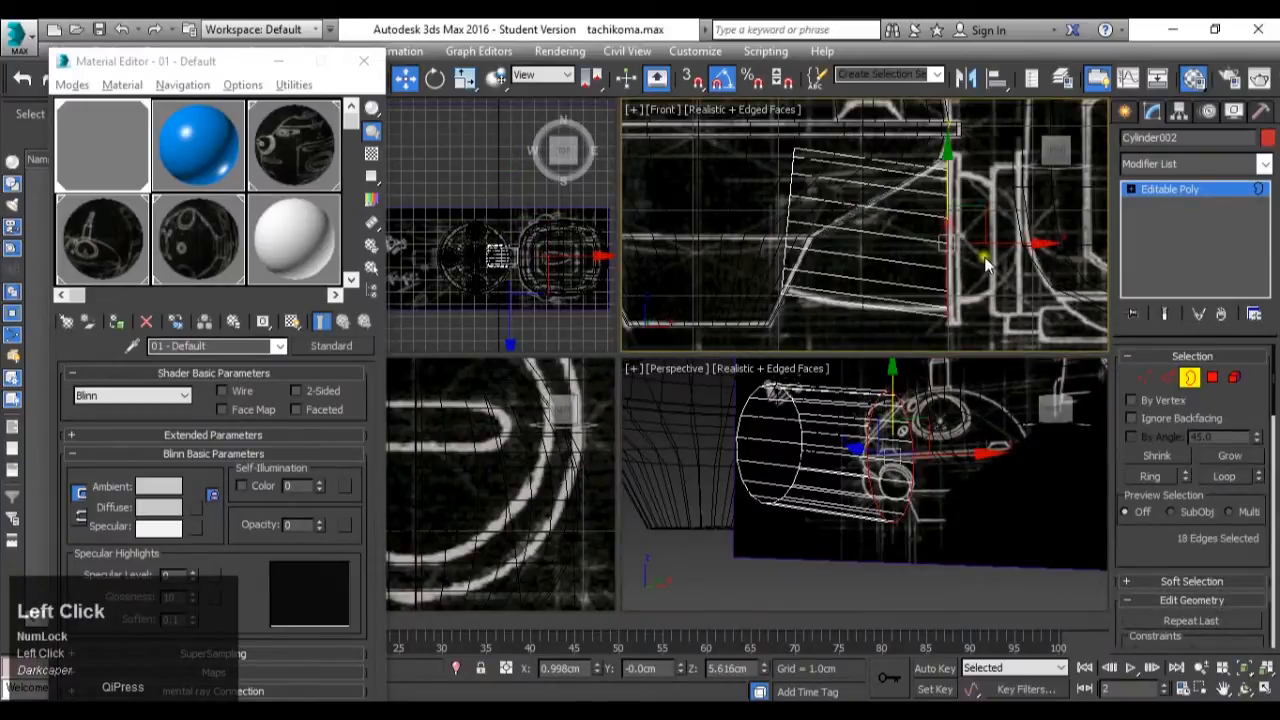
scroll(985, 262, up, 2)
shift+drag(1005, 255, 1042, 255)
middle_drag(978, 297, 972, 273)
key(ctrl+z)
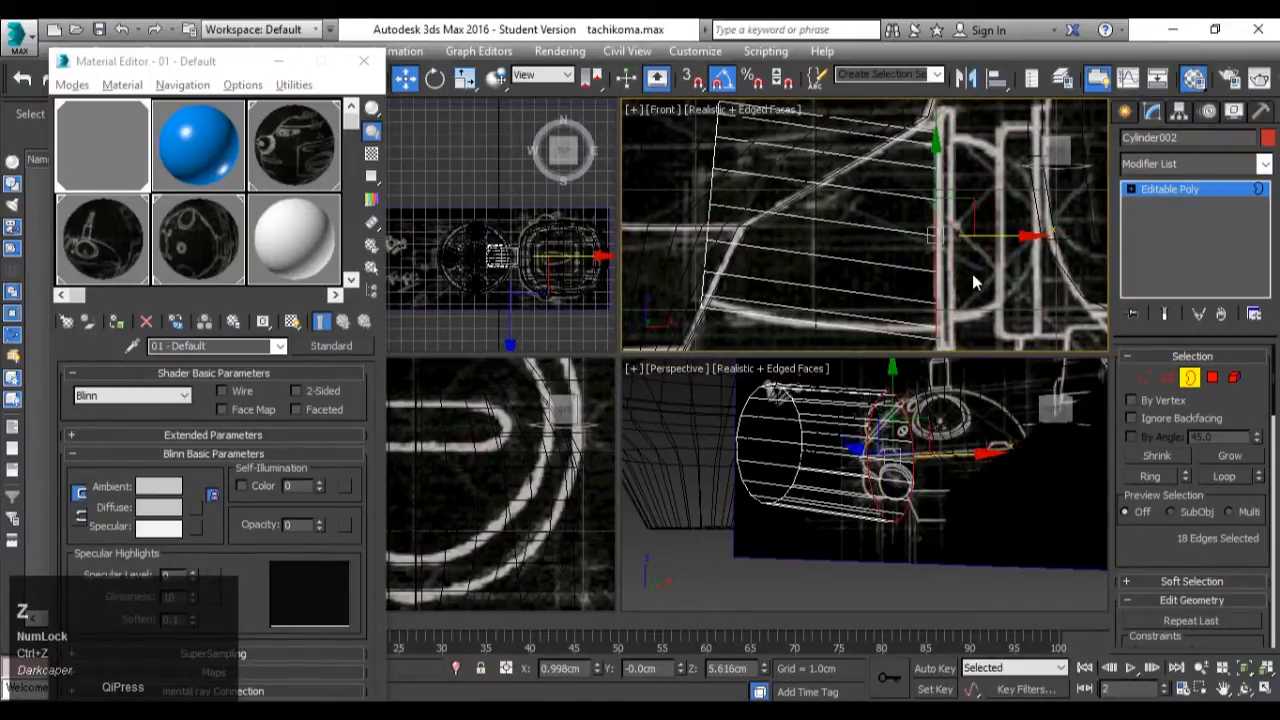
Raise the cylinder's open border to about Z 5.687 cm and scale it slightly to fit the flange on the blueprint.
drag(938, 195, 940, 182)
middle_drag(941, 211, 943, 231)
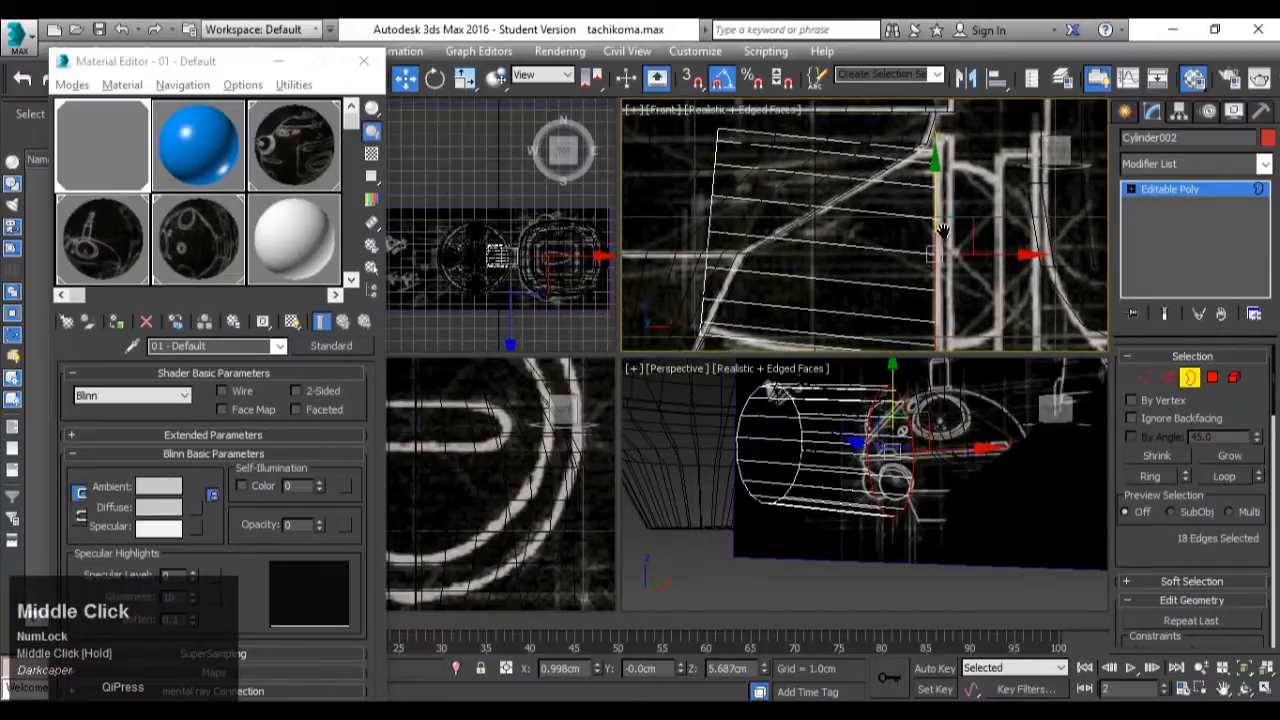
key(r)
click(963, 255)
drag(963, 255, 963, 257)
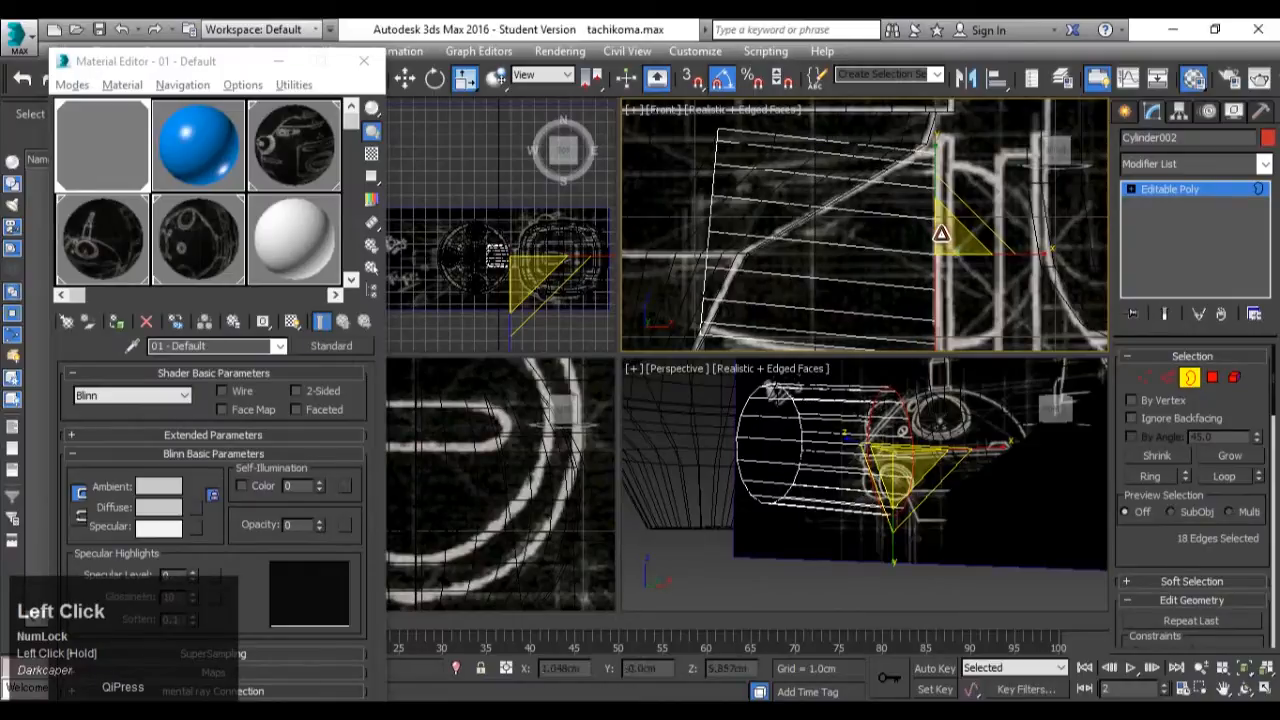
Extend the open border outward to about X 1.14 cm as a narrow new ring matching the flange's thickness.
scroll(963, 256, down, 2)
key(w)
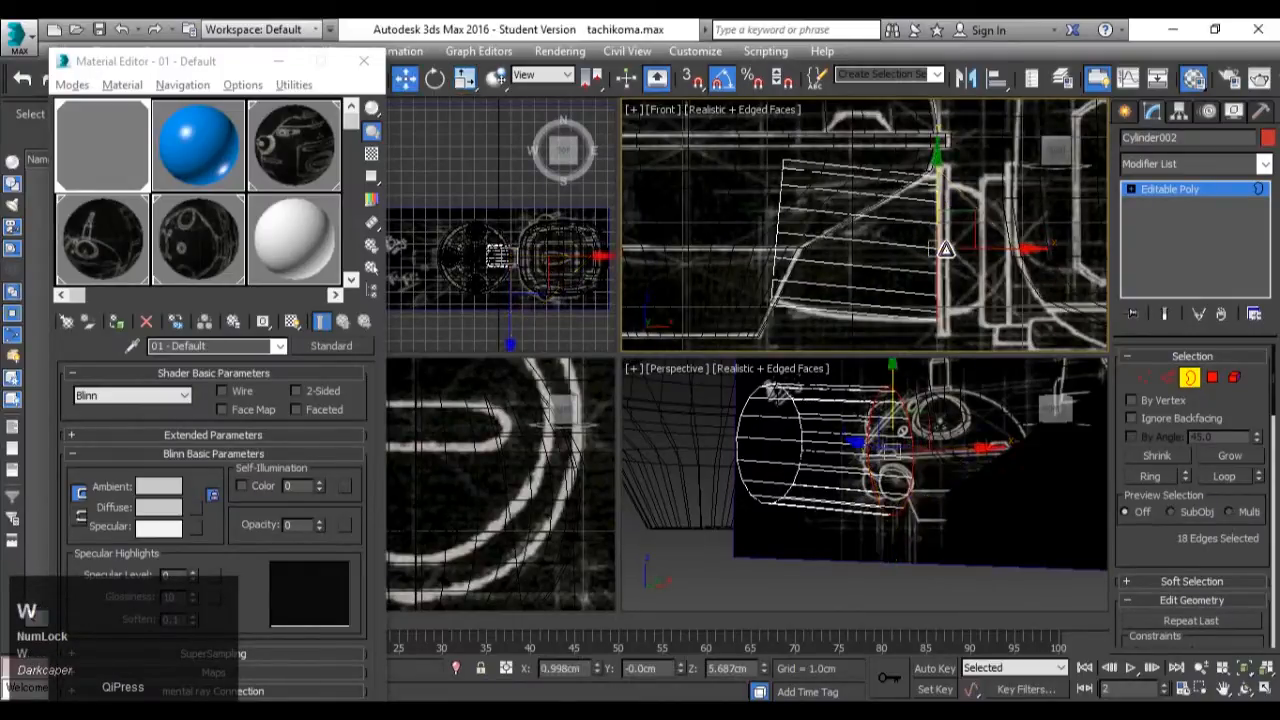
shift+drag(1008, 268, 1030, 262)
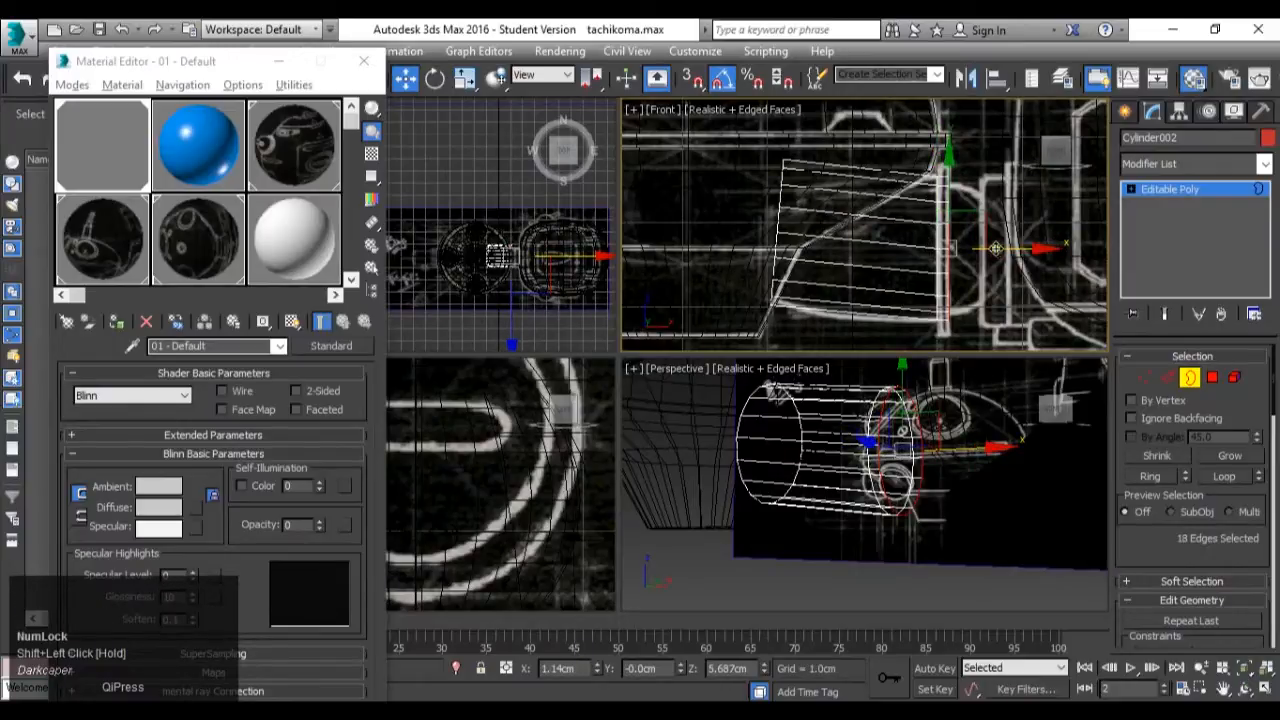
Extrude the ring of 18 flange polygons at the cylinder's outer end using Local Normal with a height of 0 cm.
scroll(996, 249, up, 2)
middle_drag(996, 249, 920, 224)
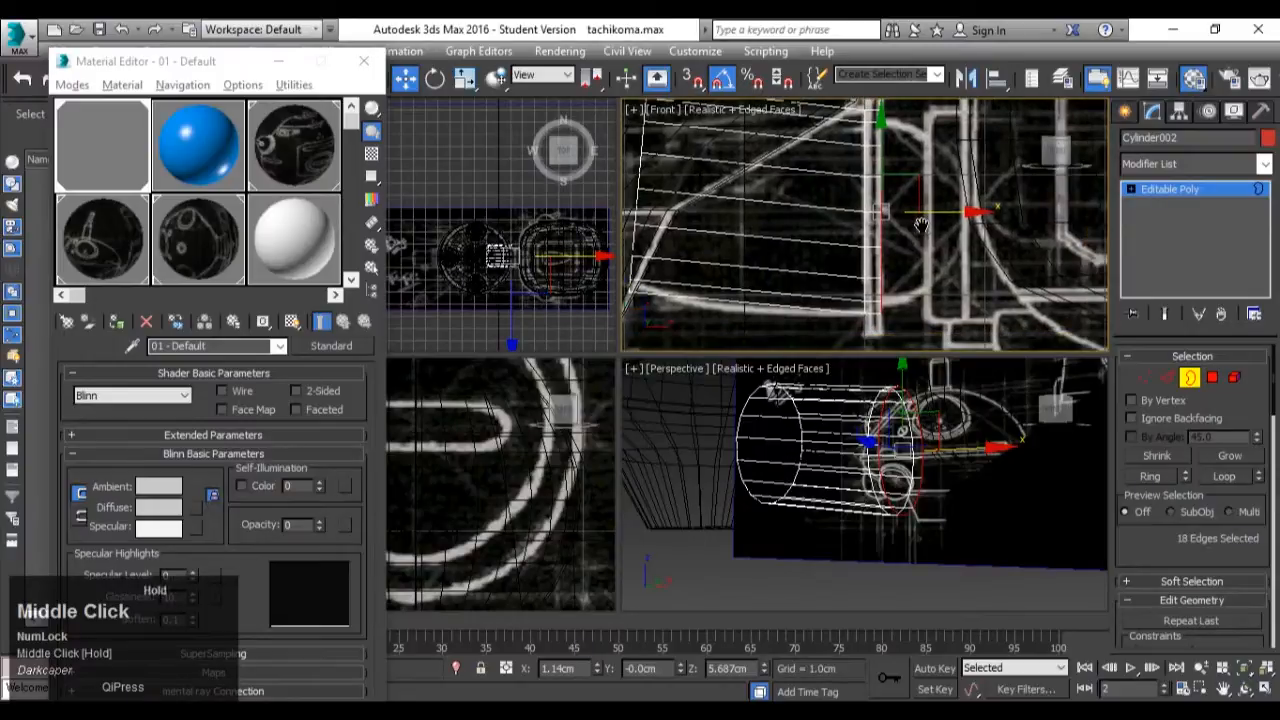
click(1211, 377)
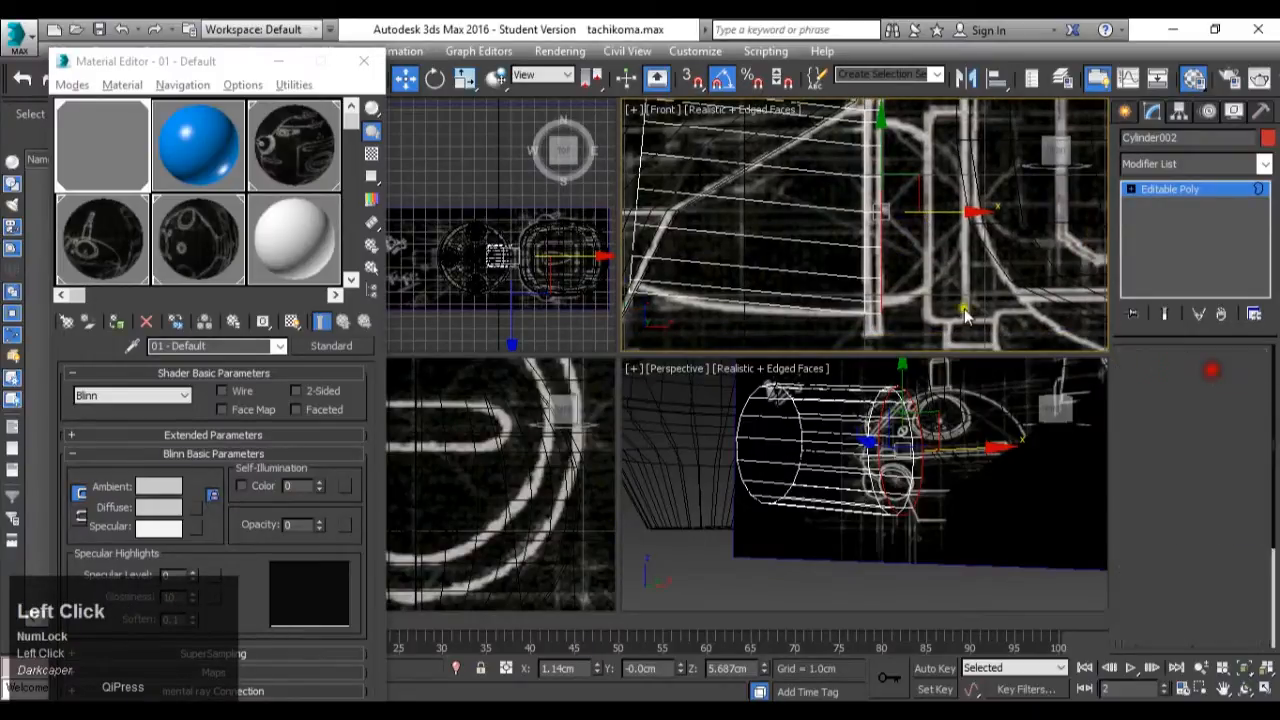
click(873, 233)
shift+click(872, 256)
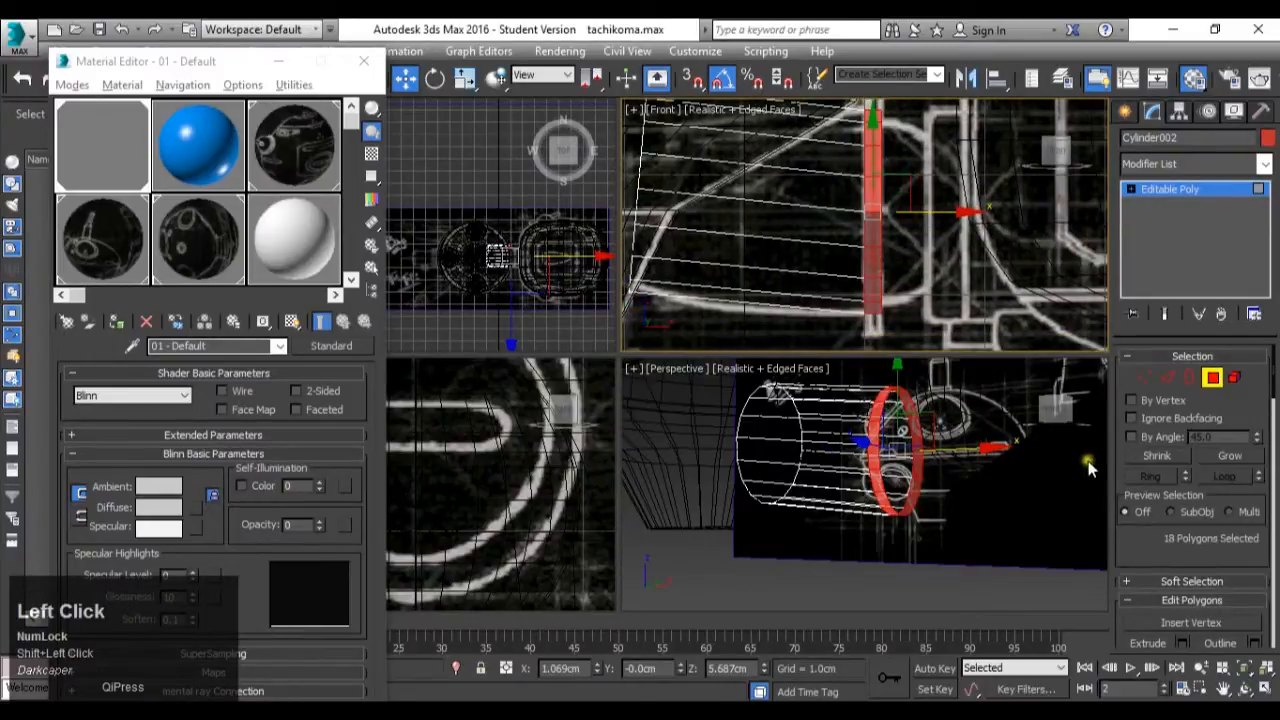
scroll(1170, 590, down, 1)
click(1182, 615)
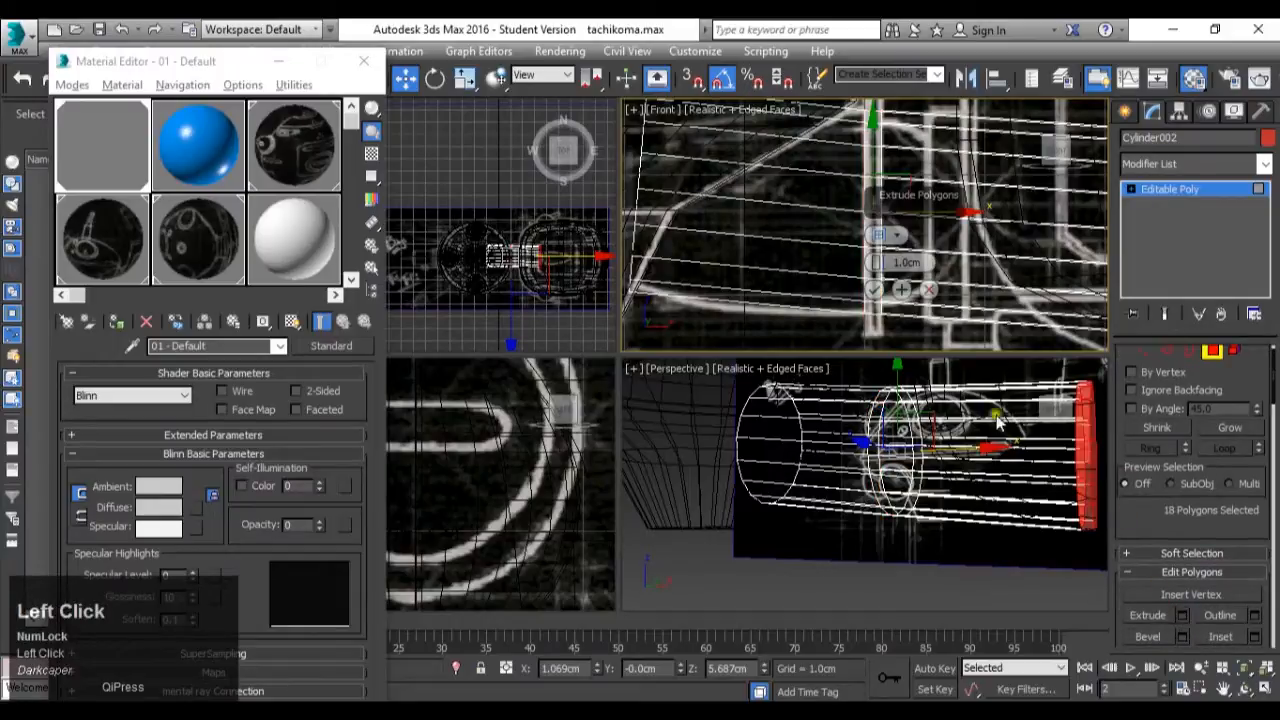
click(878, 238)
click(878, 243)
scroll(878, 247, down, 1)
middle_drag(880, 246, 887, 245)
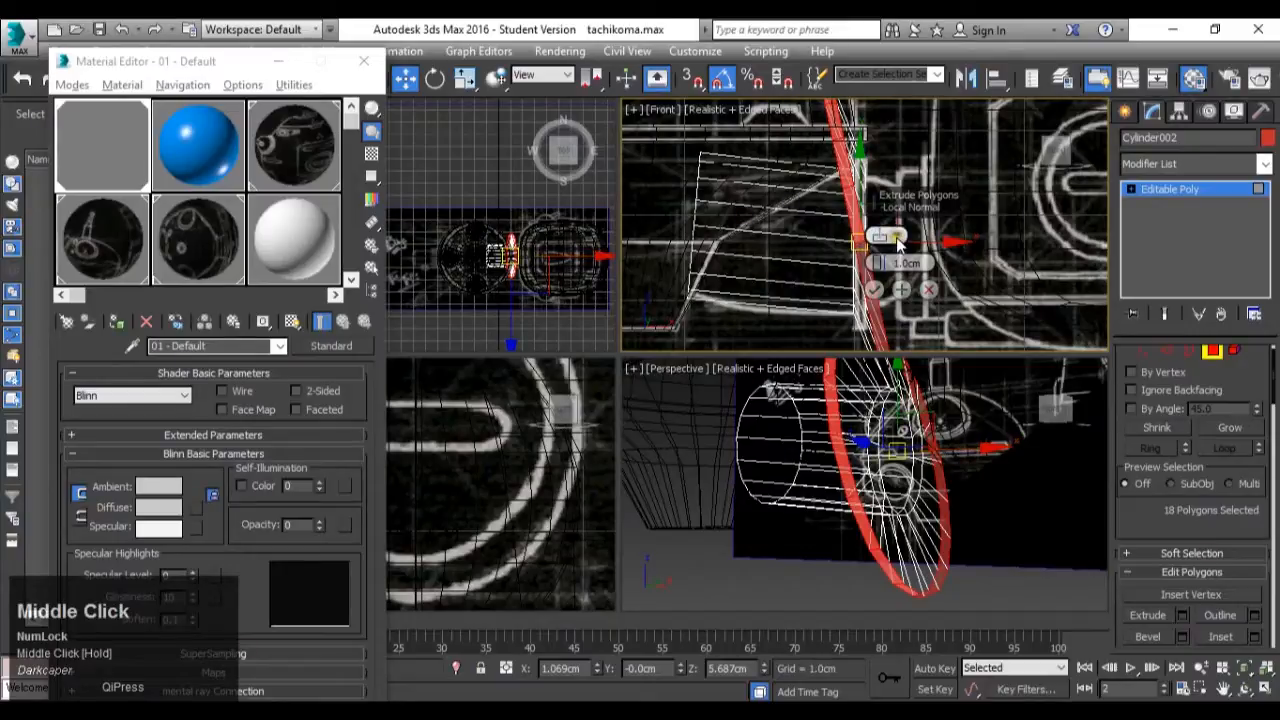
click(897, 240)
right_click(884, 264)
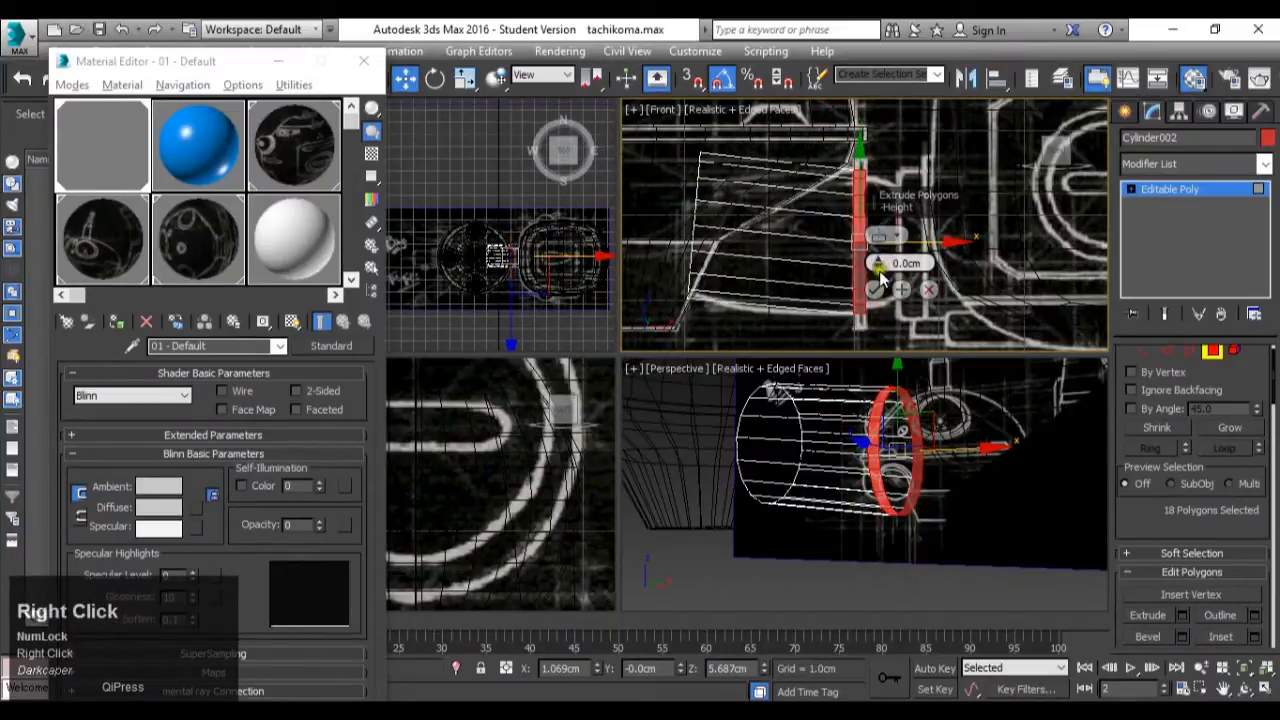
click(875, 290)
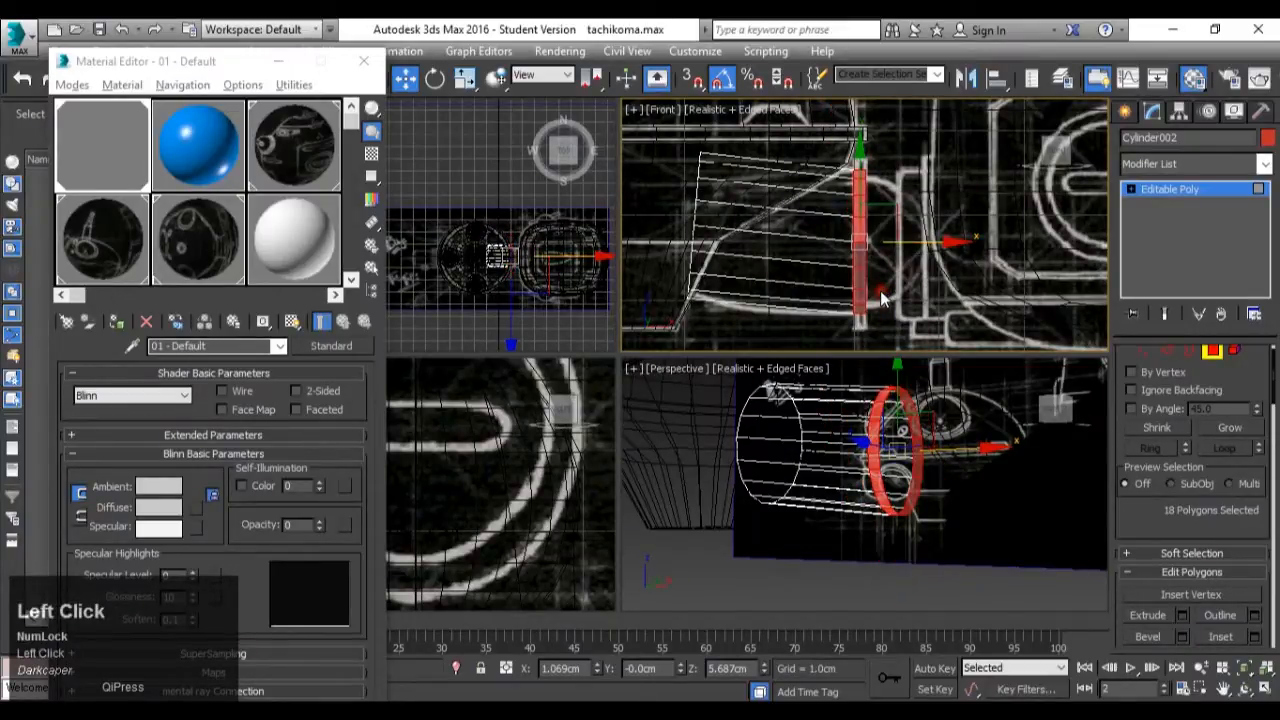
Scale the extruded flange polygons outward until they match the flange diameter on the blueprint.
middle_click(874, 288)
drag(886, 252, 866, 215)
drag(964, 240, 937, 265)
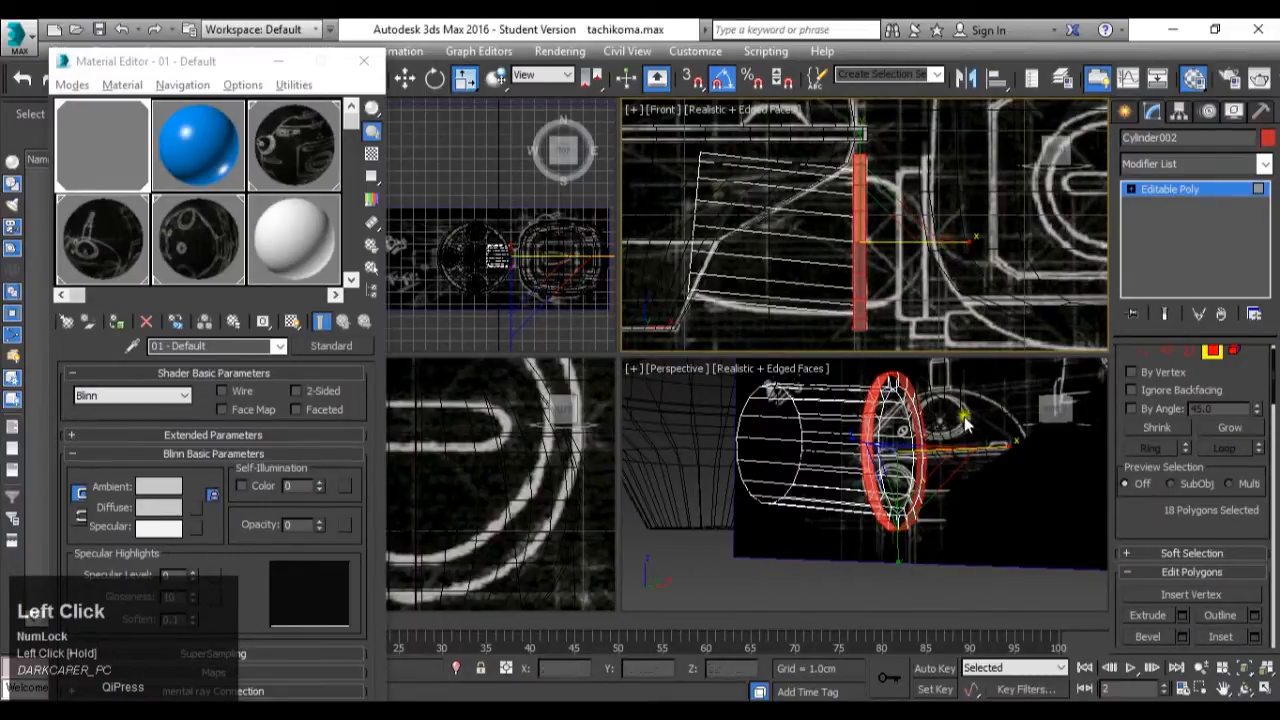
Select the open border on the flange's outer side and scale it slightly.
alt+middle_drag(921, 402, 1057, 408)
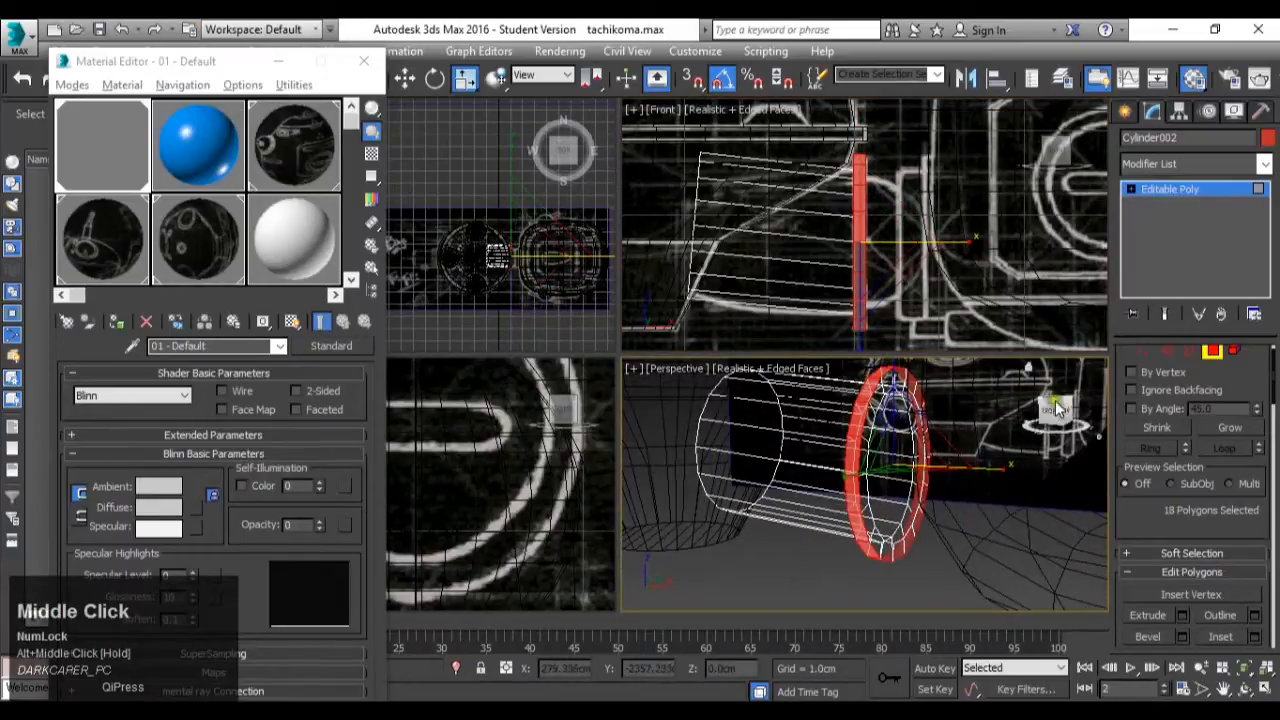
click(1191, 352)
middle_click(890, 390)
scroll(895, 425, up, 1)
click(929, 462)
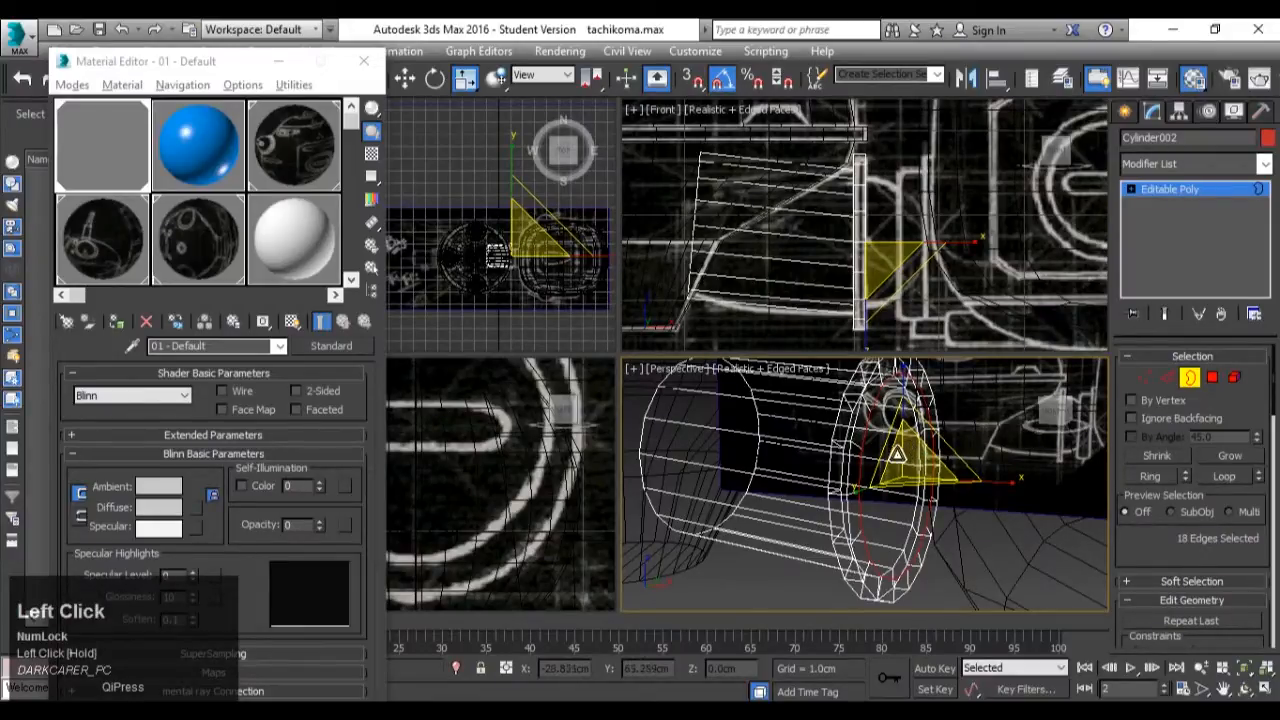
drag(922, 476, 917, 481)
Extend the open border outward from the flange and scale it down to follow the blueprint's rounded end cap.
middle_click(885, 257)
scroll(885, 257, up, 1)
key(w)
mouse_move(885, 257)
shift+mouse_down()
mouse_move(917, 238)
mouse_move(938, 275)
mouse_move(967, 255)
mouse_move(988, 274)
mouse_move(943, 254)
mouse_move(944, 272)
shift+mouse_up()
key(r)
key(w)
key(r)
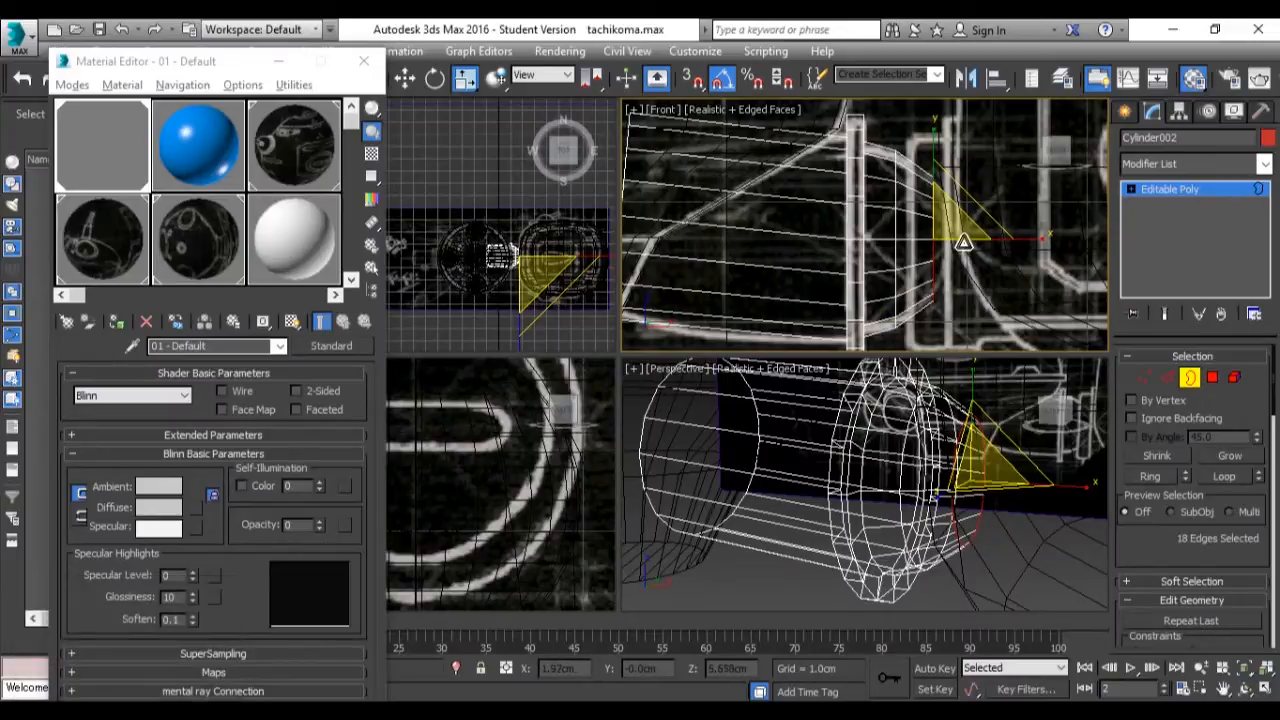
drag(949, 230, 950, 235)
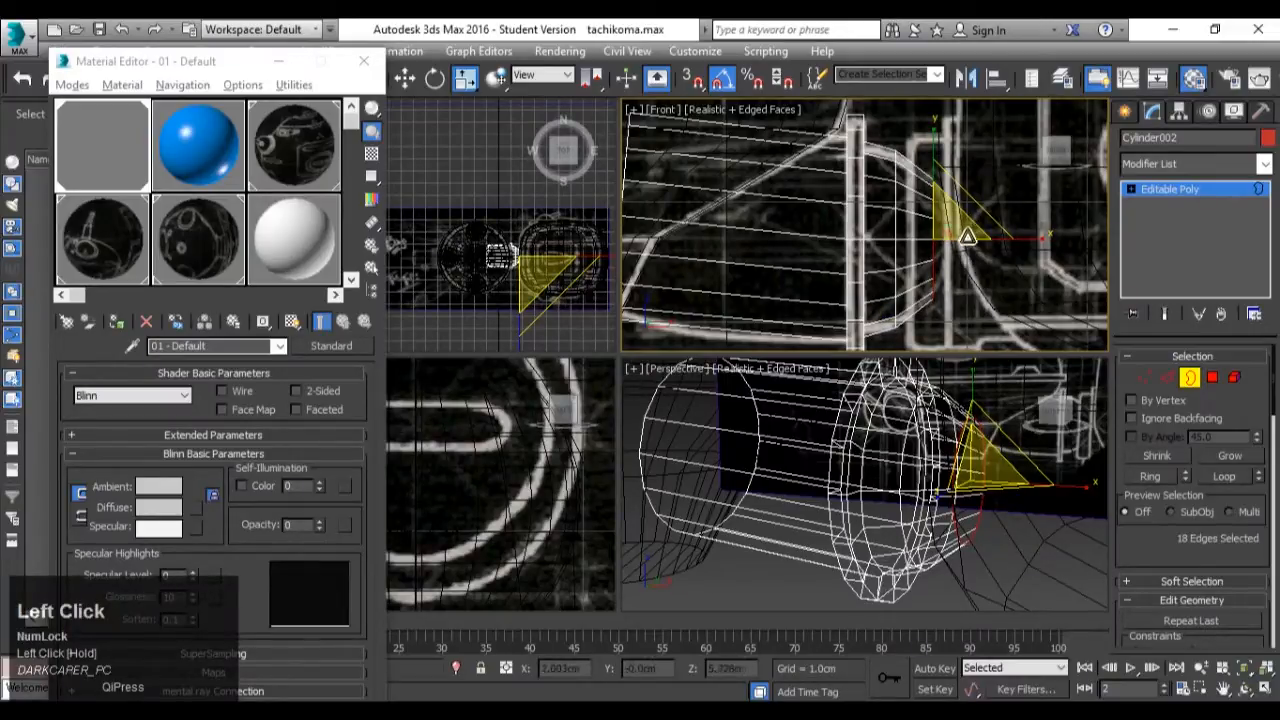
Extend the end cap's border outward once more and scale it down almost to a point at the tip.
middle_drag(967, 237, 926, 261)
scroll(897, 130, down, 1)
scroll(911, 206, up, 1)
scroll(911, 206, up, 1)
middle_drag(911, 206, 891, 229)
key(w)
shift+drag(911, 242, 960, 598)
key(r)
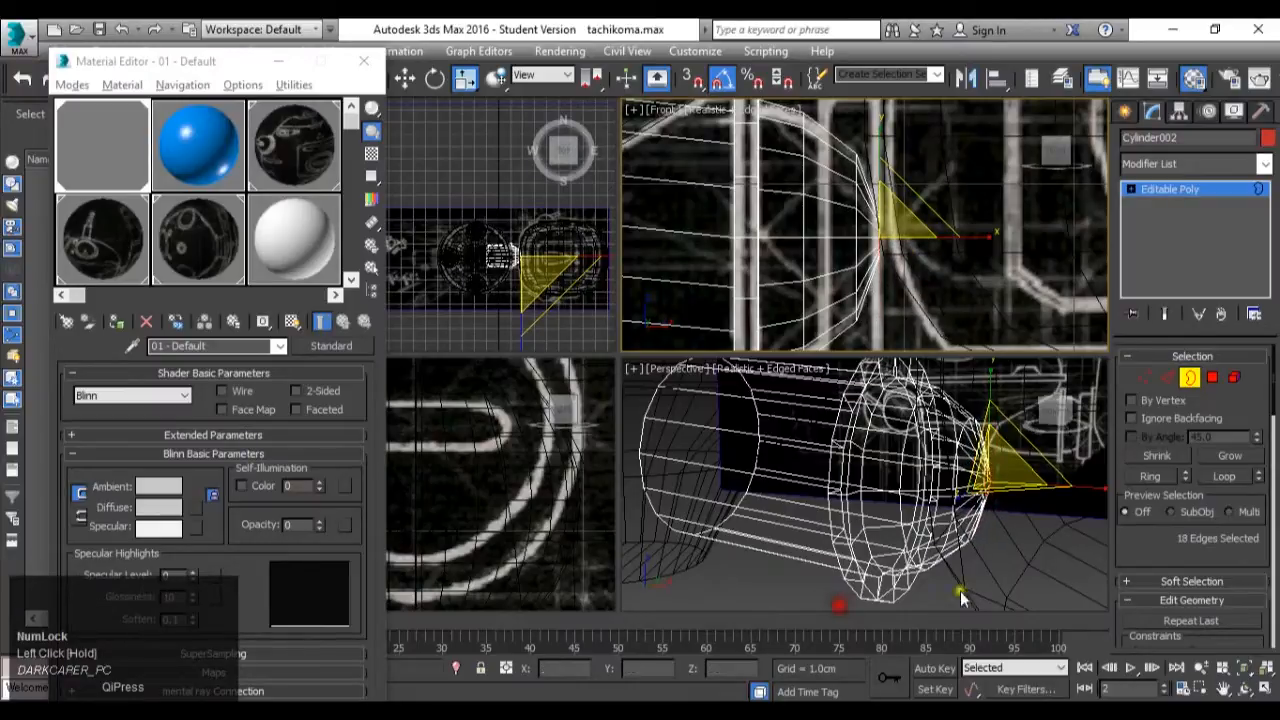
Weld the 18 vertices at the cap's tip into one by raising the weld threshold, and leave vertex editing.
click(1137, 378)
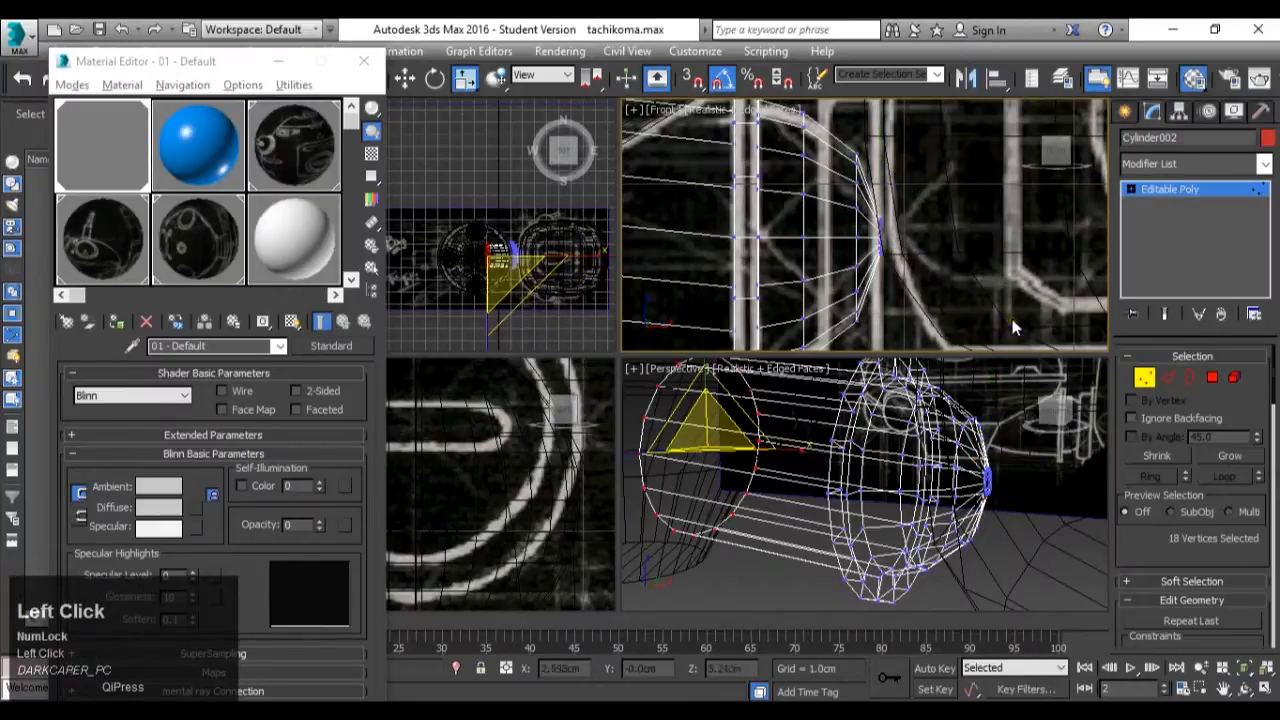
drag(874, 154, 934, 245)
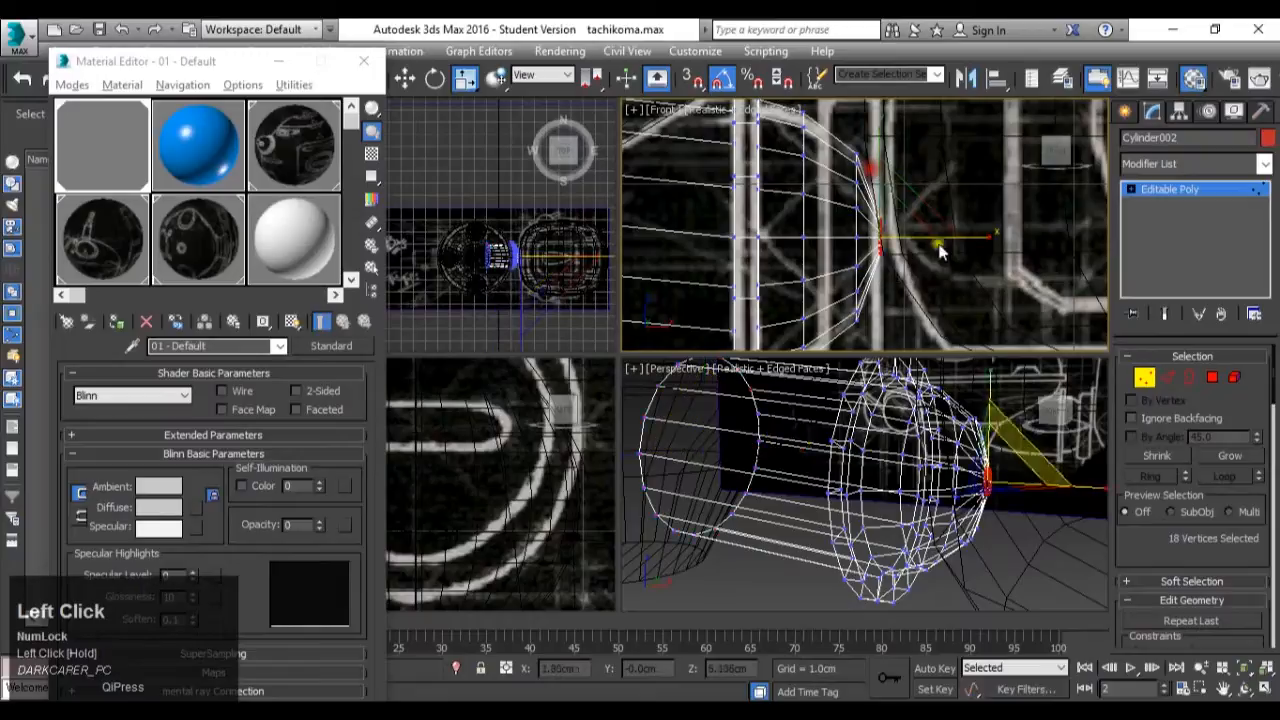
scroll(1208, 522, down, 10)
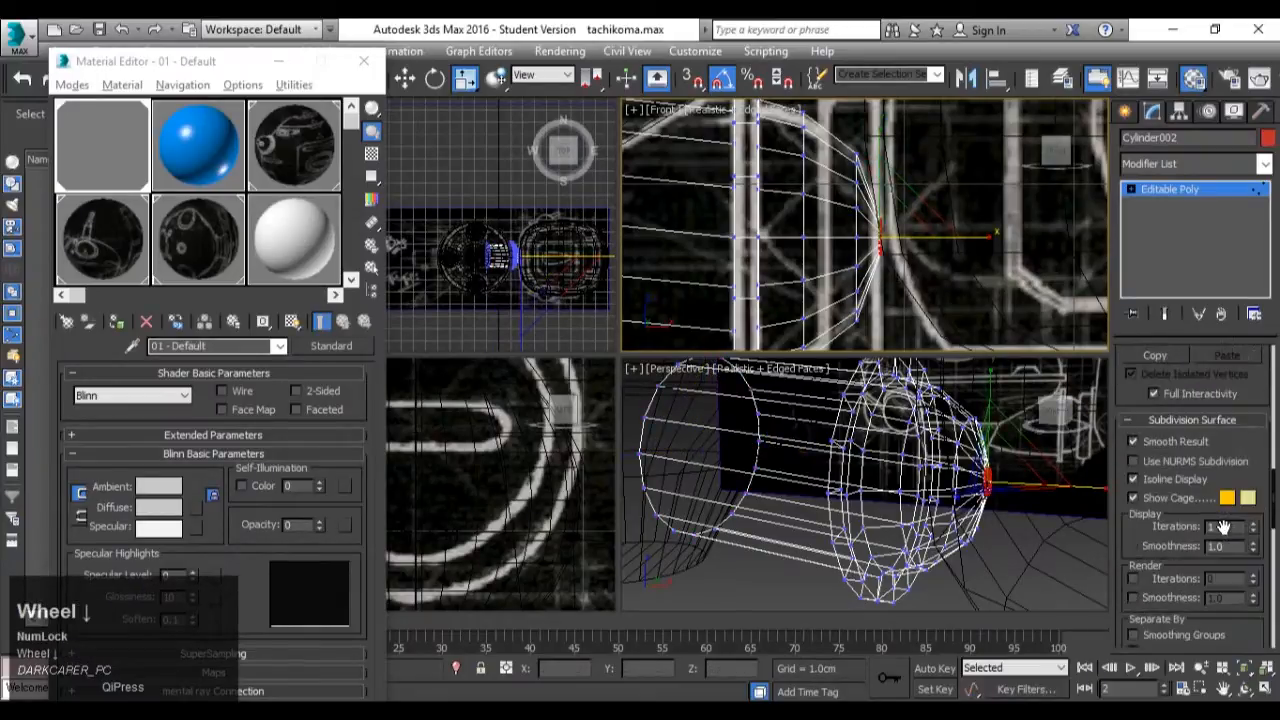
scroll(1236, 478, down, 6)
scroll(1238, 485, up, 1)
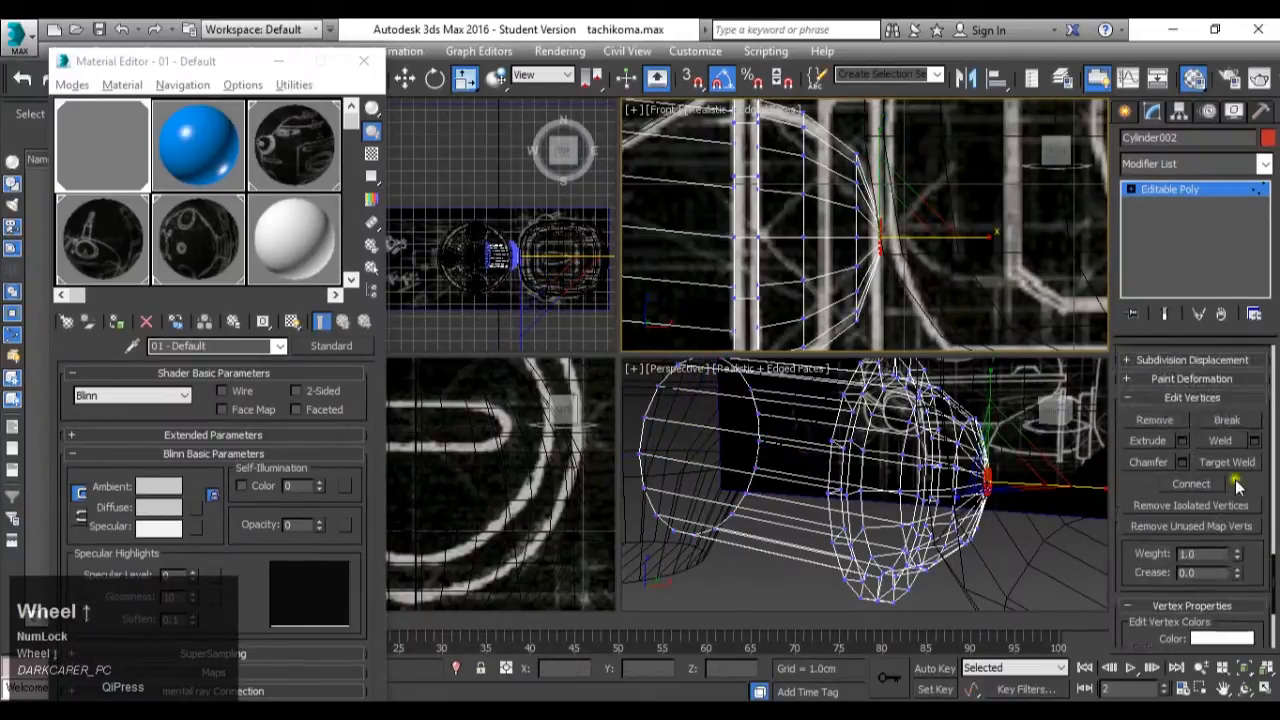
click(1256, 441)
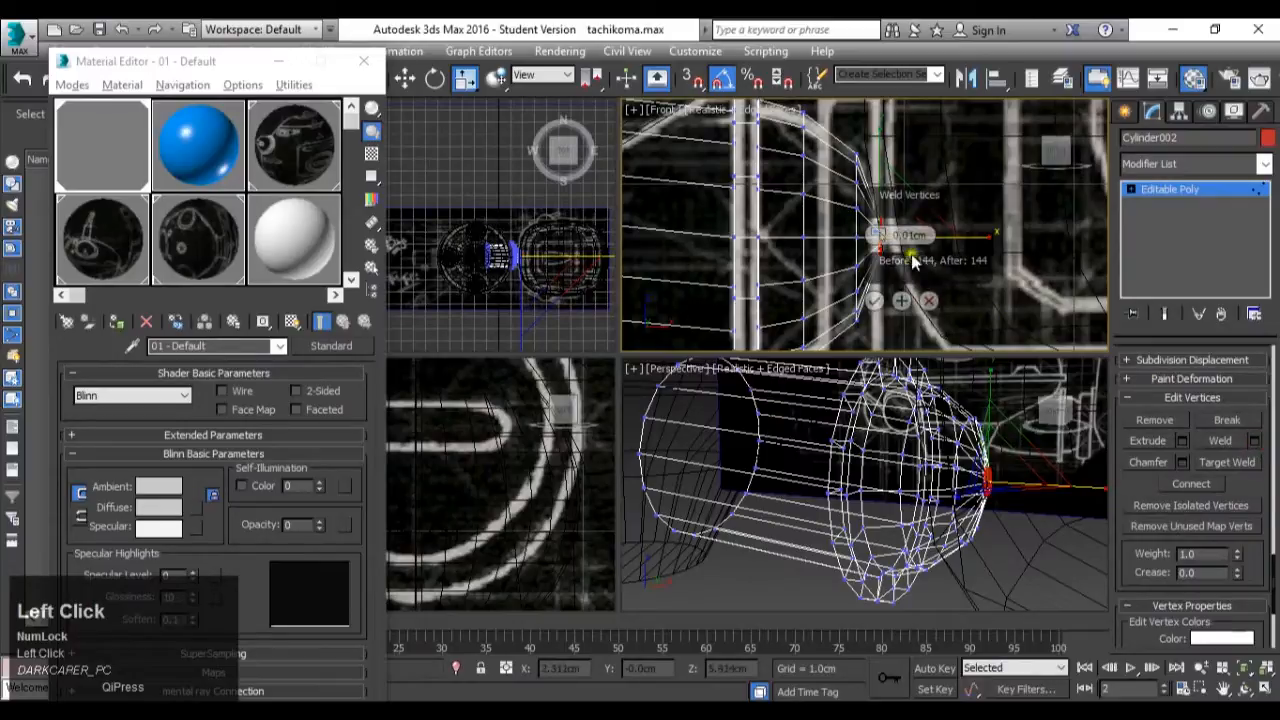
drag(876, 235, 884, 122)
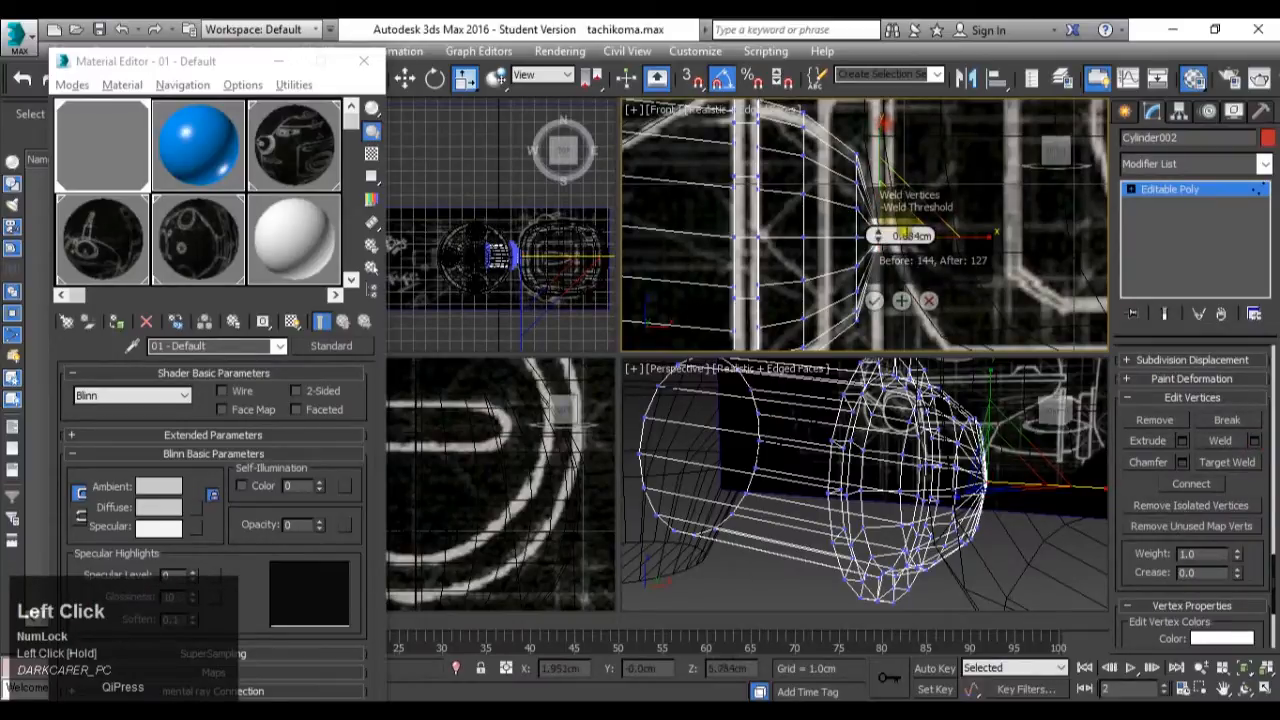
click(877, 300)
click(893, 260)
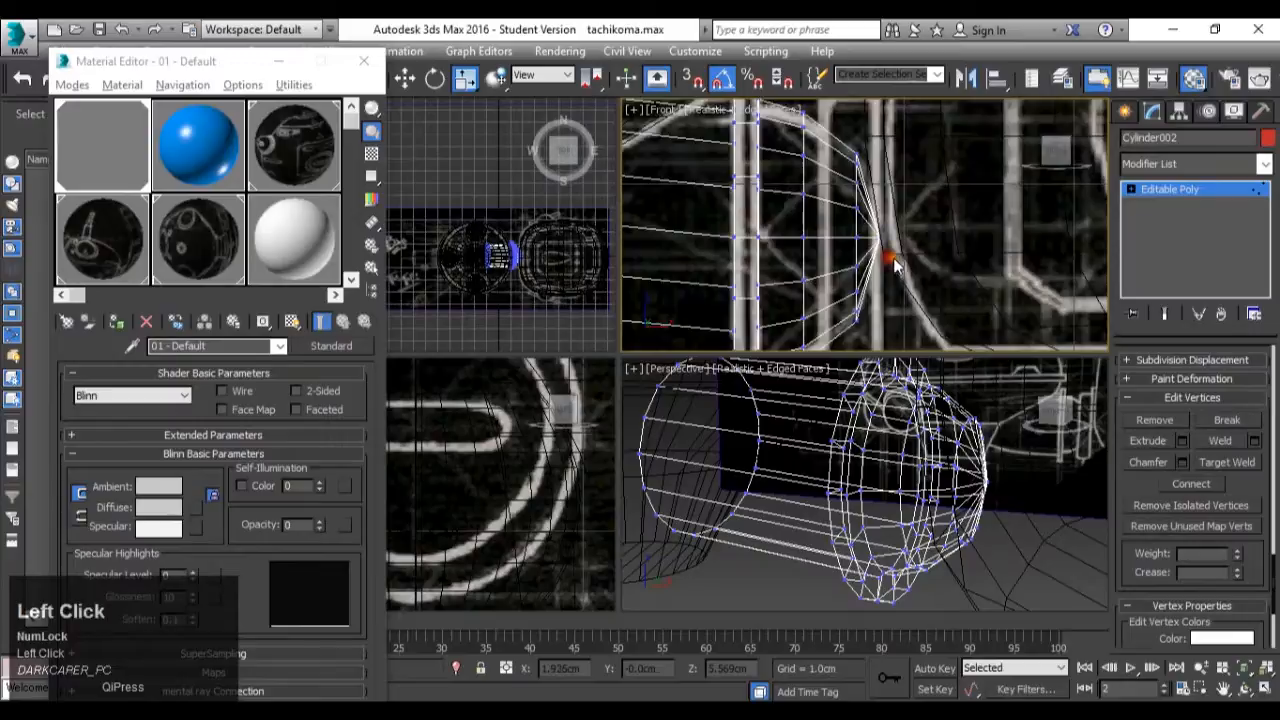
scroll(893, 262, down, 5)
click(1188, 191)
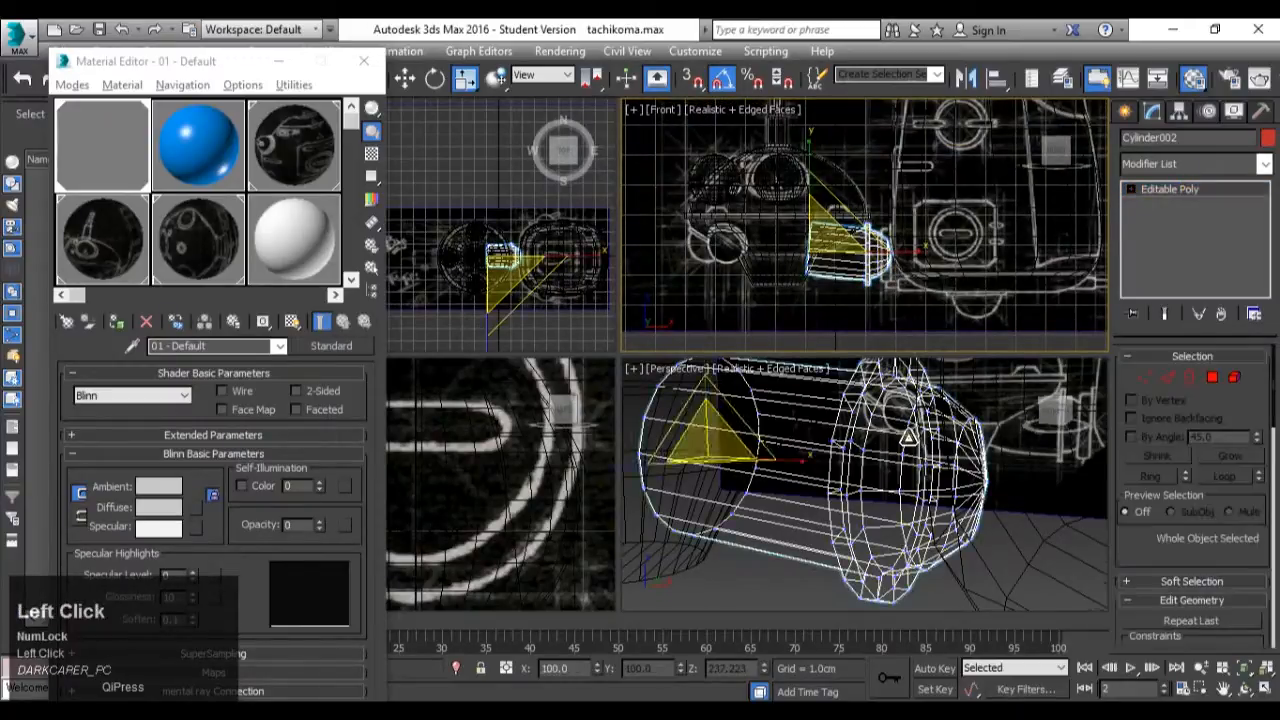
Set the 01 - Default material's opacity to 100 so the robot parts display solid.
scroll(918, 413, down, 4)
alt+middle_drag(1092, 432, 1003, 447)
scroll(940, 452, down, 1)
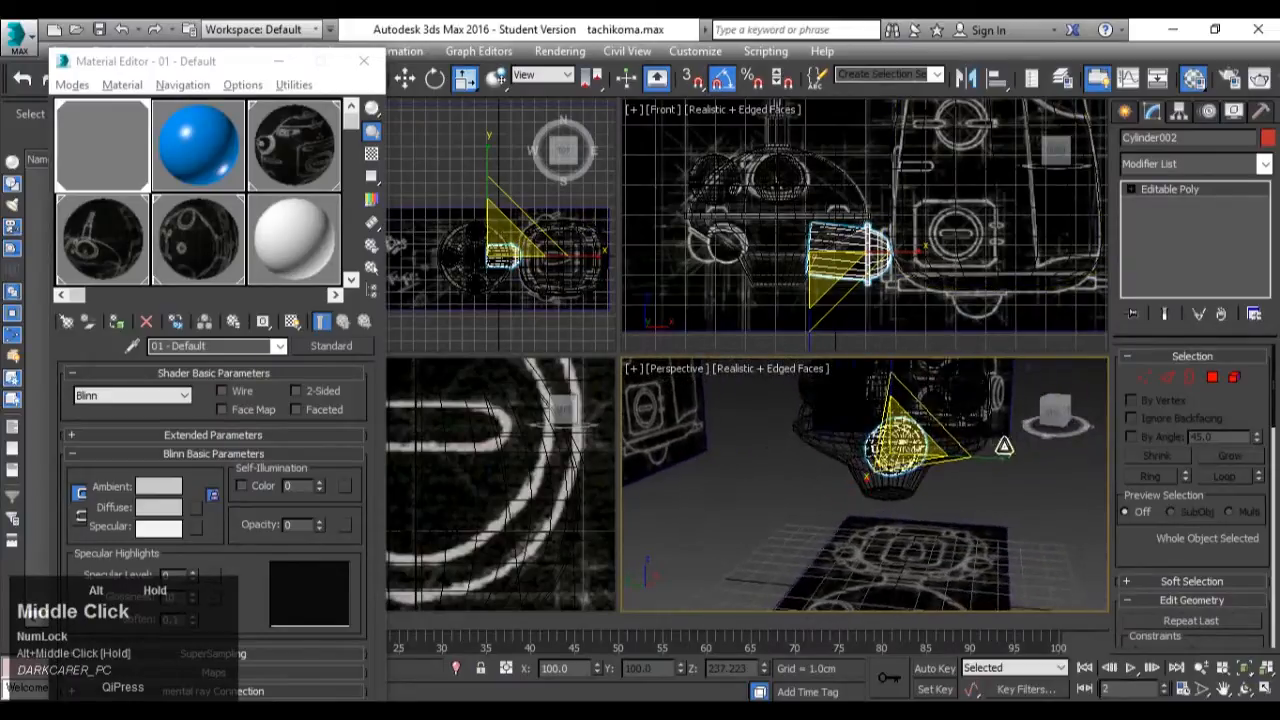
scroll(931, 504, down, 3)
alt+middle_drag(931, 504, 908, 432)
scroll(960, 433, up, 2)
scroll(908, 432, down, 5)
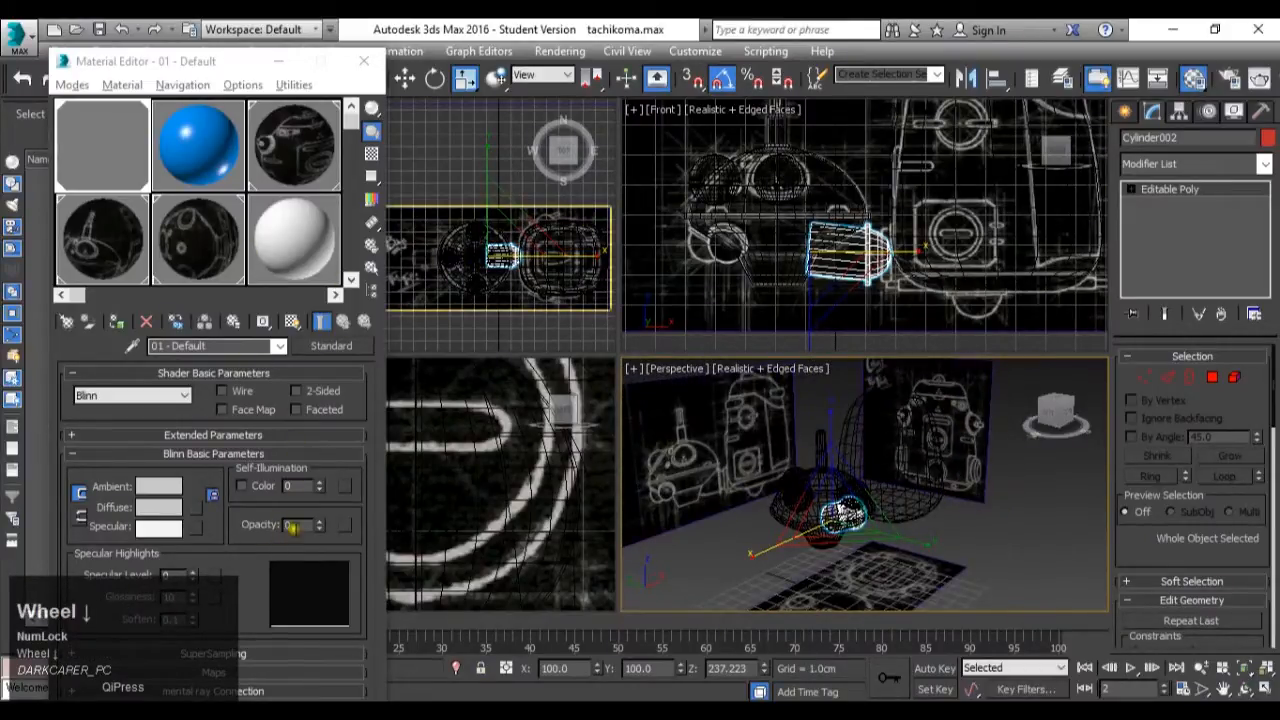
drag(319, 524, 316, 376)
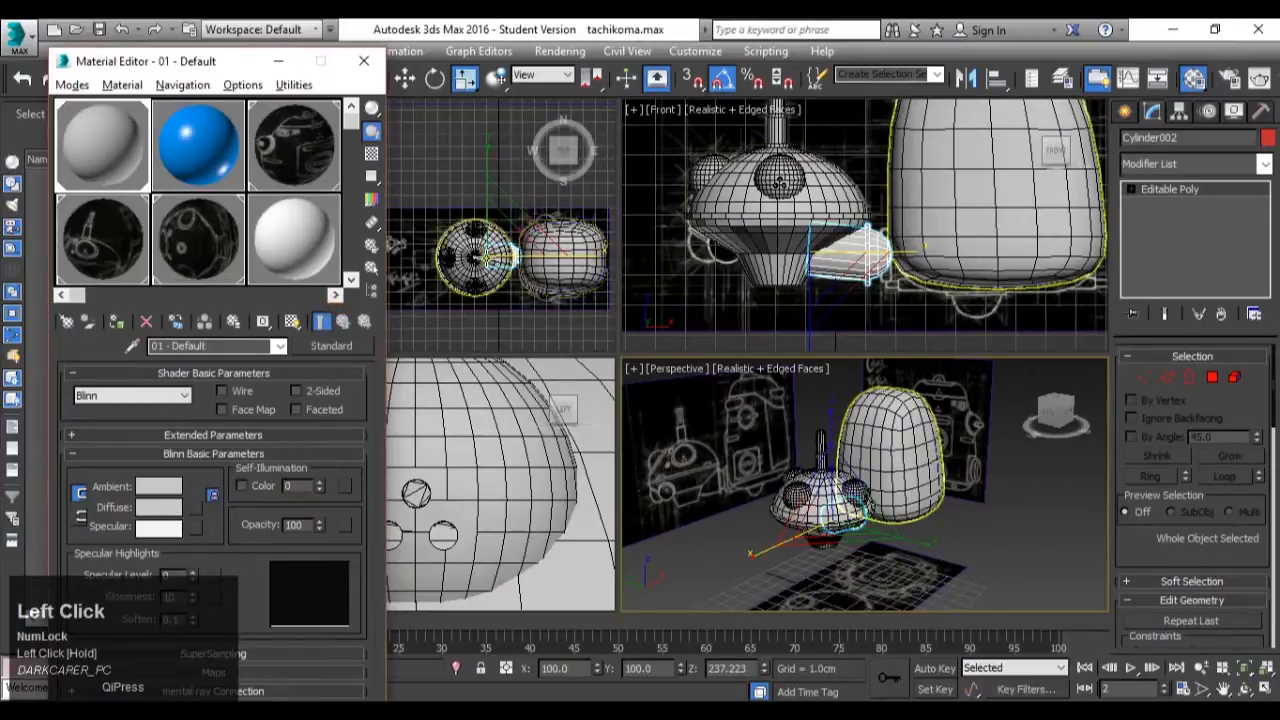
Nudge the connector cylinder in the top view to about Y -0.133 cm, lining it up with the dome's centre.
scroll(499, 243, up, 5)
middle_drag(563, 262, 538, 284)
key(w)
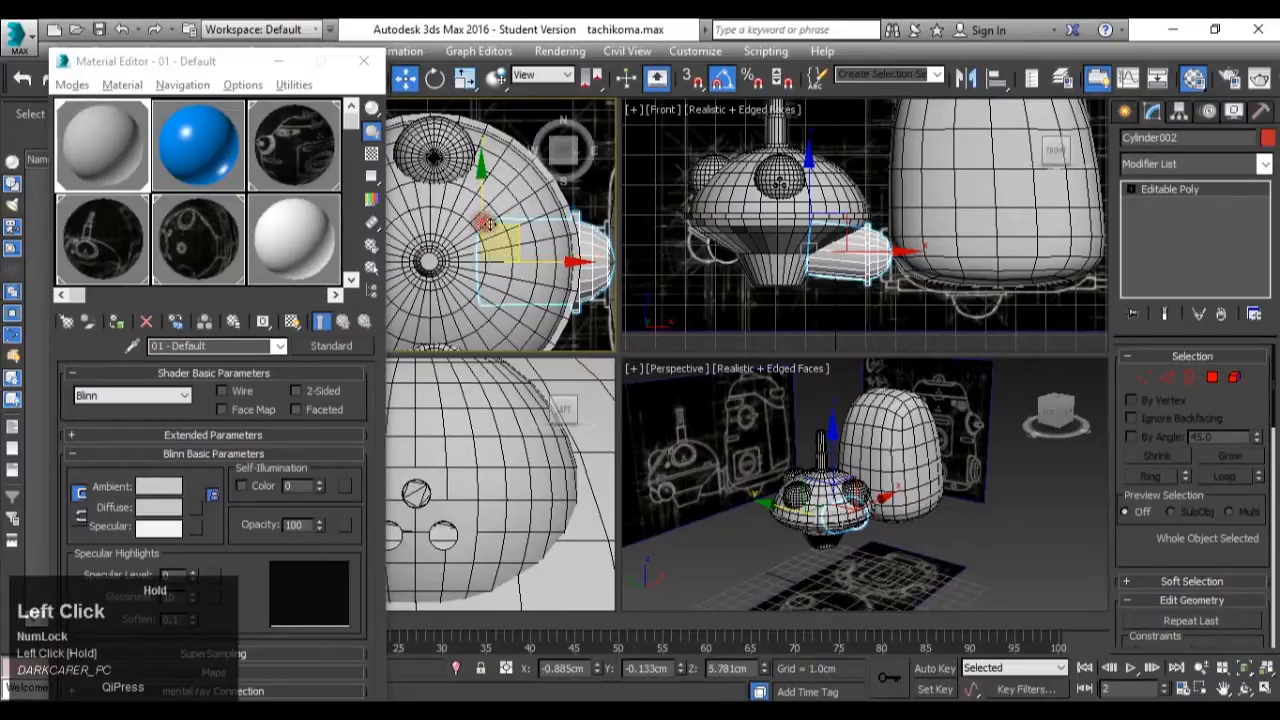
scroll(601, 284, up, 3)
middle_drag(601, 284, 524, 251)
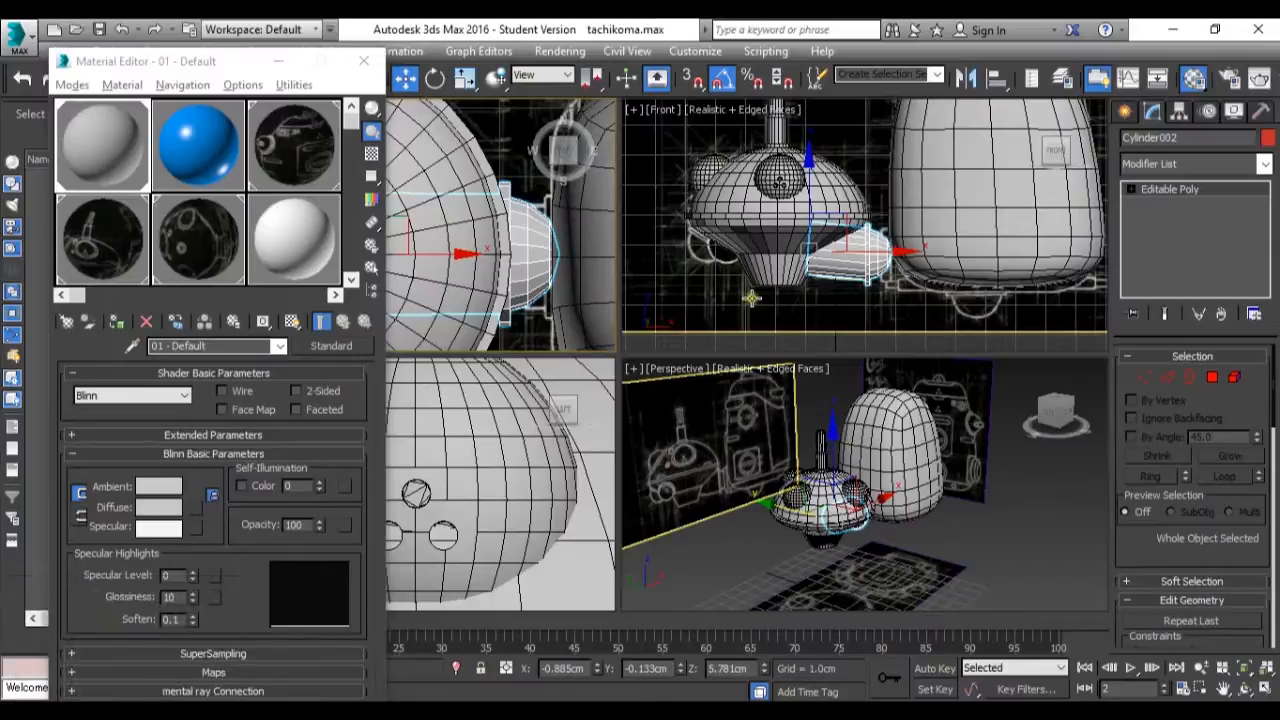
Maximize the perspective viewport and minimize the Material Editor.
alt+middle_drag(897, 541, 885, 468)
scroll(885, 468, down, 2)
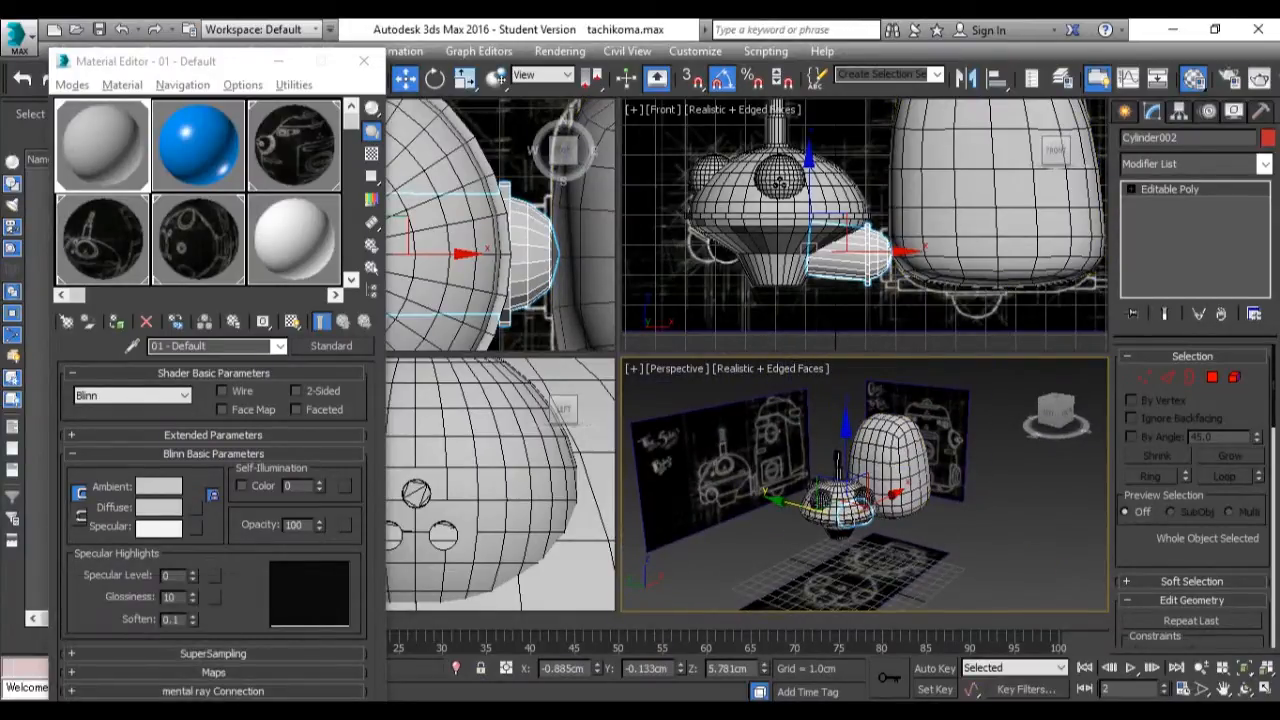
click(1266, 690)
alt+middle_drag(837, 418, 394, 172)
click(276, 60)
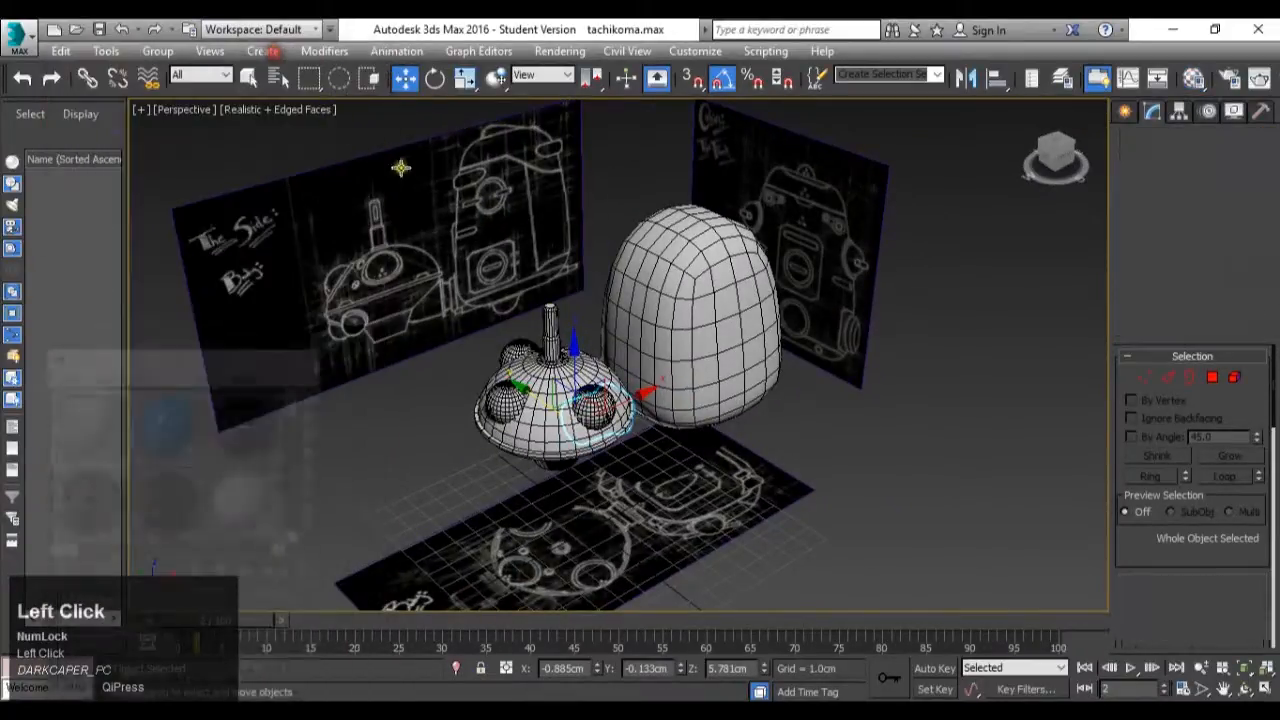
Hide the three blueprint reference planes.
click(528, 229)
ctrl+click(824, 200)
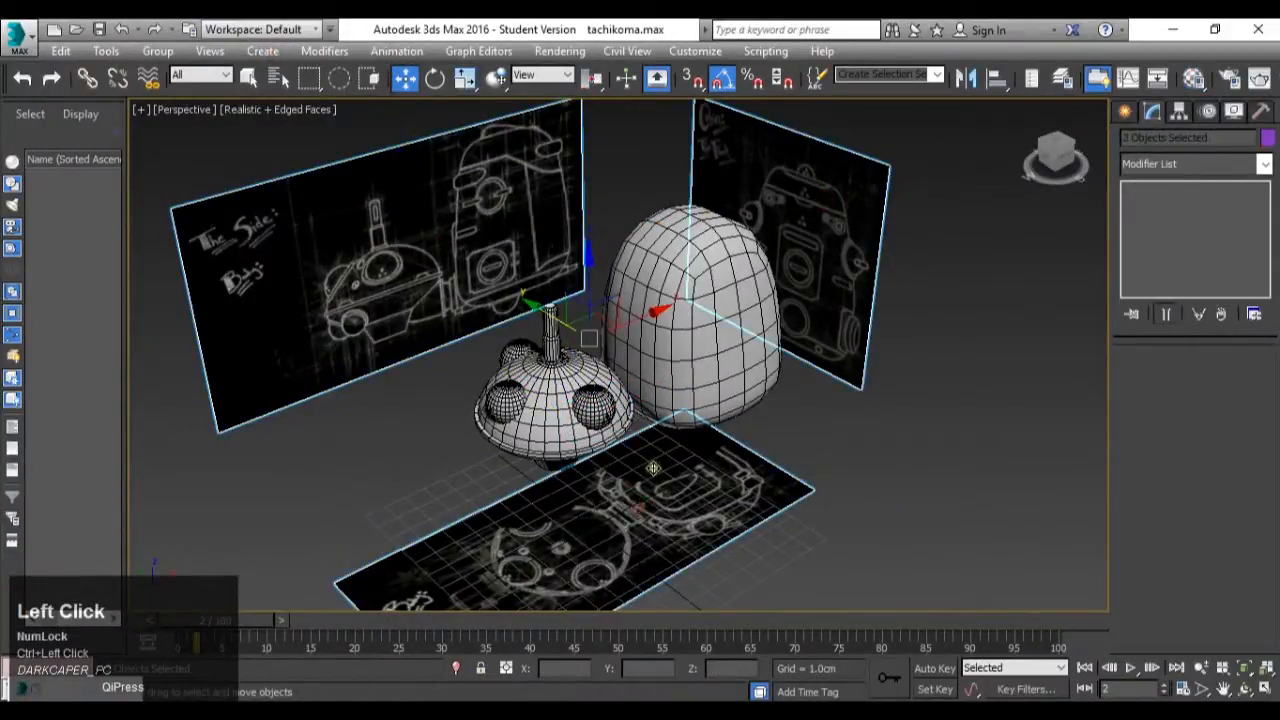
right_click(652, 466)
click(712, 421)
Turn off the edged faces display in the perspective viewport and inspect the smooth-shaded robot.
mouse_move(706, 420)
alt+middle_down()
mouse_move(677, 411)
mouse_move(796, 352)
mouse_move(815, 385)
alt+middle_up()
click(278, 110)
click(365, 196)
alt+middle_drag(514, 257, 477, 489)
Unhide all objects to bring back the blueprint reference planes.
right_click(477, 489)
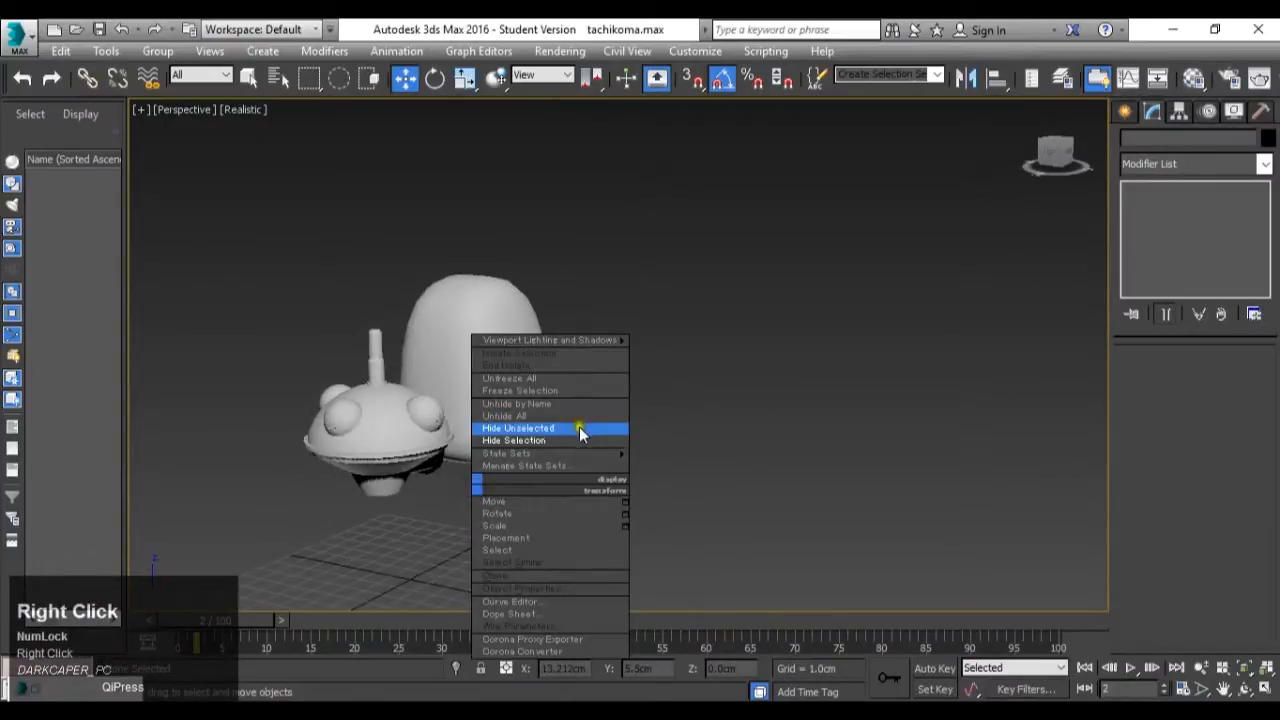
click(552, 415)
middle_drag(552, 415, 583, 432)
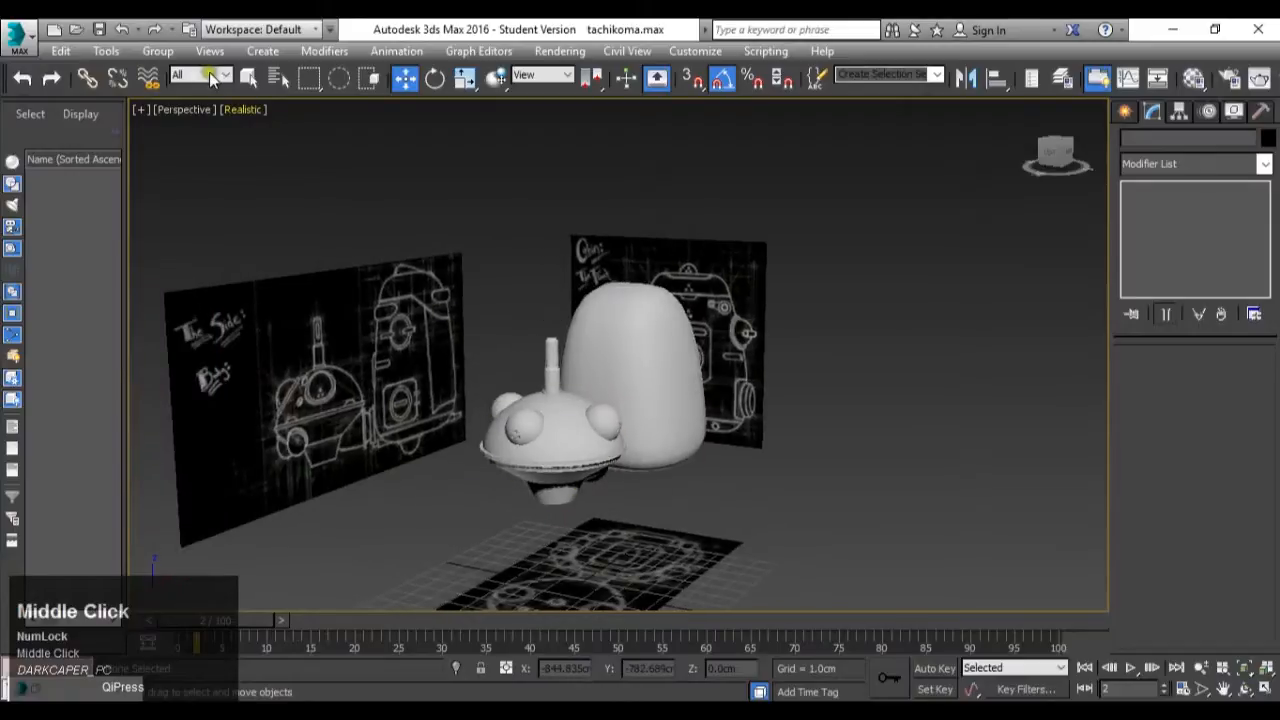